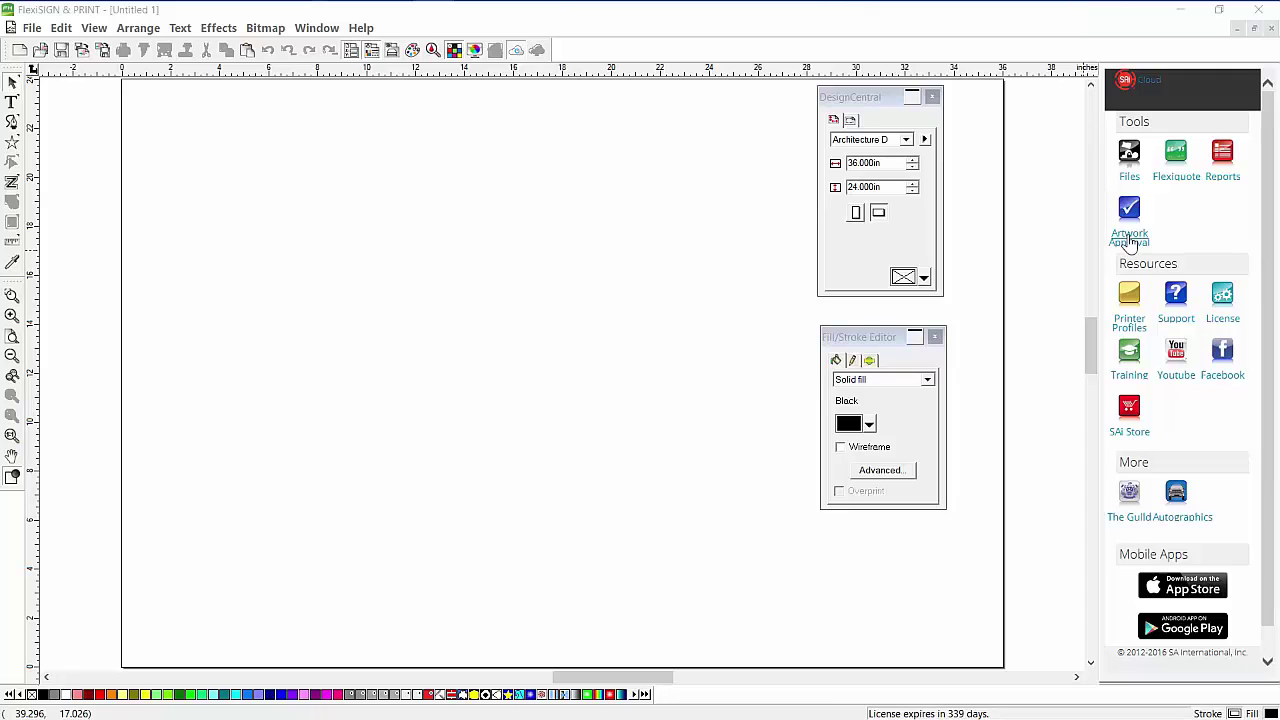
- Choose Artwork Approval in the SAi Cloud panel to bring up the SAi Cloud login page
{"action": "left_click", "coordinate": [1130, 238]}
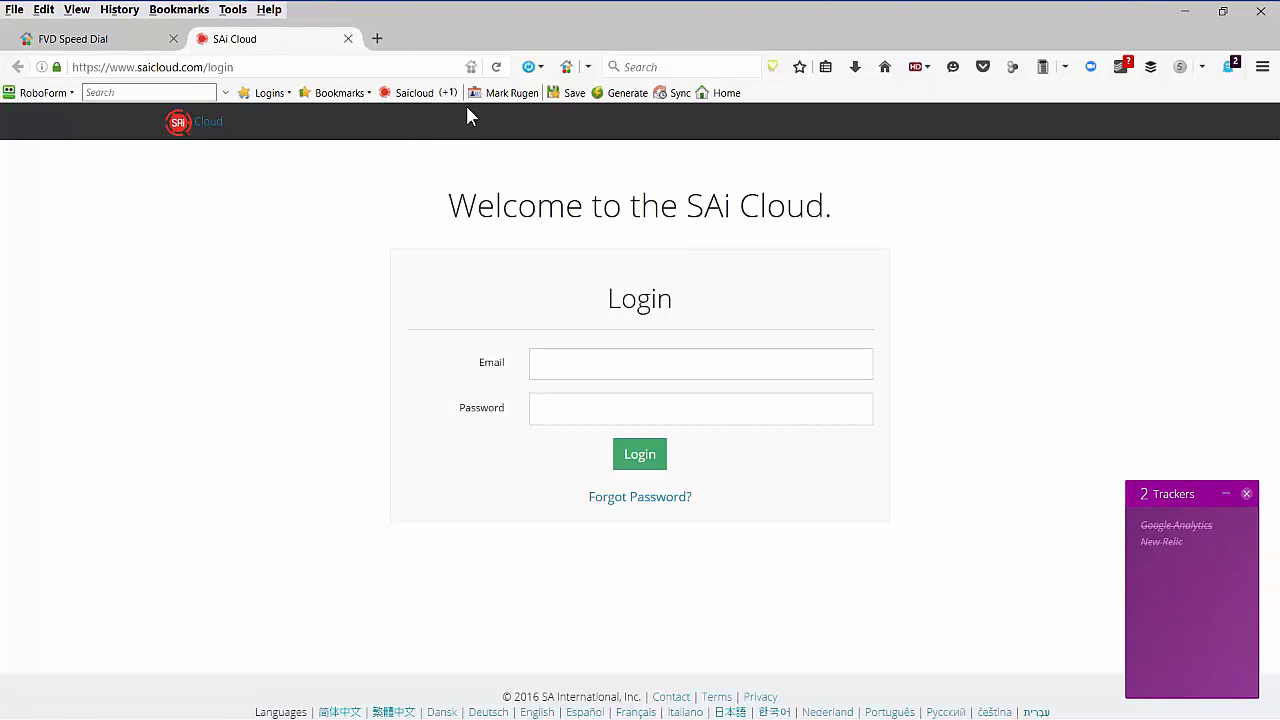
- Sign in to SAi Cloud using the saved RoboForm login
{"action": "left_click", "coordinate": [415, 95]}
{"action": "left_click", "coordinate": [343, 186]}
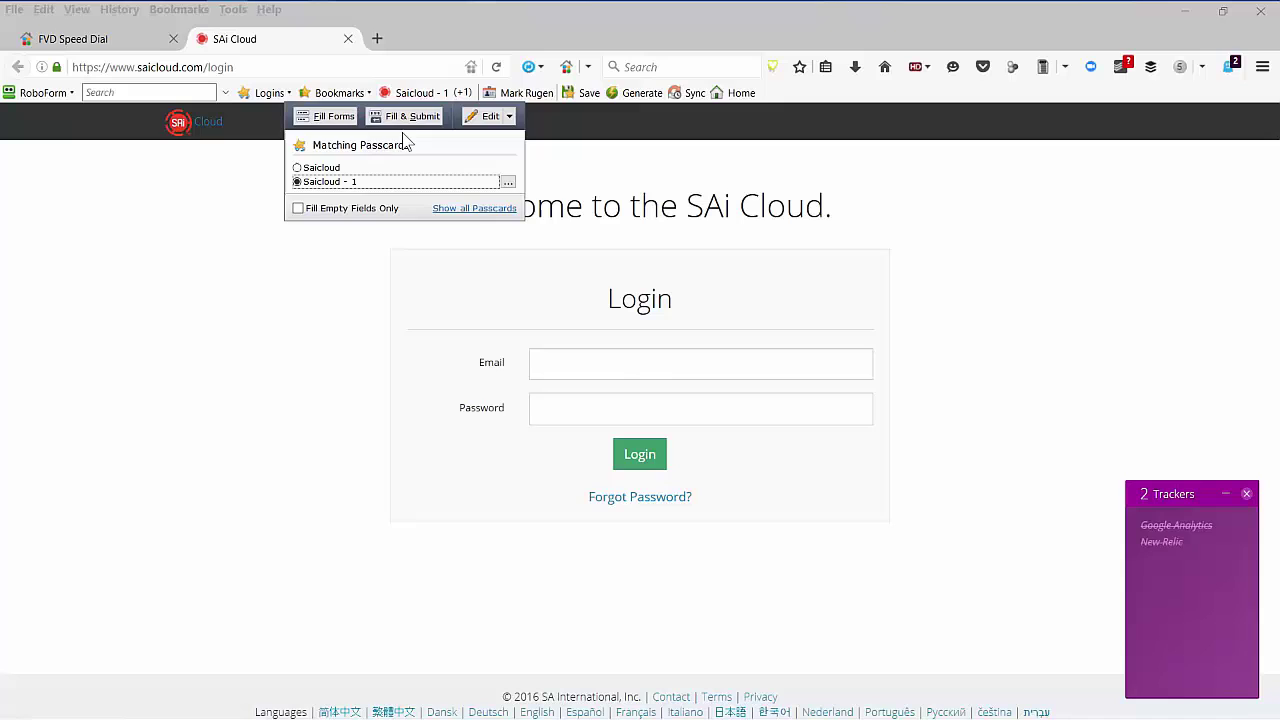
{"action": "left_click", "coordinate": [405, 116]}
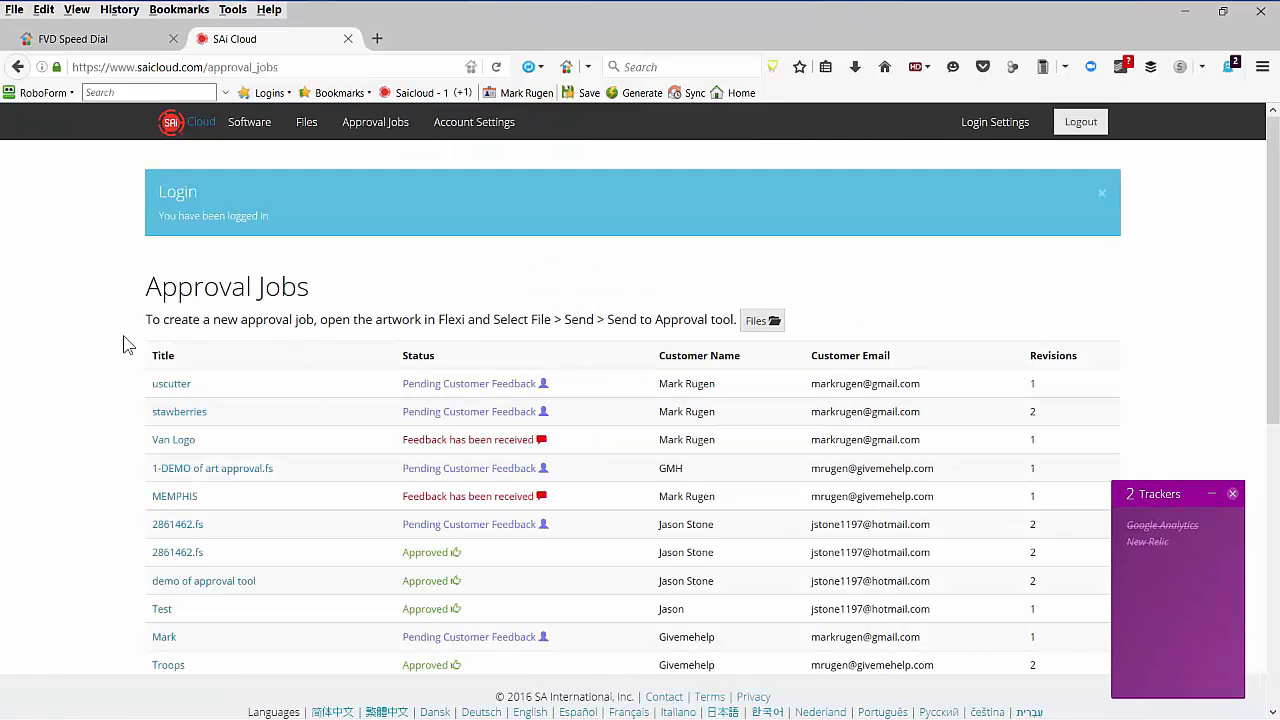
- Open the eyes approval job, read the bolder-font comment, and return to the jobs list
{"action": "scroll", "coordinate": [123, 345], "scroll_direction": "down", "scroll_amount": 10}
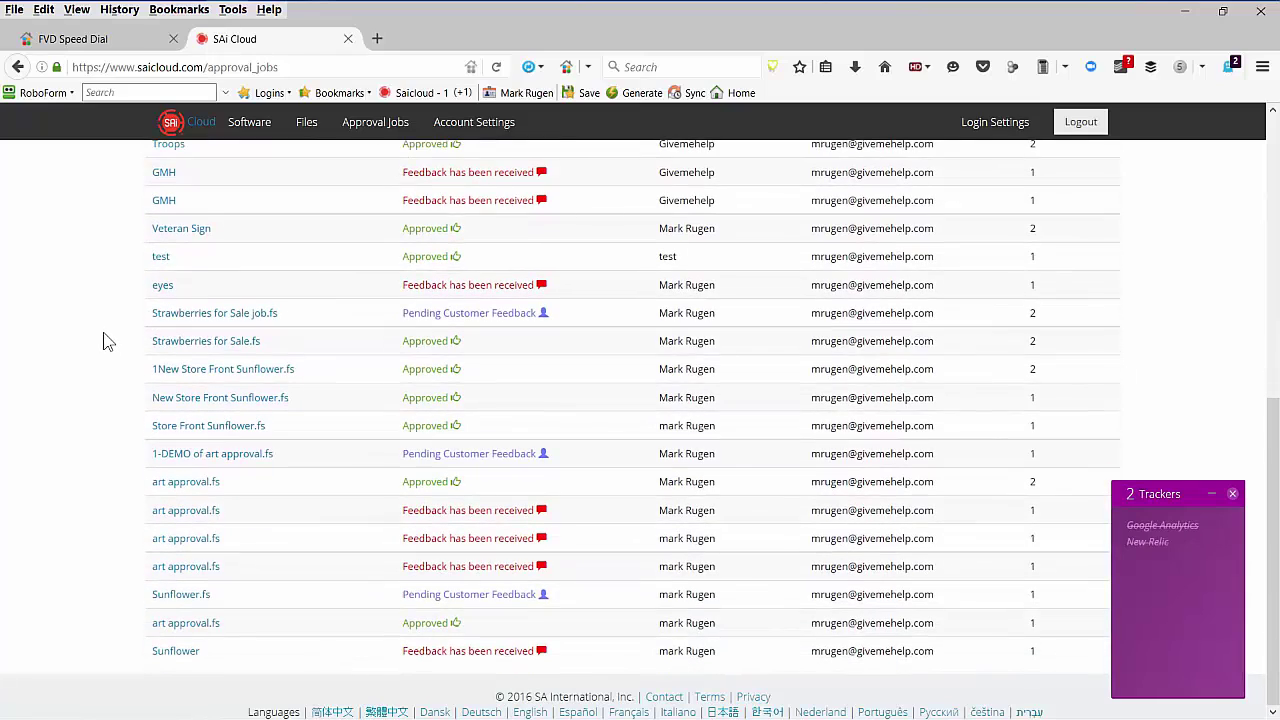
{"action": "scroll", "coordinate": [103, 333], "scroll_direction": "up", "scroll_amount": 5}
{"action": "scroll", "coordinate": [103, 340], "scroll_direction": "down", "scroll_amount": 2}
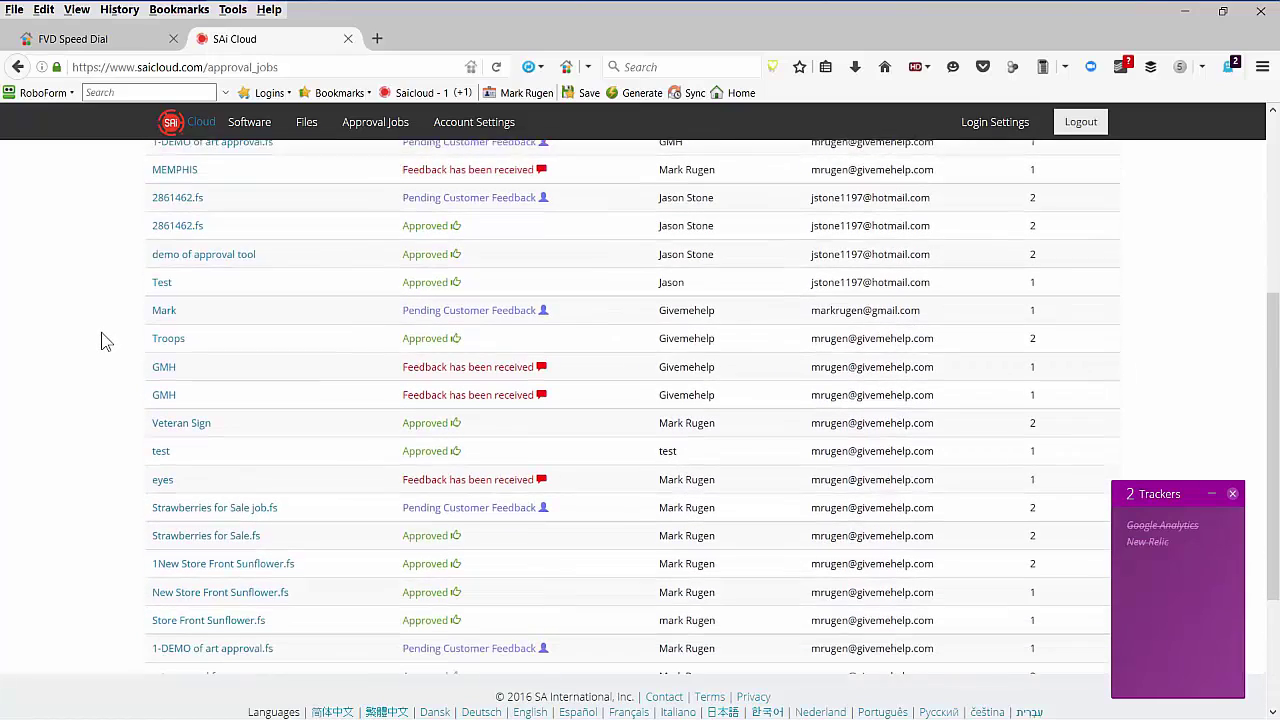
{"action": "left_click", "coordinate": [162, 471]}
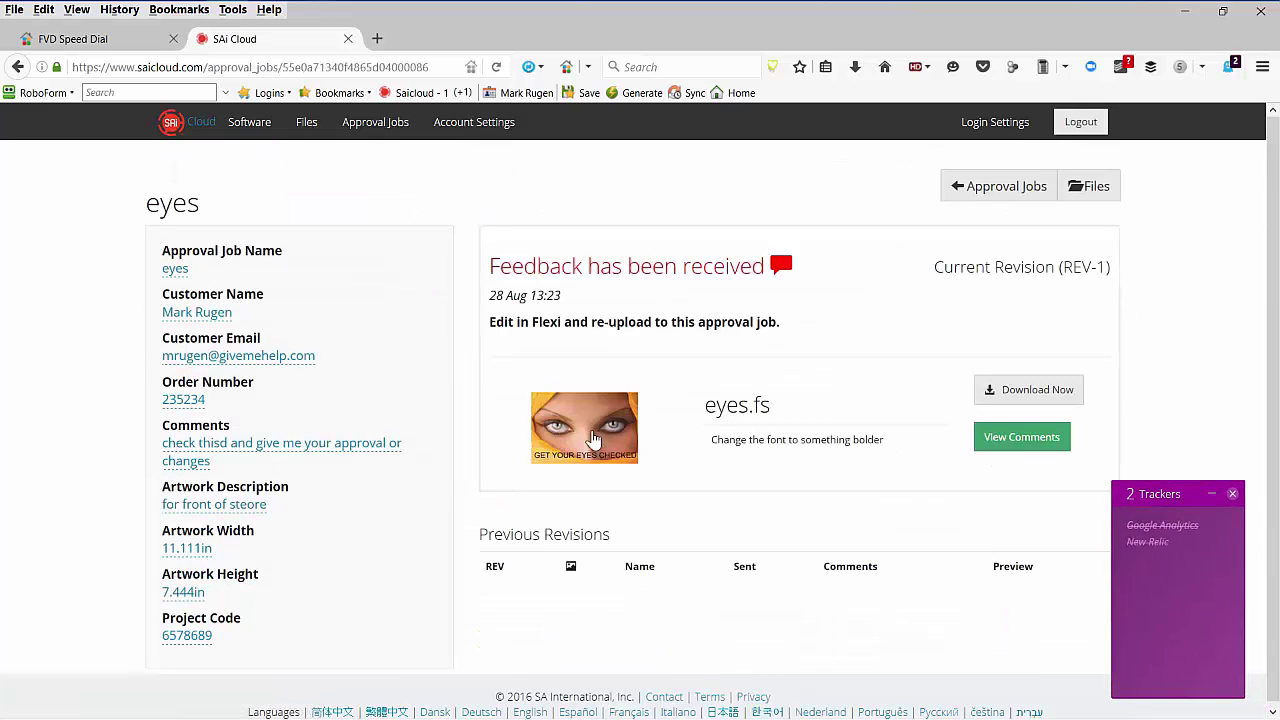
{"action": "left_click", "coordinate": [587, 427]}
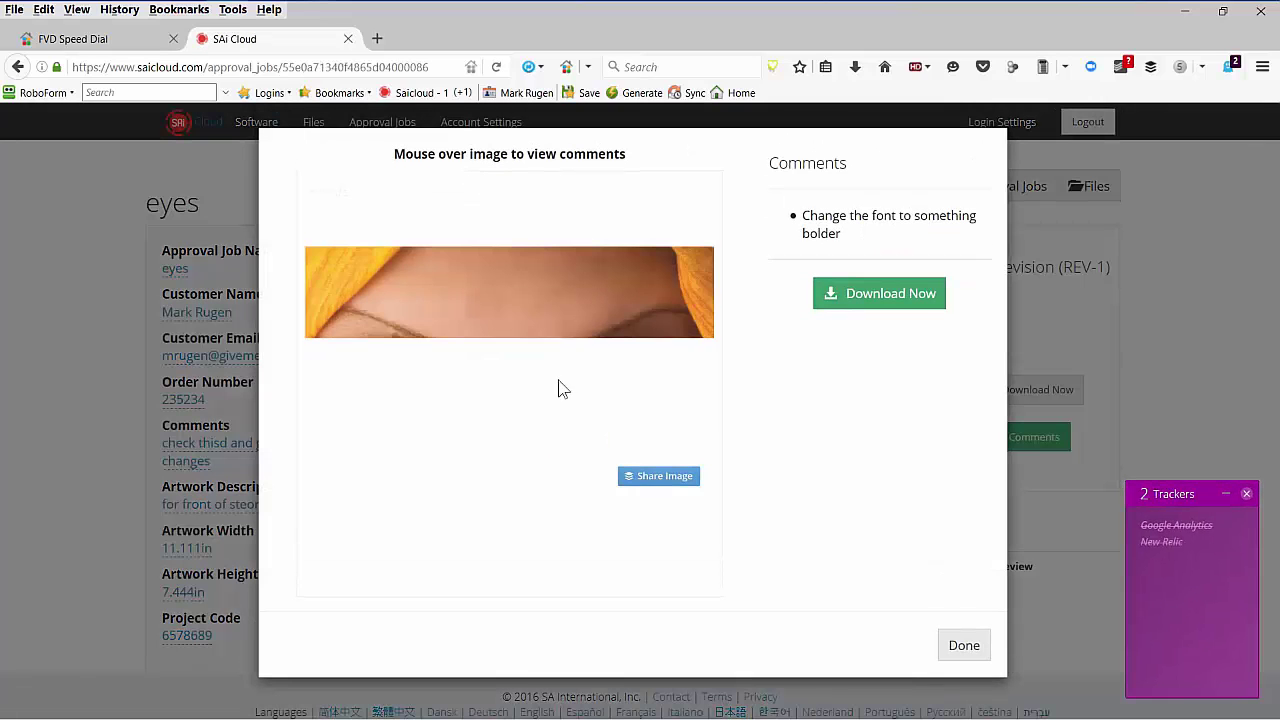
{"action": "mouse_move", "coordinate": [358, 478]}
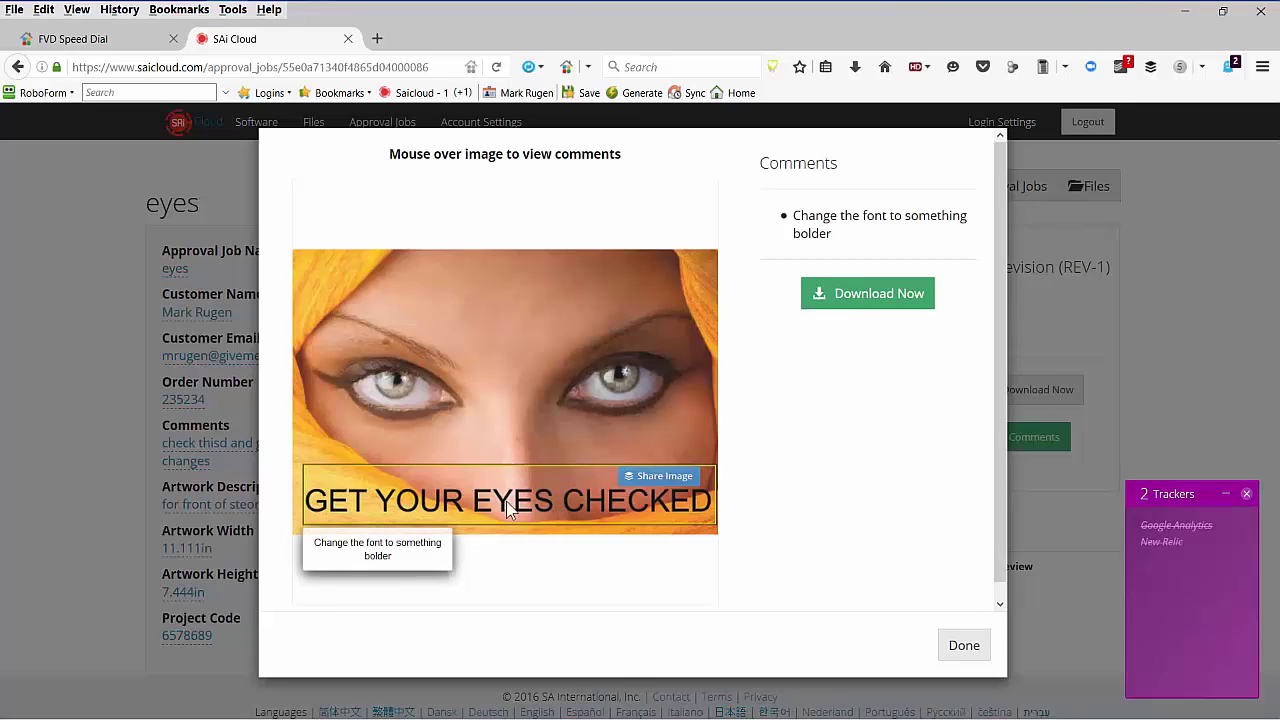
{"action": "left_click", "coordinate": [963, 647]}
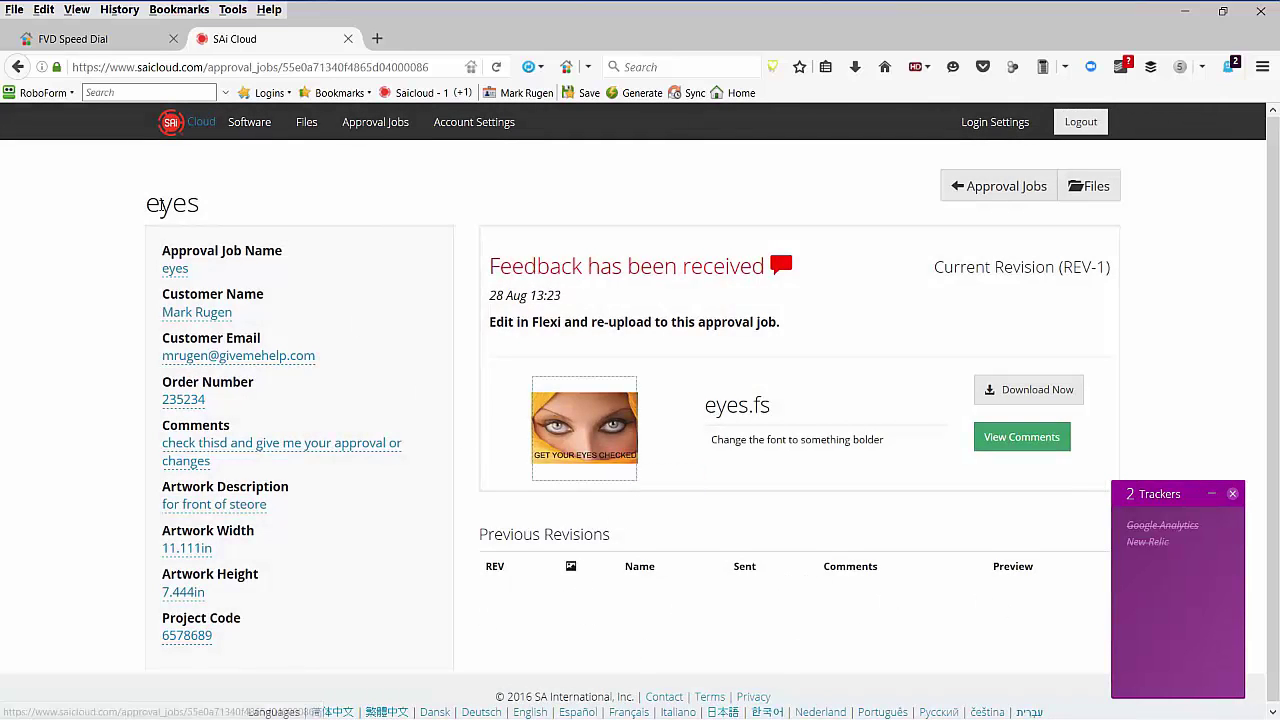
{"action": "left_click", "coordinate": [17, 66]}
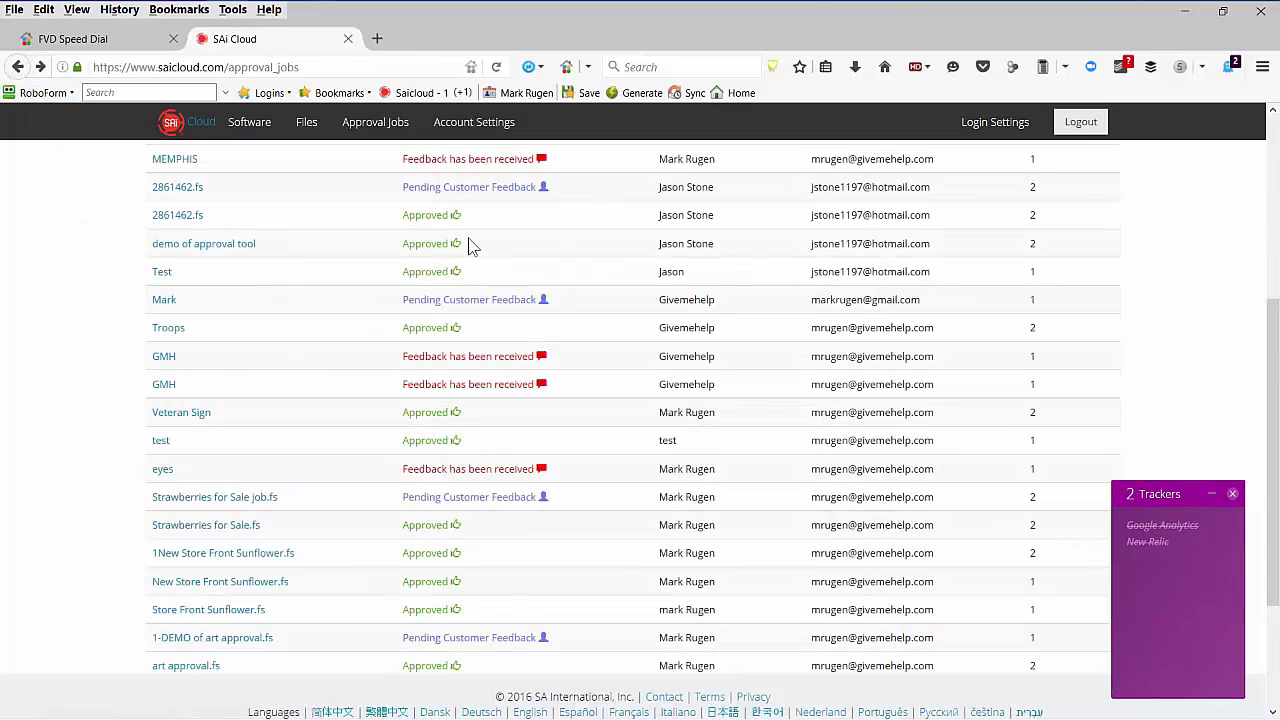
{"action": "scroll", "coordinate": [452, 270], "scroll_direction": "up", "scroll_amount": 5}
{"action": "scroll", "coordinate": [420, 290], "scroll_direction": "down", "scroll_amount": 6}
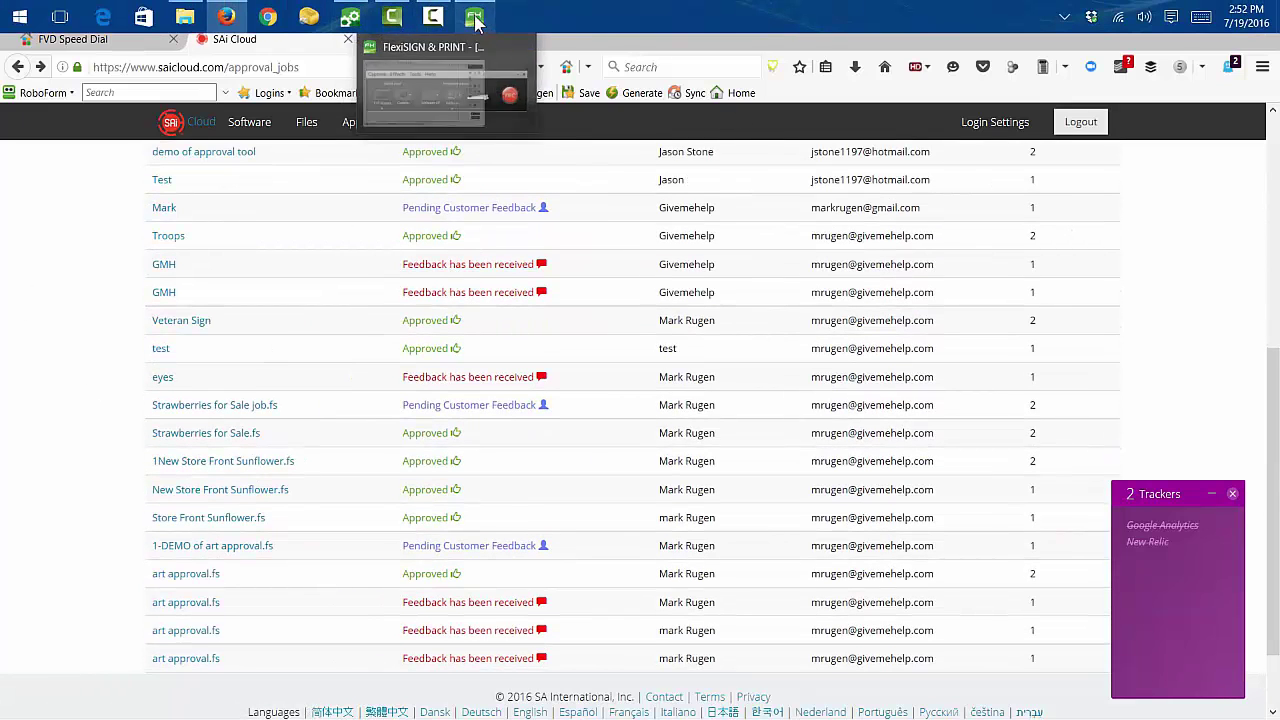
- Browse the ICC profile printer Make and Model lists without selecting either
{"action": "left_click", "coordinate": [474, 20]}
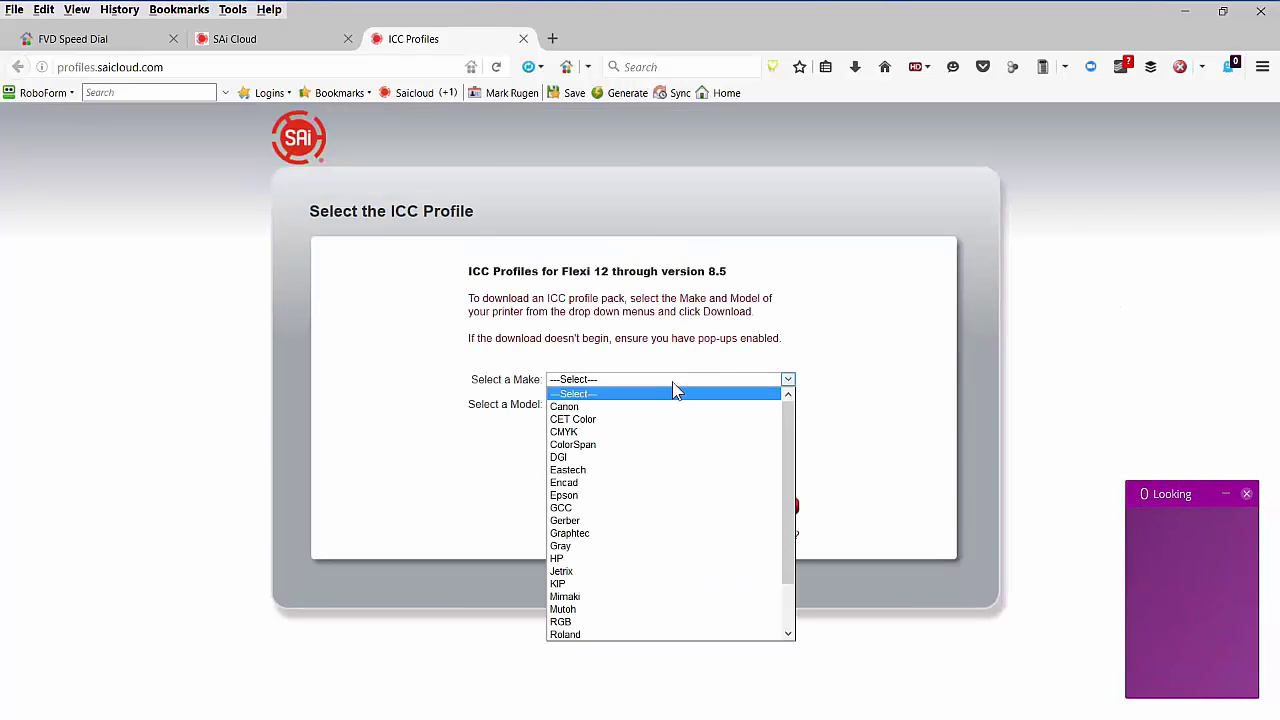
{"action": "scroll", "coordinate": [613, 458], "scroll_direction": "down", "scroll_amount": 1}
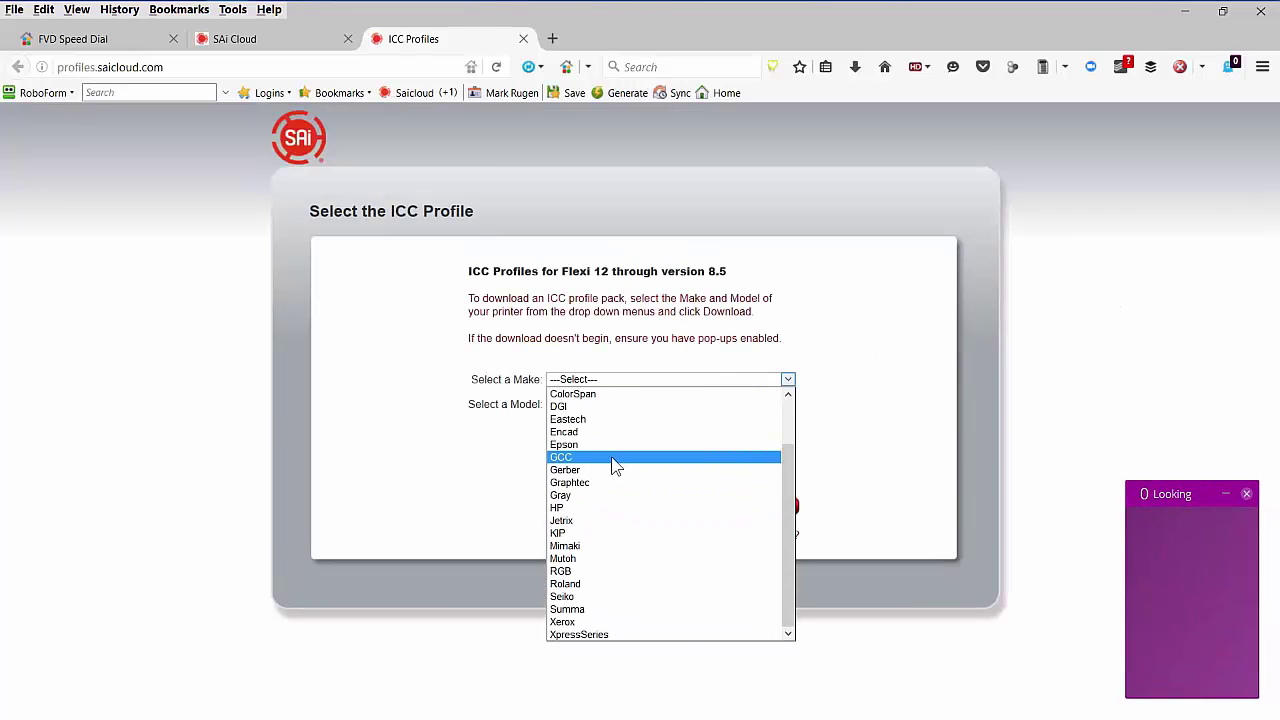
{"action": "left_click", "coordinate": [890, 396]}
{"action": "left_click", "coordinate": [643, 405]}
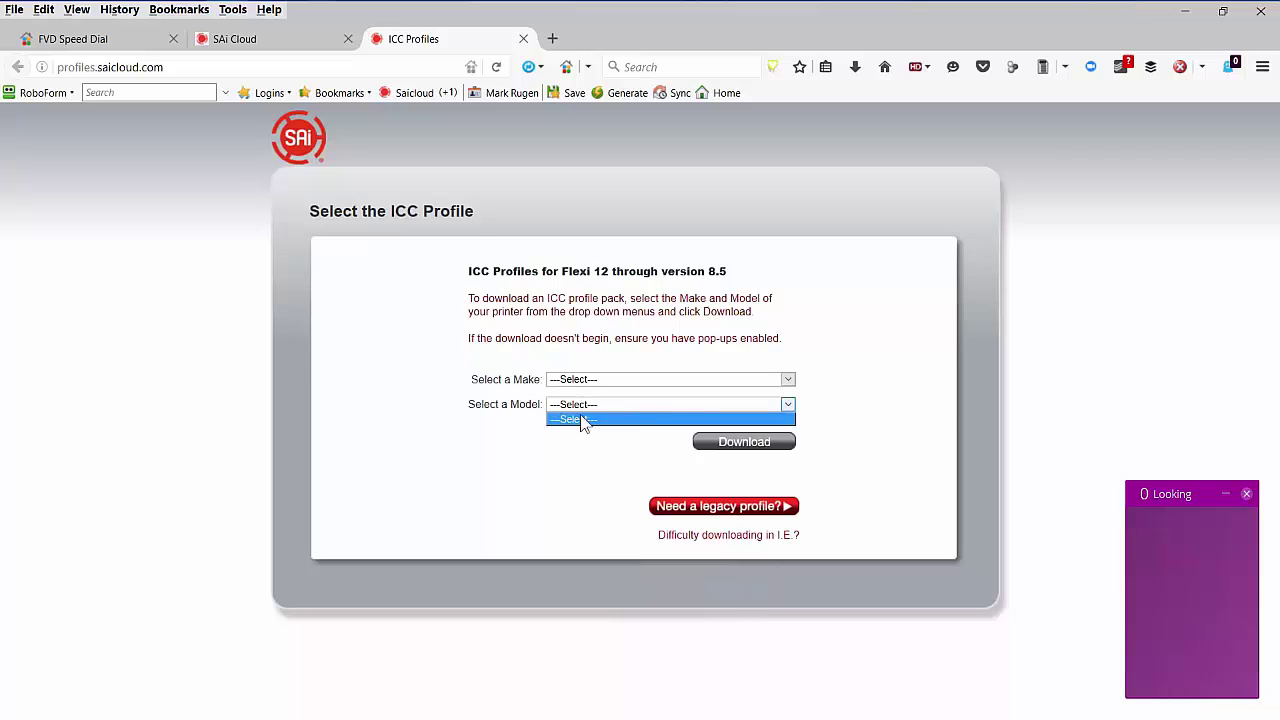
{"action": "left_click", "coordinate": [455, 470]}
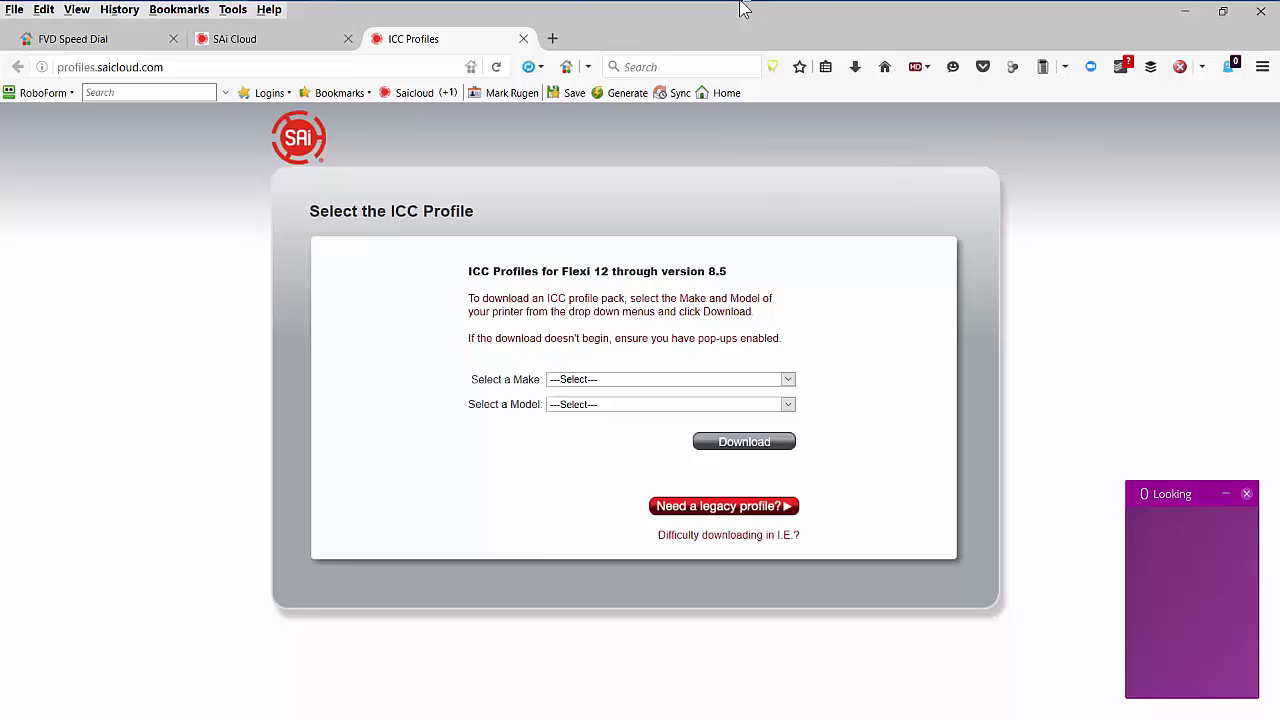
{"action": "left_click", "coordinate": [474, 14]}
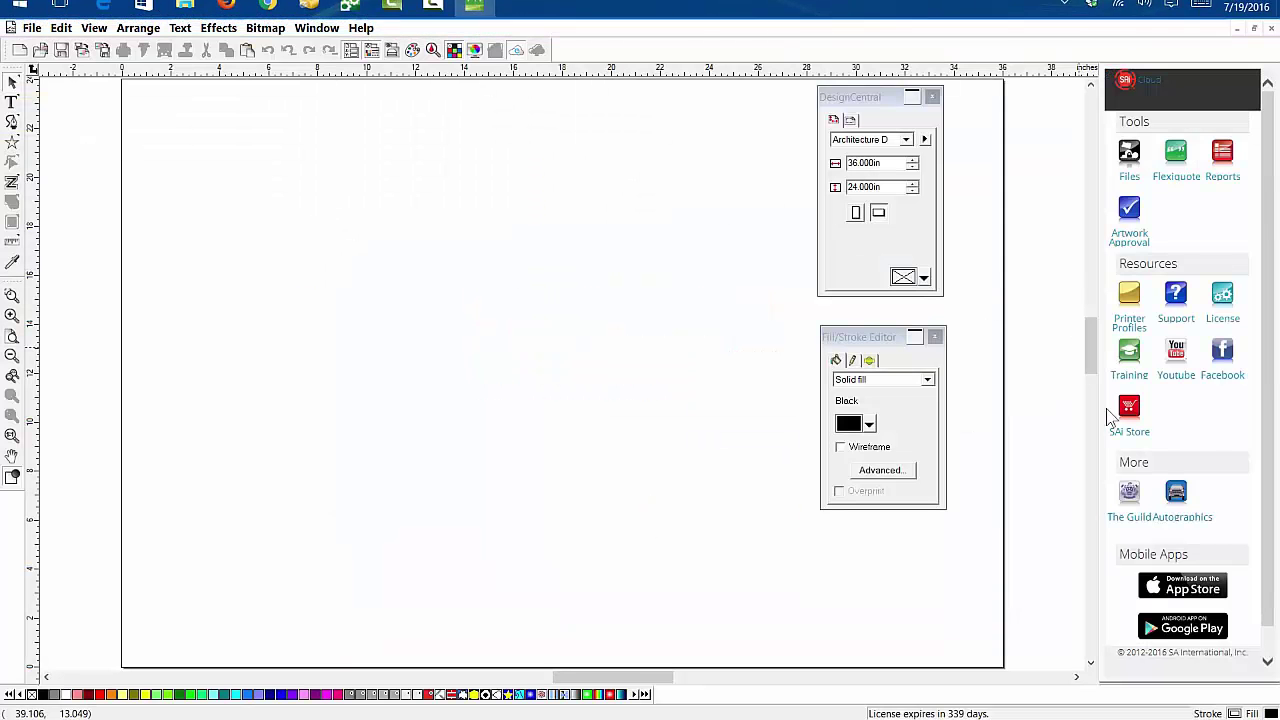
{"action": "left_click", "coordinate": [1183, 522]}
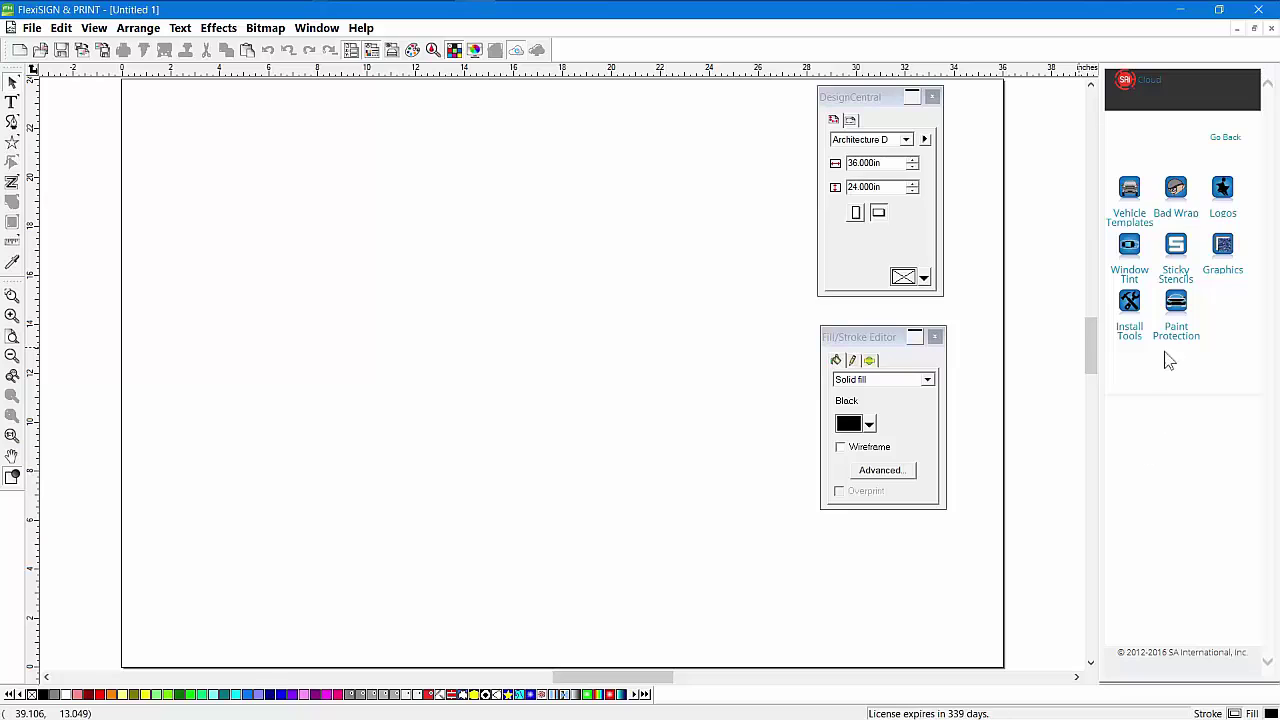
{"action": "left_click", "coordinate": [1146, 89]}
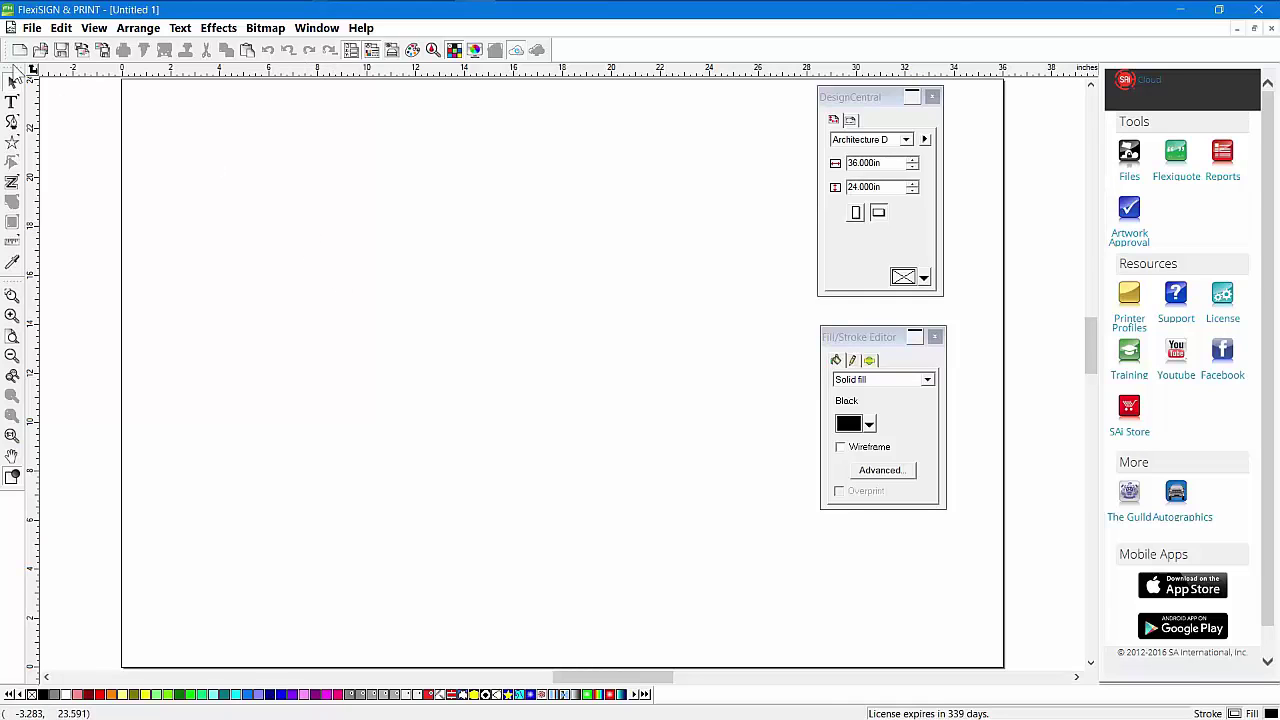
{"action": "left_click", "coordinate": [33, 28]}
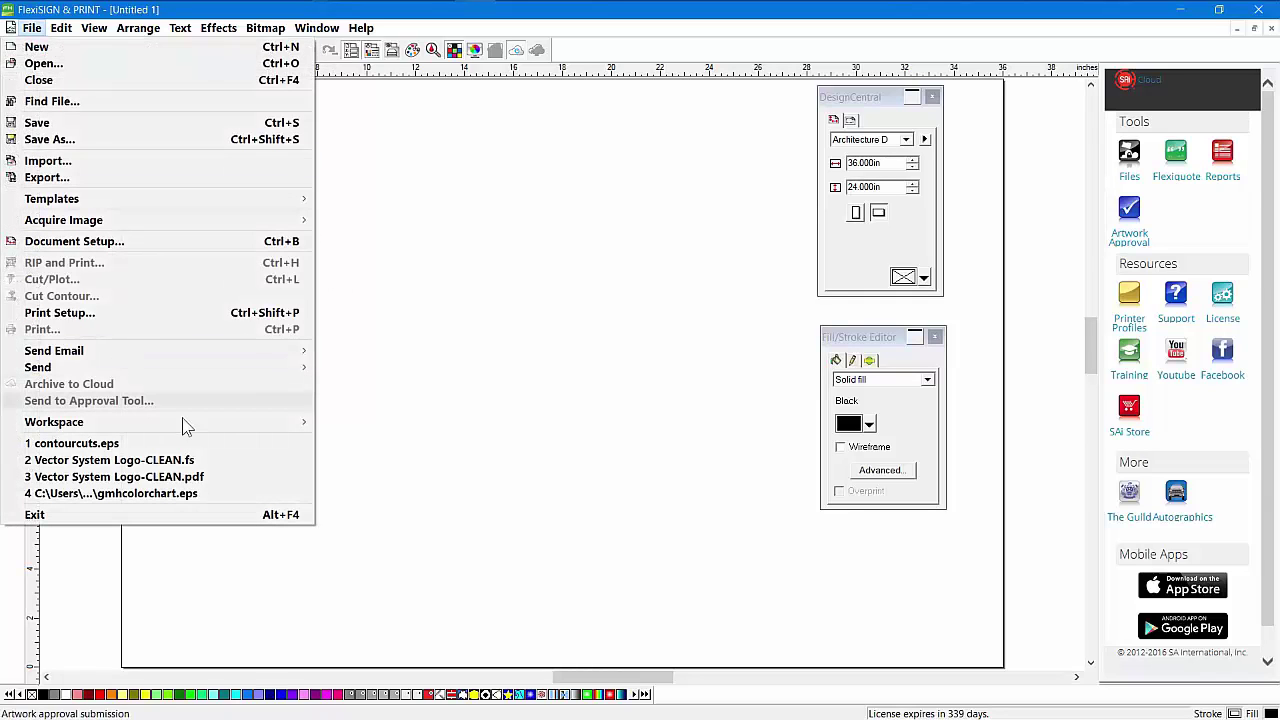
{"action": "mouse_move", "coordinate": [220, 425]}
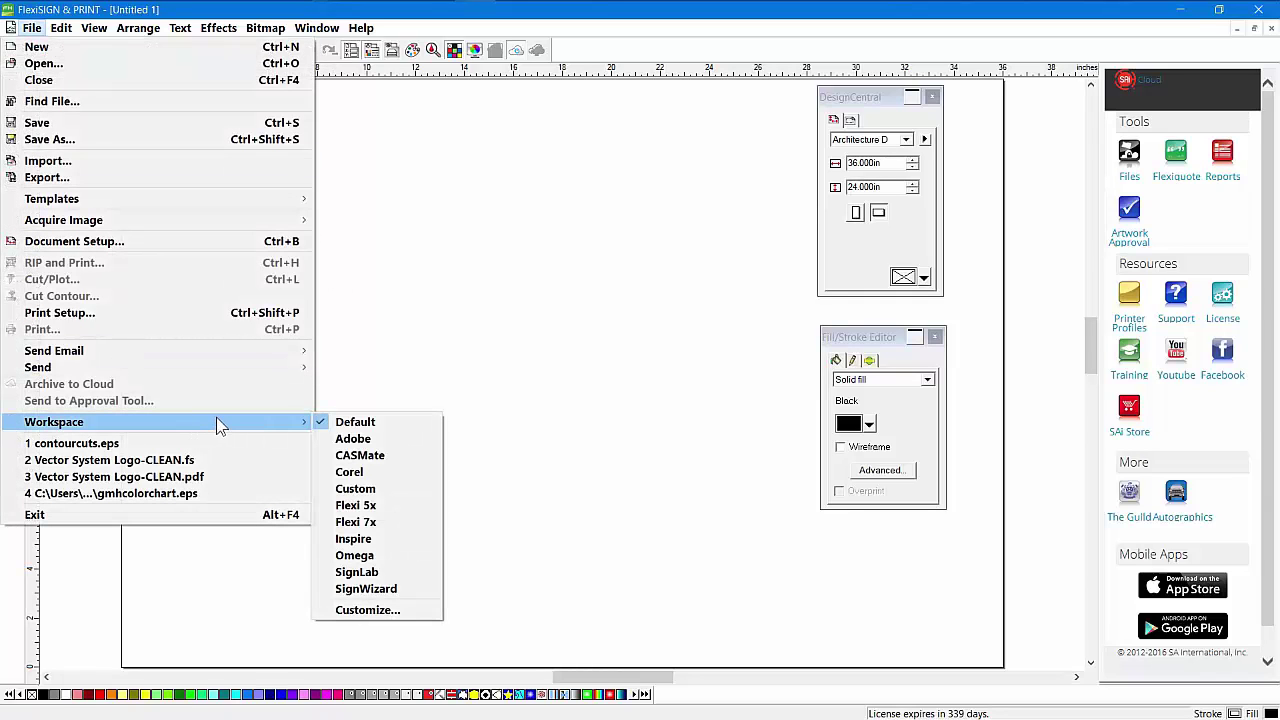
{"action": "left_click", "coordinate": [356, 442]}
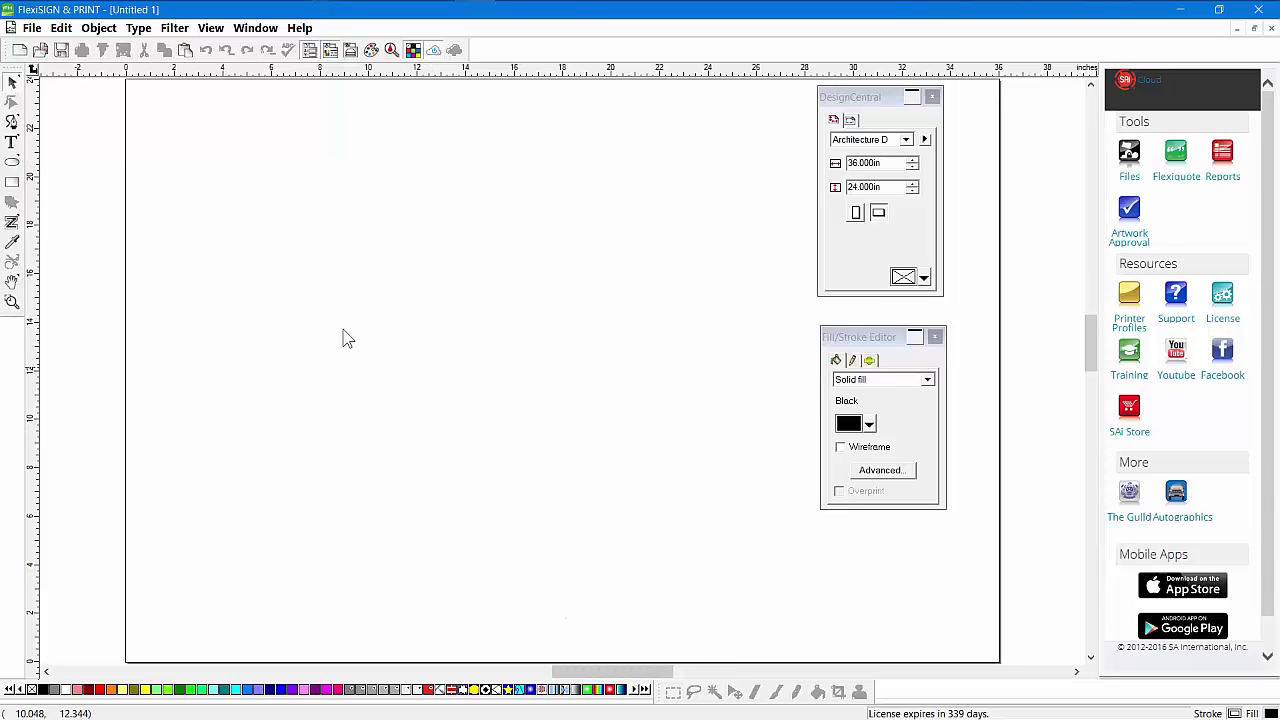
{"action": "left_click", "coordinate": [32, 28]}
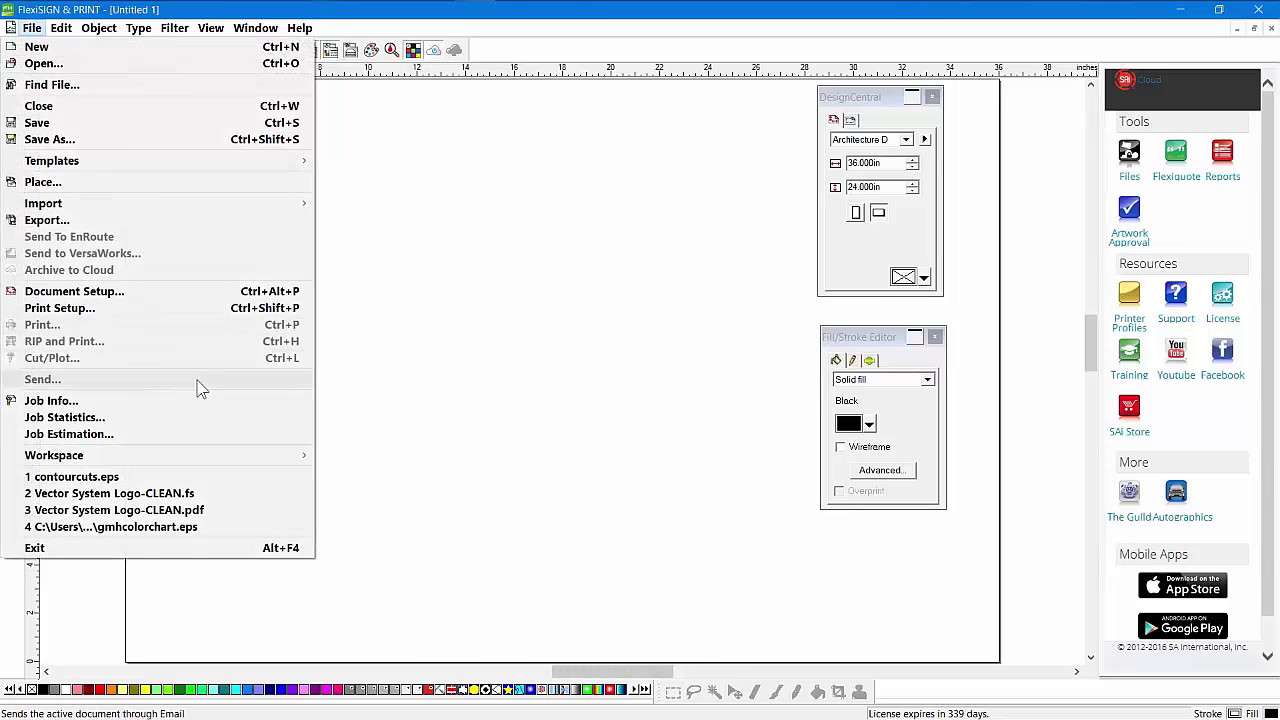
{"action": "mouse_move", "coordinate": [286, 457]}
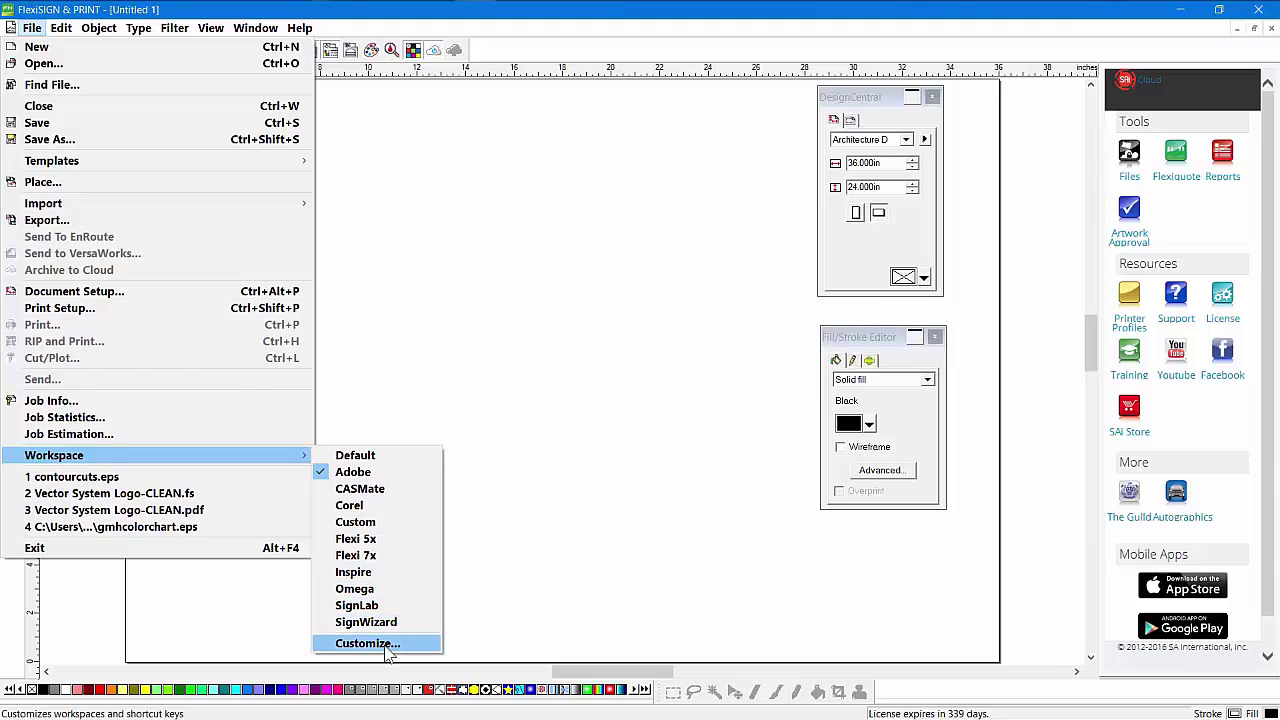
{"action": "left_click", "coordinate": [372, 455]}
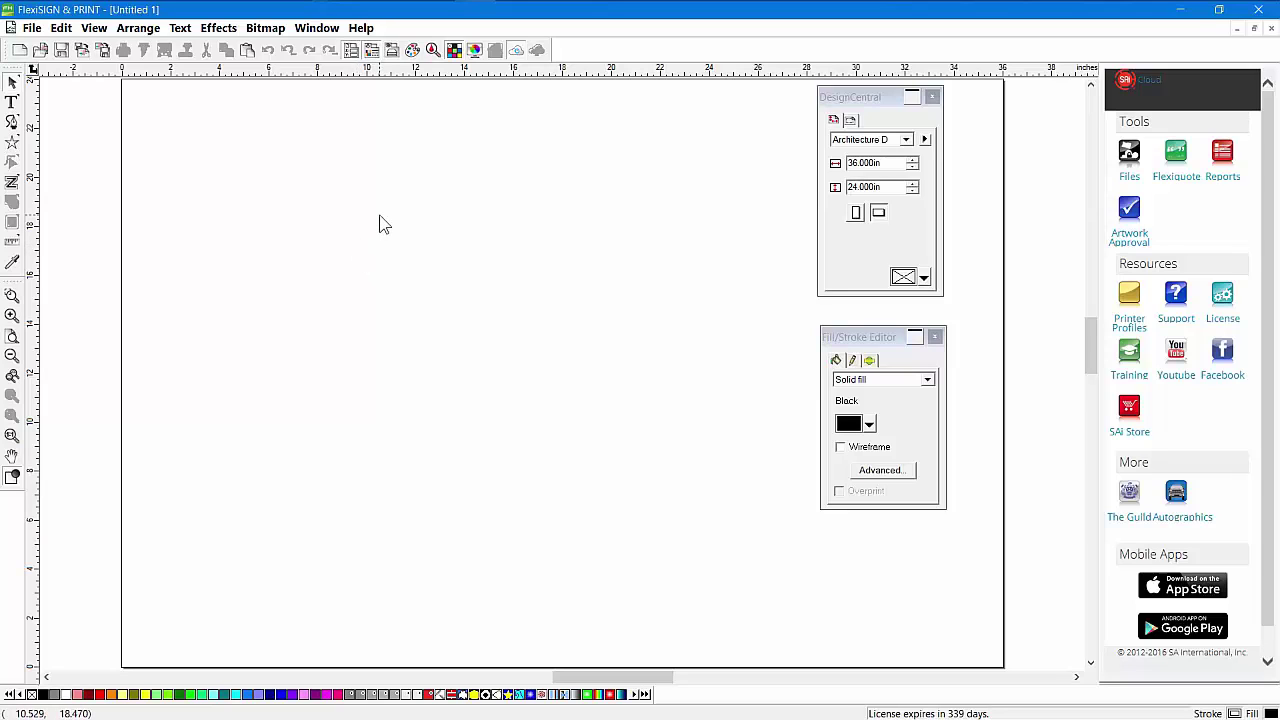
{"action": "right_click", "coordinate": [379, 223]}
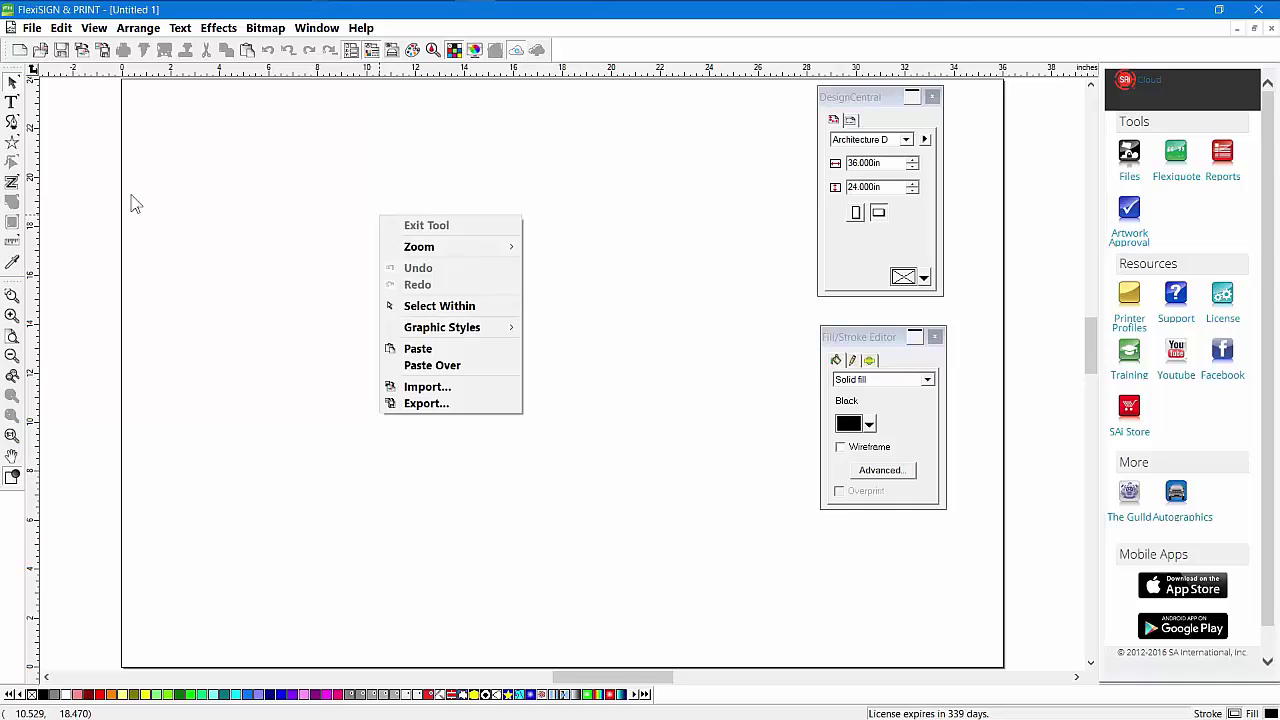
{"action": "right_click", "coordinate": [14, 205]}
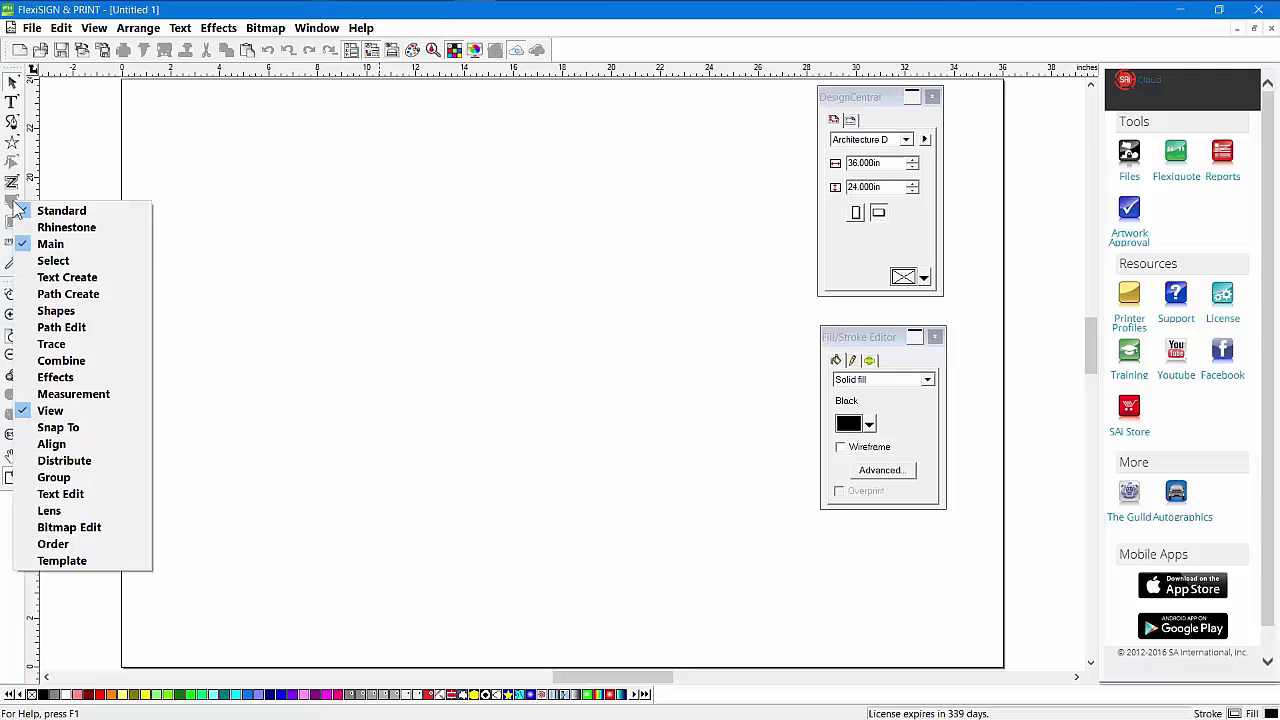
{"action": "left_click", "coordinate": [14, 208]}
{"action": "right_click", "coordinate": [269, 50]}
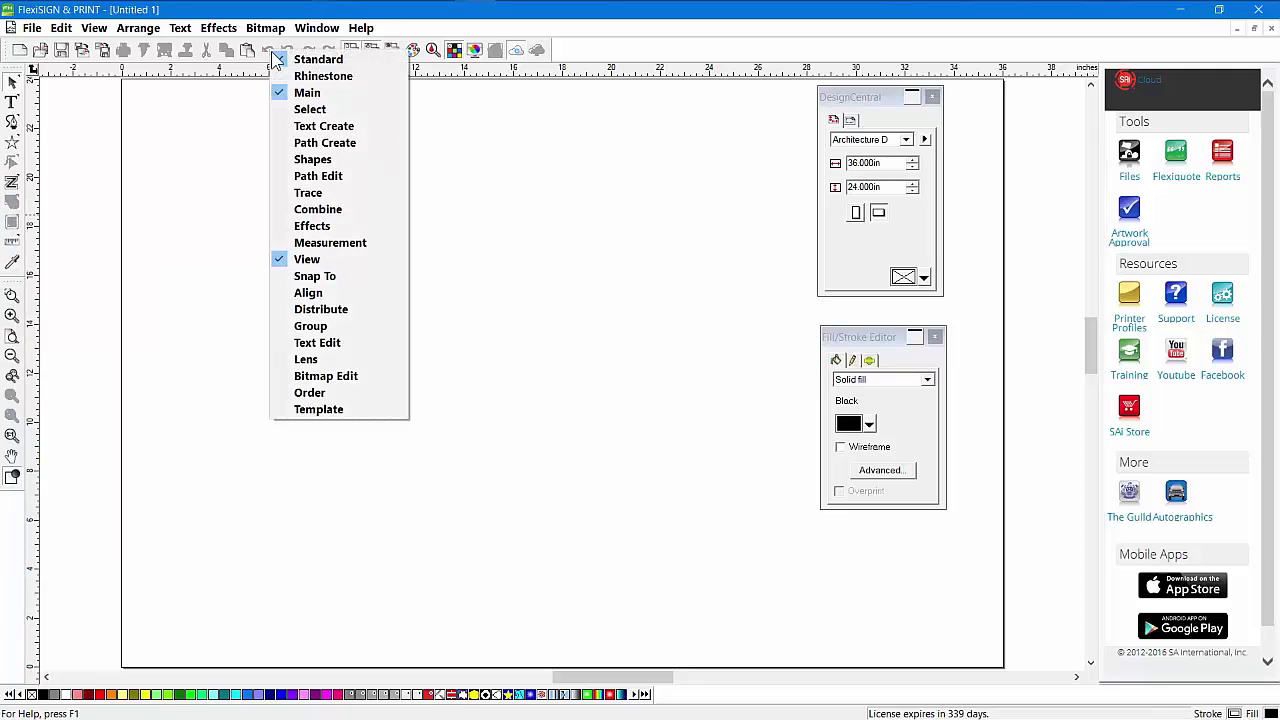
{"action": "right_click", "coordinate": [553, 71]}
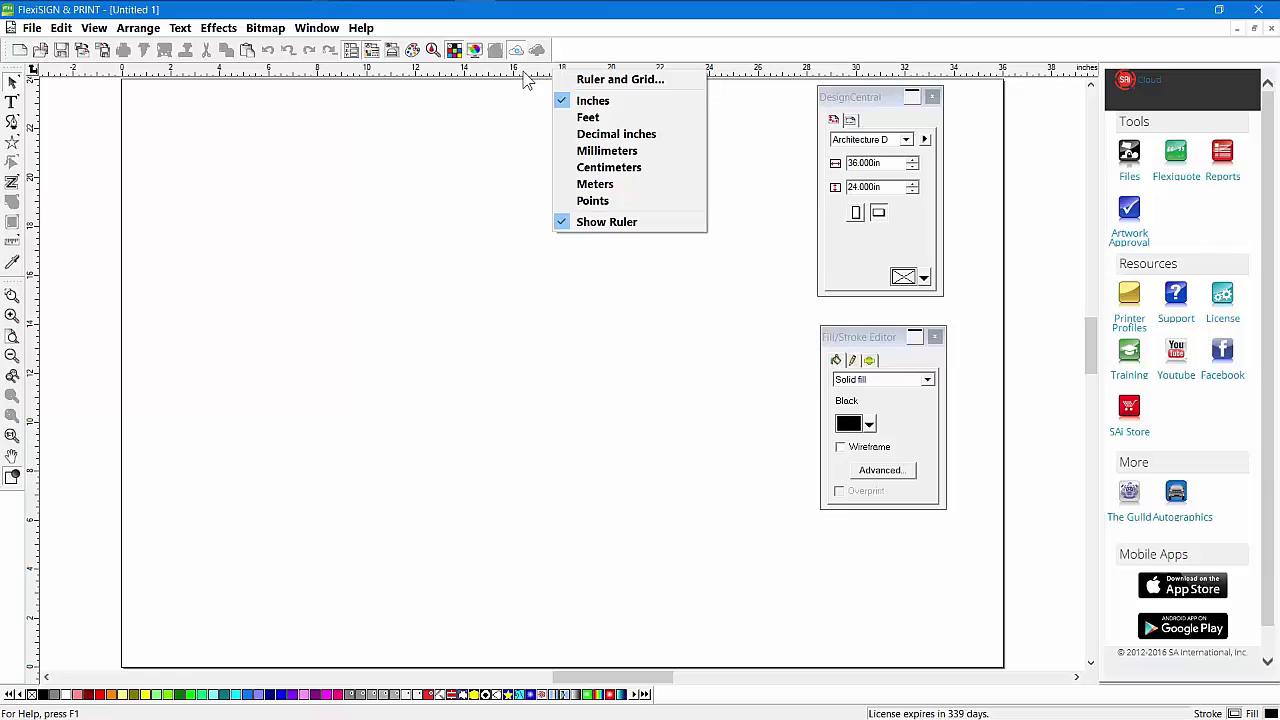
{"action": "right_click", "coordinate": [310, 698]}
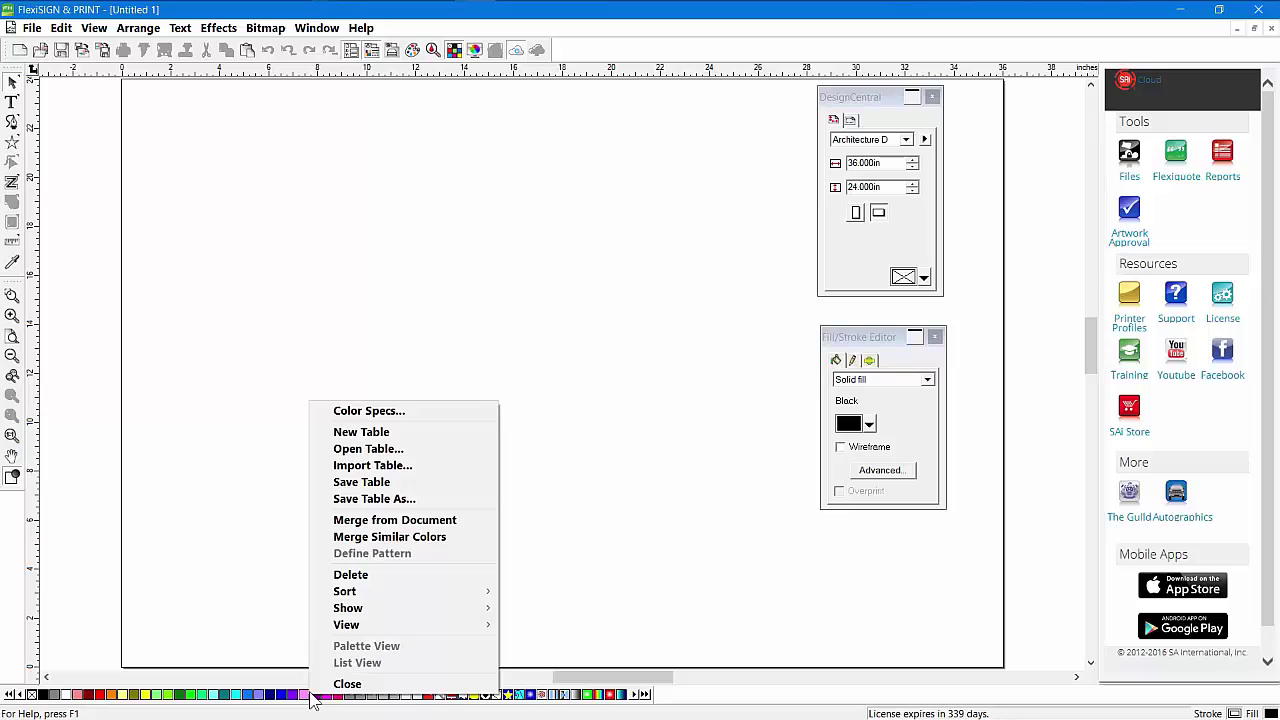
{"action": "left_click", "coordinate": [272, 235]}
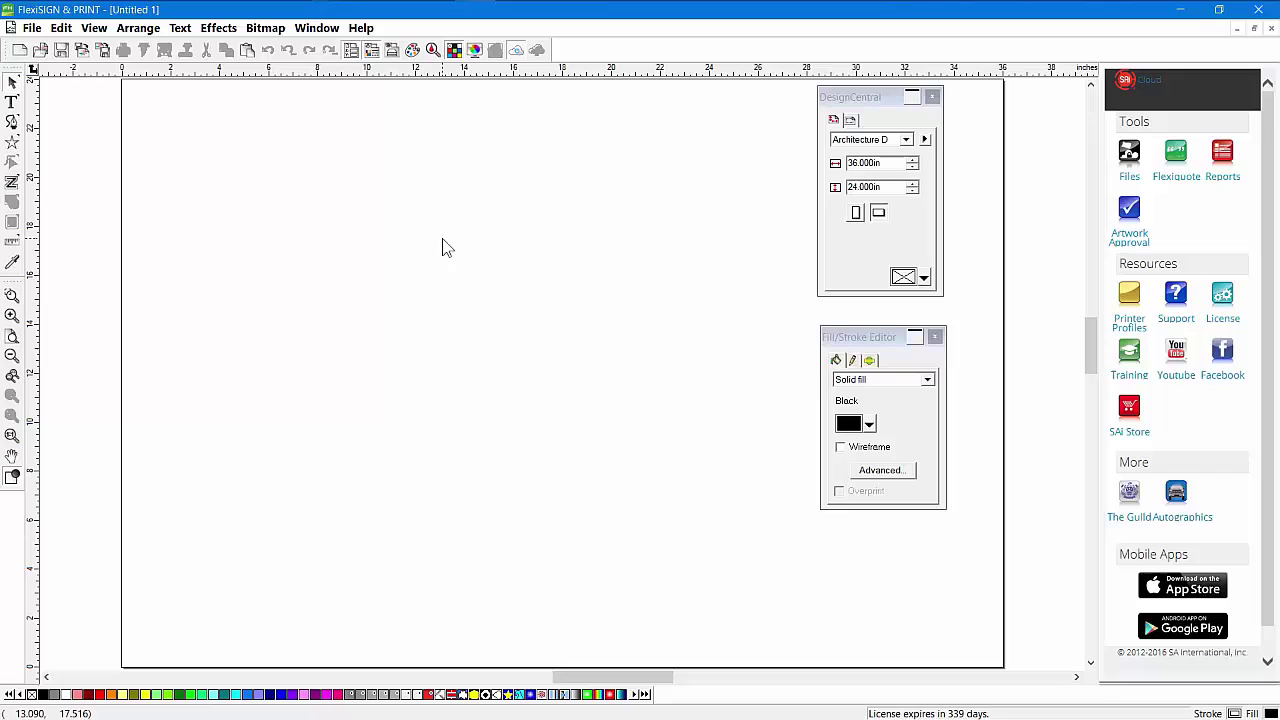
- Move the DesignCentral page settings panel closer to the page
{"action": "left_click_drag", "start_coordinate": [872, 104], "coordinate": [622, 133]}
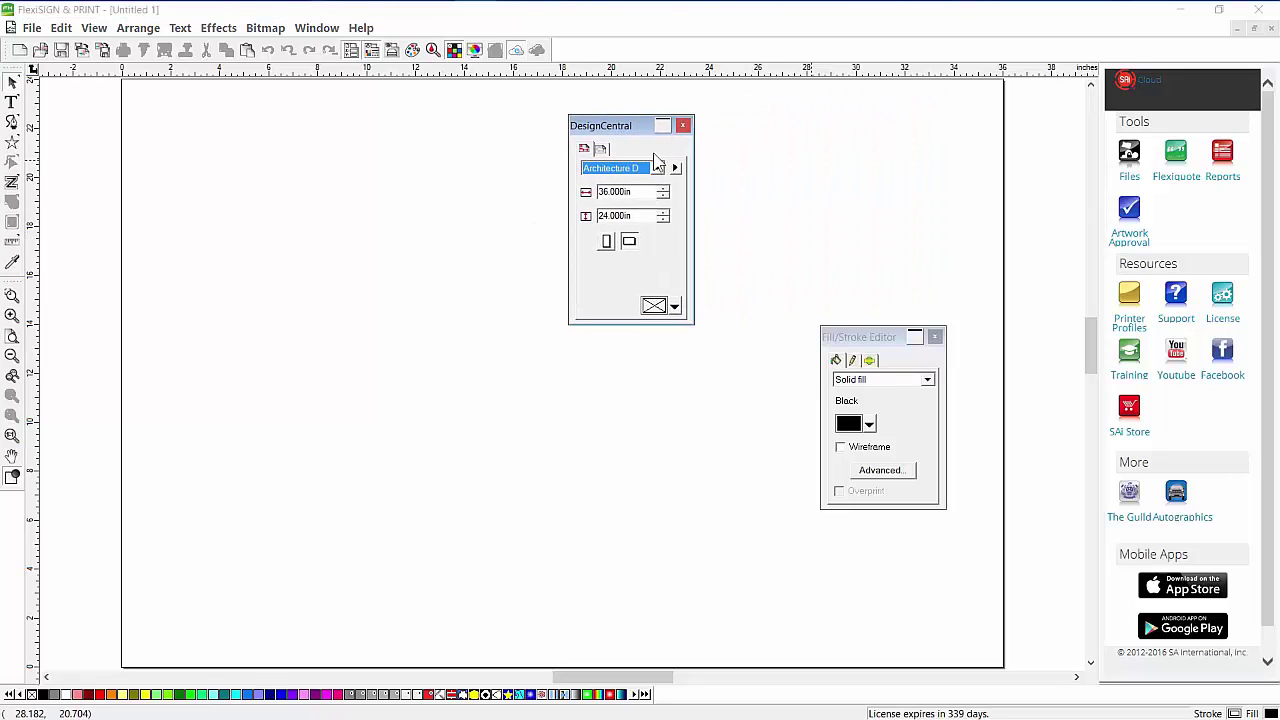
{"action": "left_click_drag", "start_coordinate": [650, 126], "coordinate": [532, 135]}
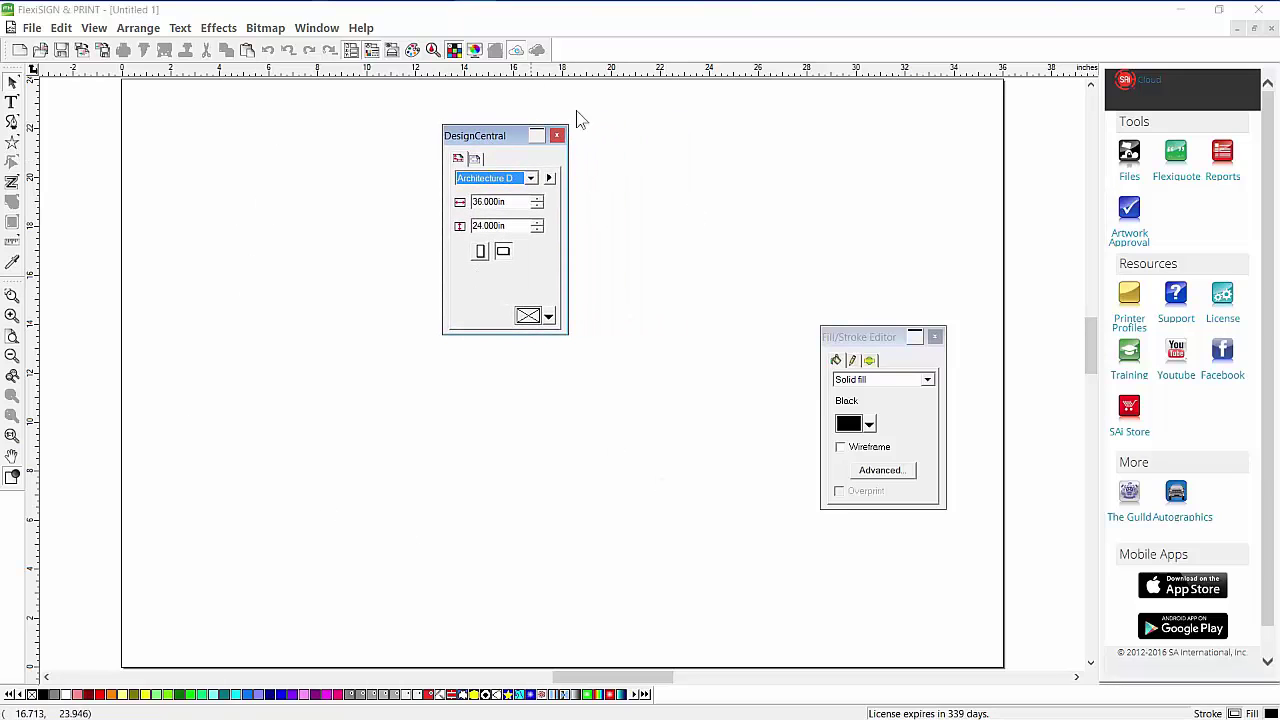
{"action": "left_click", "coordinate": [482, 227]}
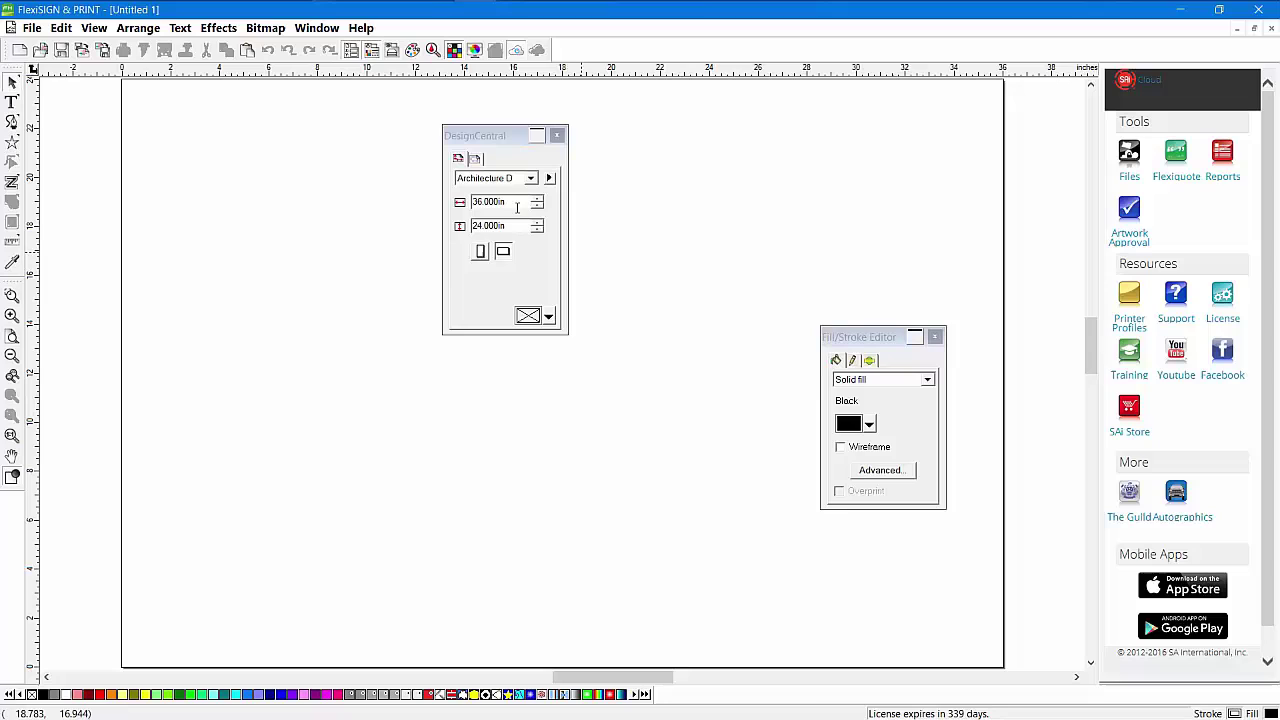
{"action": "left_click_drag", "start_coordinate": [507, 157], "coordinate": [489, 163]}
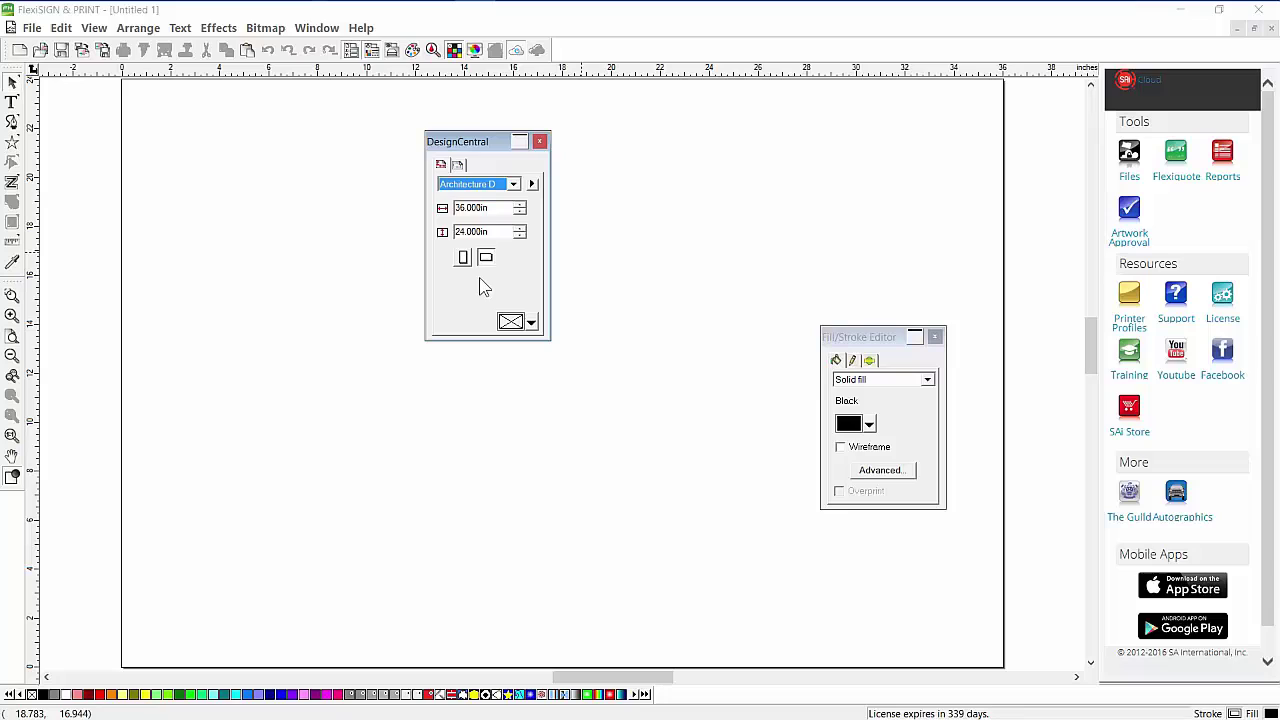
- Try page widths entered in feet: 6' (72 in), then 3' (36 in)
{"action": "left_click", "coordinate": [494, 207]}
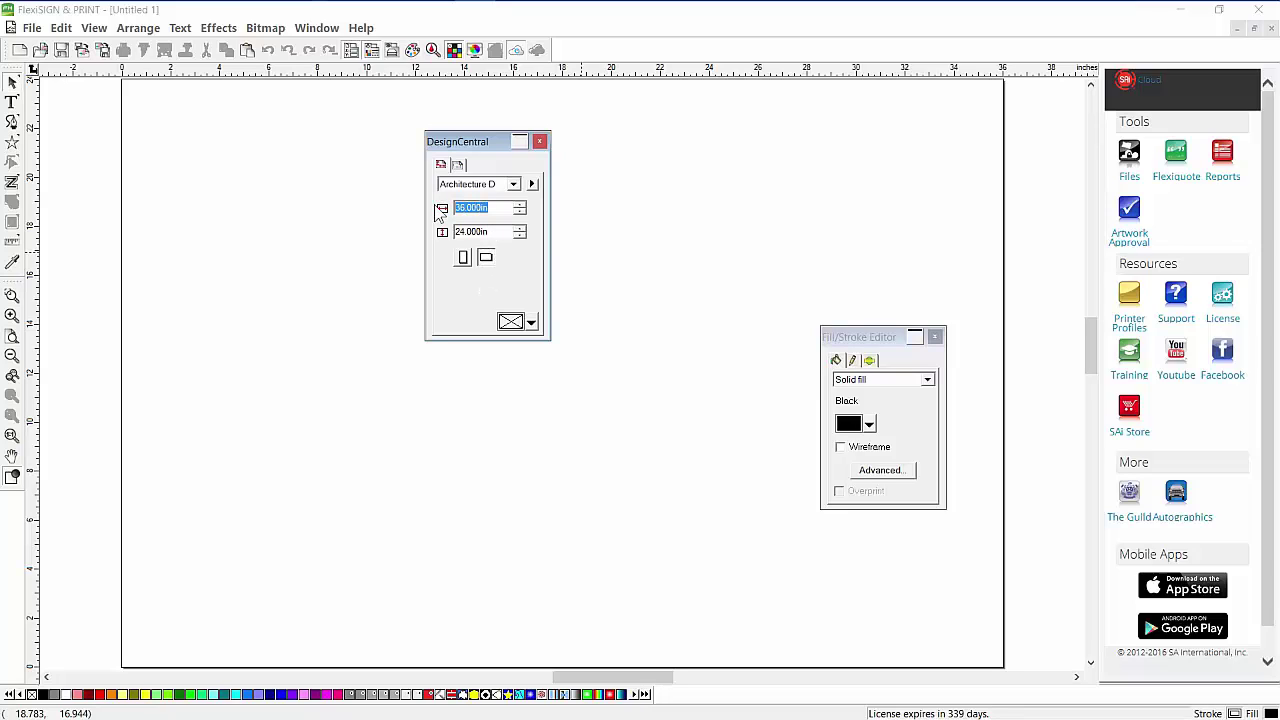
{"action": "key", "text": "BackSpace"}
{"action": "type", "text": "6ft"}
{"action": "key", "text": "Tab"}
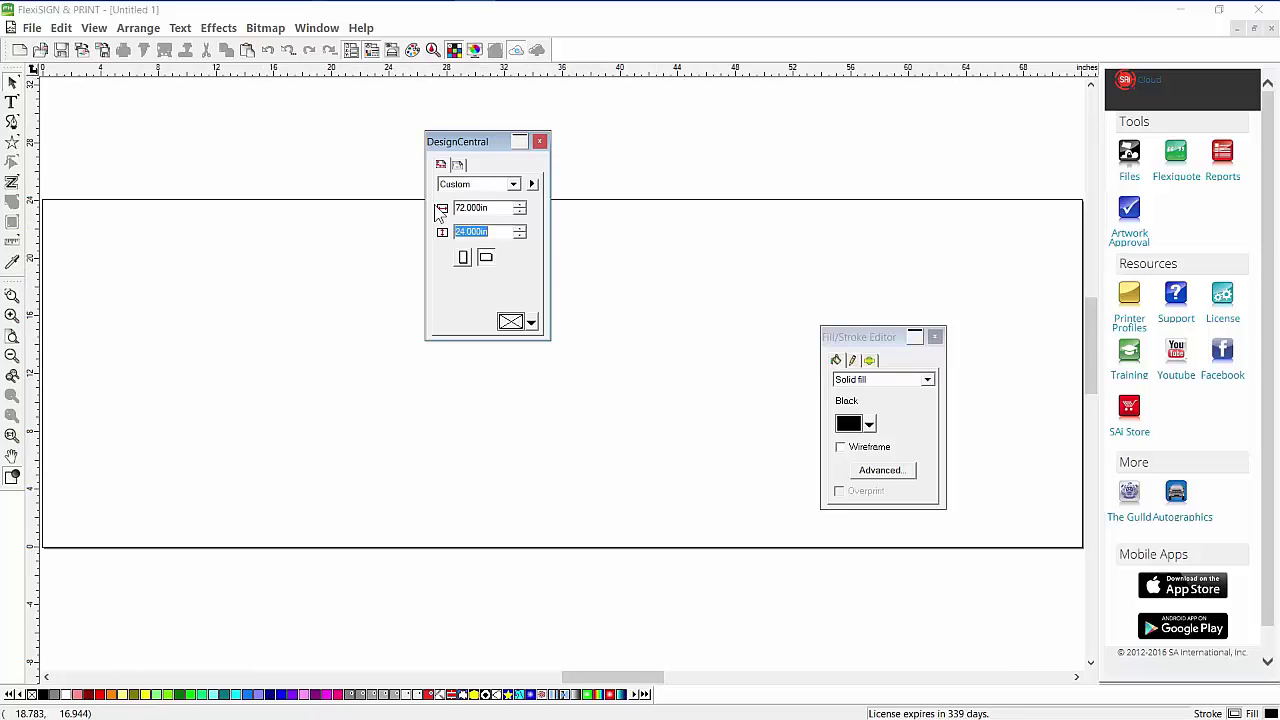
{"action": "left_click", "coordinate": [497, 207]}
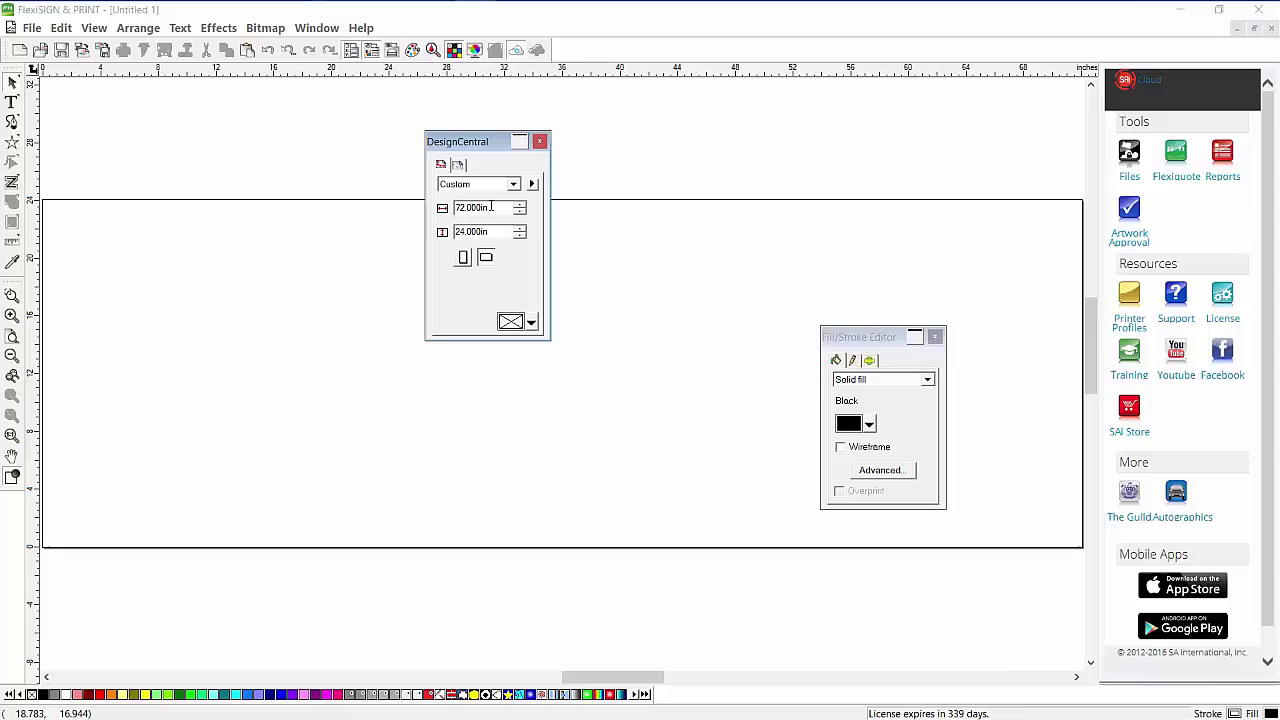
{"action": "double_click", "coordinate": [491, 207]}
{"action": "type", "text": "3'"}
{"action": "key", "text": "Tab"}
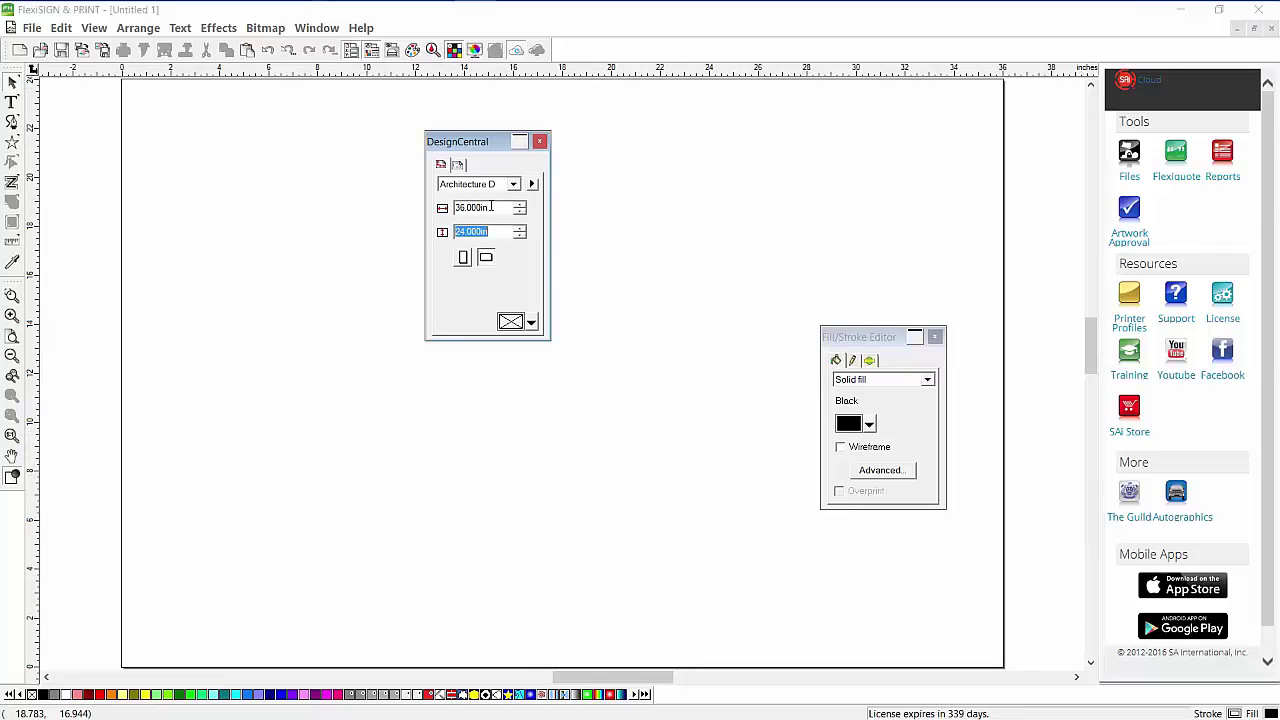
- Double the width to 72 in with 200%, then set it to 36-3/16 in
{"action": "key", "text": "shift+Tab"}
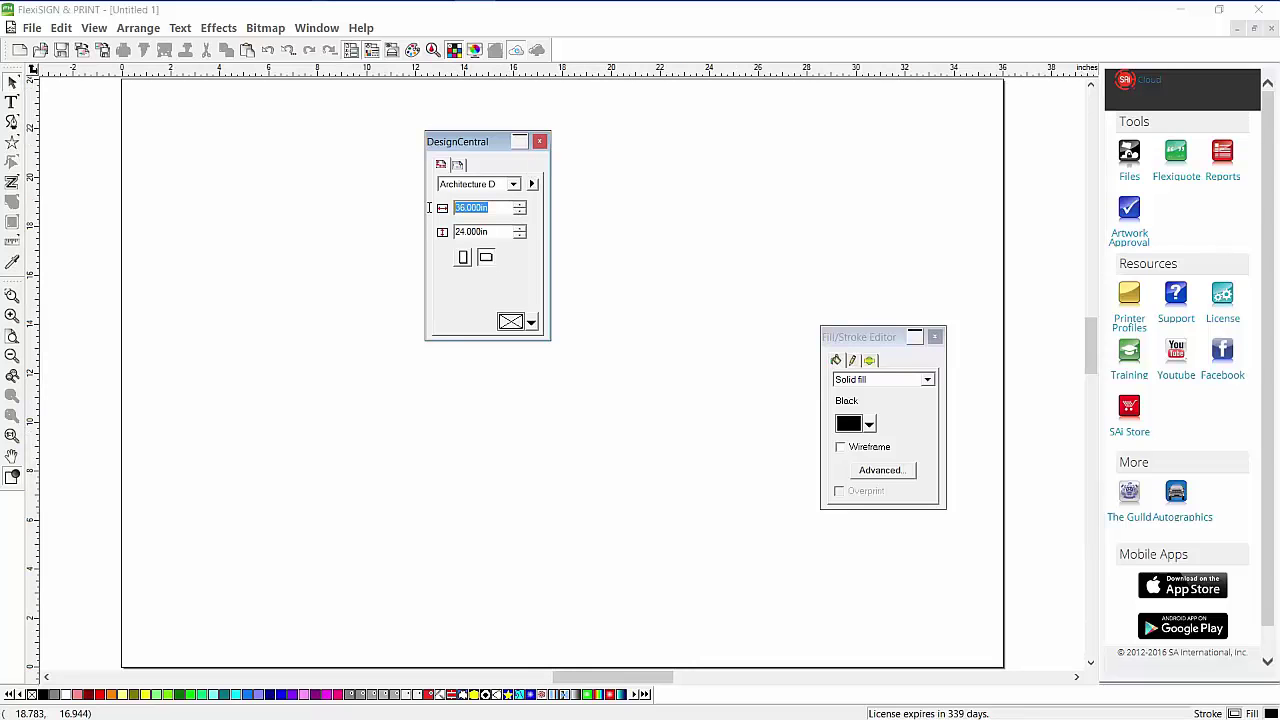
{"action": "type", "text": "200"}
{"action": "left_click", "coordinate": [498, 232]}
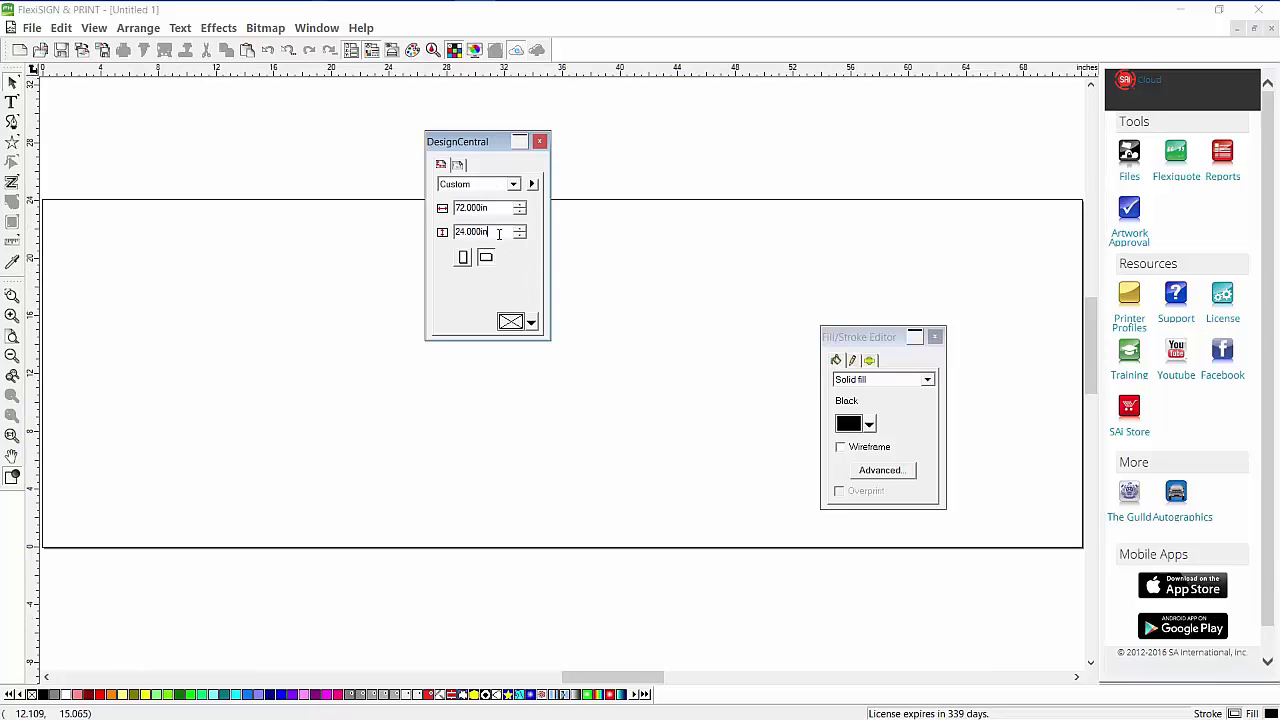
{"action": "double_click", "coordinate": [496, 207]}
{"action": "type", "text": "36-3/16"}
{"action": "key", "text": "Return"}
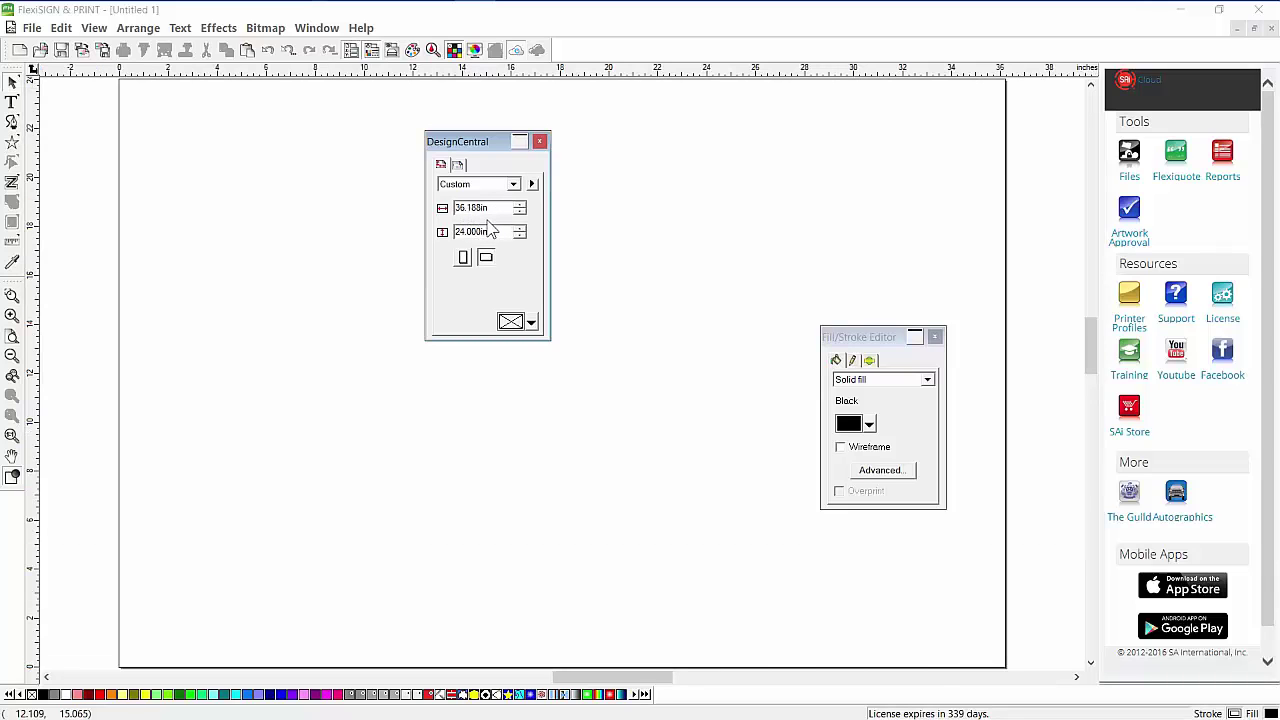
- Try the Text and Star tools, then bring back the page settings panel and move it right
{"action": "left_click", "coordinate": [290, 195]}
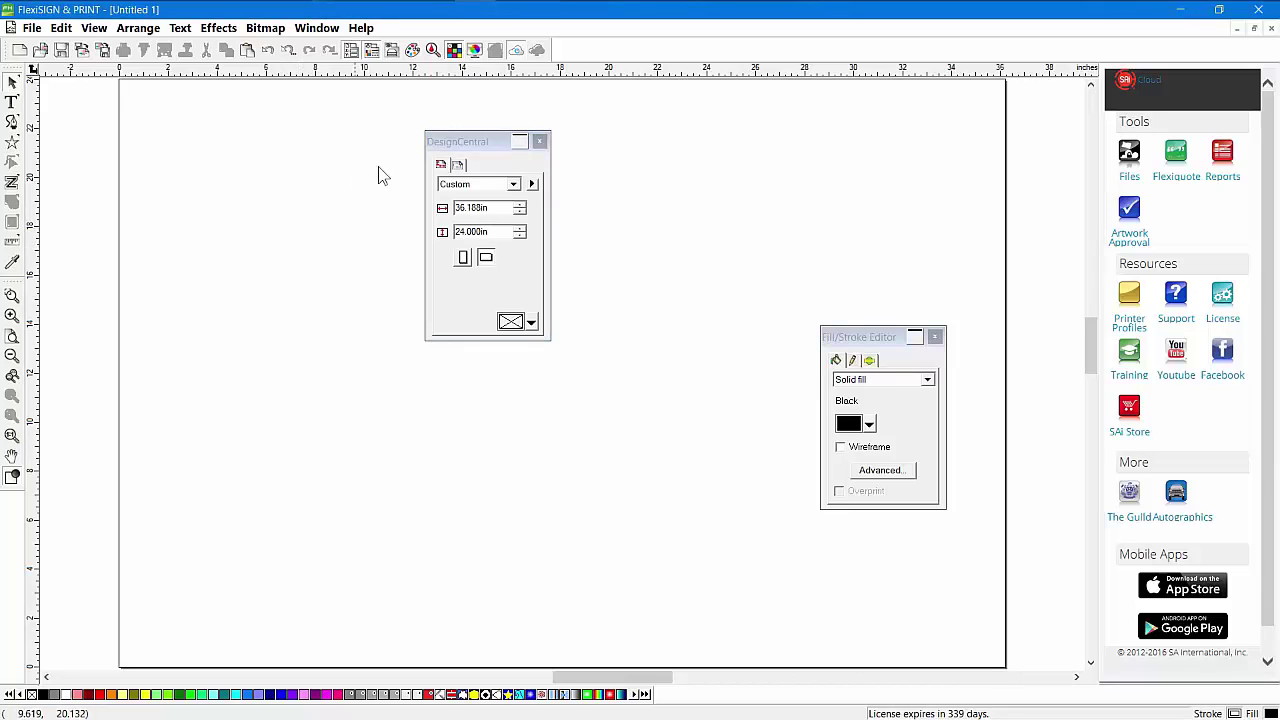
{"action": "left_click", "coordinate": [461, 147]}
{"action": "left_click", "coordinate": [12, 101]}
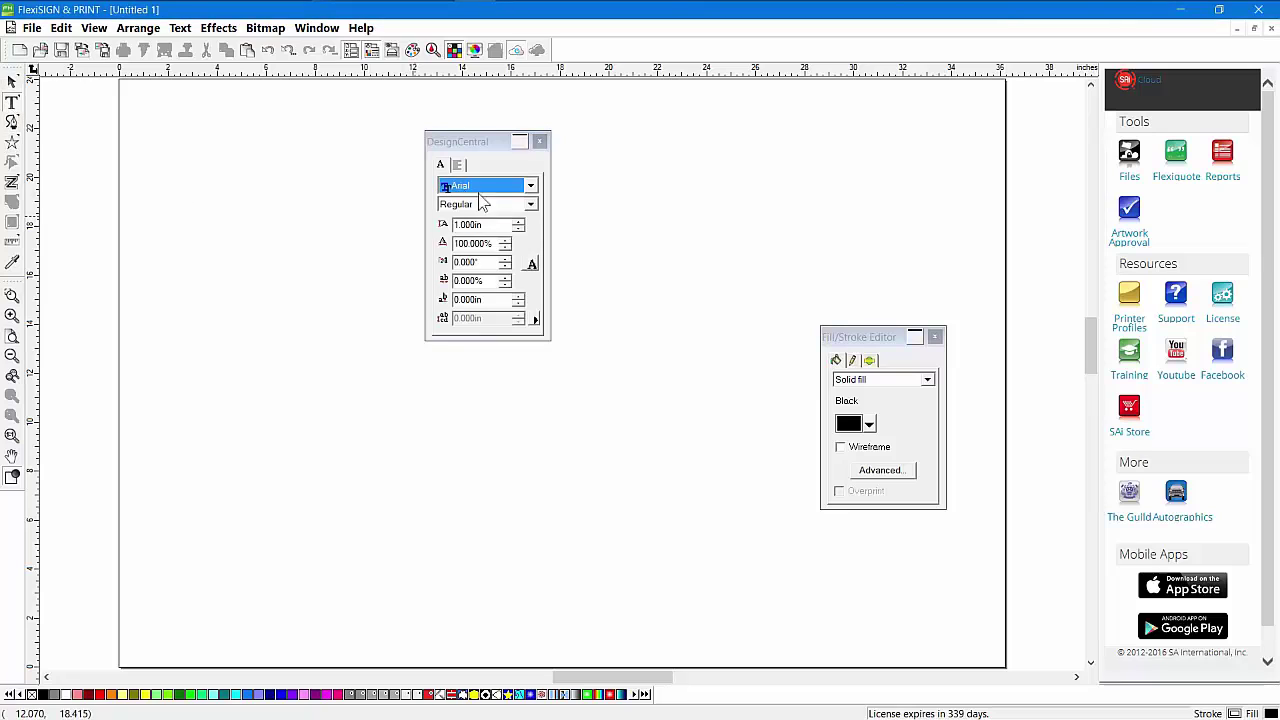
{"action": "left_click", "coordinate": [13, 145]}
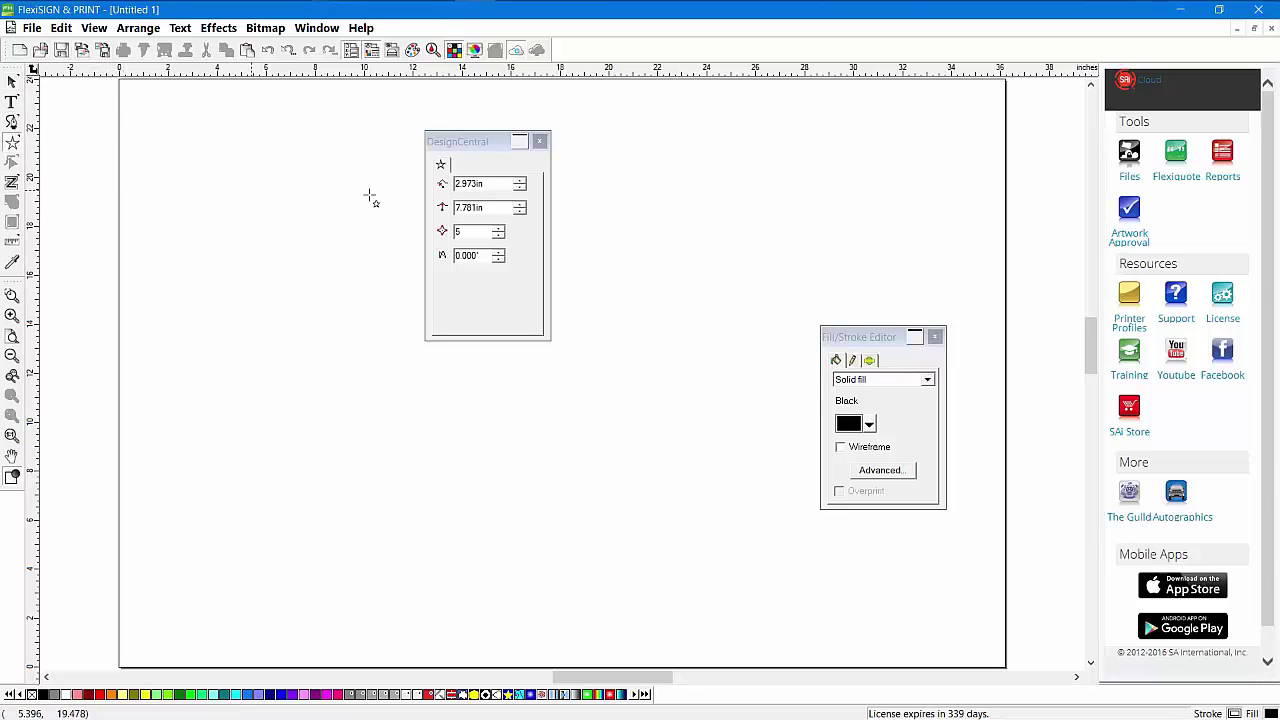
{"action": "left_click", "coordinate": [12, 81]}
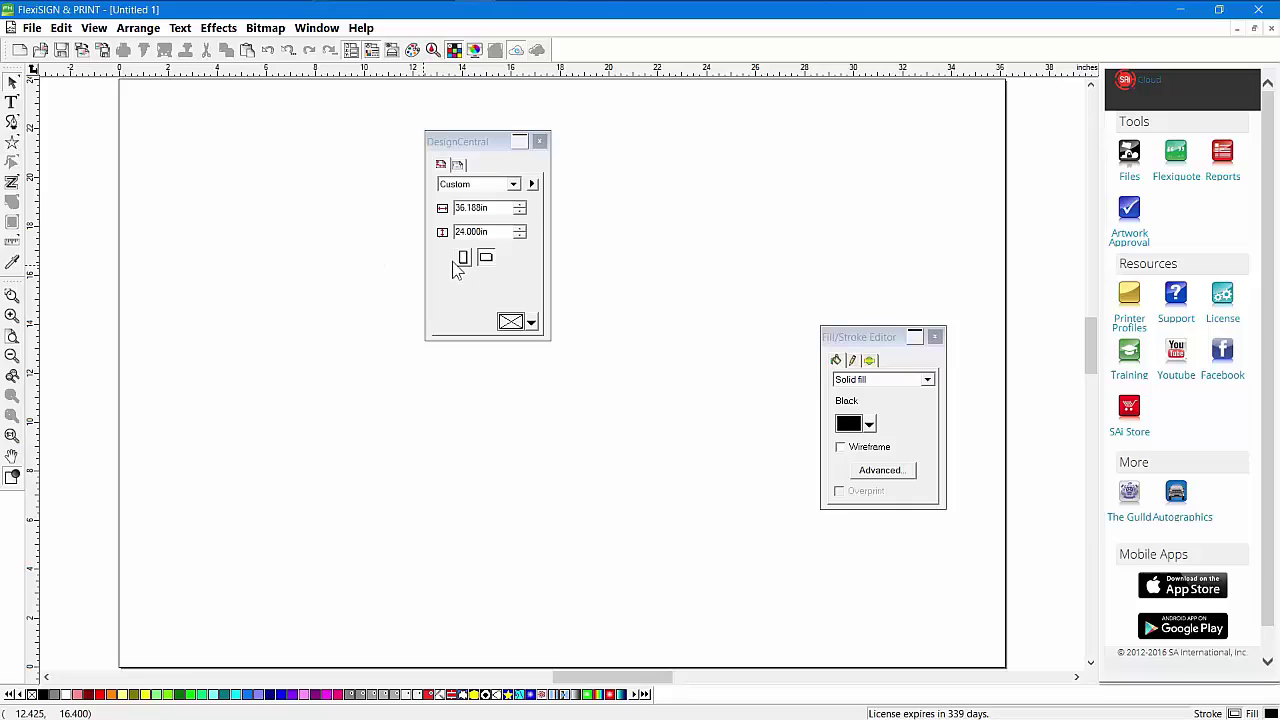
{"action": "left_click_drag", "start_coordinate": [482, 147], "coordinate": [646, 154]}
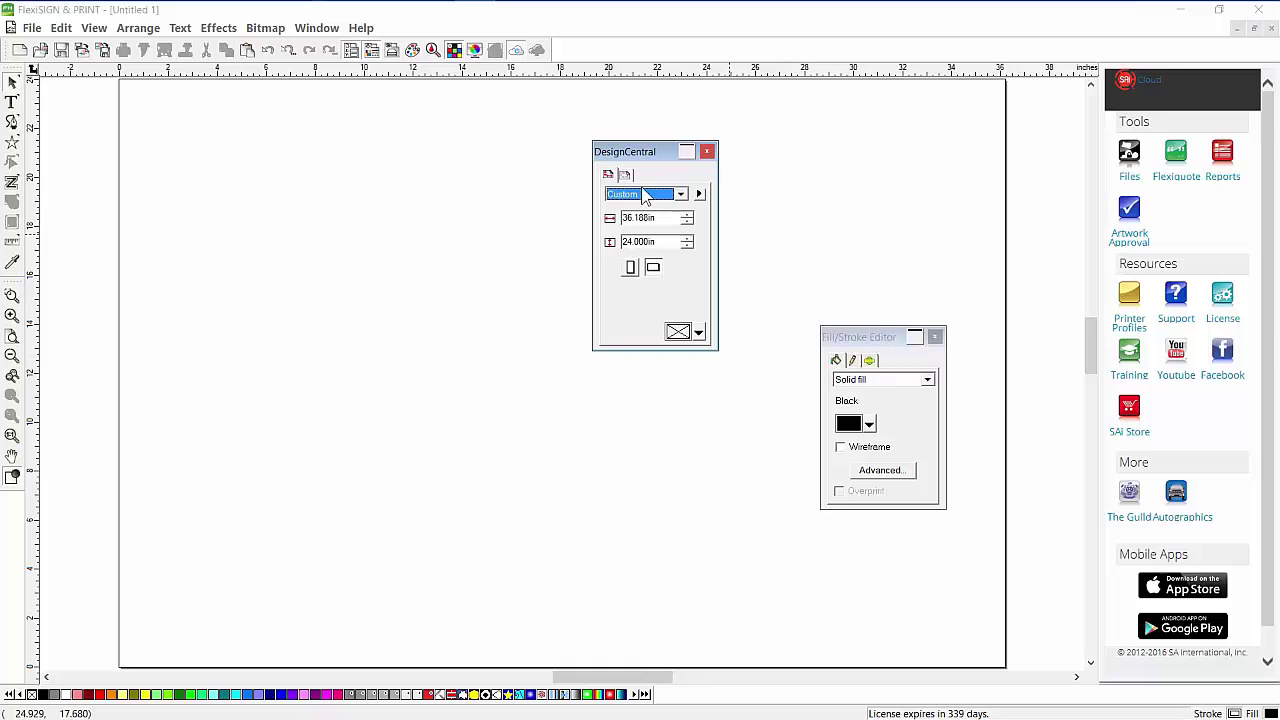
- Rearrange the panels and draw a large rectangle in the page's upper left
{"action": "left_click_drag", "start_coordinate": [651, 150], "coordinate": [891, 112]}
{"action": "left_click", "coordinate": [843, 337]}
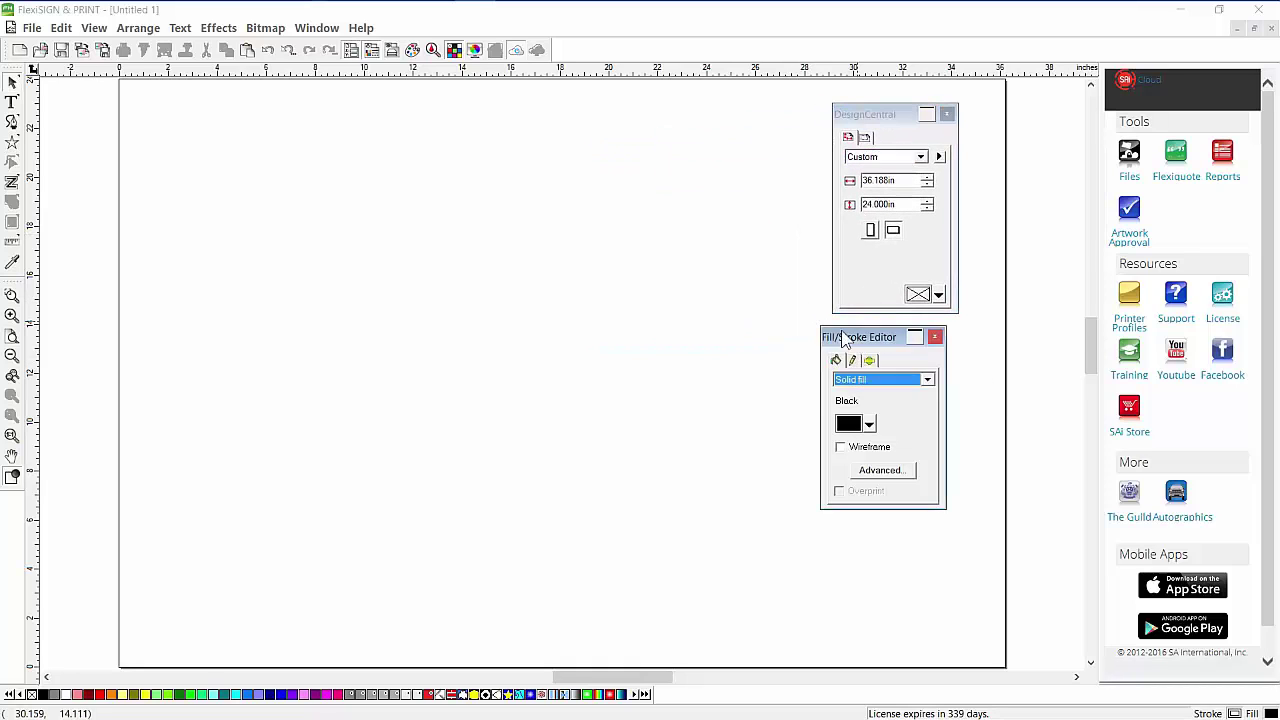
{"action": "mouse_move", "coordinate": [843, 337]}
{"action": "left_mouse_down"}
{"action": "mouse_move", "coordinate": [545, 166]}
{"action": "mouse_move", "coordinate": [714, 222]}
{"action": "mouse_move", "coordinate": [699, 222]}
{"action": "left_mouse_up"}
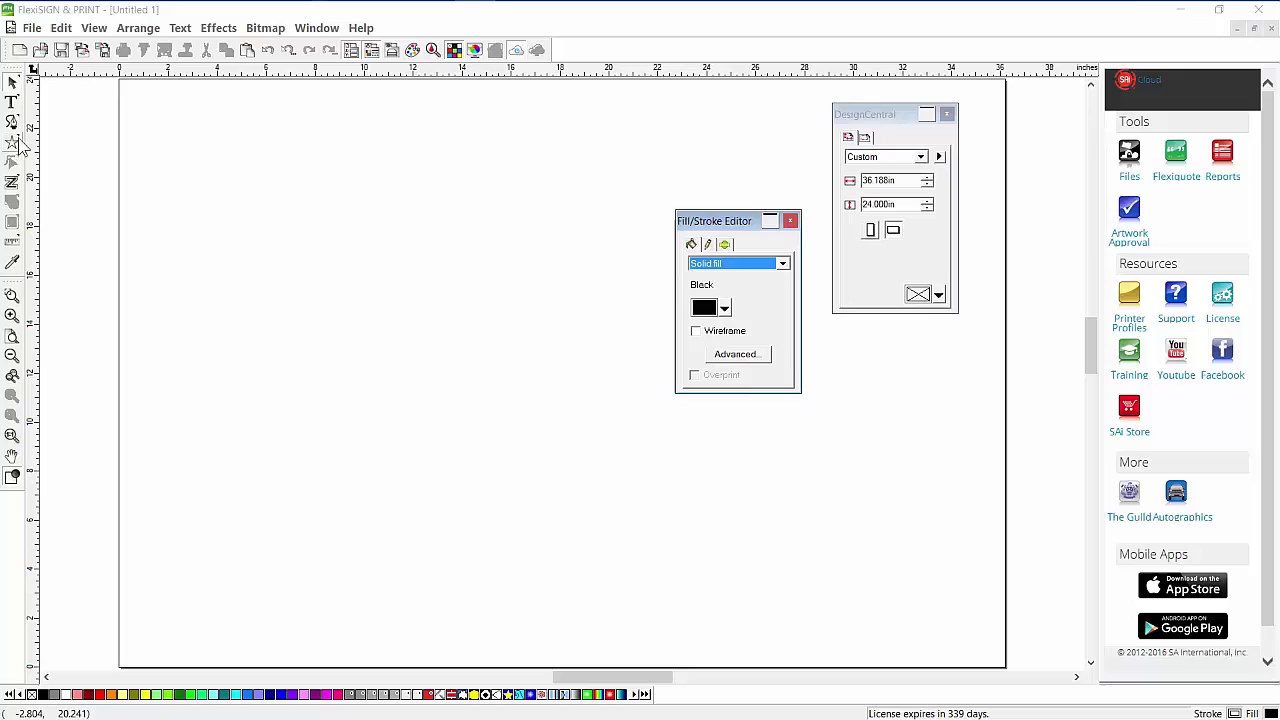
{"action": "left_click", "coordinate": [17, 142]}
{"action": "left_click", "coordinate": [42, 144]}
{"action": "left_click_drag", "start_coordinate": [205, 151], "coordinate": [513, 402]}
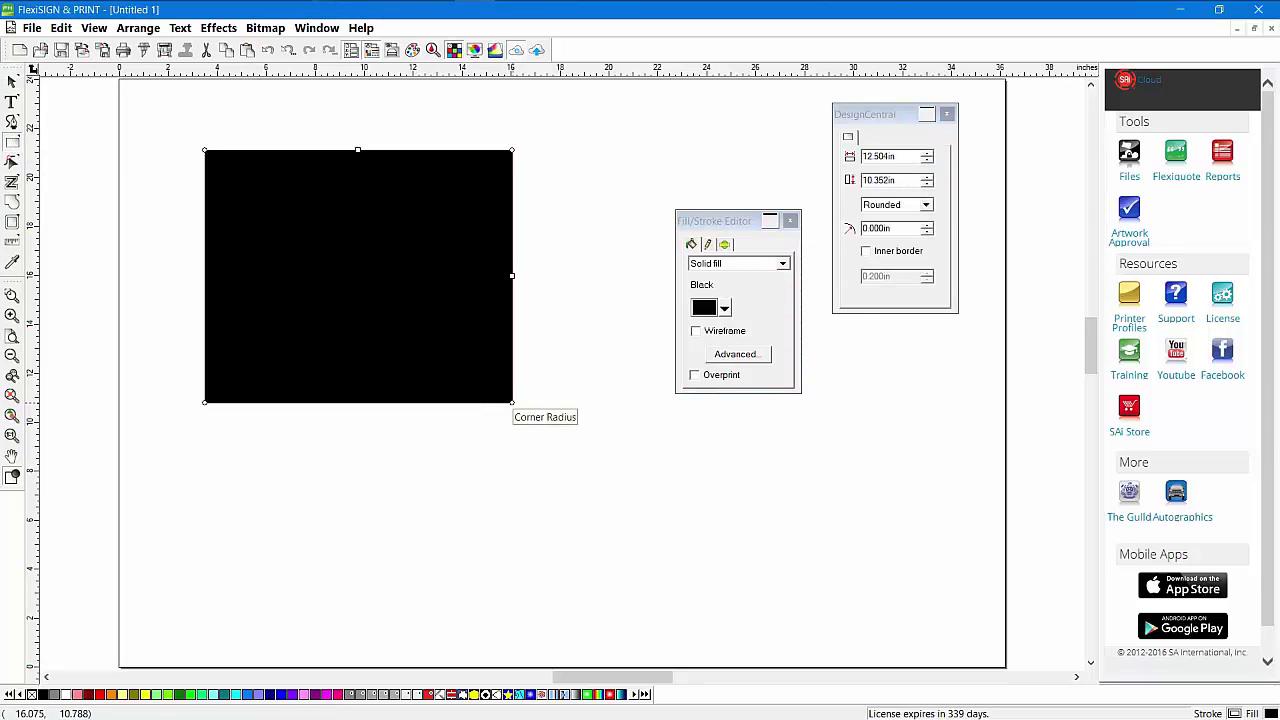
- Try polka-dot, honeycomb, Blue Lit and Chrome Wheel fills, settling on the Scale pattern
{"action": "left_click", "coordinate": [486, 694]}
{"action": "left_click", "coordinate": [475, 694]}
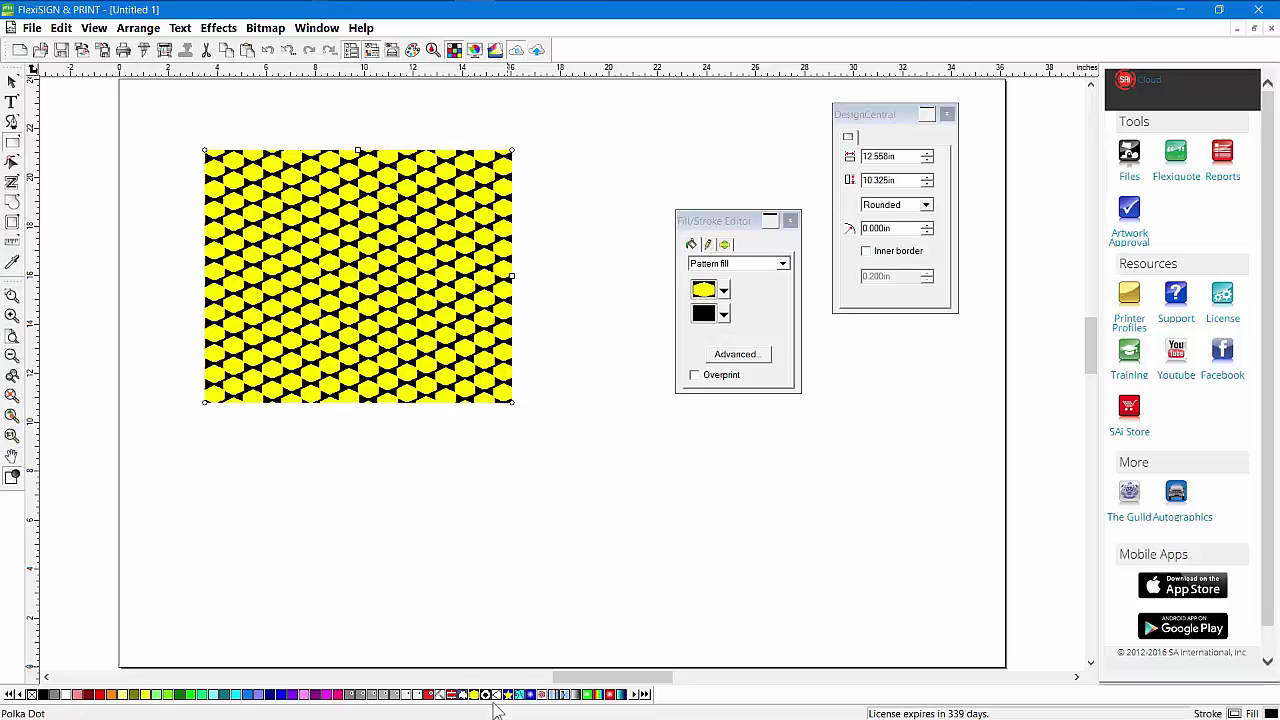
{"action": "left_click", "coordinate": [541, 694]}
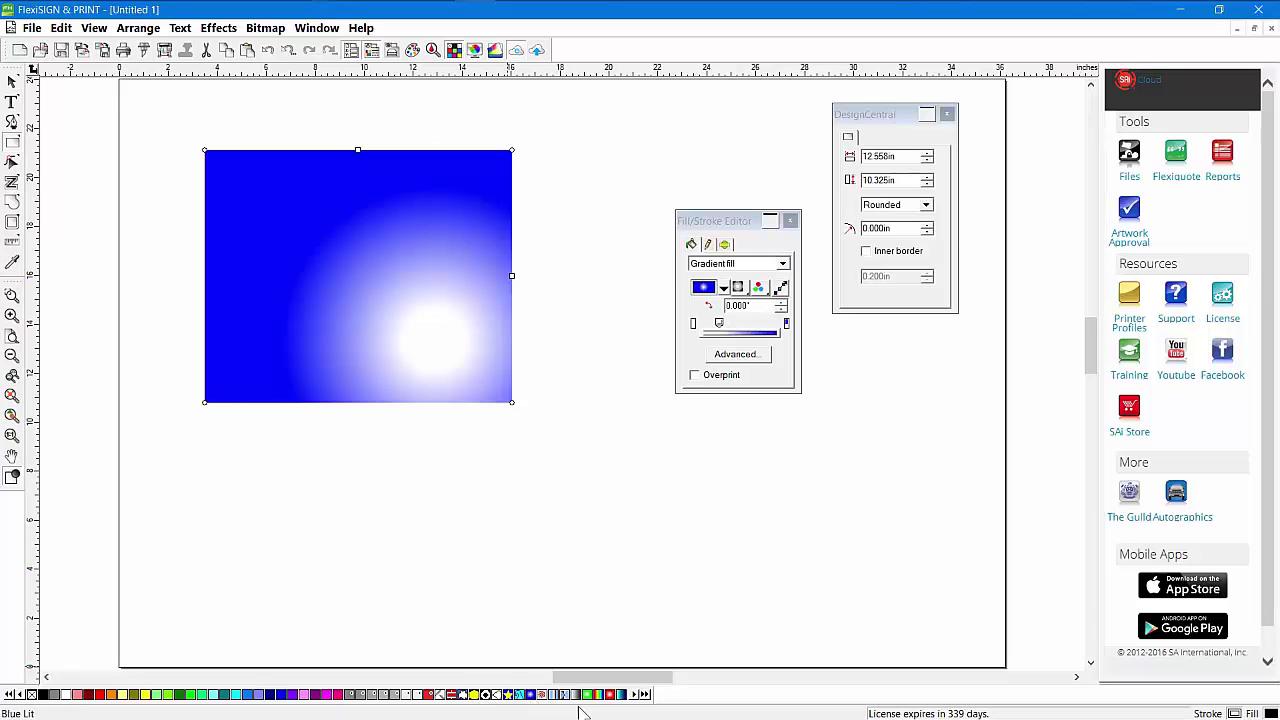
{"action": "left_click", "coordinate": [566, 694]}
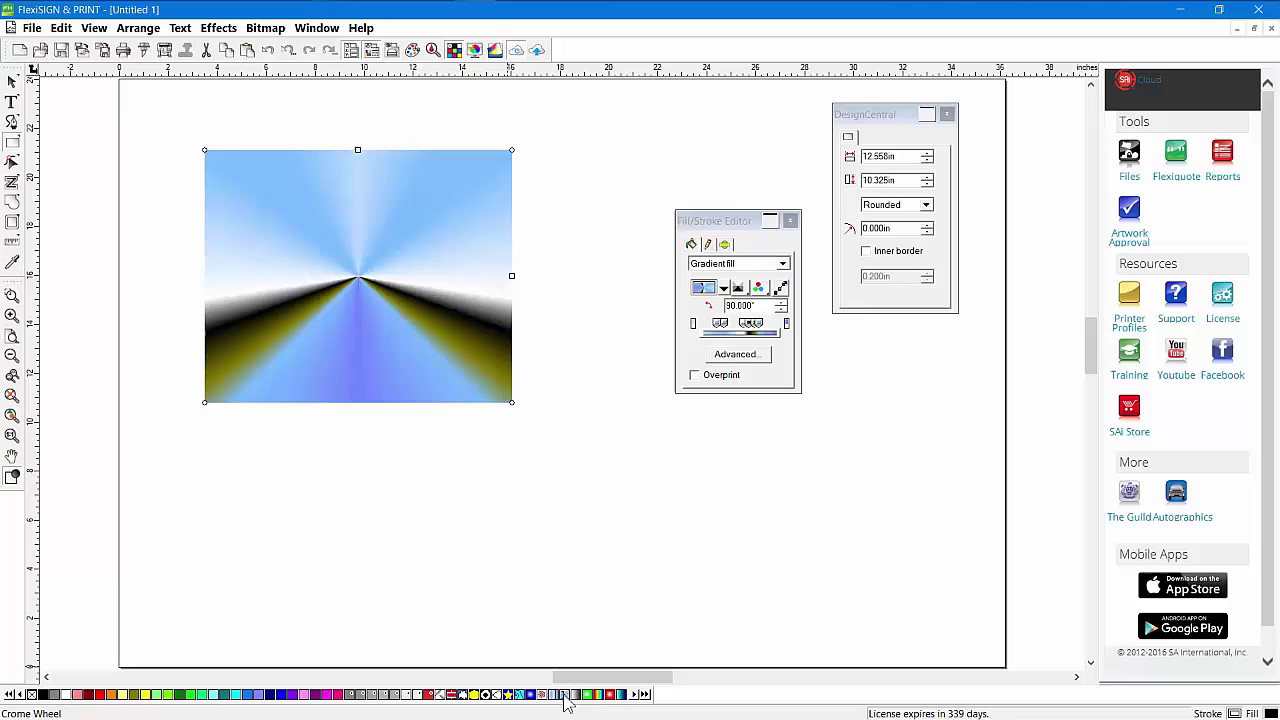
{"action": "left_click", "coordinate": [496, 695]}
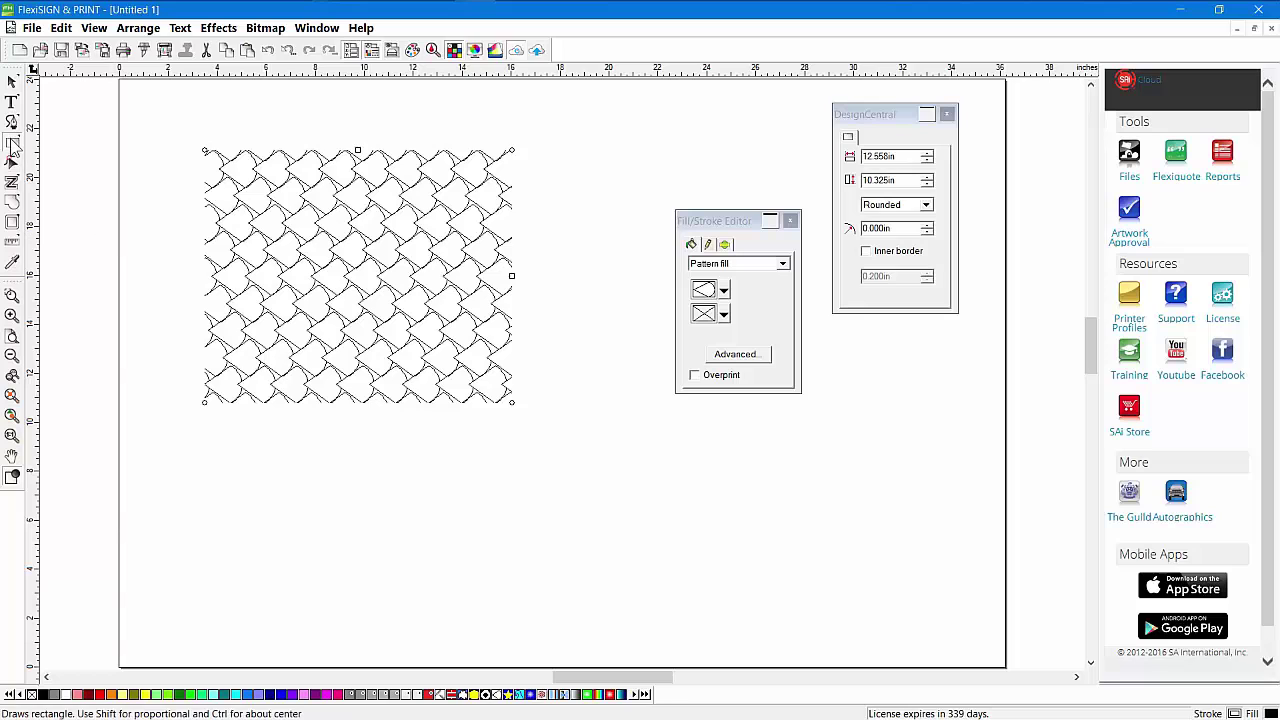
- Add small stars to form a cluster below the rectangle and colour the first cyan
{"action": "left_click_drag", "start_coordinate": [12, 143], "coordinate": [50, 155]}
{"action": "left_click", "coordinate": [124, 150]}
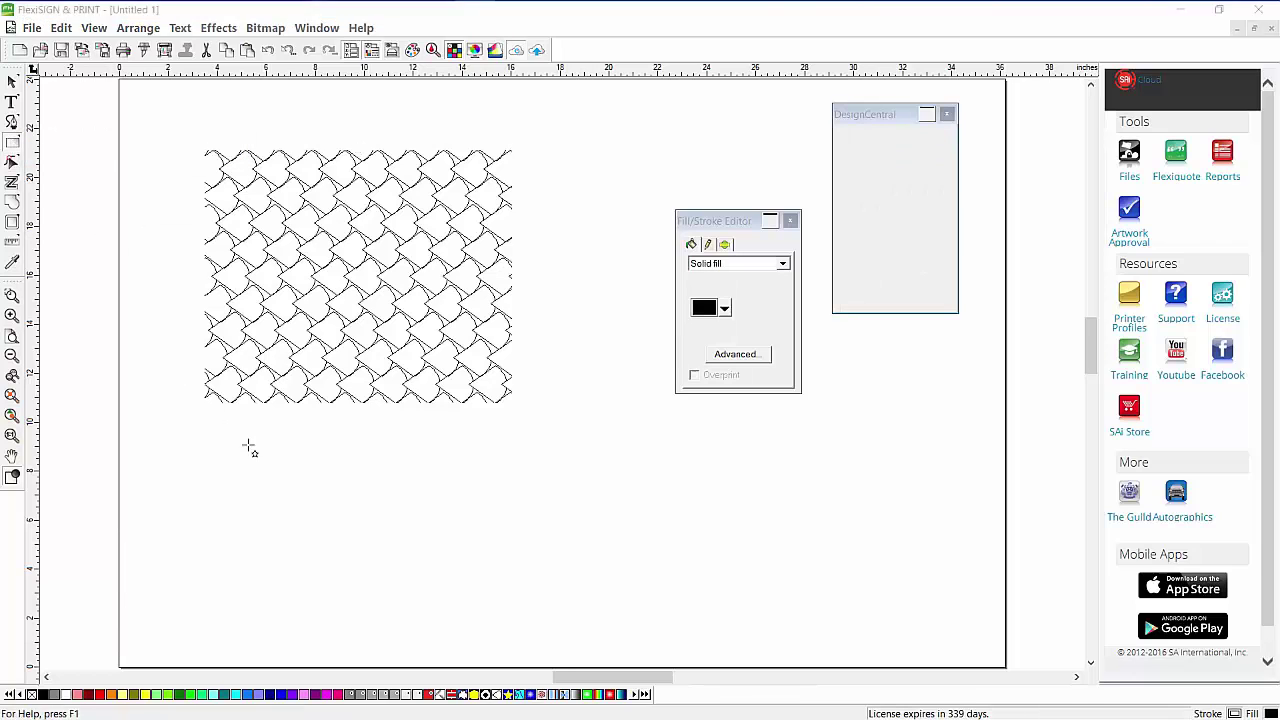
{"action": "left_click", "coordinate": [315, 492]}
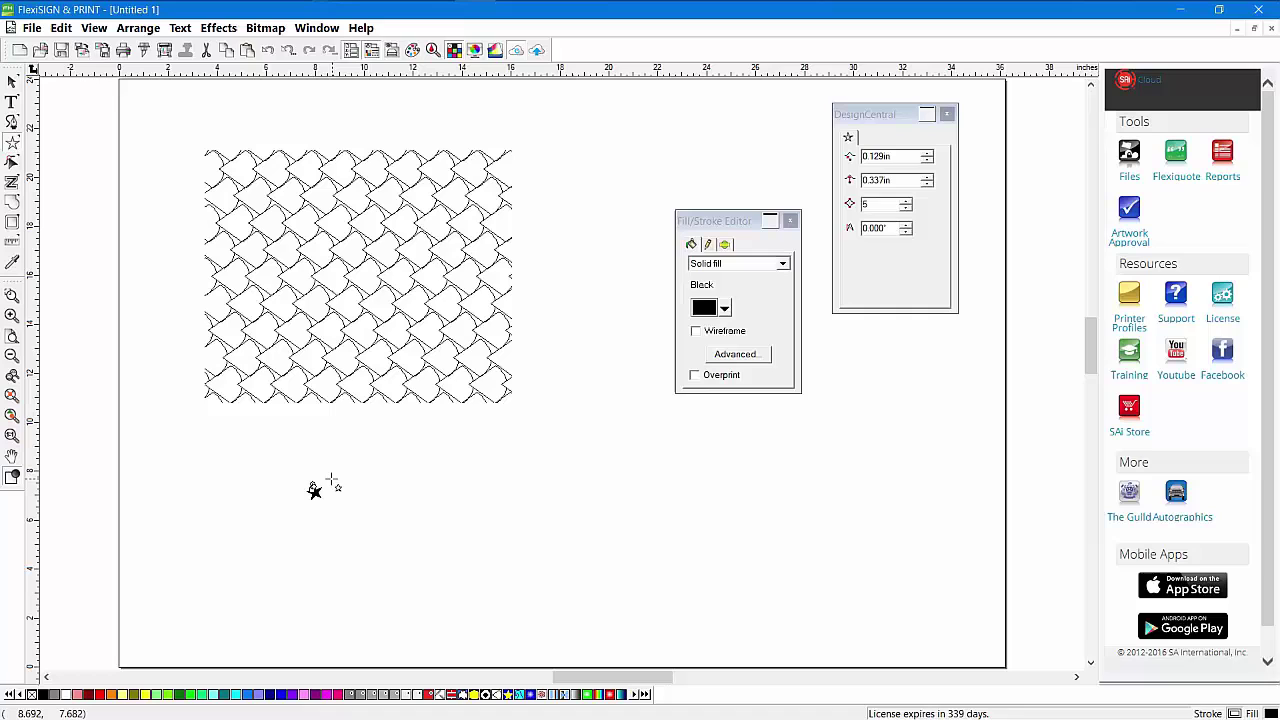
{"action": "left_click", "coordinate": [325, 482]}
{"action": "left_click", "coordinate": [315, 468]}
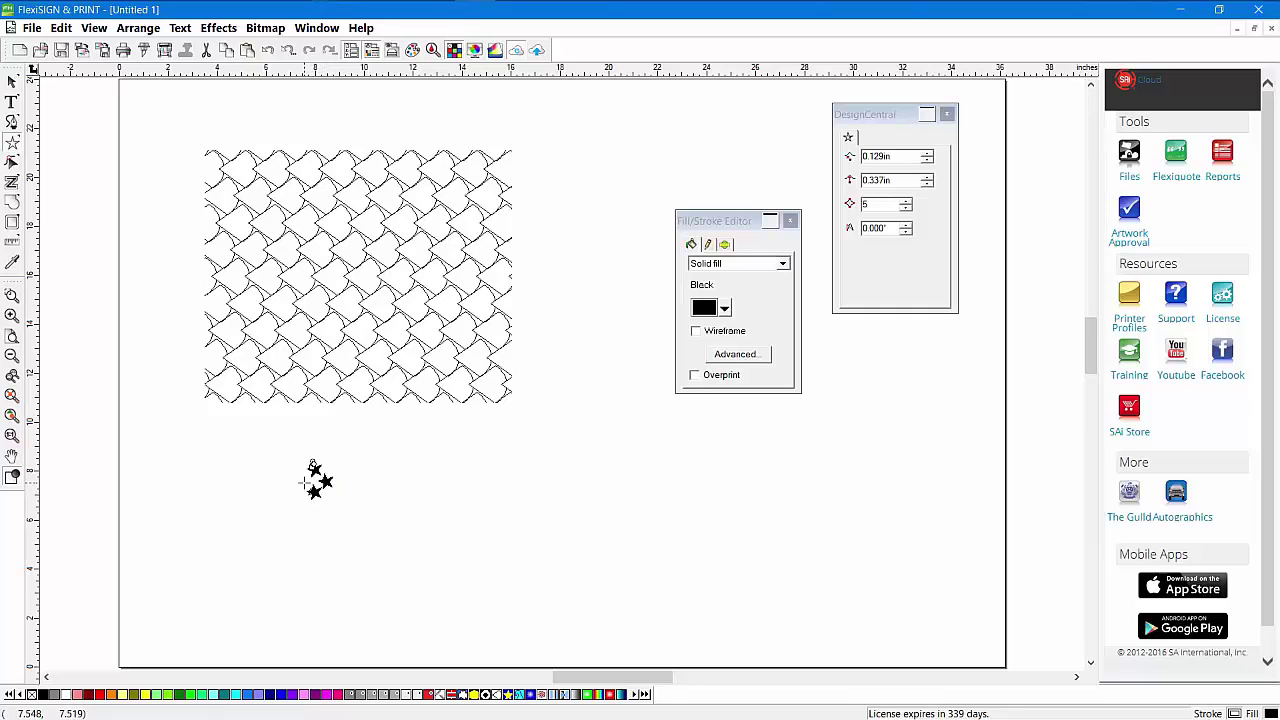
{"action": "left_click", "coordinate": [12, 82]}
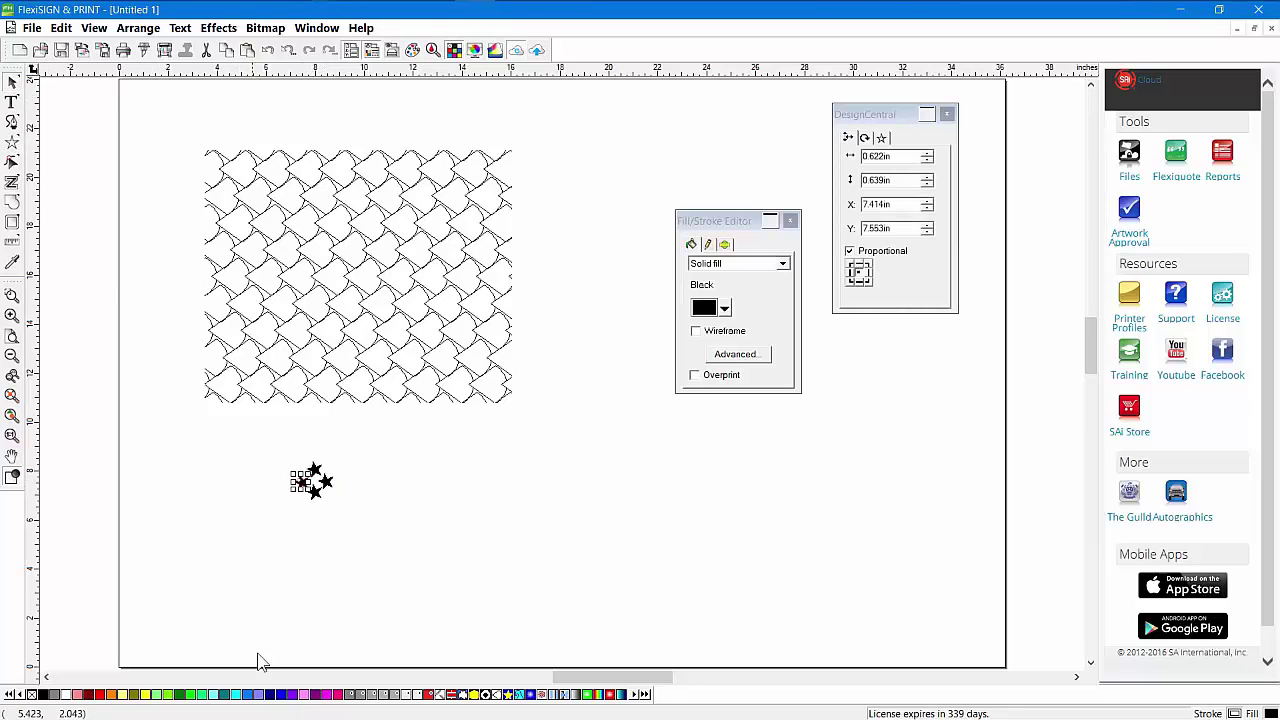
{"action": "left_click", "coordinate": [240, 695]}
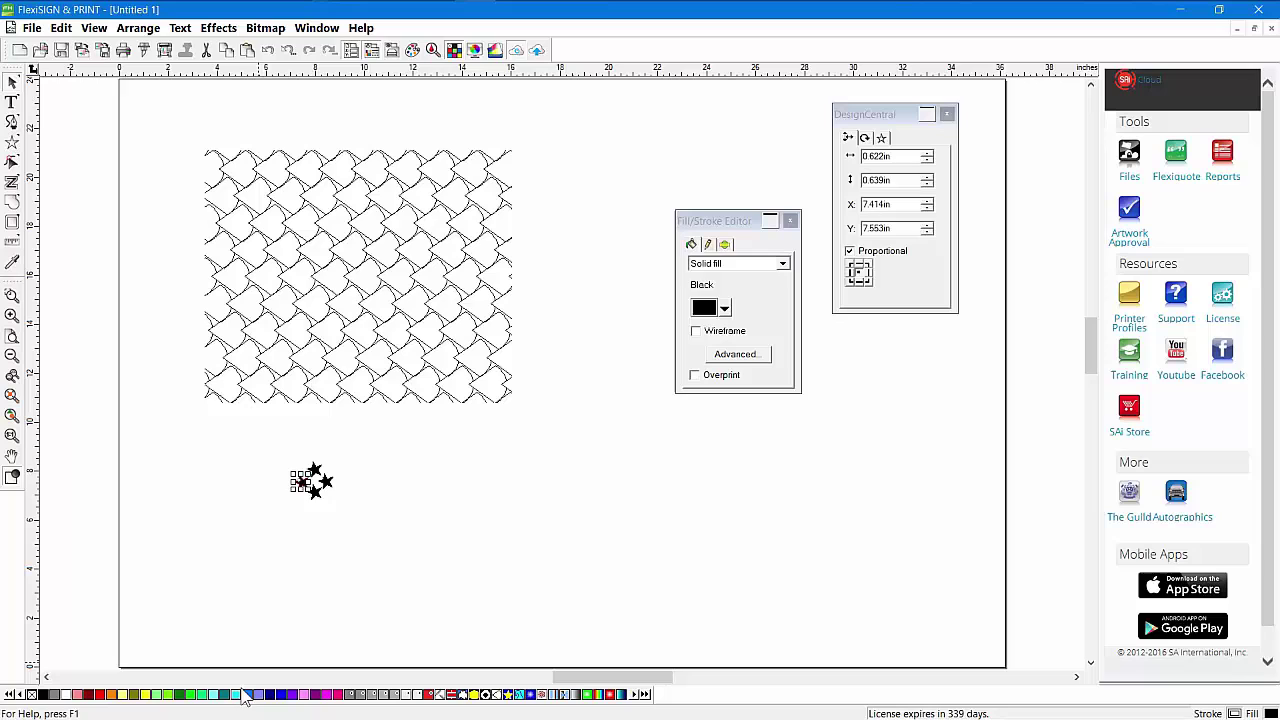
- Colour the other stars fuchsia, green and Manilla Yellow, then select all four
{"action": "left_click", "coordinate": [314, 493]}
{"action": "left_click", "coordinate": [341, 694]}
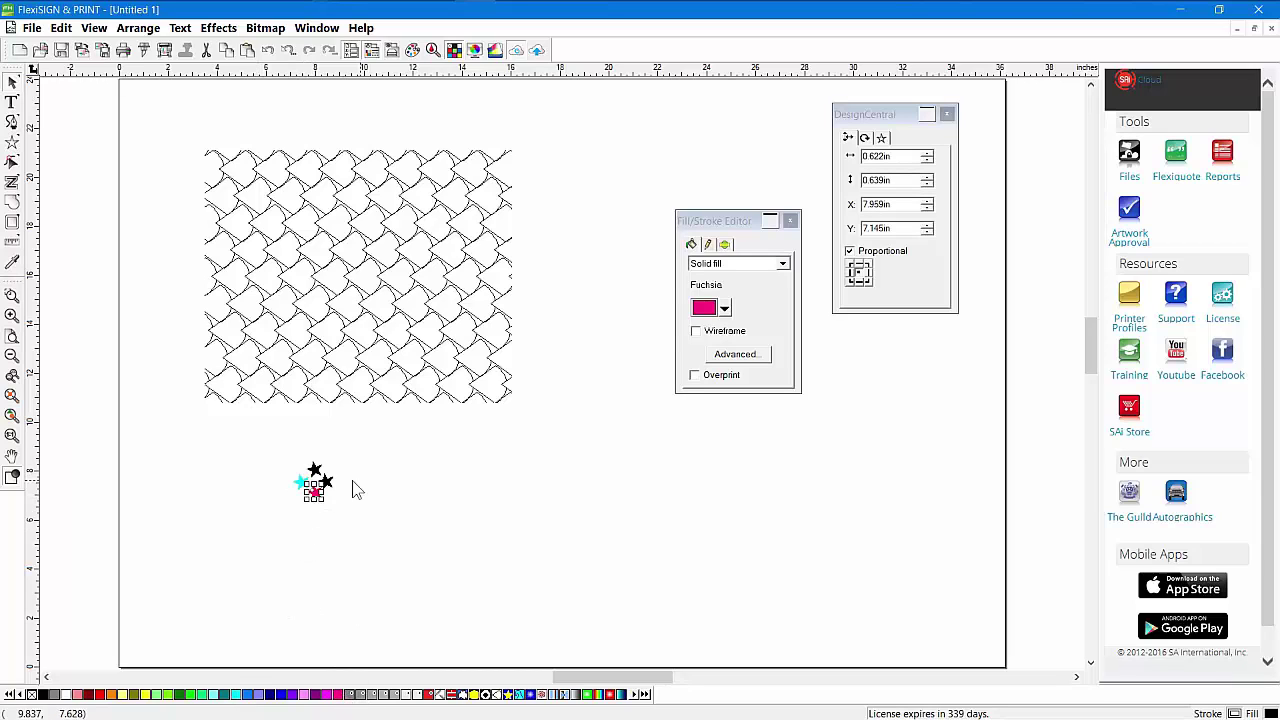
{"action": "left_click", "coordinate": [327, 481]}
{"action": "left_click", "coordinate": [200, 694]}
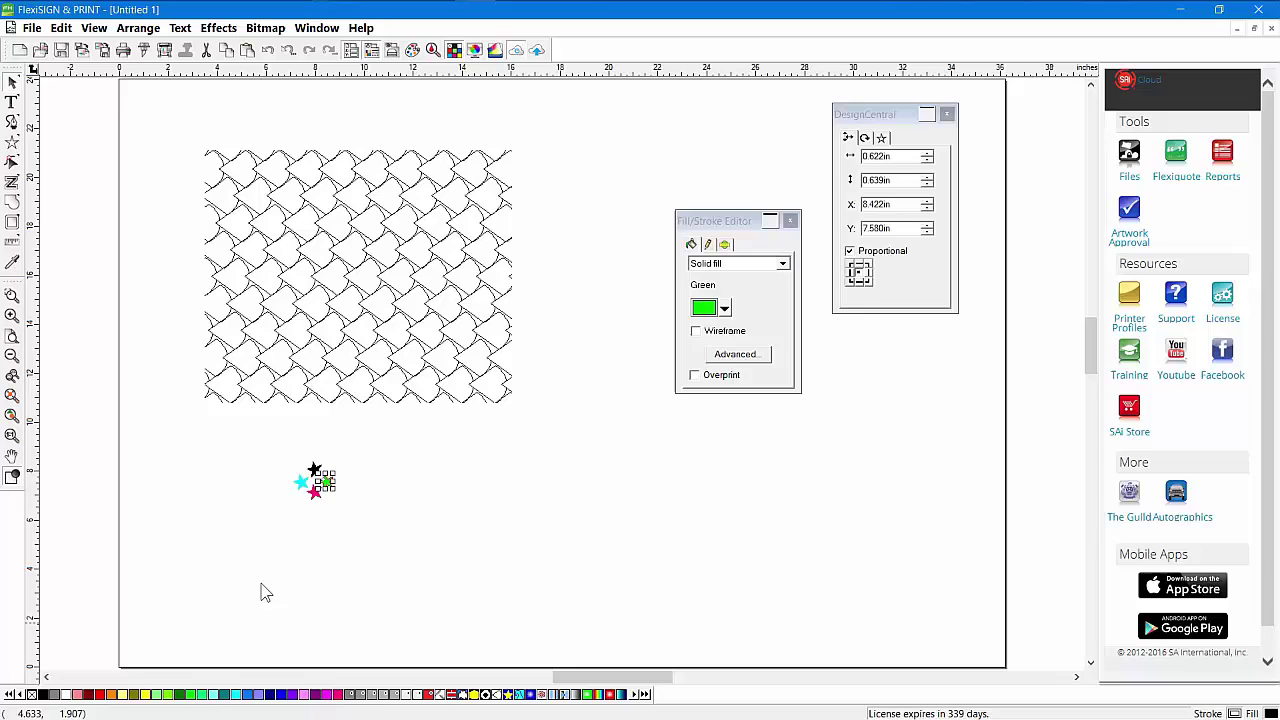
{"action": "left_click", "coordinate": [314, 468]}
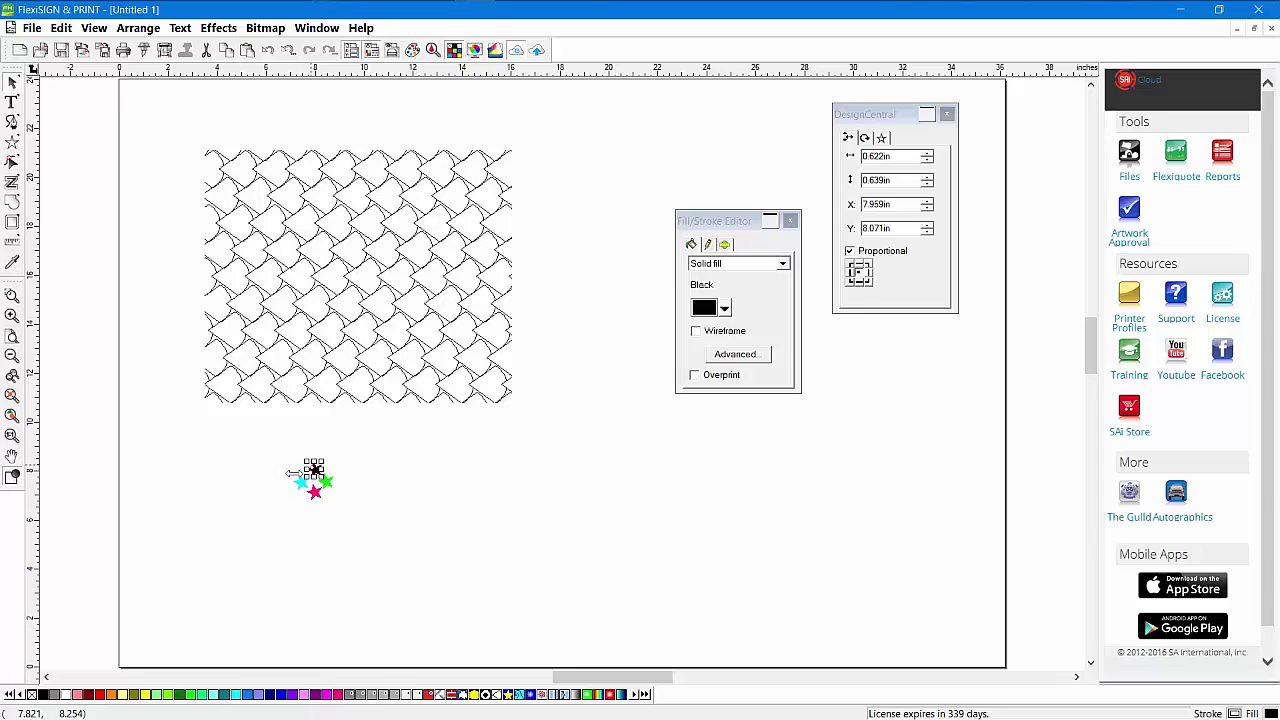
{"action": "left_click", "coordinate": [99, 694]}
{"action": "left_click", "coordinate": [222, 557]}
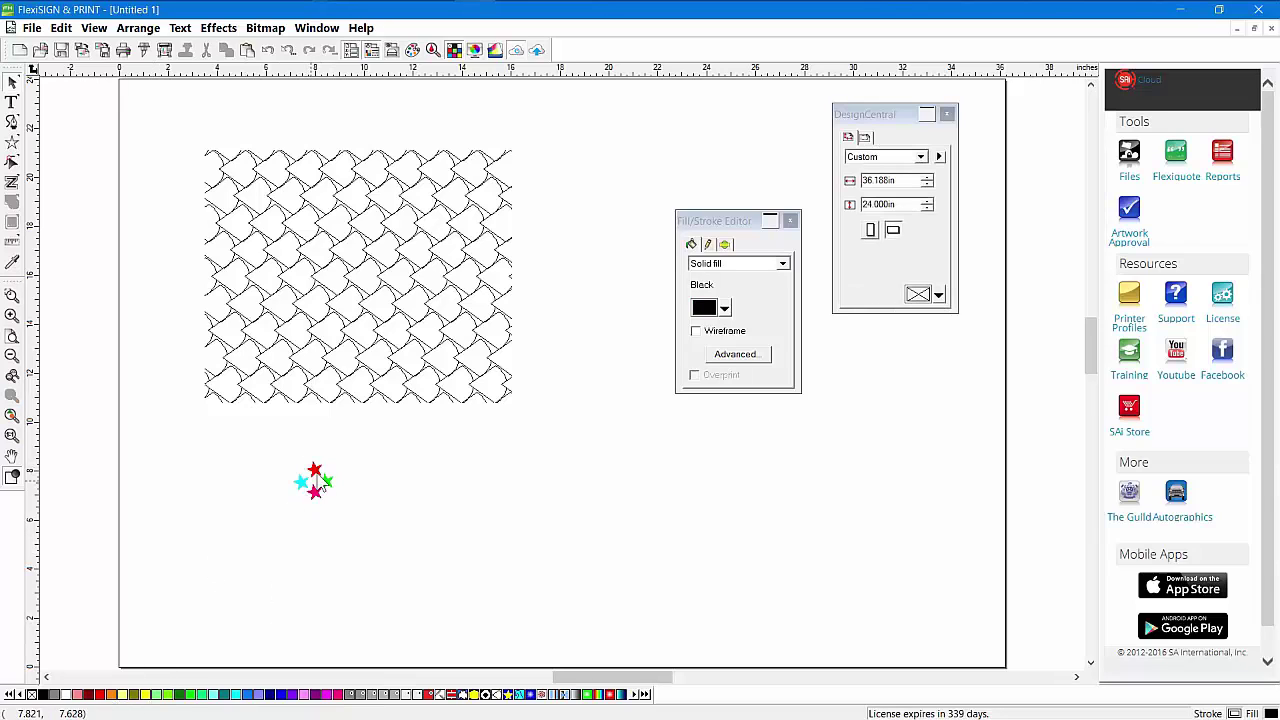
{"action": "left_click", "coordinate": [315, 478]}
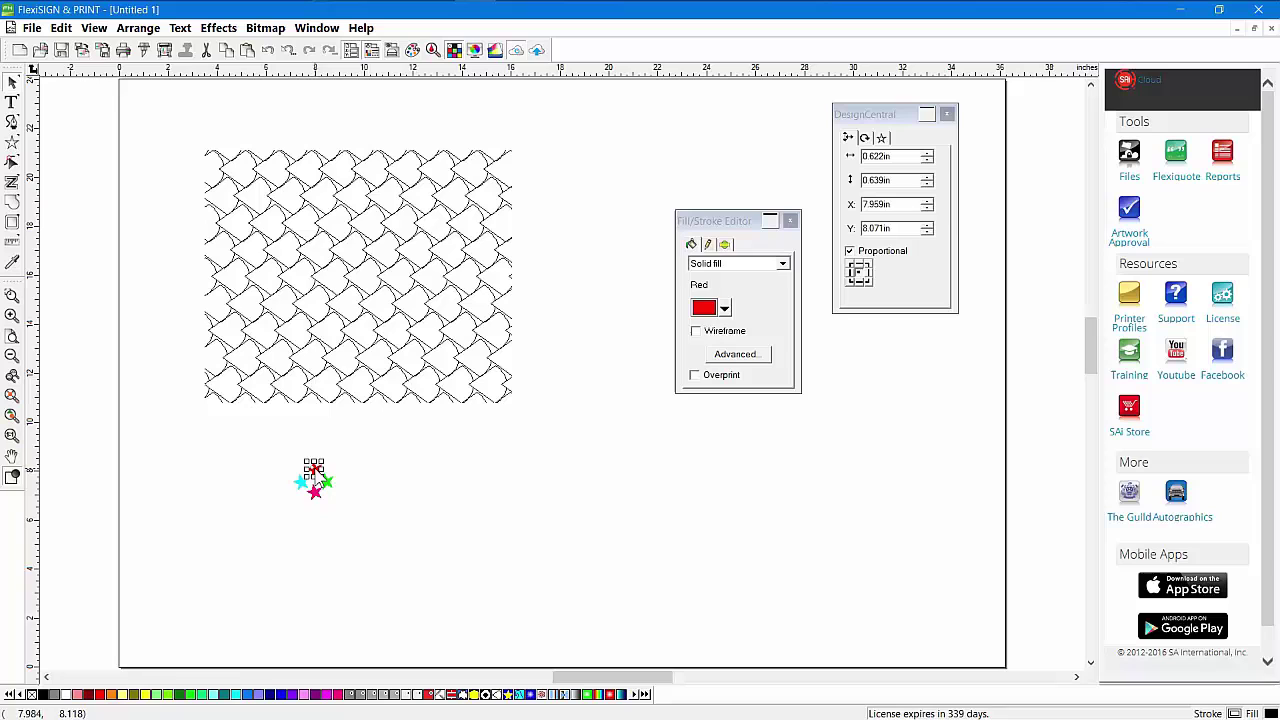
{"action": "left_click", "coordinate": [125, 696]}
{"action": "left_click", "coordinate": [240, 591]}
{"action": "left_click_drag", "start_coordinate": [280, 466], "coordinate": [406, 537]}
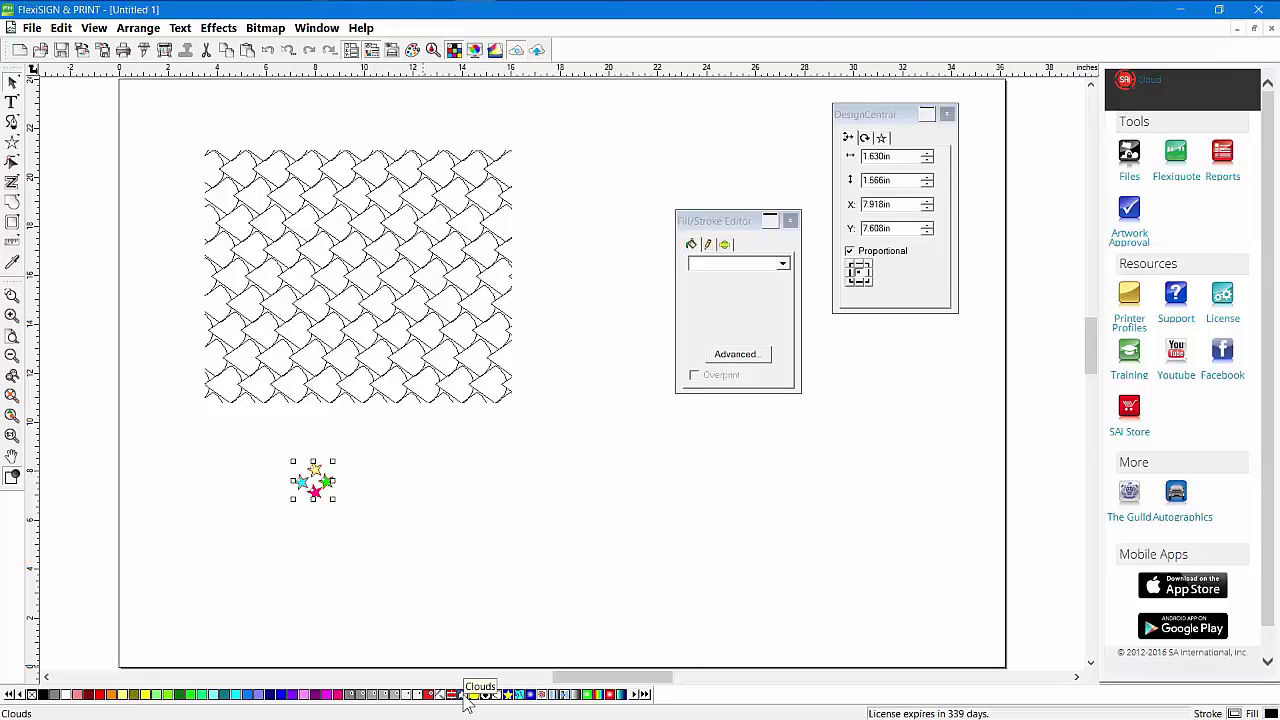
- Define the selected stars as a new pattern and fill the rectangle with it
{"action": "right_click", "coordinate": [464, 697]}
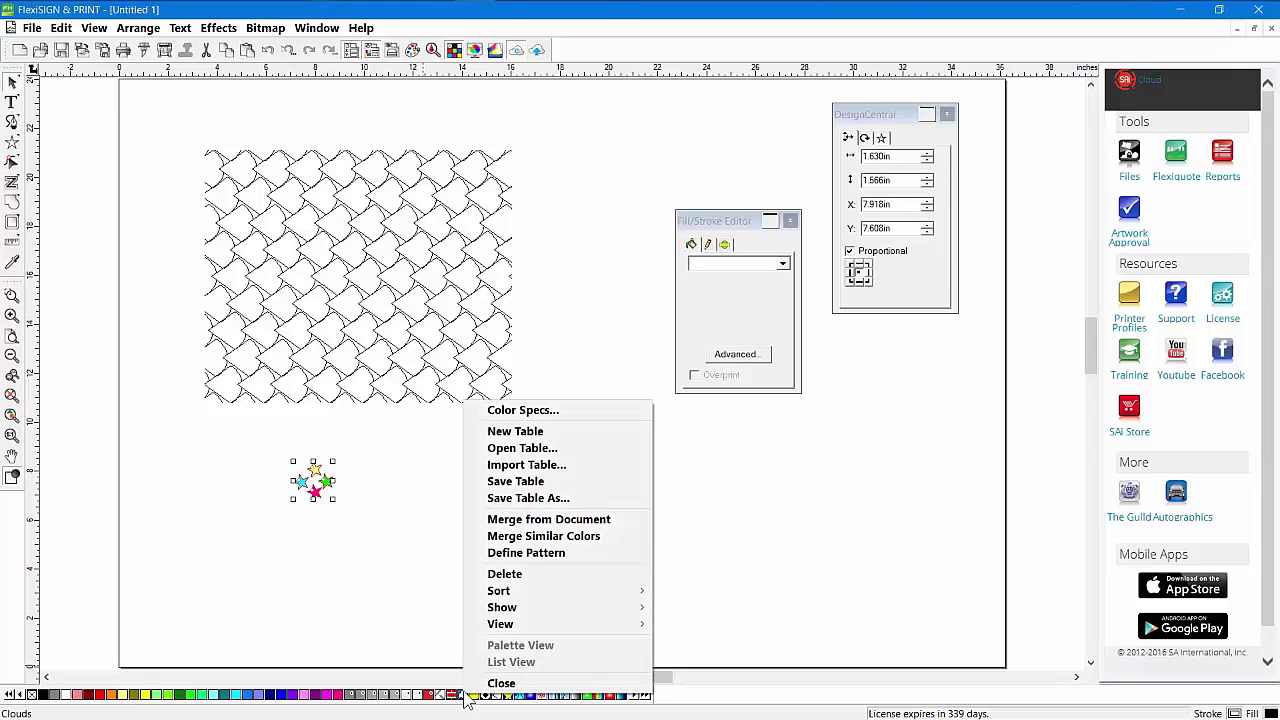
{"action": "left_click", "coordinate": [513, 556]}
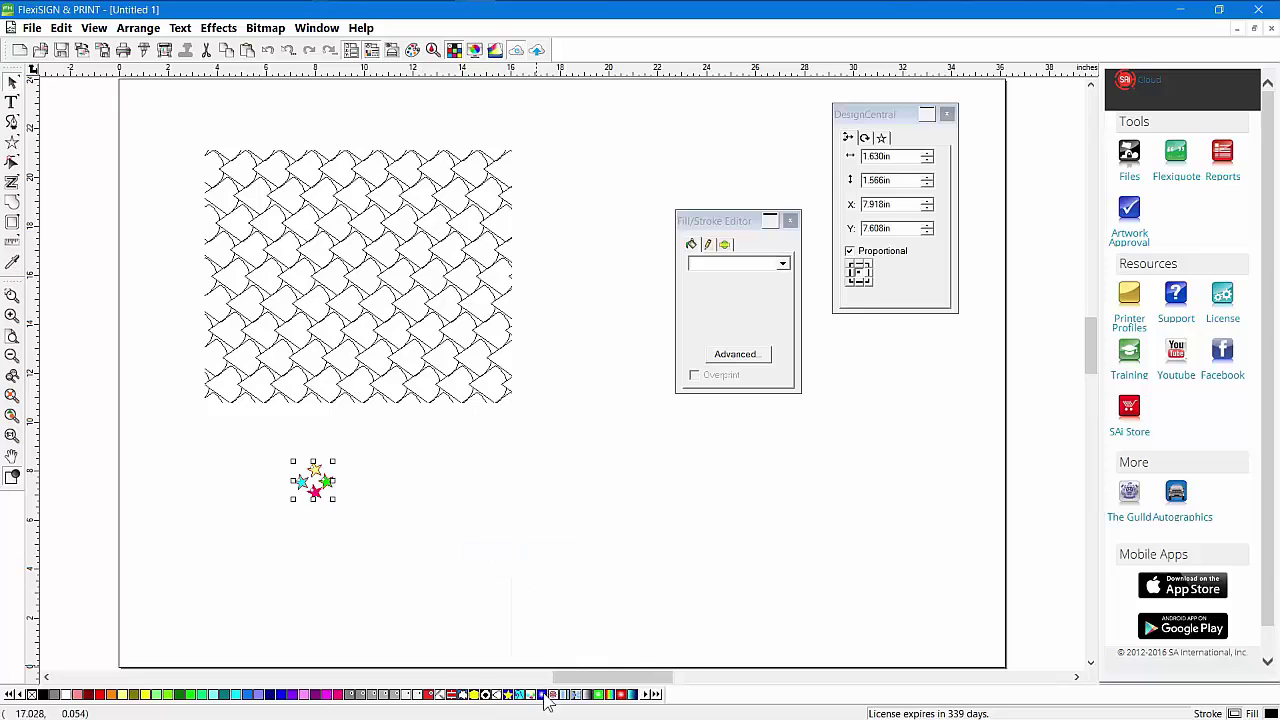
{"action": "left_click", "coordinate": [413, 252]}
{"action": "left_click", "coordinate": [533, 698]}
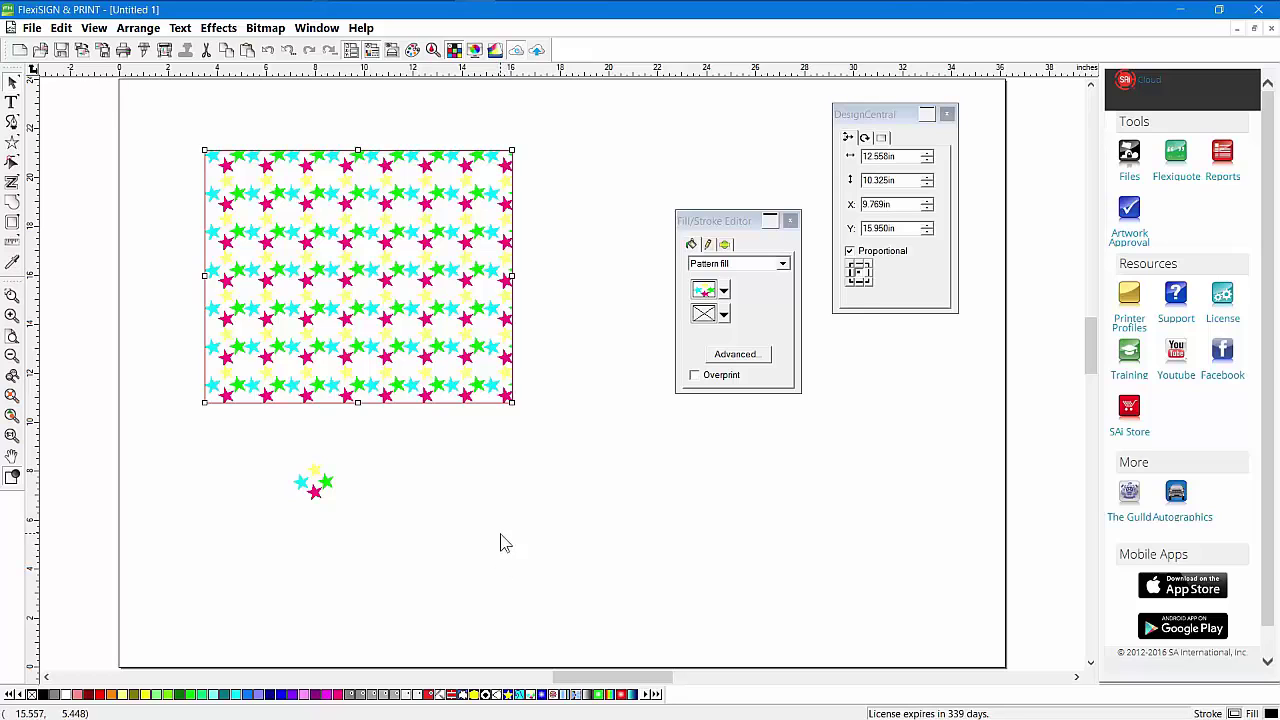
- Give the star pattern a black background, then switch the rectangle to solid black
{"action": "left_click", "coordinate": [725, 315]}
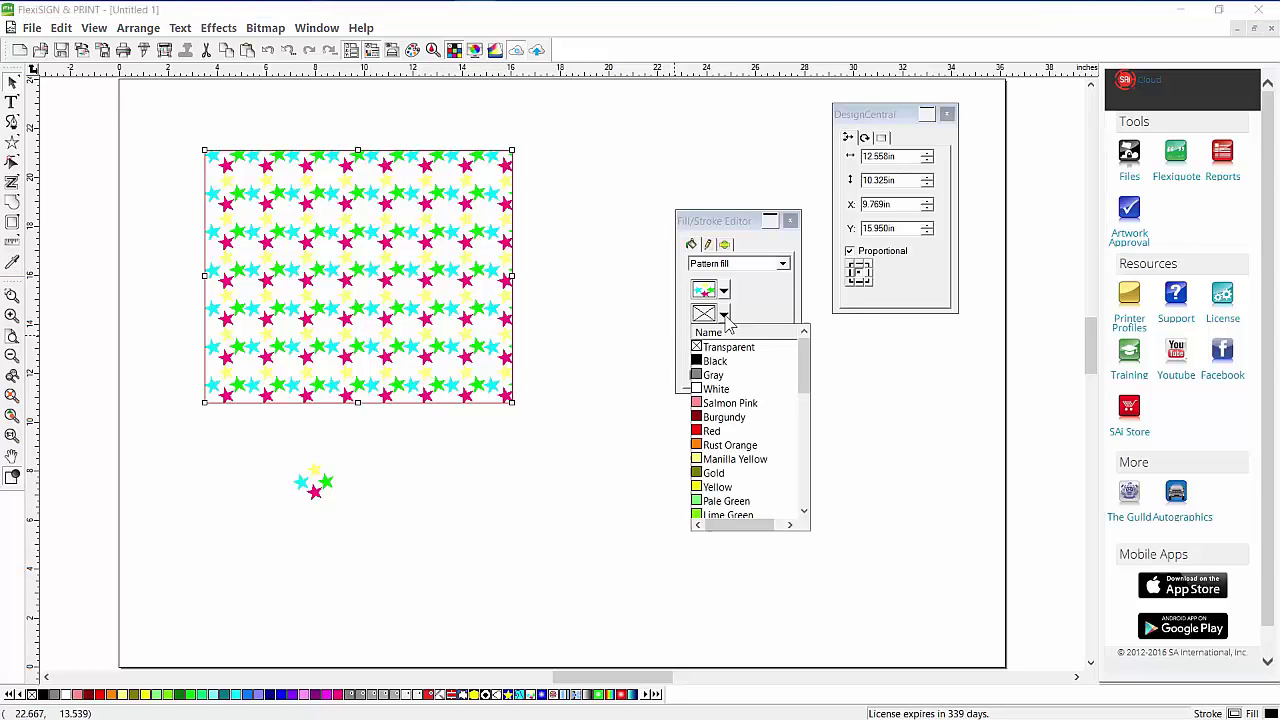
{"action": "left_click", "coordinate": [715, 361]}
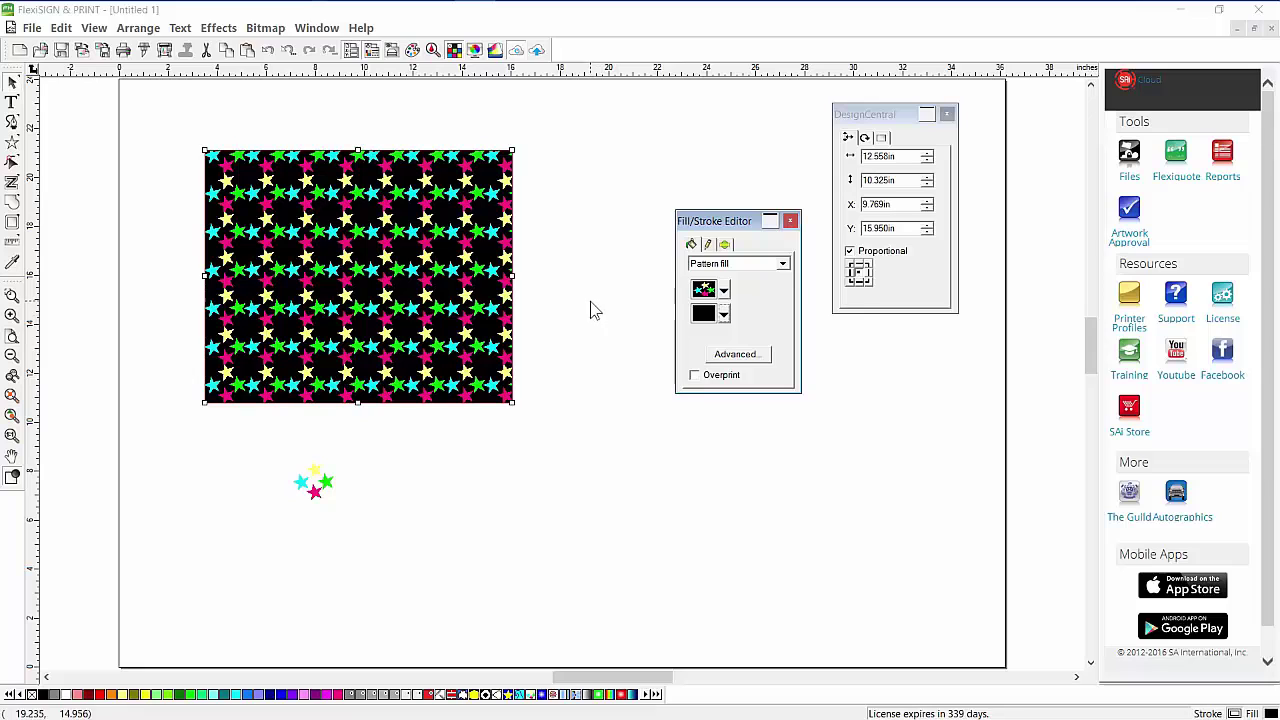
{"action": "left_click", "coordinate": [46, 694]}
{"action": "left_click", "coordinate": [316, 482]}
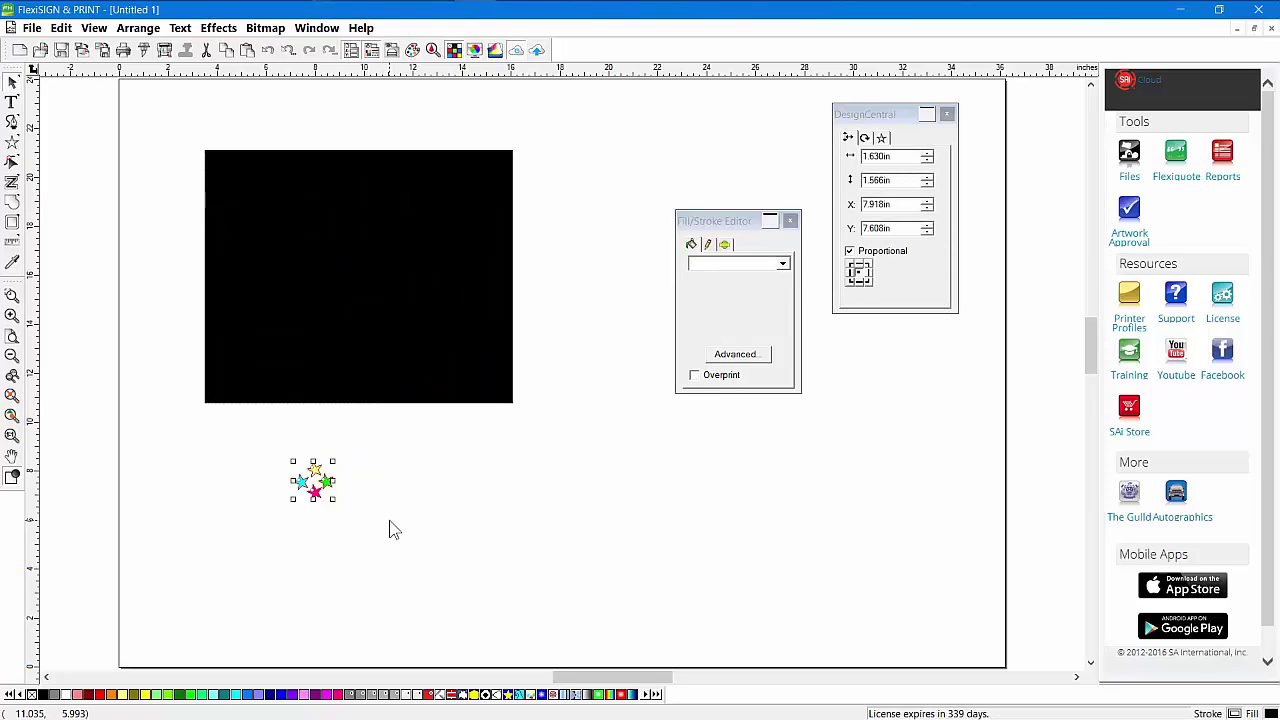
- Delete the small stars, move the rectangle up, and draw a large five-point star below it
{"action": "key", "text": "Delete"}
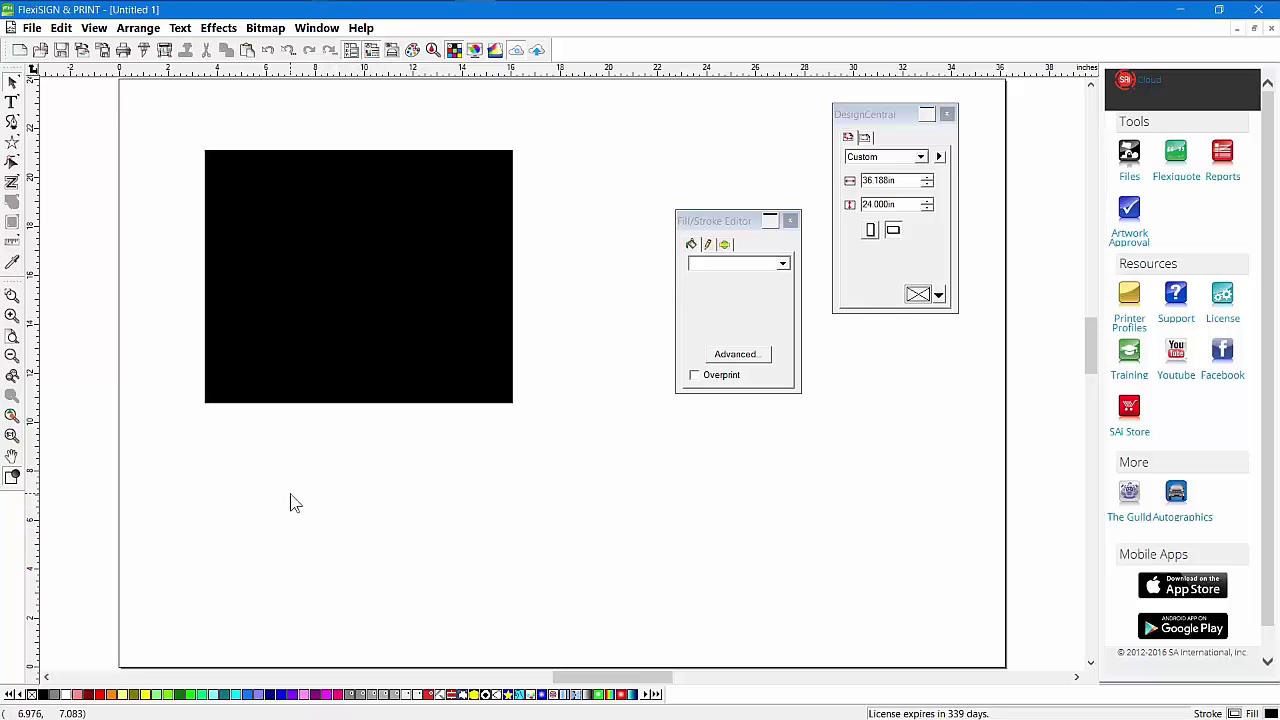
{"action": "left_click_drag", "start_coordinate": [367, 302], "coordinate": [319, 263]}
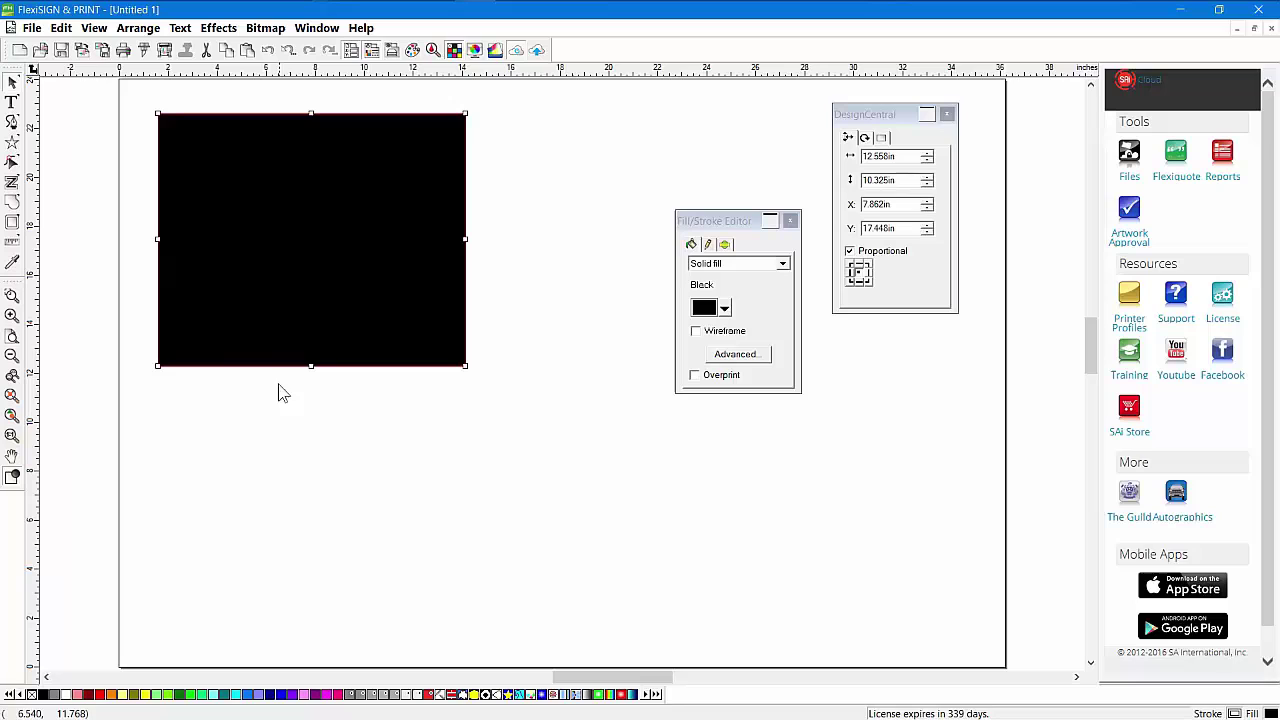
{"action": "left_click", "coordinate": [12, 143]}
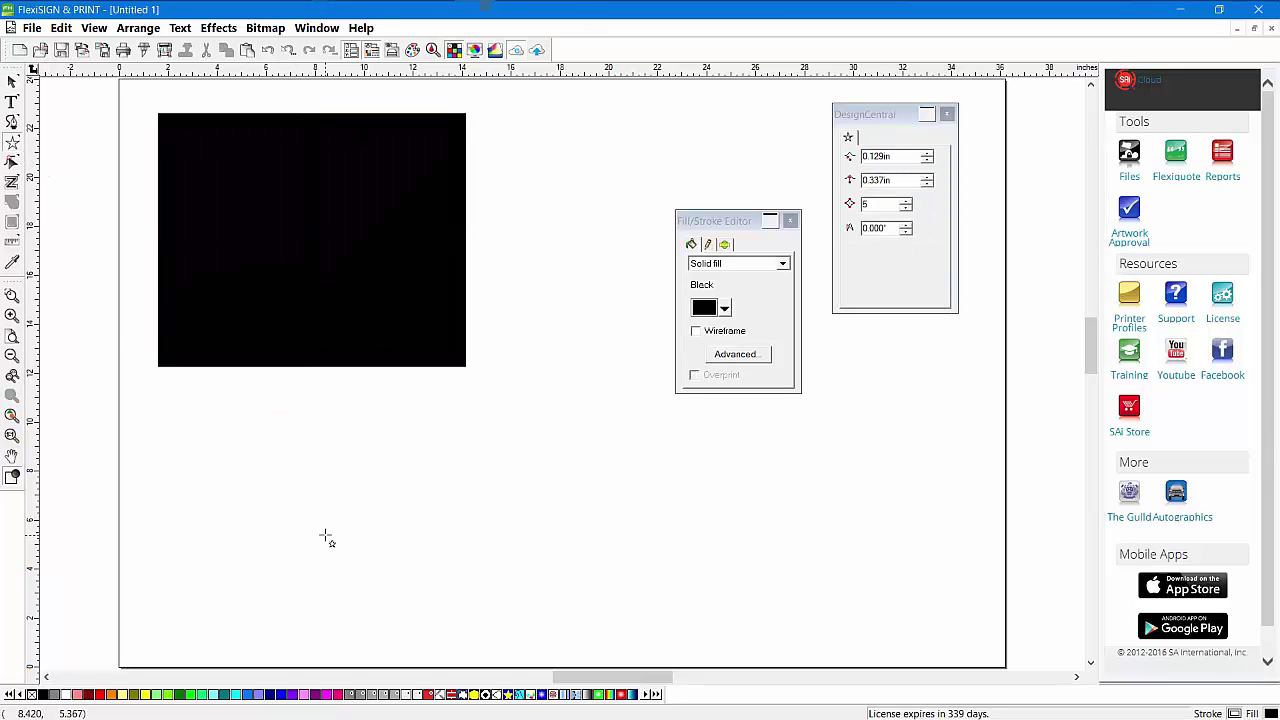
{"action": "left_click_drag", "start_coordinate": [323, 534], "coordinate": [325, 420]}
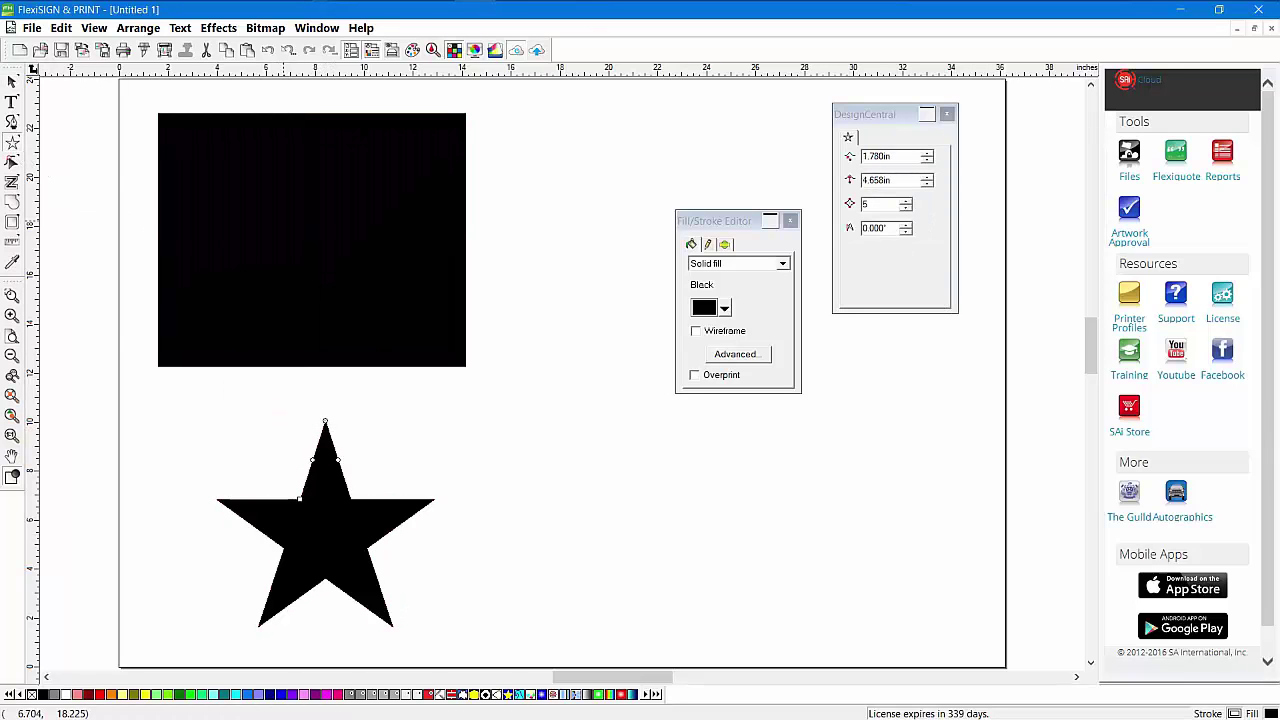
- Select the black rectangle and delete it, leaving only the star
{"action": "left_click", "coordinate": [12, 82]}
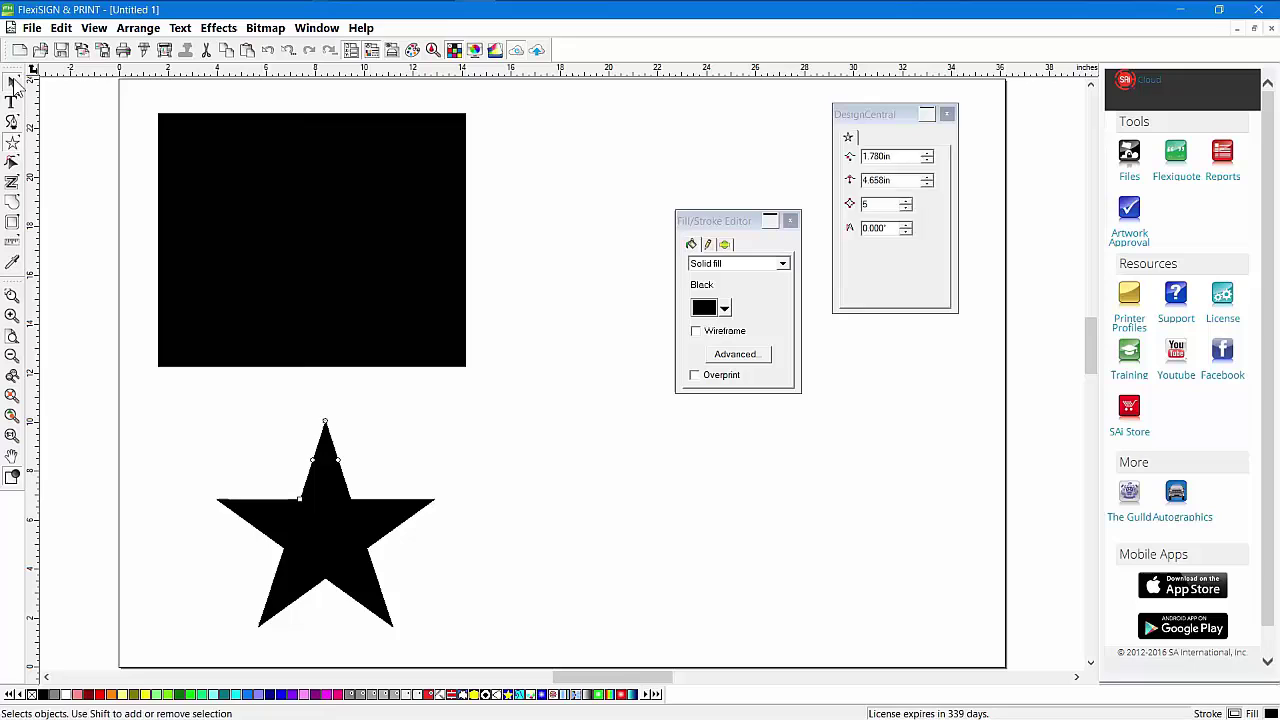
{"action": "left_click", "coordinate": [287, 185]}
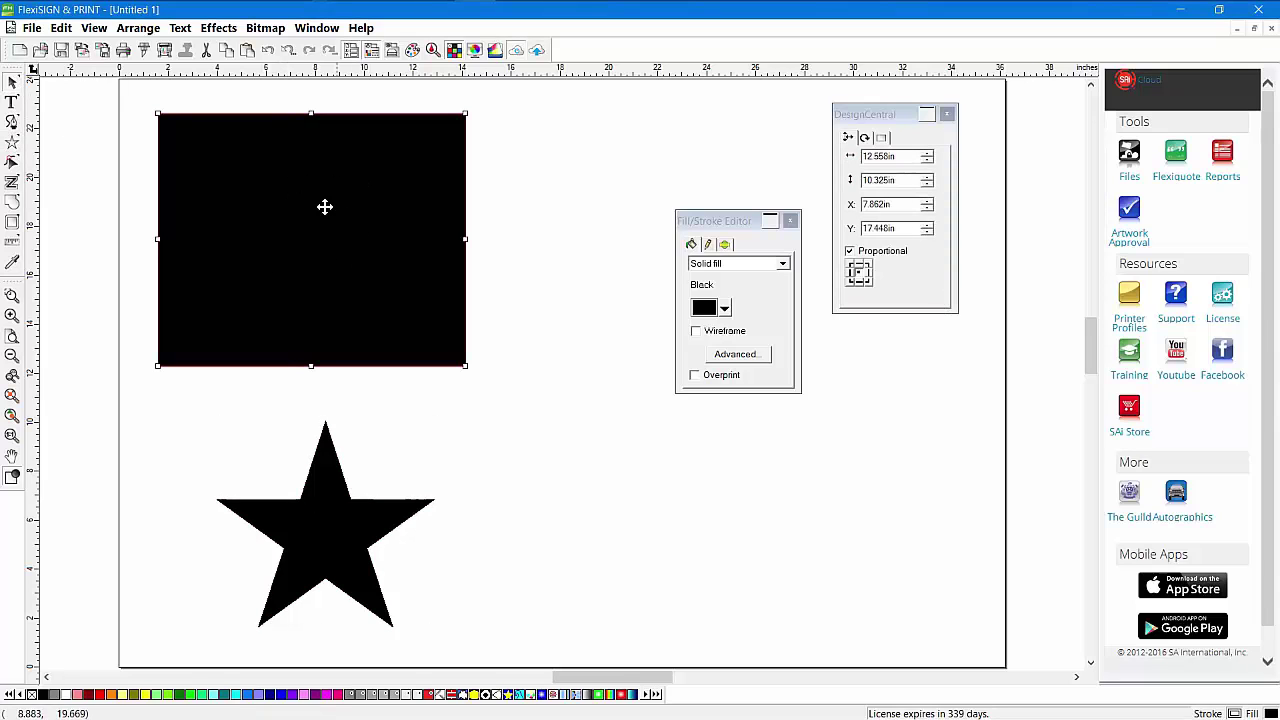
{"action": "left_click", "coordinate": [305, 518]}
{"action": "left_click", "coordinate": [396, 276]}
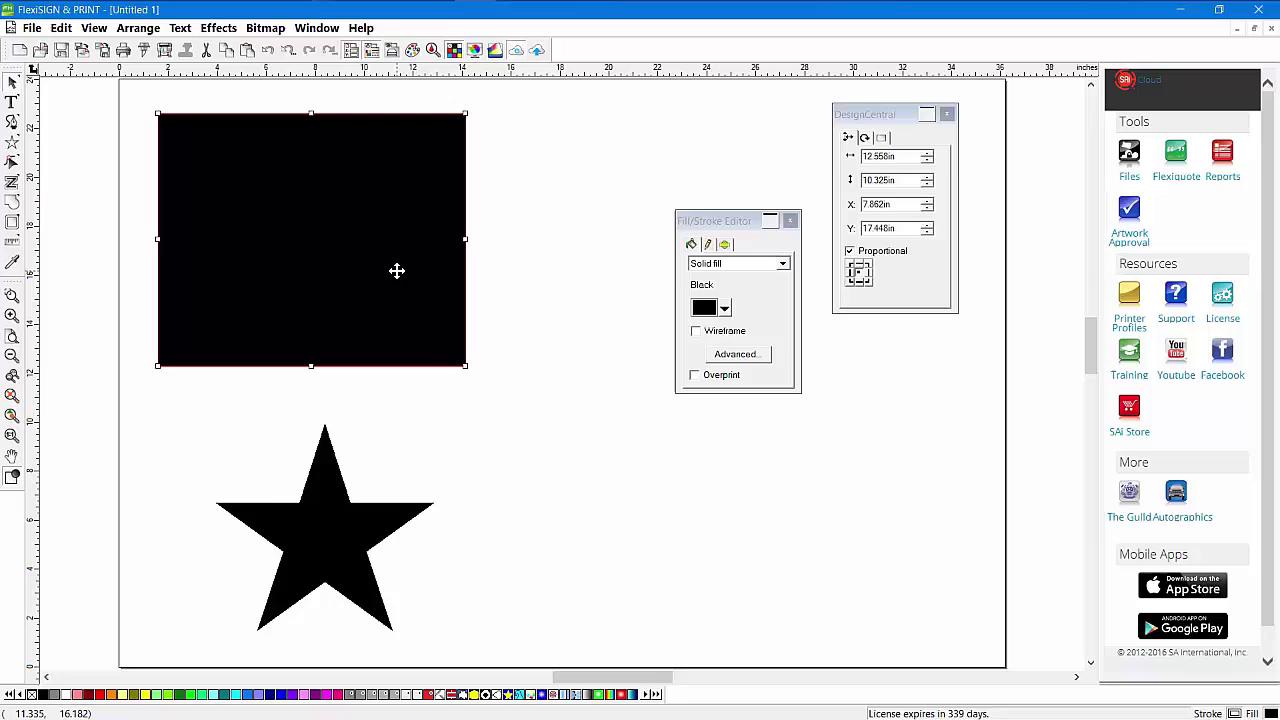
{"action": "key", "text": "Delete"}
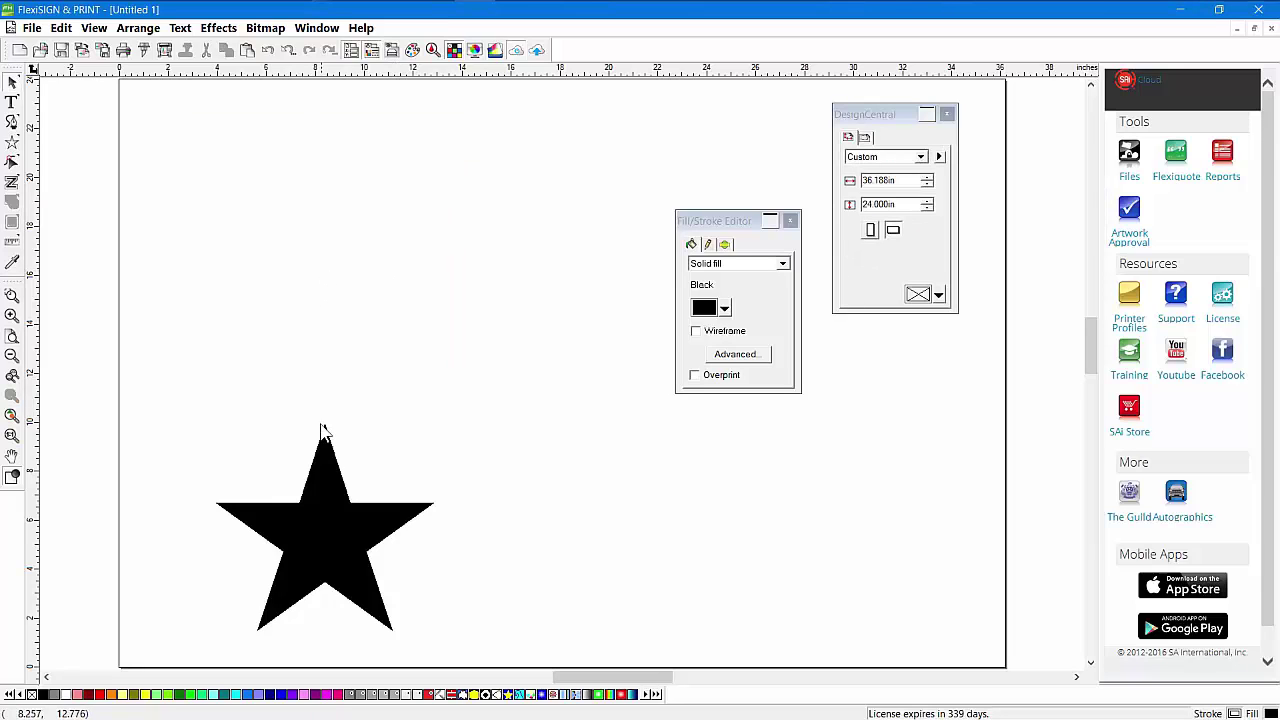
- Move the star higher, fill it red, and add a Shadow effect
{"action": "left_click_drag", "start_coordinate": [323, 527], "coordinate": [314, 265]}
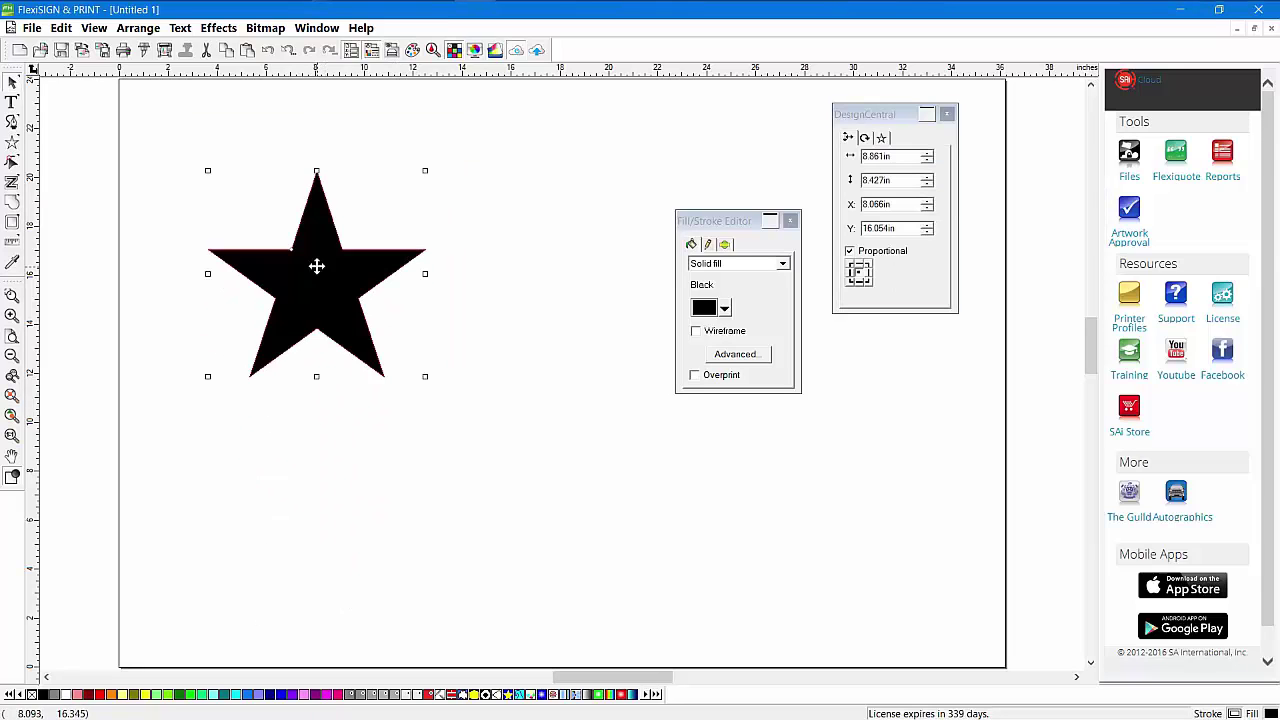
{"action": "left_click", "coordinate": [99, 694]}
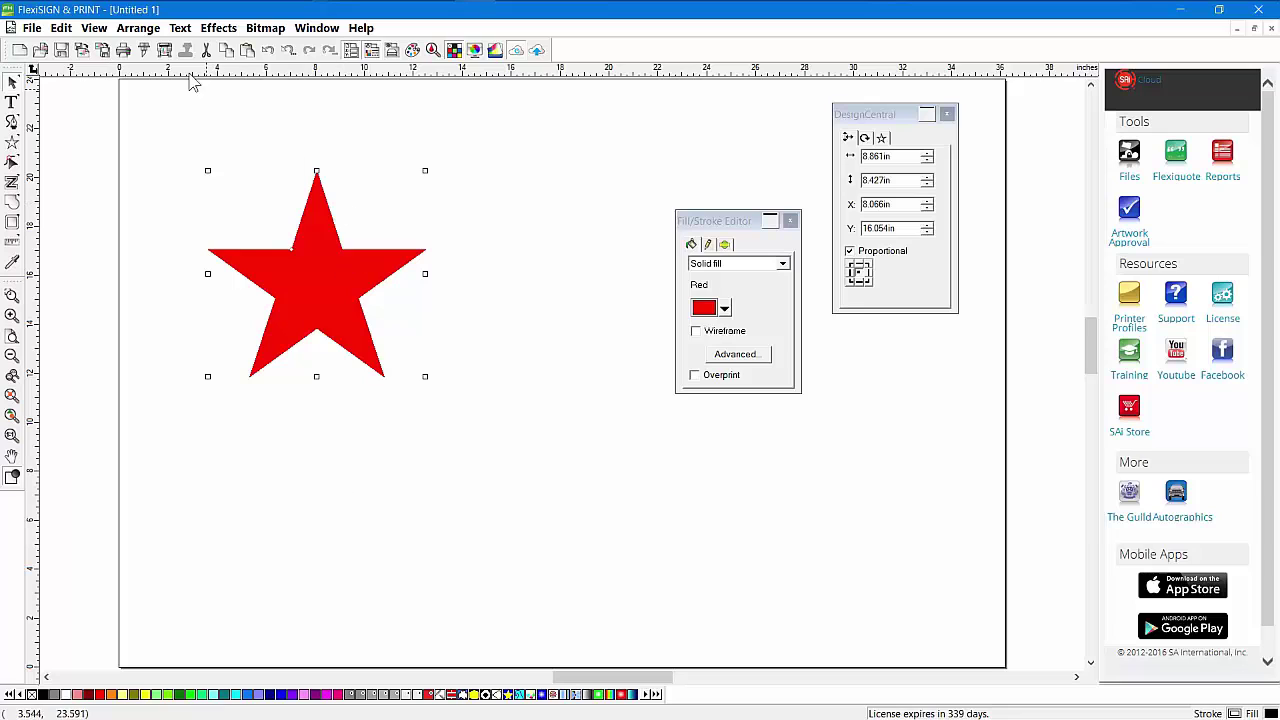
{"action": "left_click", "coordinate": [218, 28]}
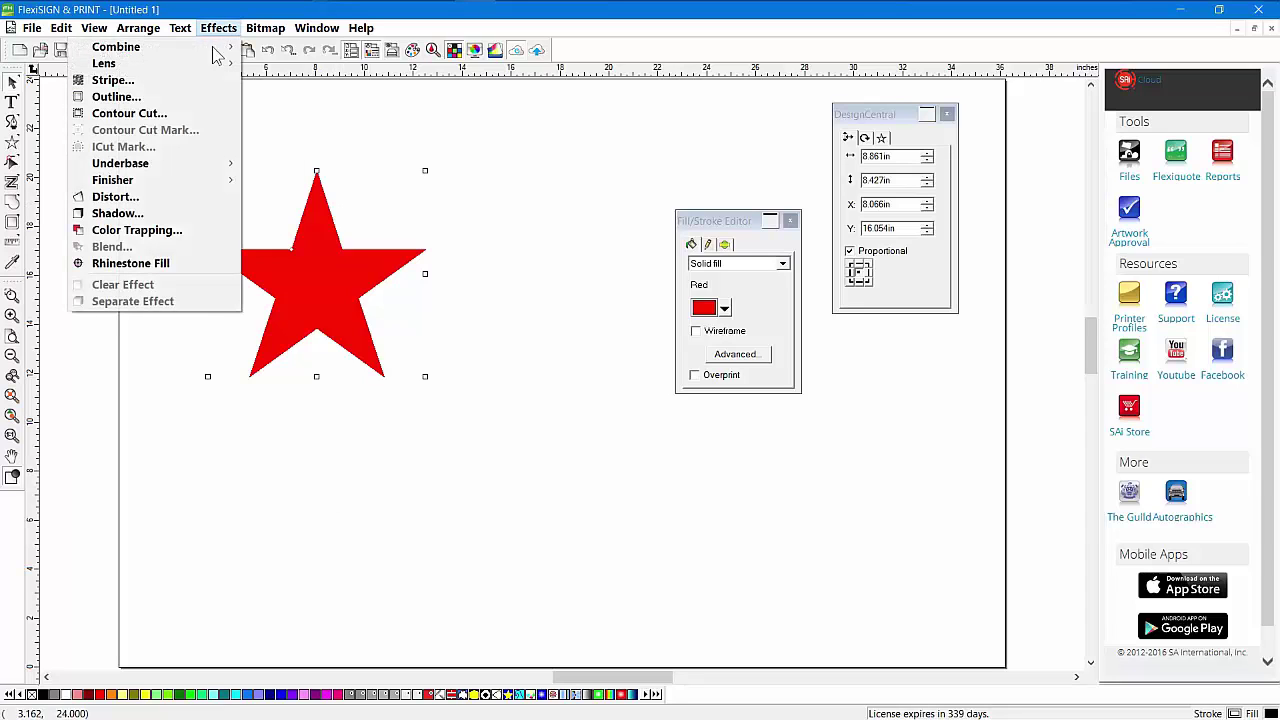
{"action": "left_click", "coordinate": [157, 214]}
- Make the shadow a black Cast shadow, stretch it to the right, and apply it
{"action": "left_click", "coordinate": [878, 160]}
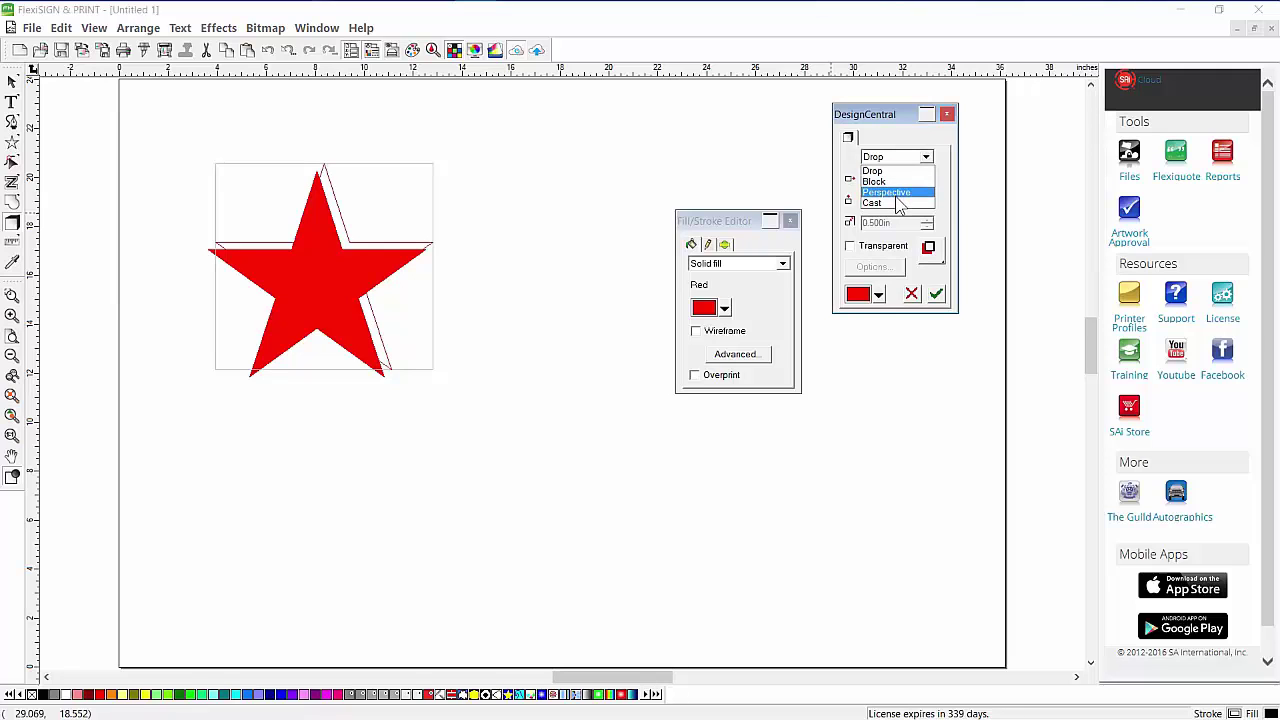
{"action": "left_click", "coordinate": [897, 203]}
{"action": "left_click", "coordinate": [879, 295]}
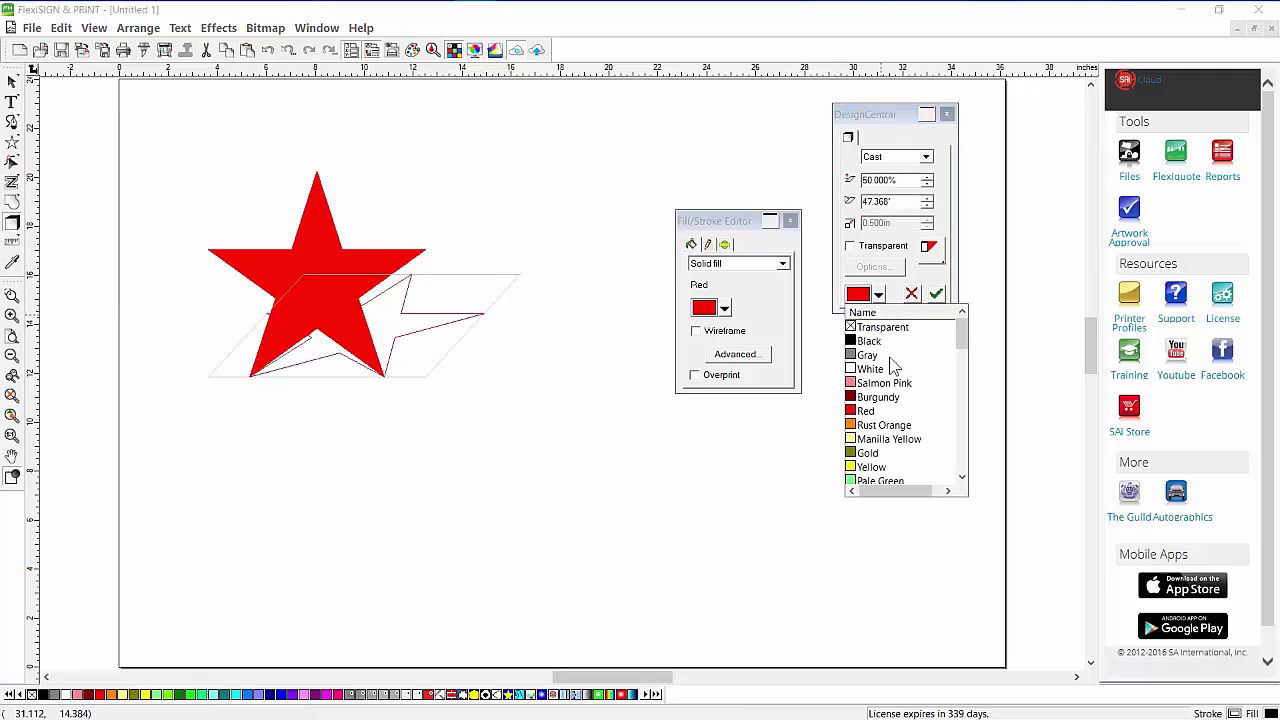
{"action": "left_click", "coordinate": [870, 342]}
{"action": "left_click_drag", "start_coordinate": [429, 286], "coordinate": [465, 290]}
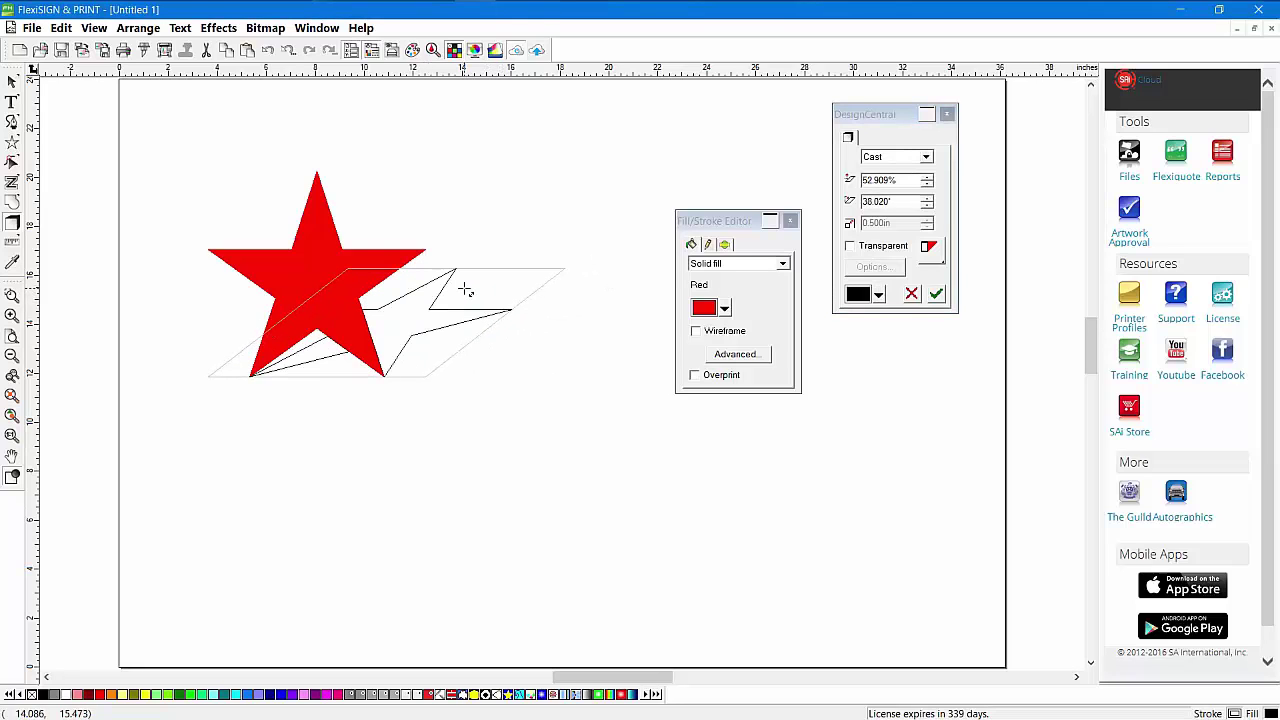
{"action": "left_click", "coordinate": [936, 295]}
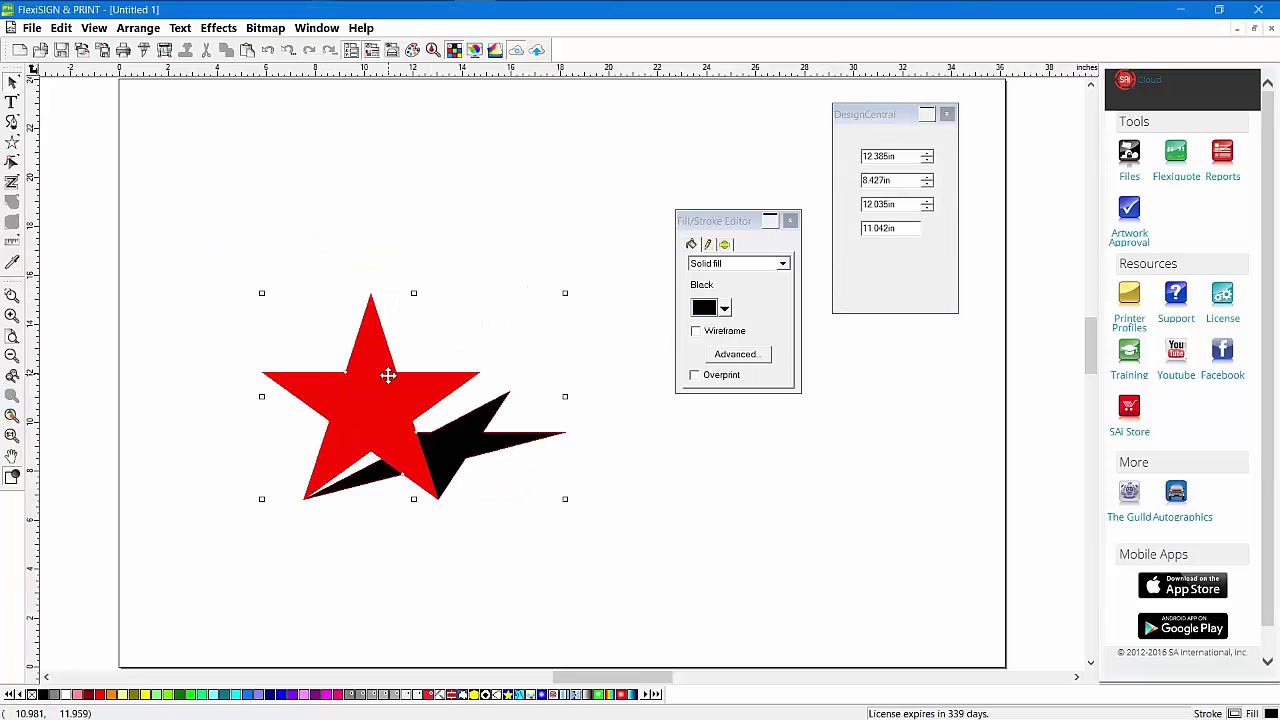
- Reposition the star, commit the cast shadow settings, and enable Select Within
{"action": "left_click_drag", "start_coordinate": [386, 374], "coordinate": [279, 270]}
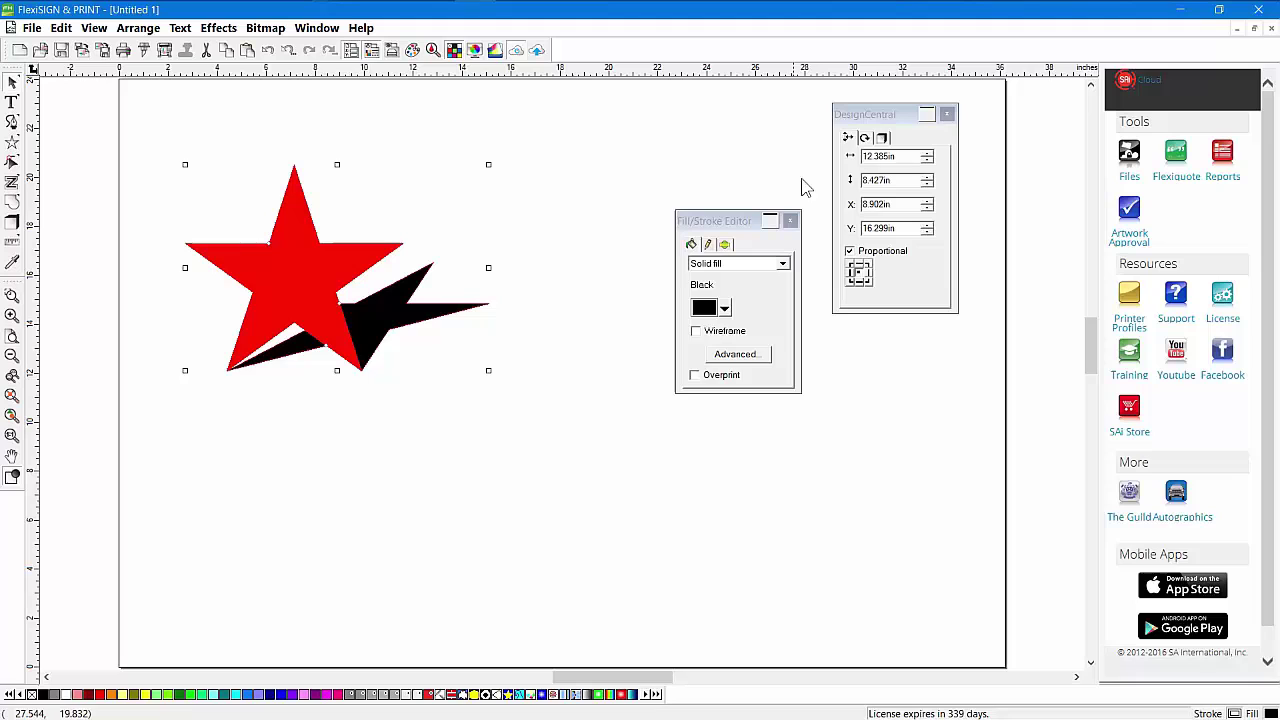
{"action": "left_click", "coordinate": [882, 139]}
{"action": "key", "text": "Return"}
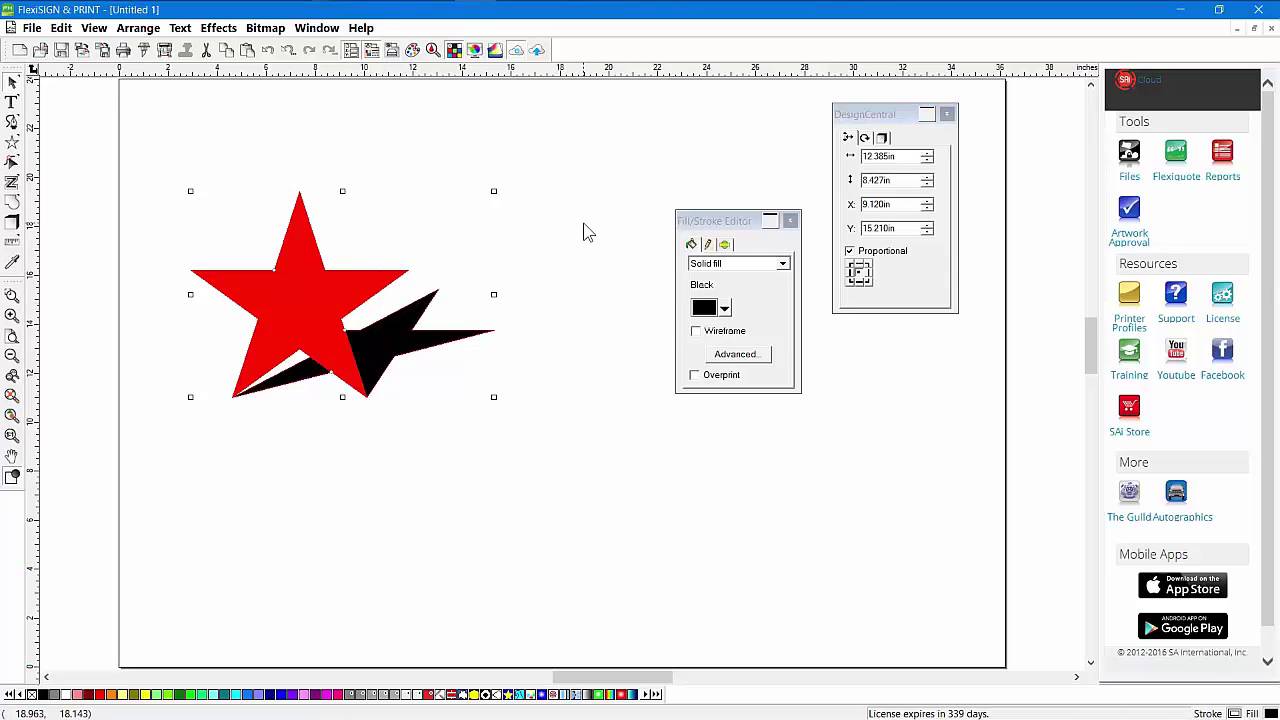
{"action": "right_click", "coordinate": [548, 160]}
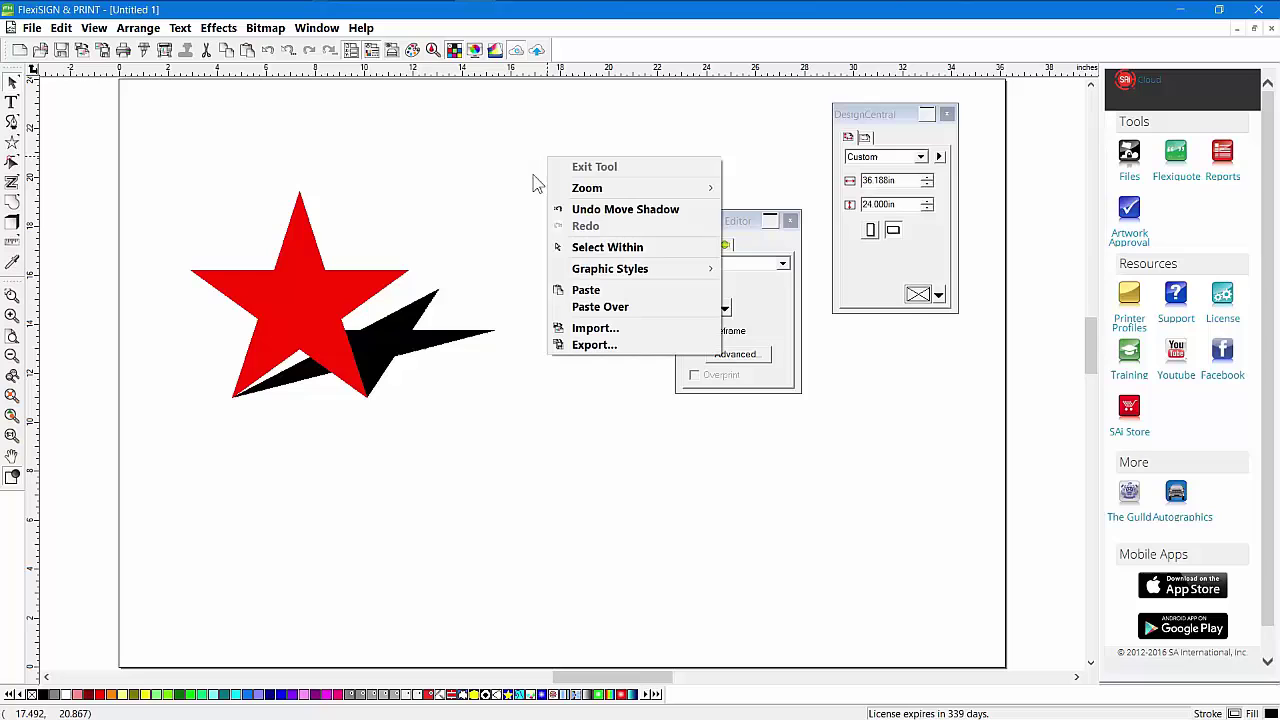
{"action": "left_click", "coordinate": [597, 248]}
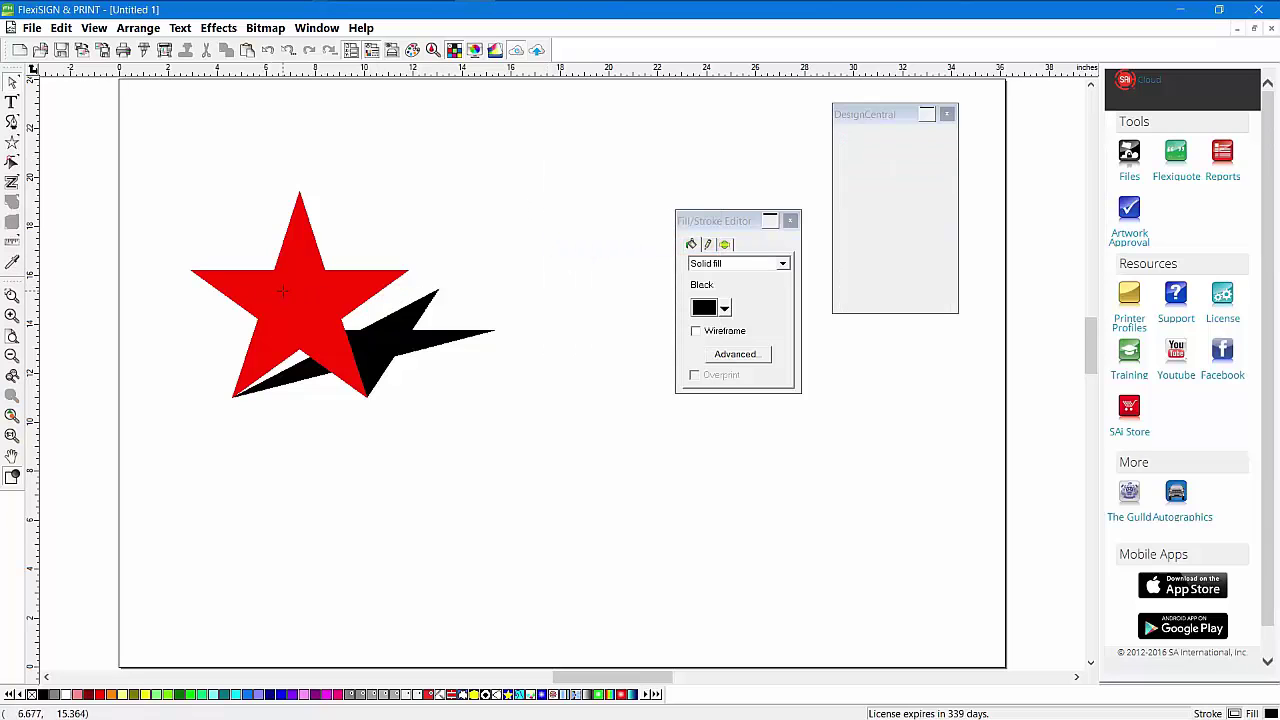
- Select the red star and raise it to 12 points in DesignCentral
{"action": "left_click", "coordinate": [295, 283]}
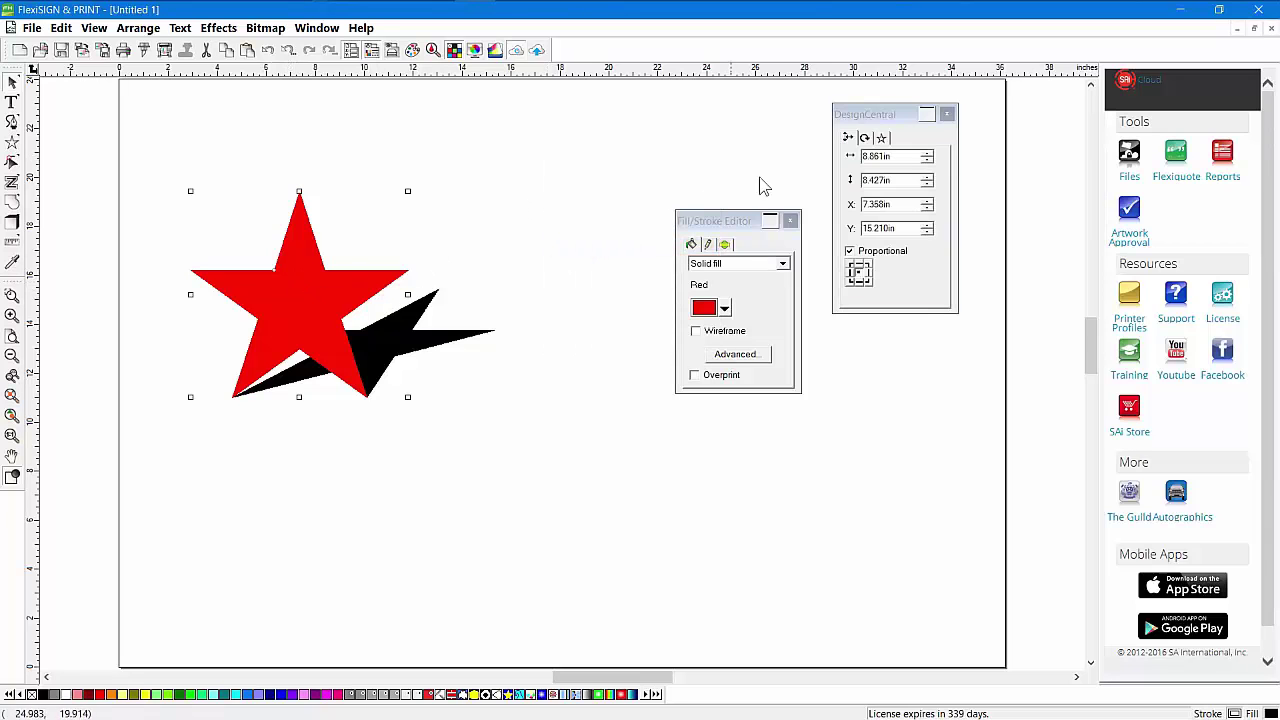
{"action": "left_click_drag", "start_coordinate": [858, 120], "coordinate": [538, 148]}
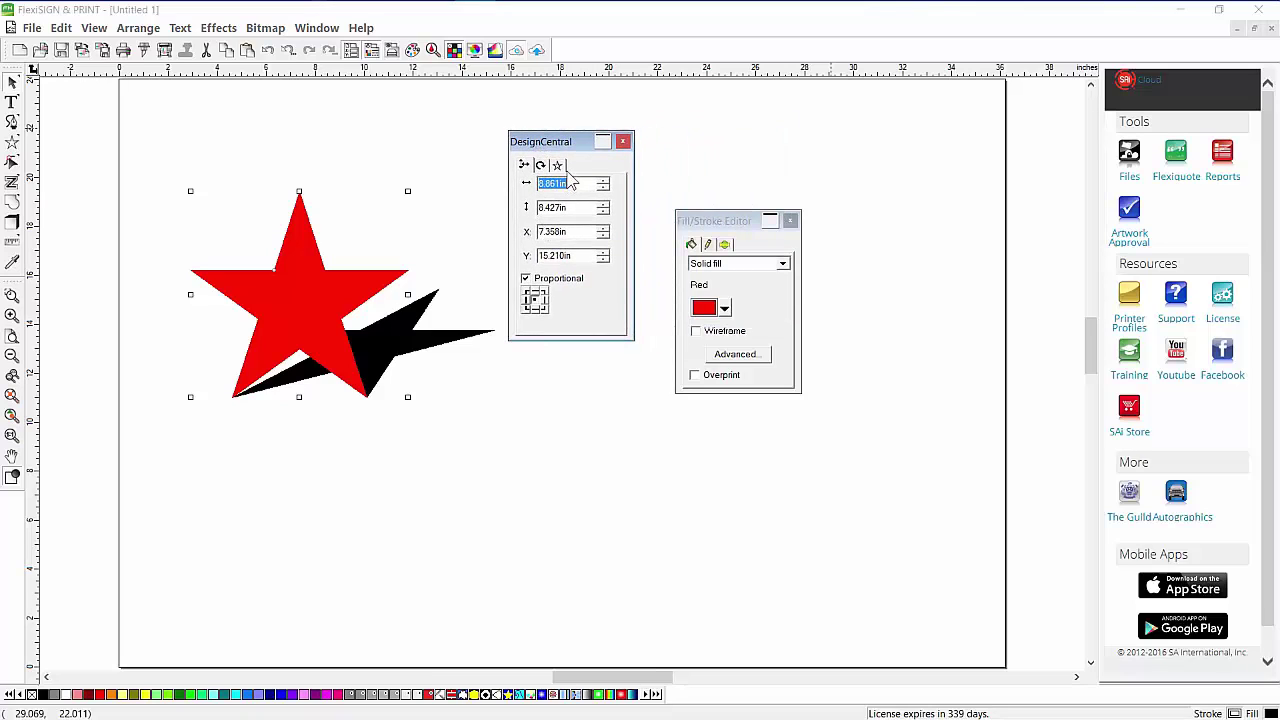
{"action": "left_click", "coordinate": [558, 165]}
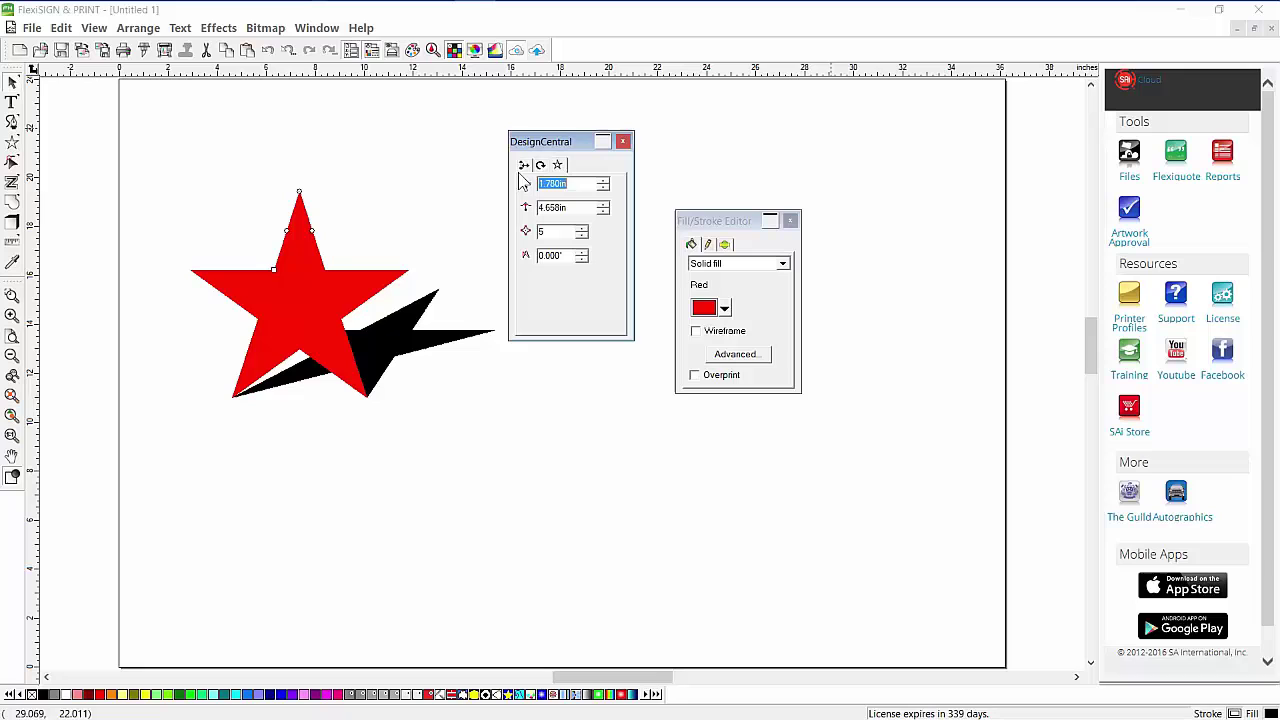
{"action": "left_click", "coordinate": [582, 228]}
{"action": "left_click", "coordinate": [582, 228]}
{"action": "left_click", "coordinate": [582, 228]}
{"action": "left_click", "coordinate": [582, 228]}
{"action": "left_click", "coordinate": [582, 228]}
{"action": "left_click", "coordinate": [582, 228]}
{"action": "left_click", "coordinate": [582, 228]}
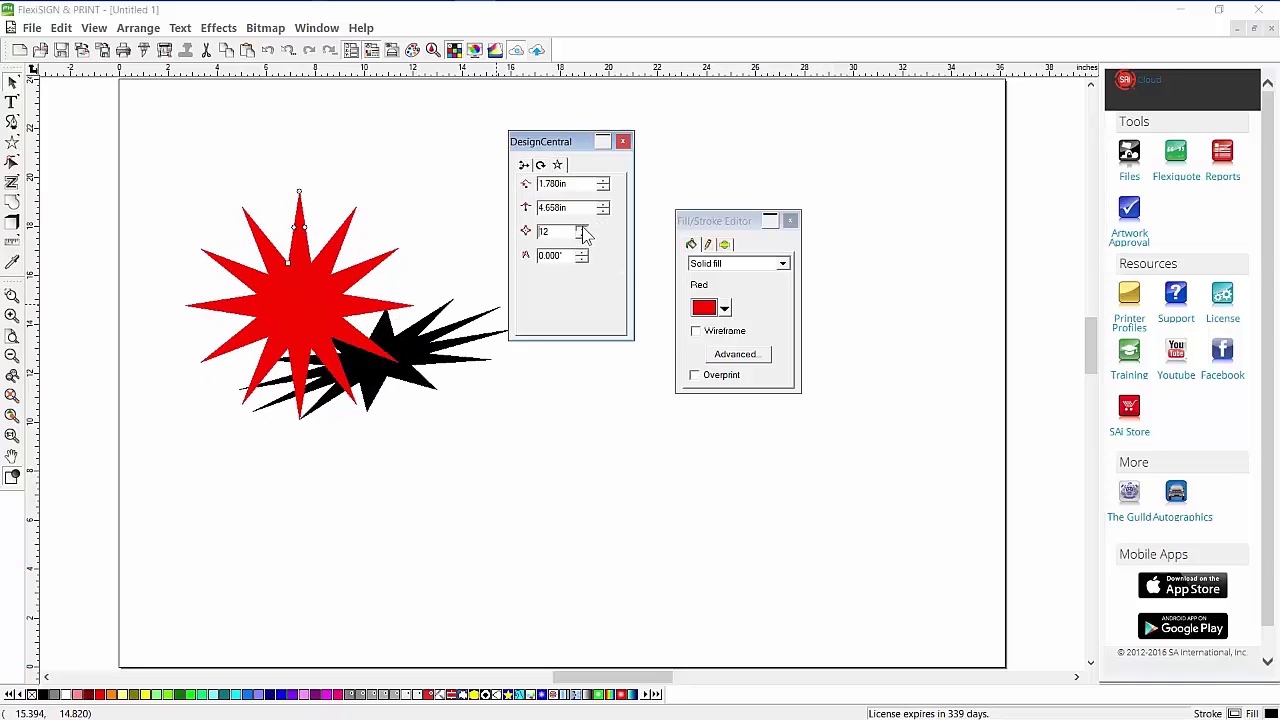
- Bend the points into curved petals, then delete the flower and its shadow
{"action": "left_click_drag", "start_coordinate": [318, 242], "coordinate": [264, 147]}
{"action": "left_click_drag", "start_coordinate": [540, 141], "coordinate": [784, 141]}
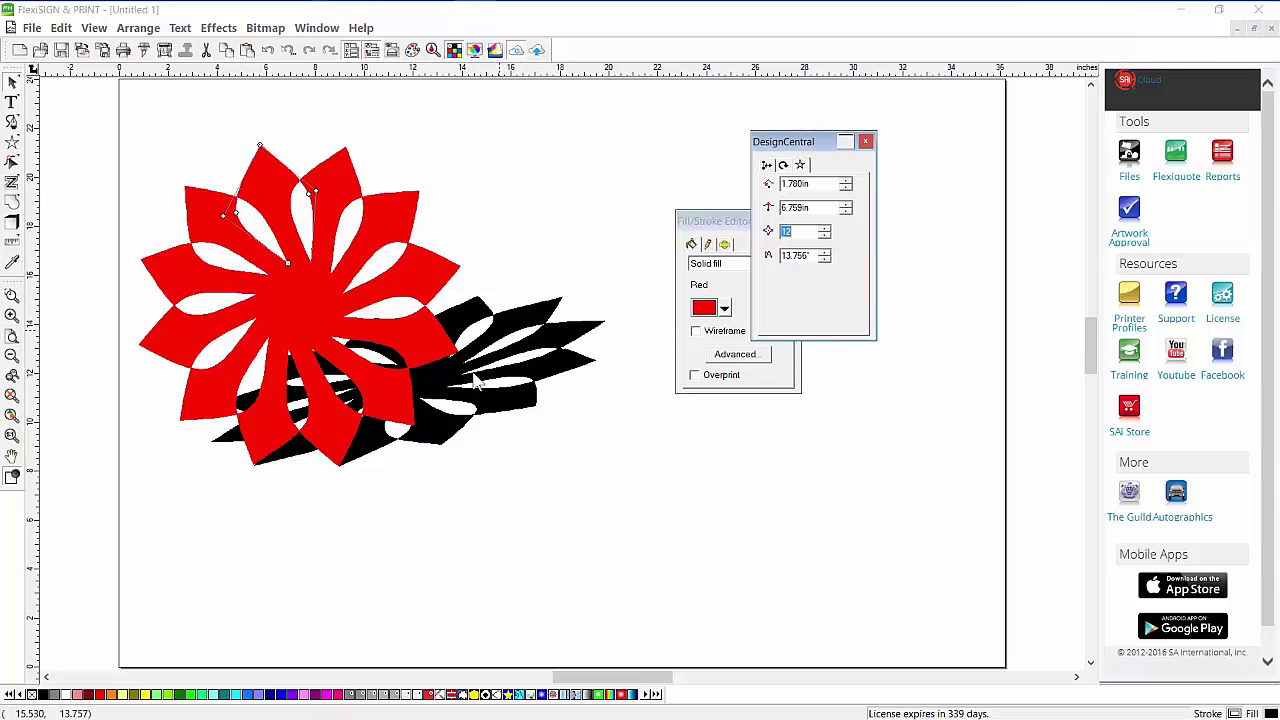
{"action": "key", "text": "ctrl+a"}
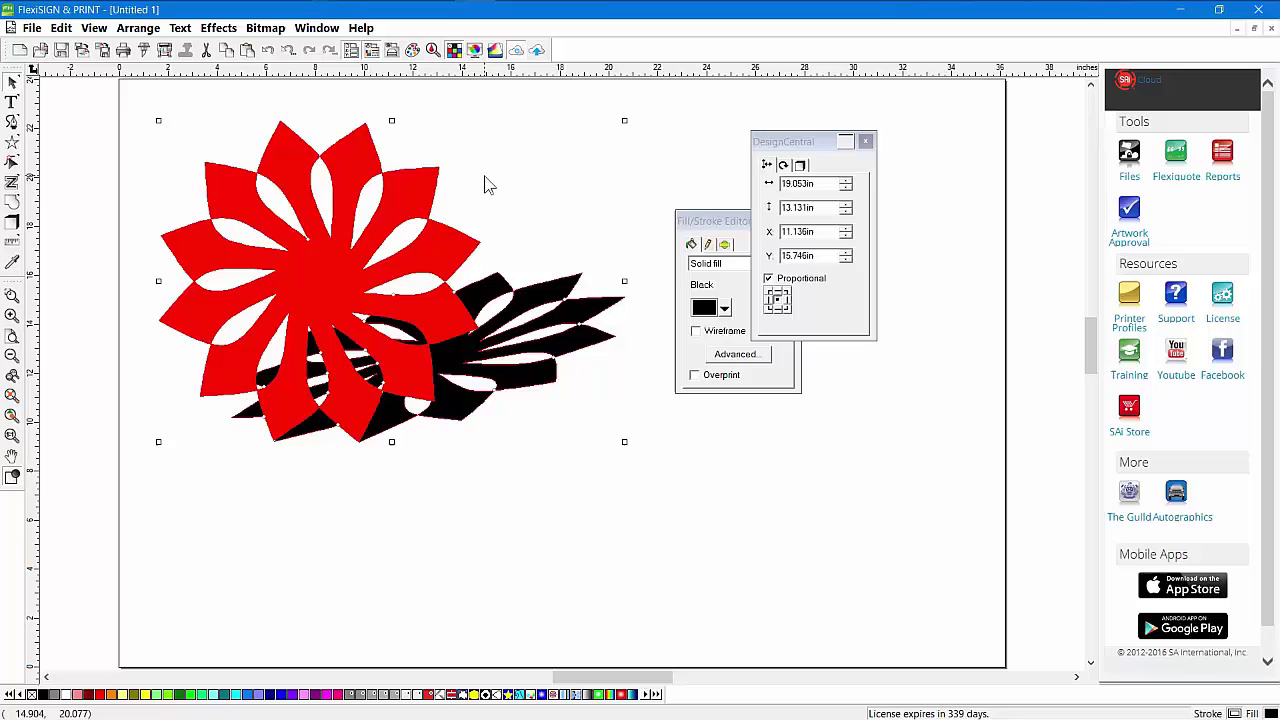
{"action": "key", "text": "Delete"}
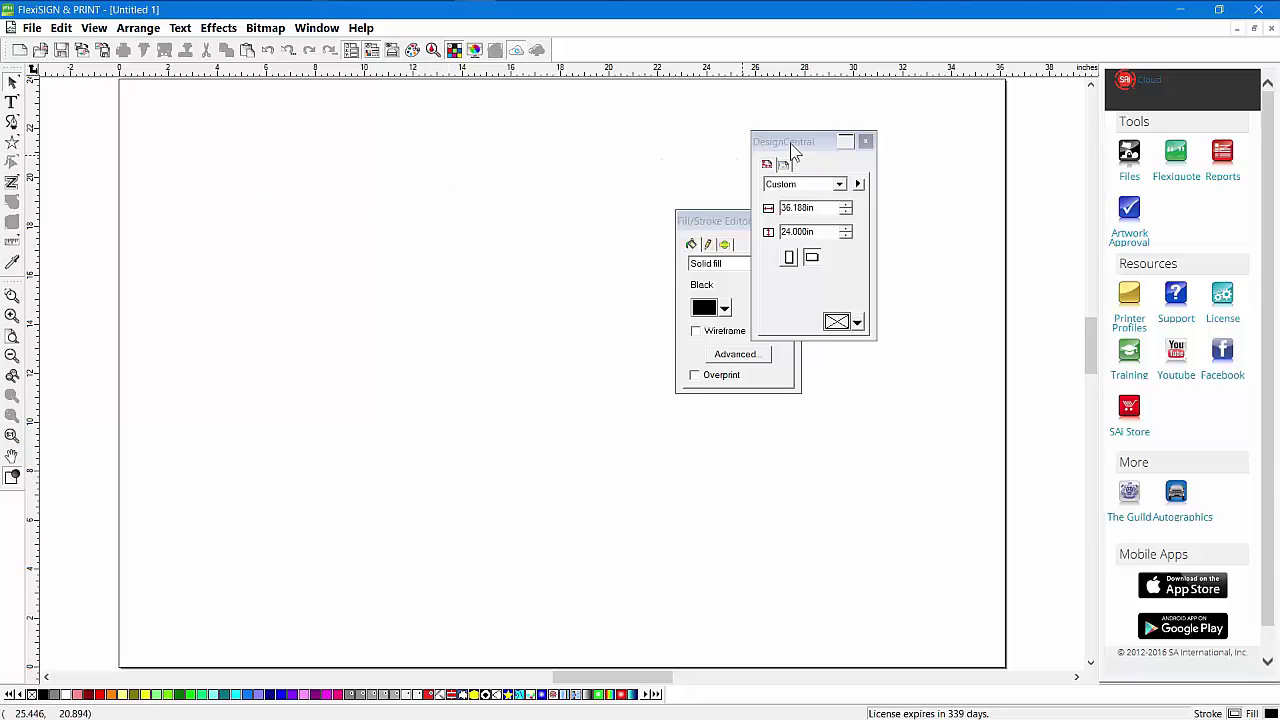
- Type APARTMENTS on the page and set its font to Articulate Extrabold
{"action": "left_click_drag", "start_coordinate": [790, 142], "coordinate": [894, 249]}
{"action": "left_click", "coordinate": [12, 101]}
{"action": "left_click", "coordinate": [265, 214]}
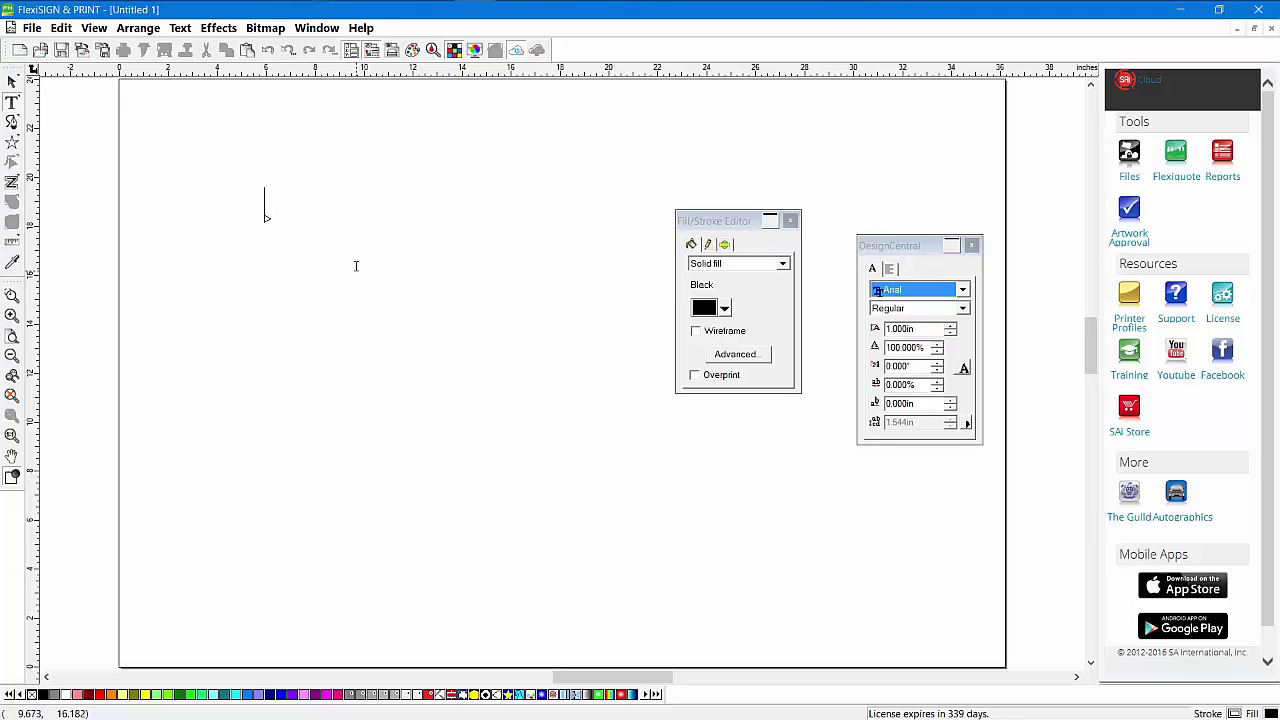
{"action": "type", "text": "APARTMENTS"}
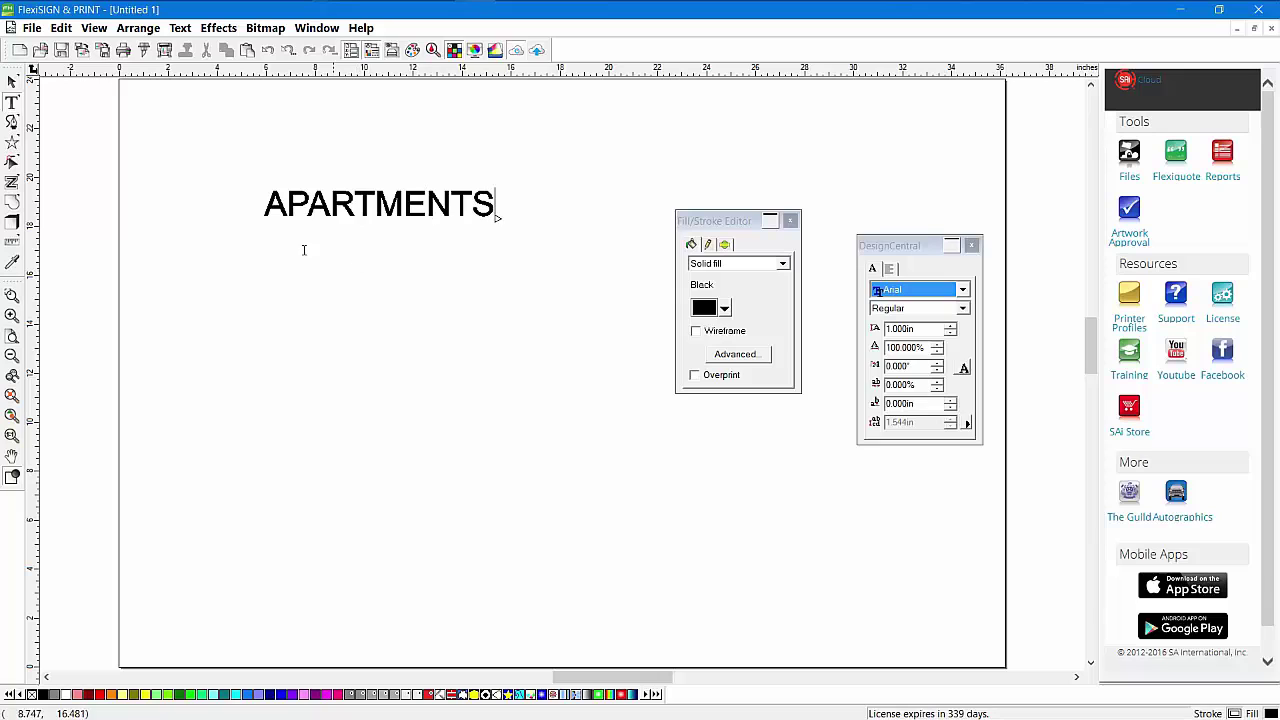
{"action": "key", "text": "Escape"}
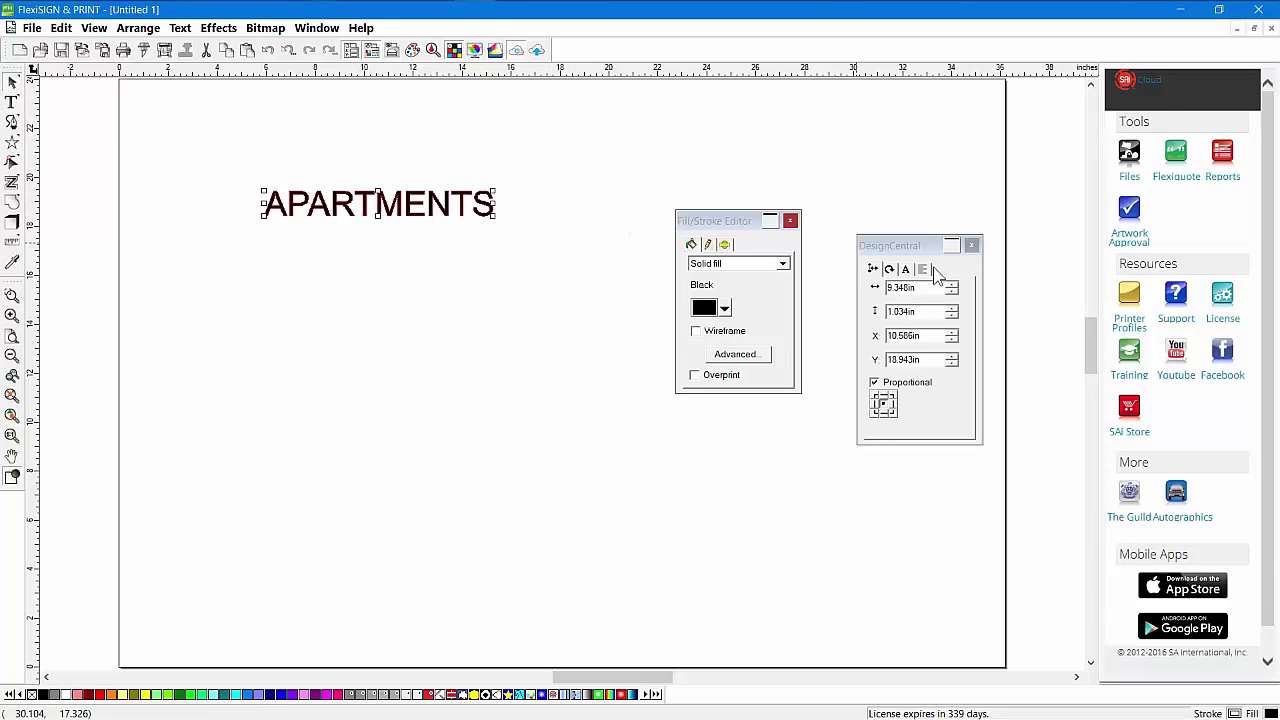
{"action": "left_click", "coordinate": [905, 269]}
{"action": "left_click", "coordinate": [908, 289]}
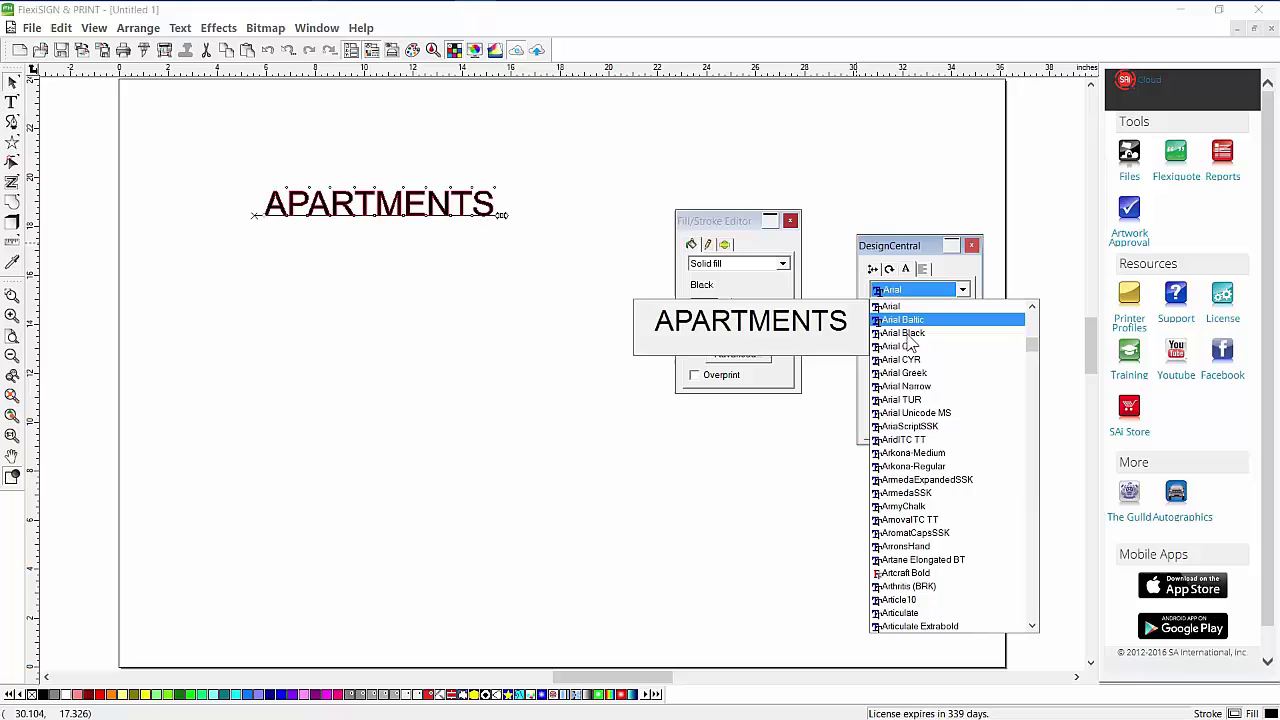
{"action": "scroll", "coordinate": [925, 450], "scroll_direction": "down", "scroll_amount": 1}
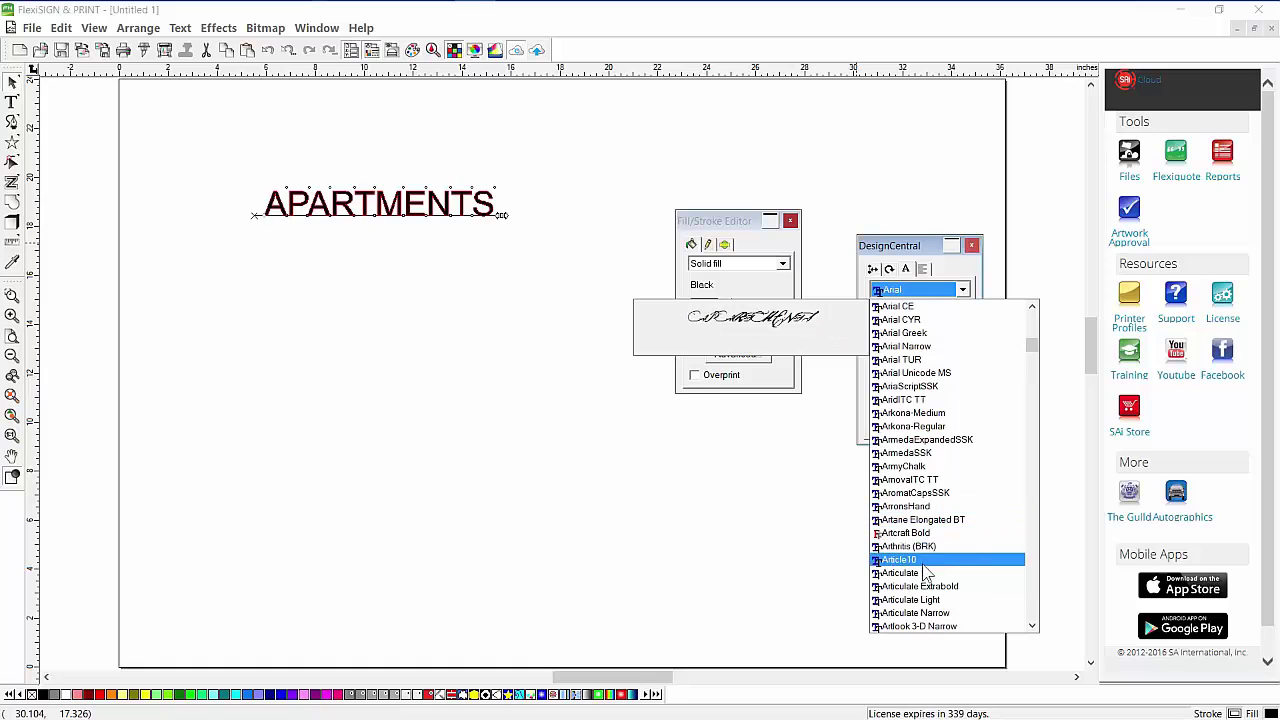
{"action": "left_click", "coordinate": [925, 586]}
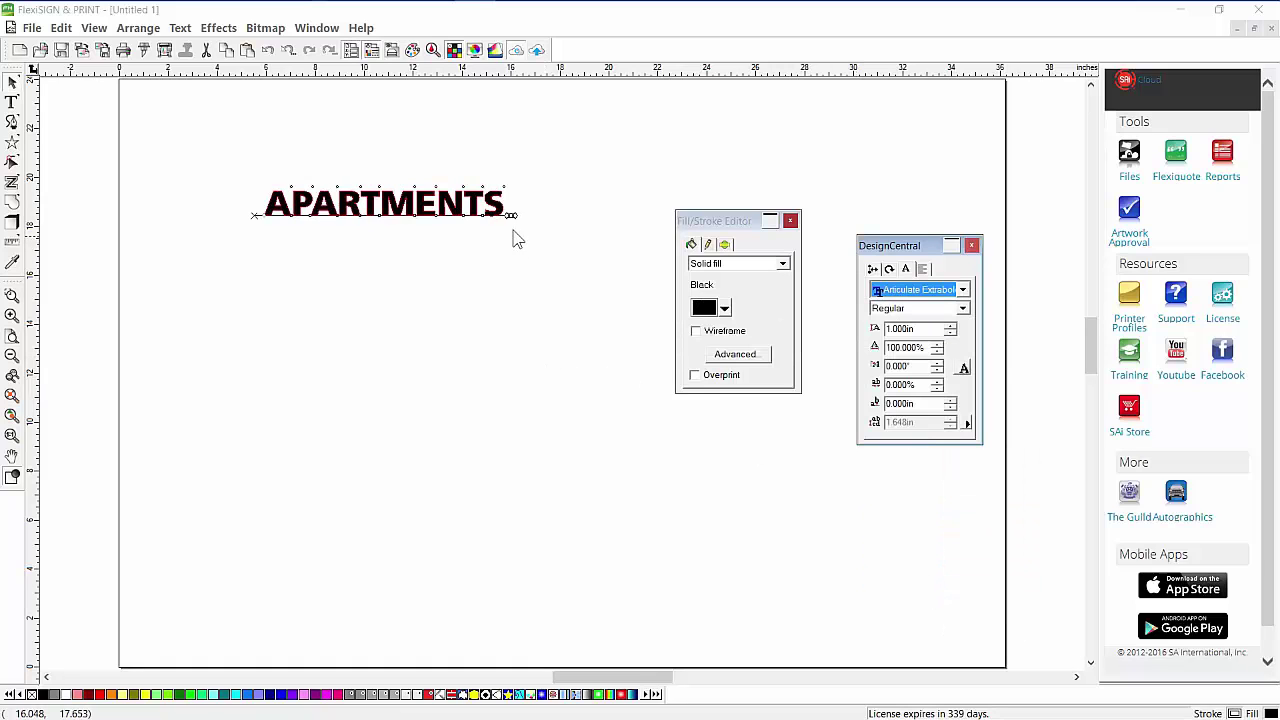
- Widen the APARTMENTS letter spacing, move it to the top left, and slant it 14°
{"action": "left_click_drag", "start_coordinate": [512, 215], "coordinate": [648, 215]}
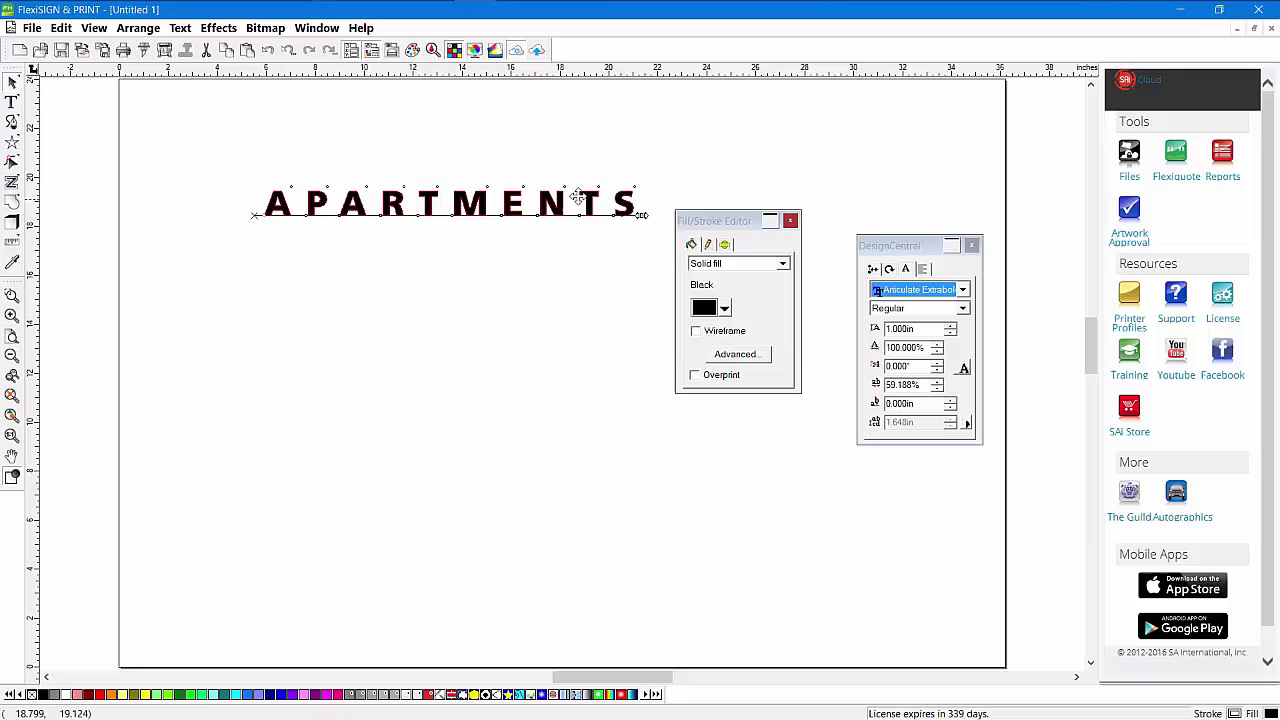
{"action": "left_click_drag", "start_coordinate": [578, 197], "coordinate": [476, 176]}
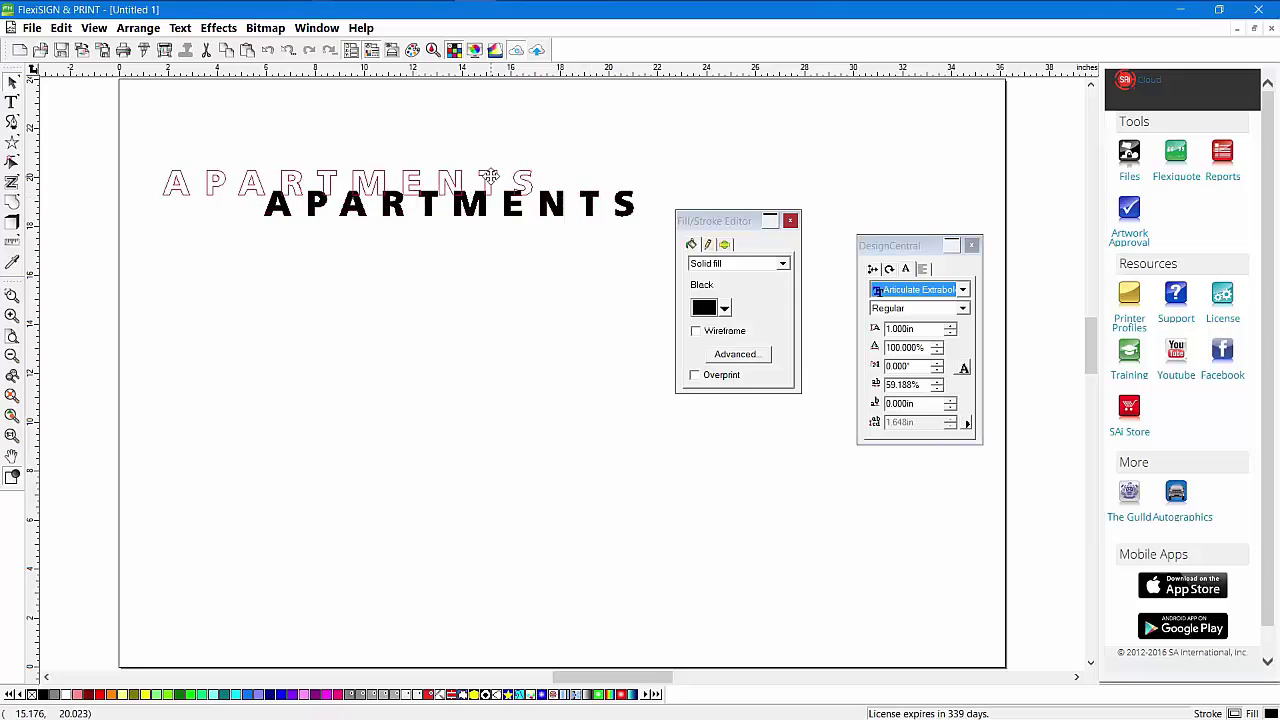
{"action": "left_click", "coordinate": [937, 364]}
{"action": "left_click", "coordinate": [937, 364]}
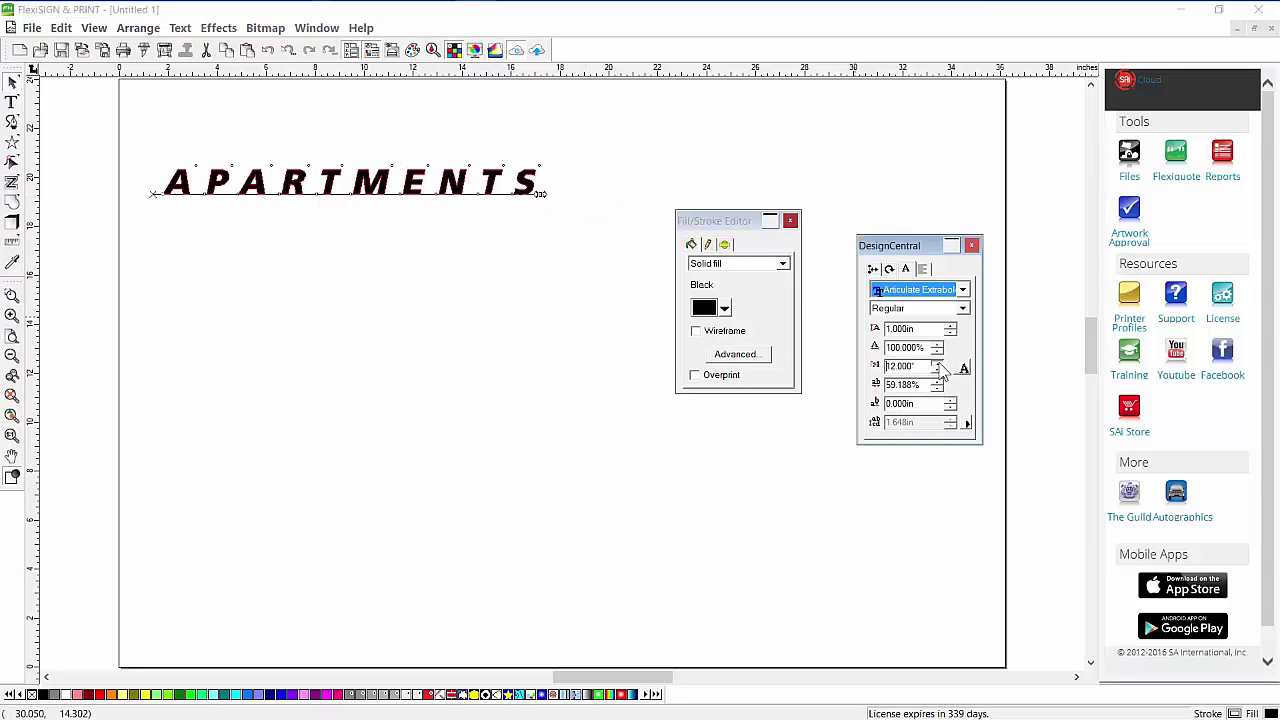
{"action": "left_click", "coordinate": [937, 364]}
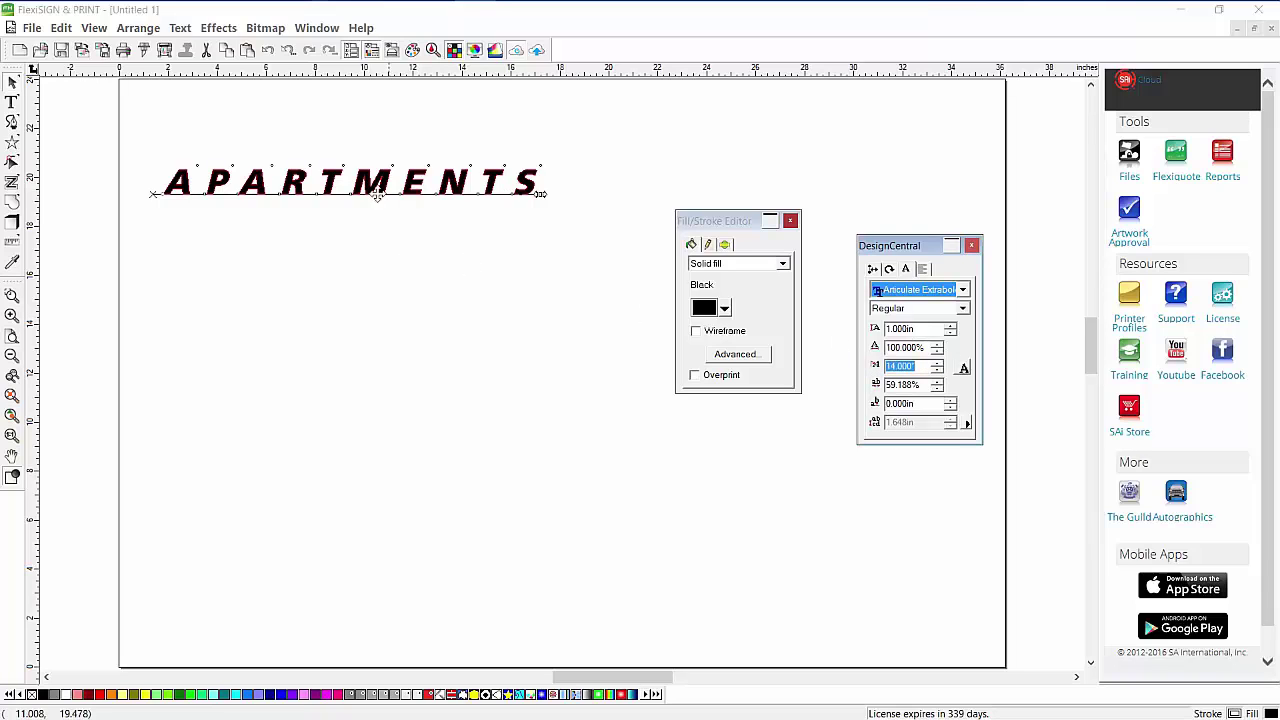
{"action": "left_click_drag", "start_coordinate": [376, 176], "coordinate": [388, 179]}
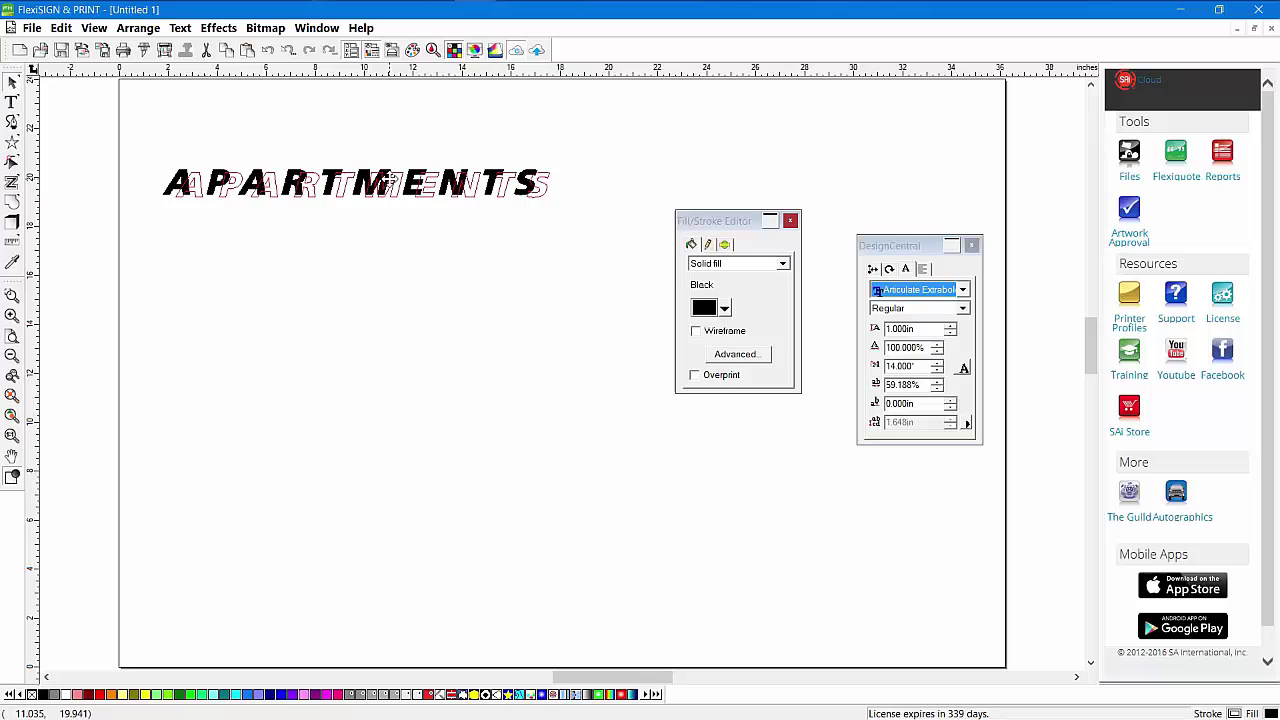
{"action": "left_click", "coordinate": [386, 320]}
- Add a second text line reading KIDS ONLY
{"action": "left_click", "coordinate": [12, 103]}
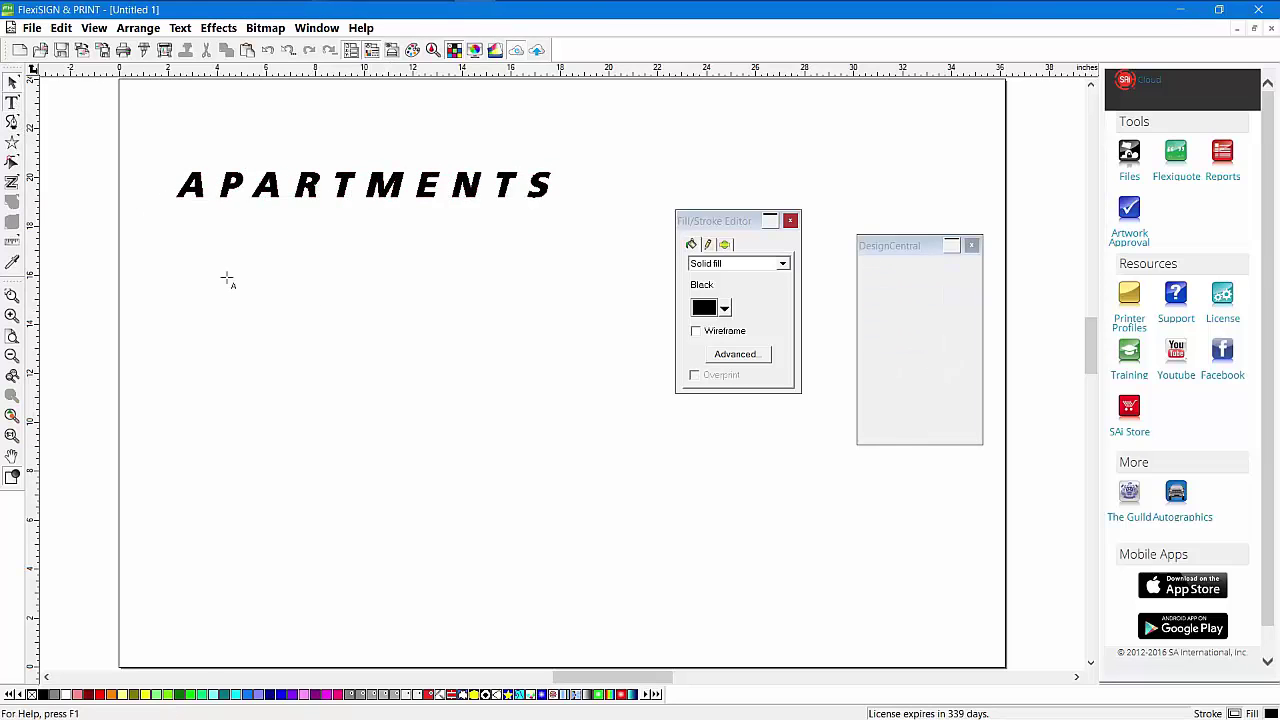
{"action": "type", "text": "KIDS ONLY"}
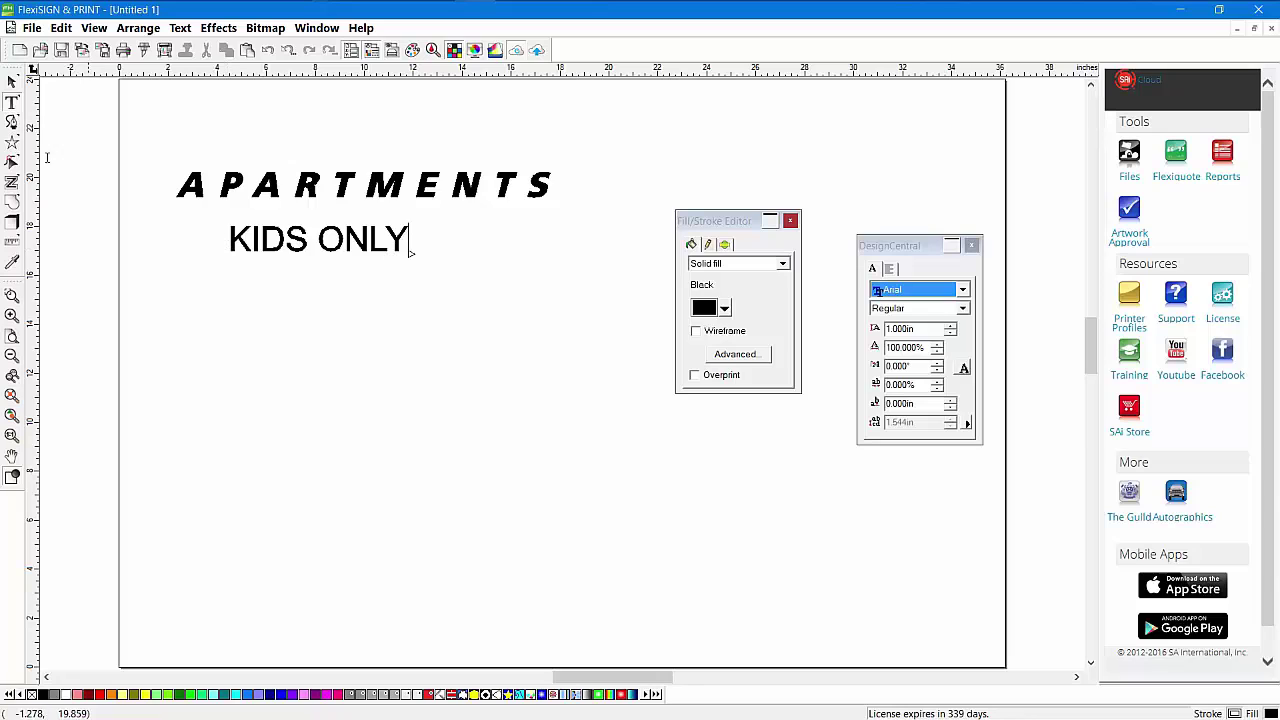
{"action": "key", "text": "Escape"}
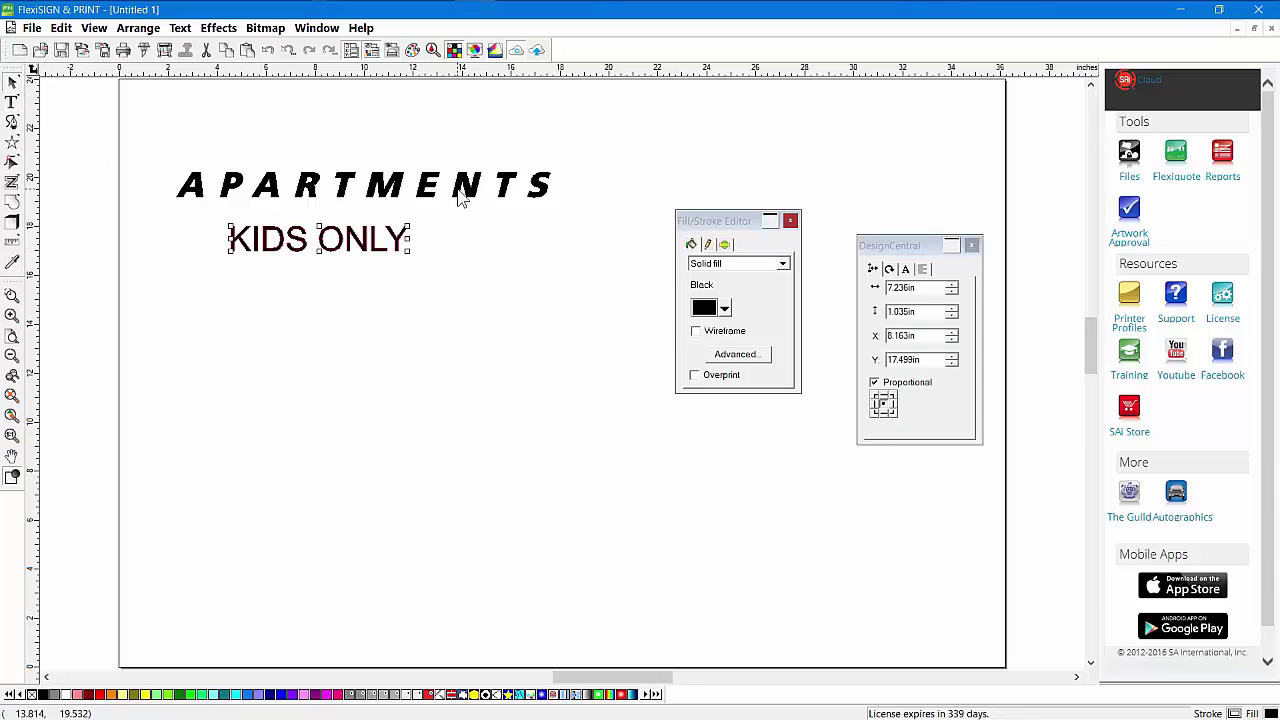
- Copy the APARTMENTS text style onto KIDS ONLY and place it directly underneath
{"action": "left_click", "coordinate": [352, 187]}
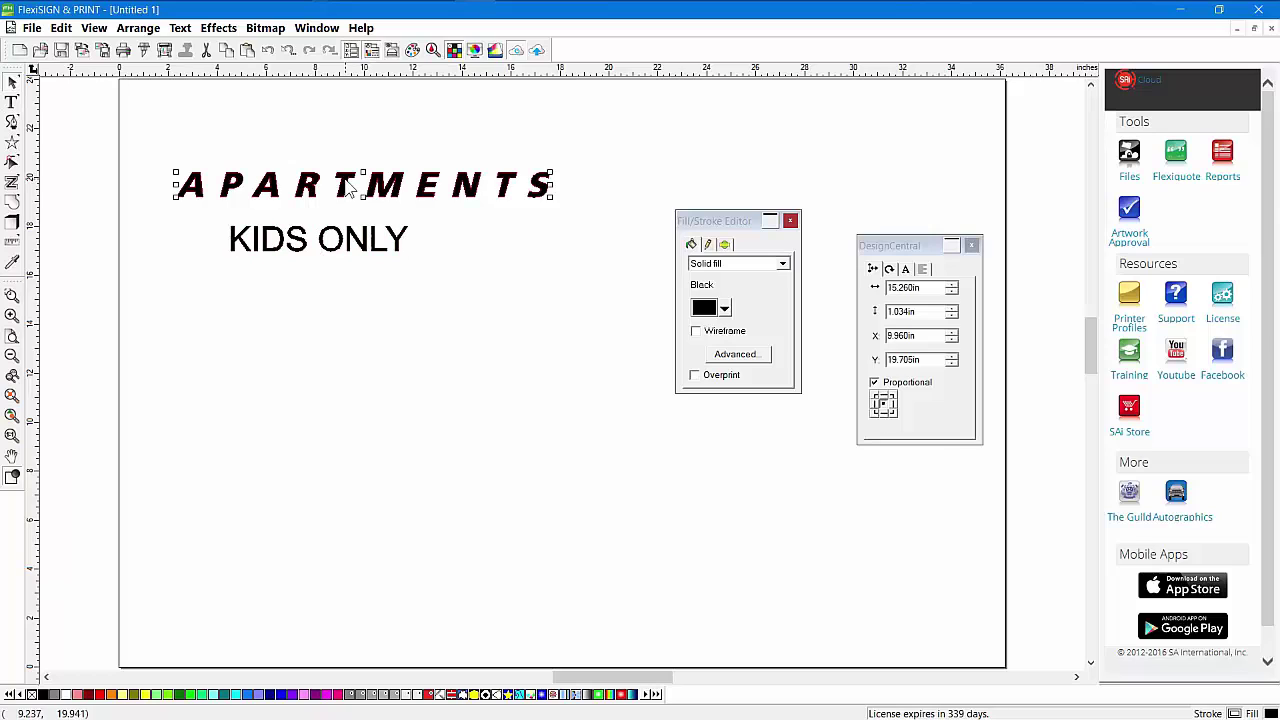
{"action": "right_click", "coordinate": [509, 181]}
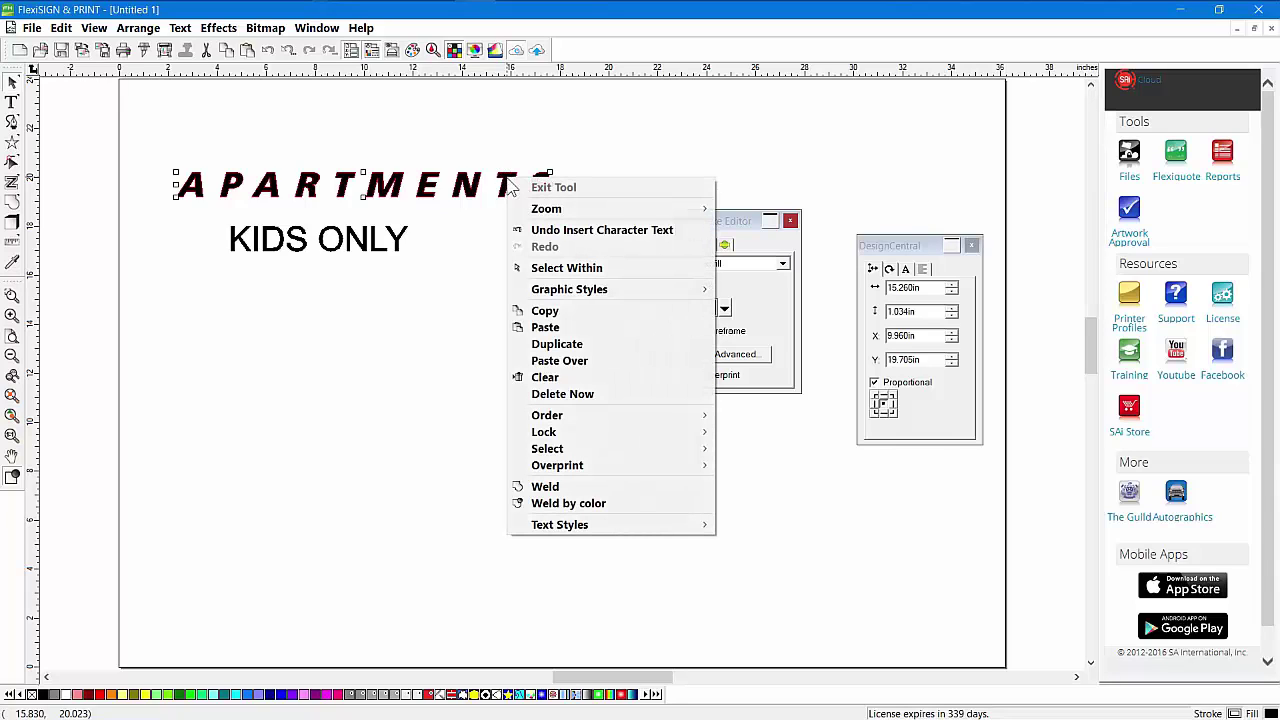
{"action": "mouse_move", "coordinate": [570, 528]}
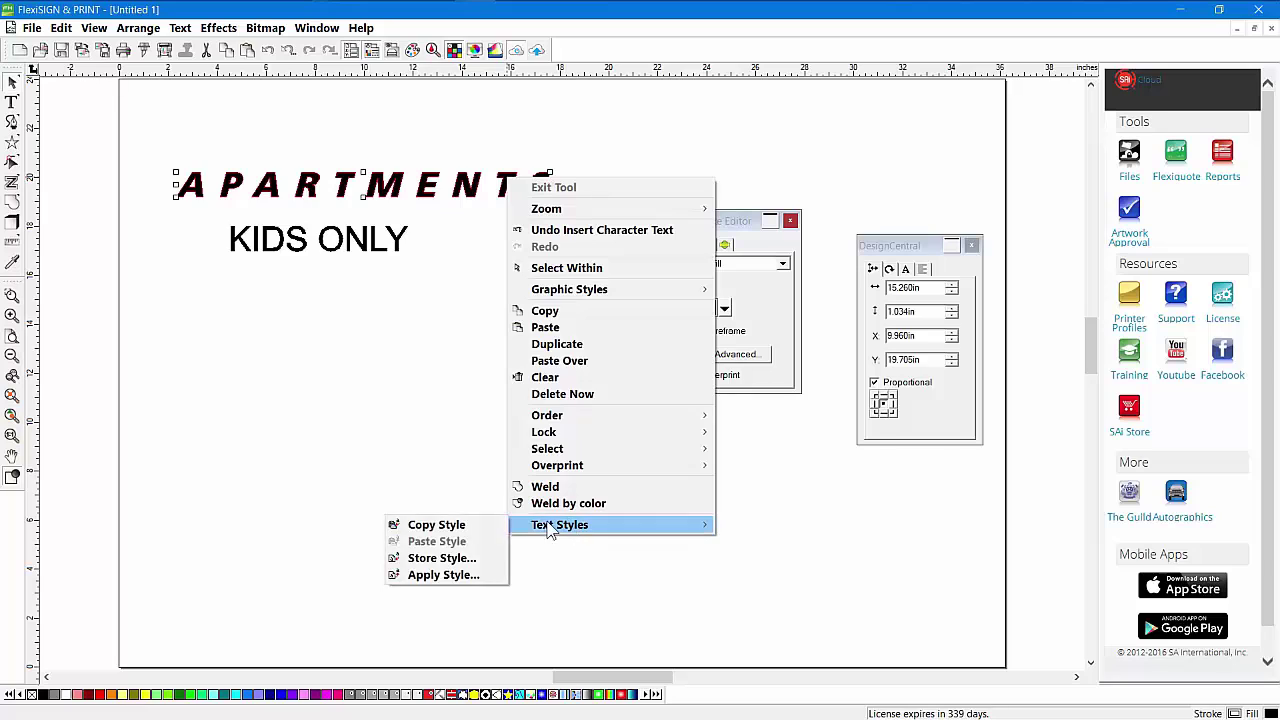
{"action": "left_click", "coordinate": [436, 525]}
{"action": "left_click", "coordinate": [365, 258]}
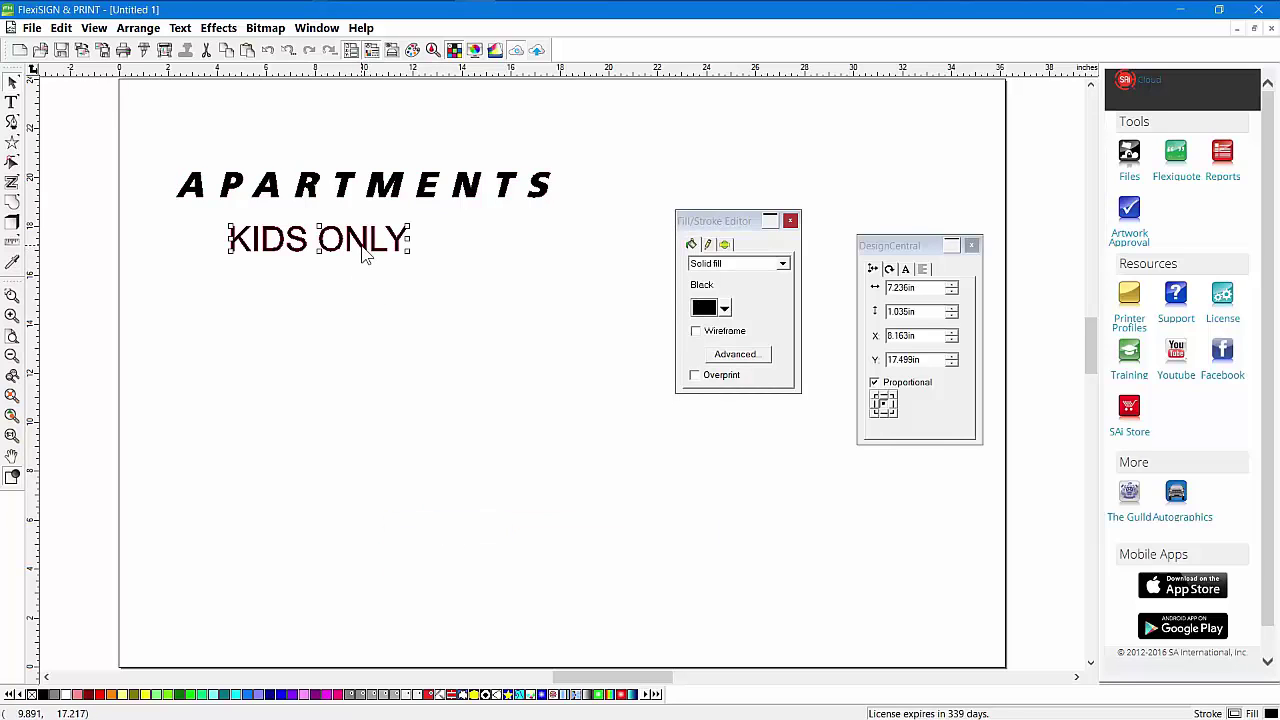
{"action": "right_click", "coordinate": [363, 250]}
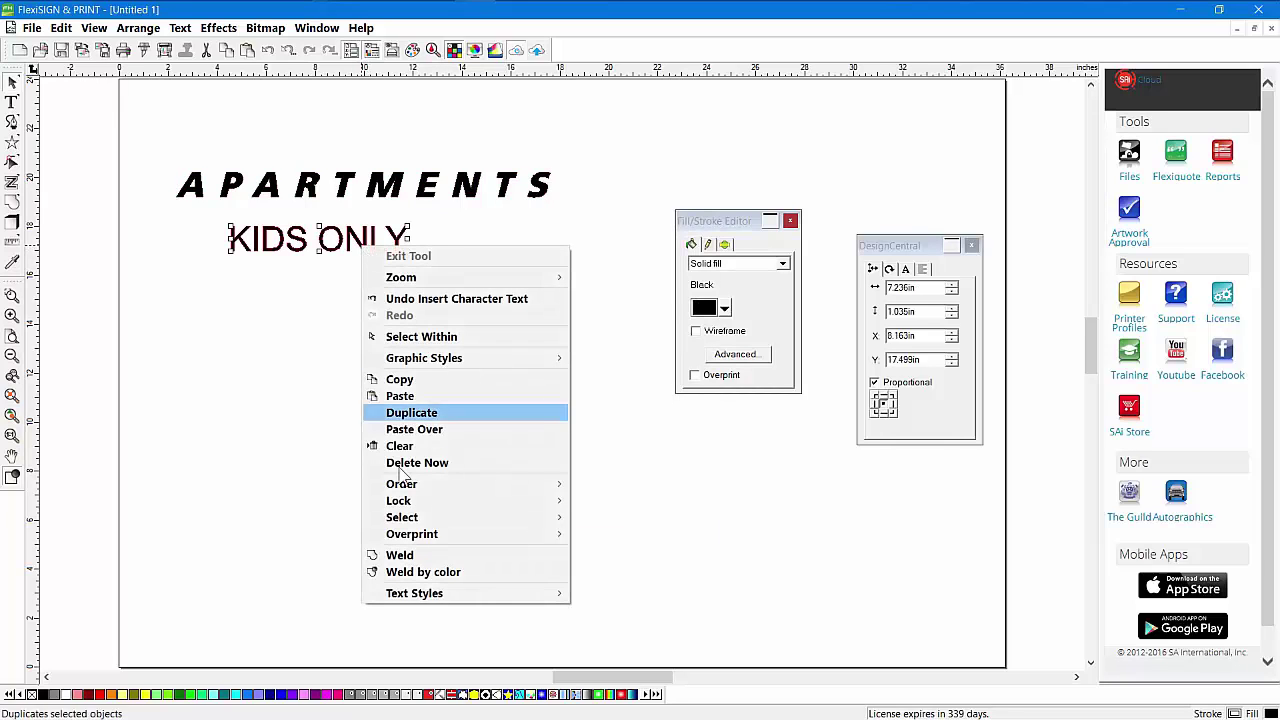
{"action": "mouse_move", "coordinate": [423, 596]}
{"action": "left_click", "coordinate": [300, 610]}
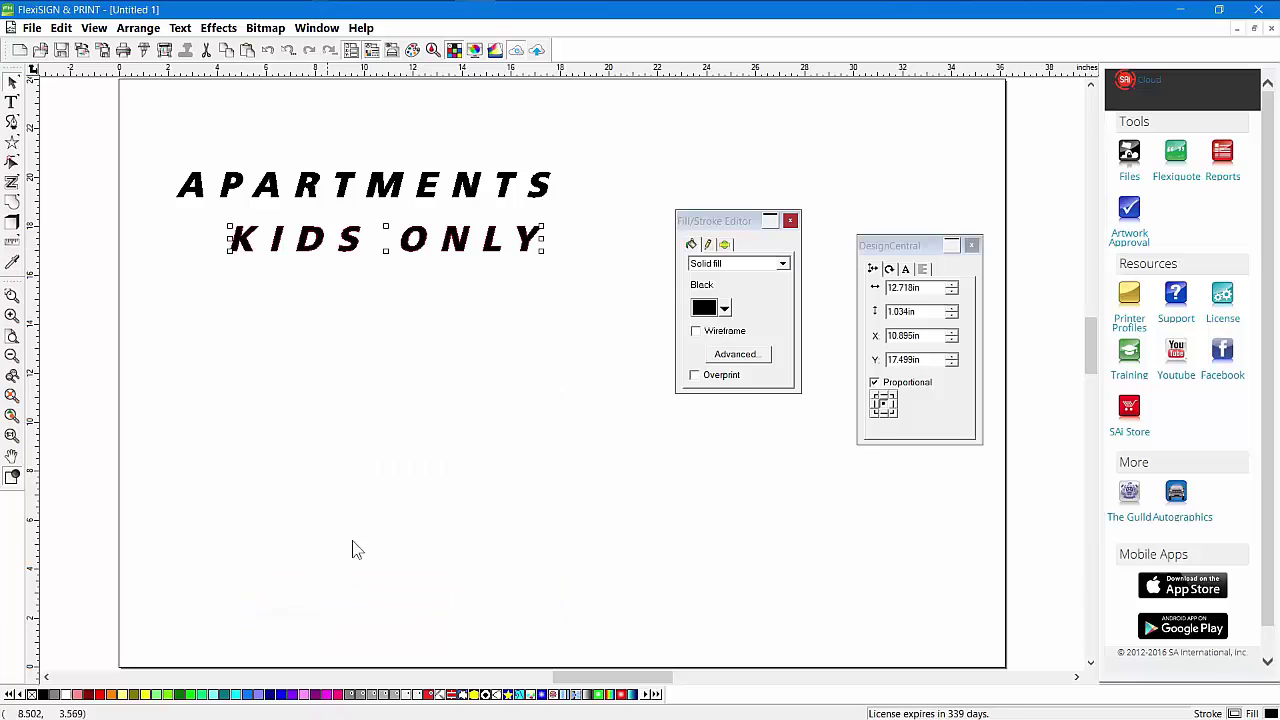
{"action": "left_click_drag", "start_coordinate": [451, 230], "coordinate": [422, 235]}
- Enlarge both text lines together and shift them left and down
{"action": "left_click", "coordinate": [447, 345]}
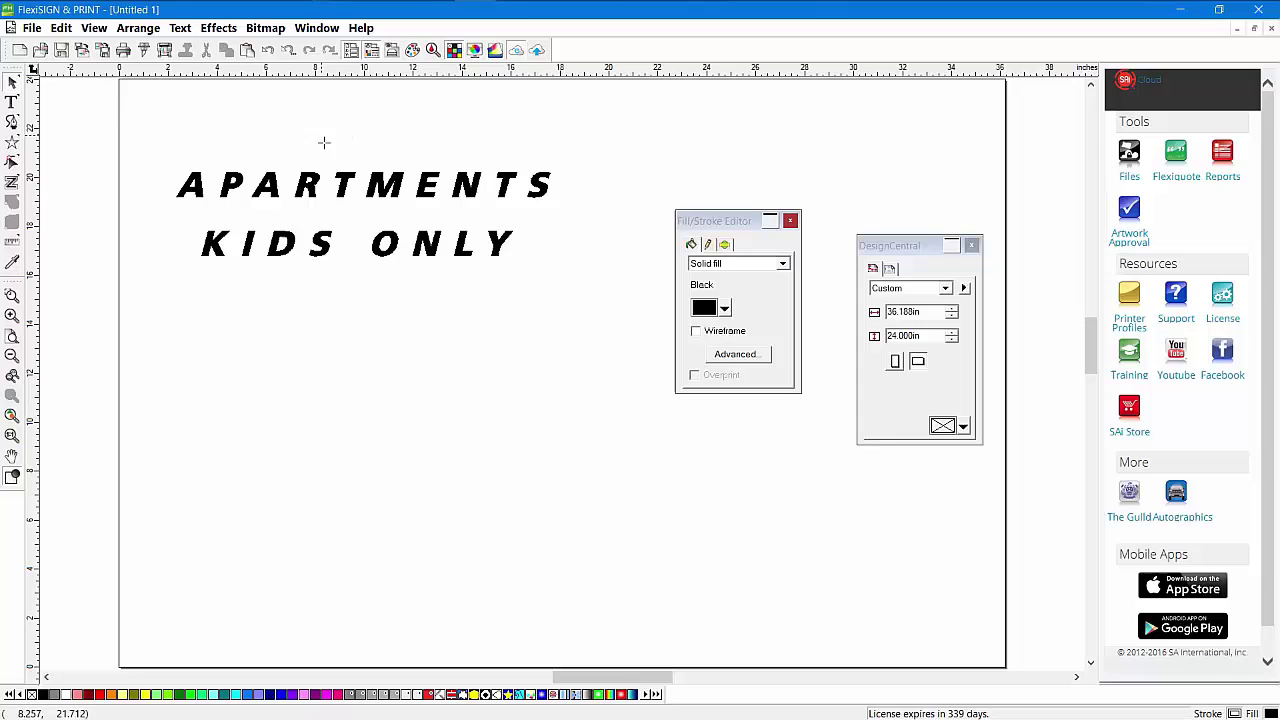
{"action": "left_click_drag", "start_coordinate": [323, 143], "coordinate": [333, 230]}
{"action": "left_click_drag", "start_coordinate": [549, 172], "coordinate": [679, 143]}
{"action": "left_click_drag", "start_coordinate": [505, 166], "coordinate": [485, 192]}
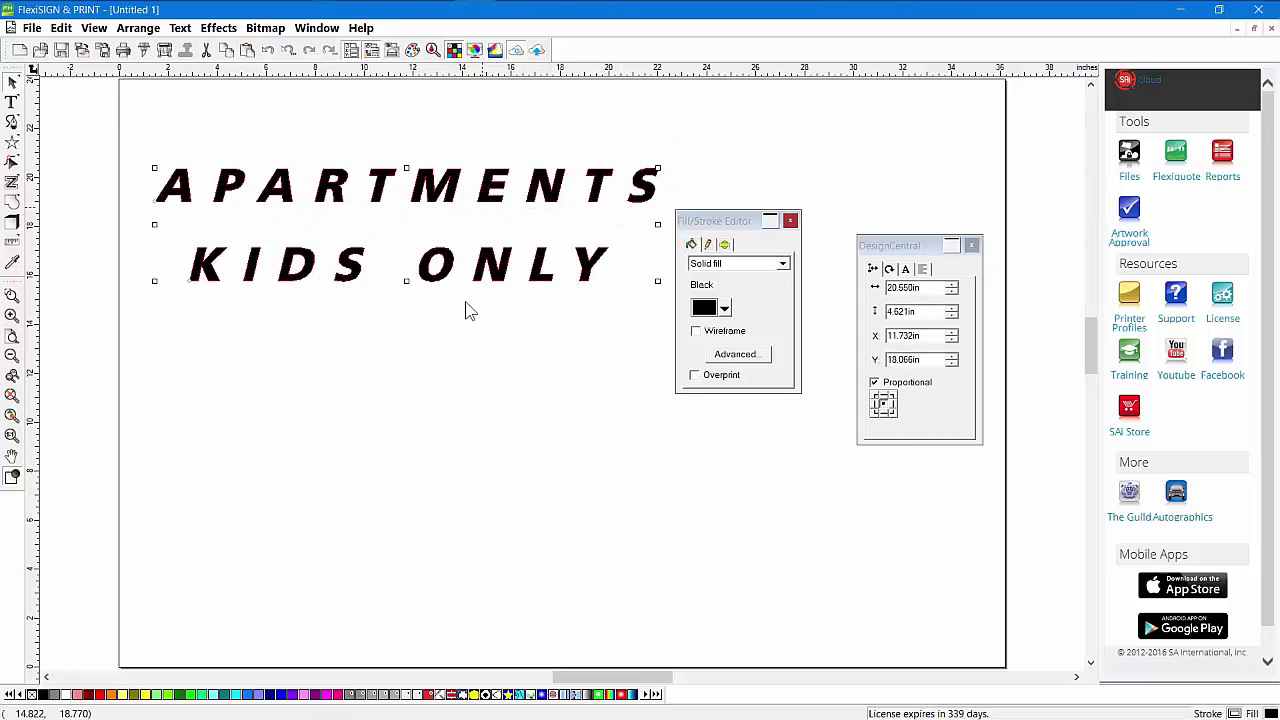
{"action": "left_click", "coordinate": [449, 391]}
- Fill APARTMENTS red and give it a 0.150in black outline
{"action": "left_click", "coordinate": [426, 188]}
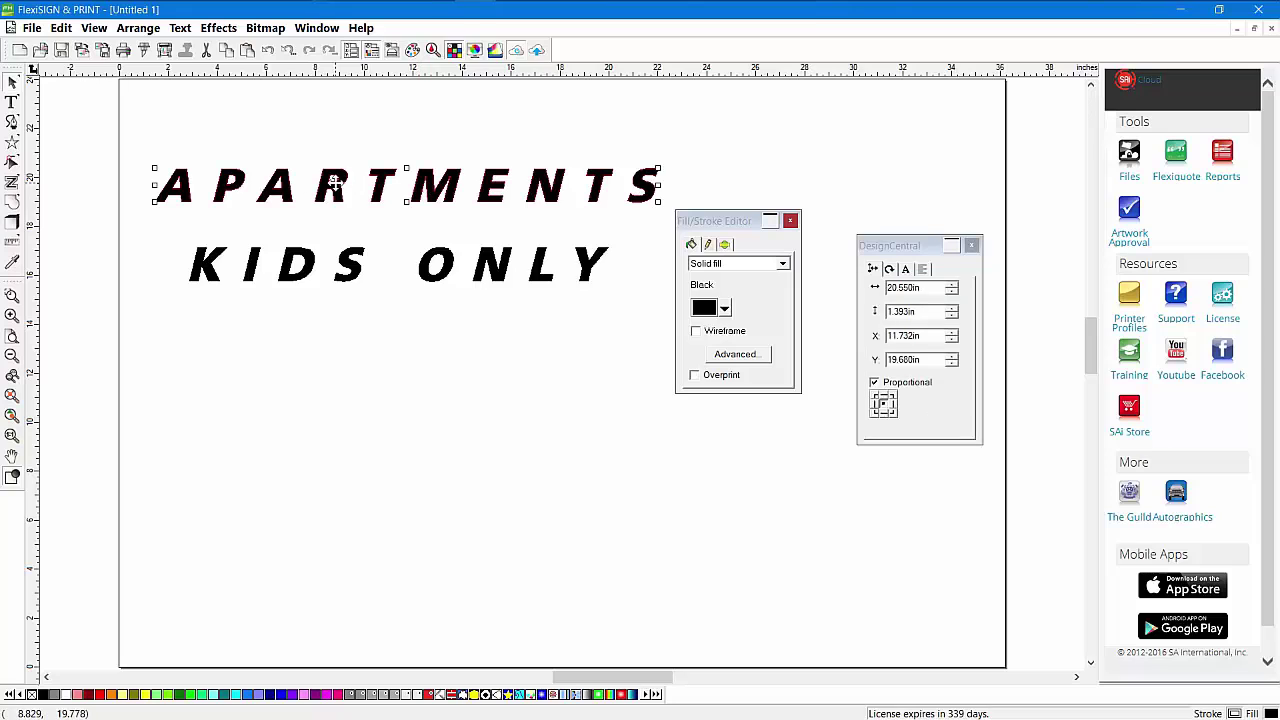
{"action": "left_click", "coordinate": [100, 694]}
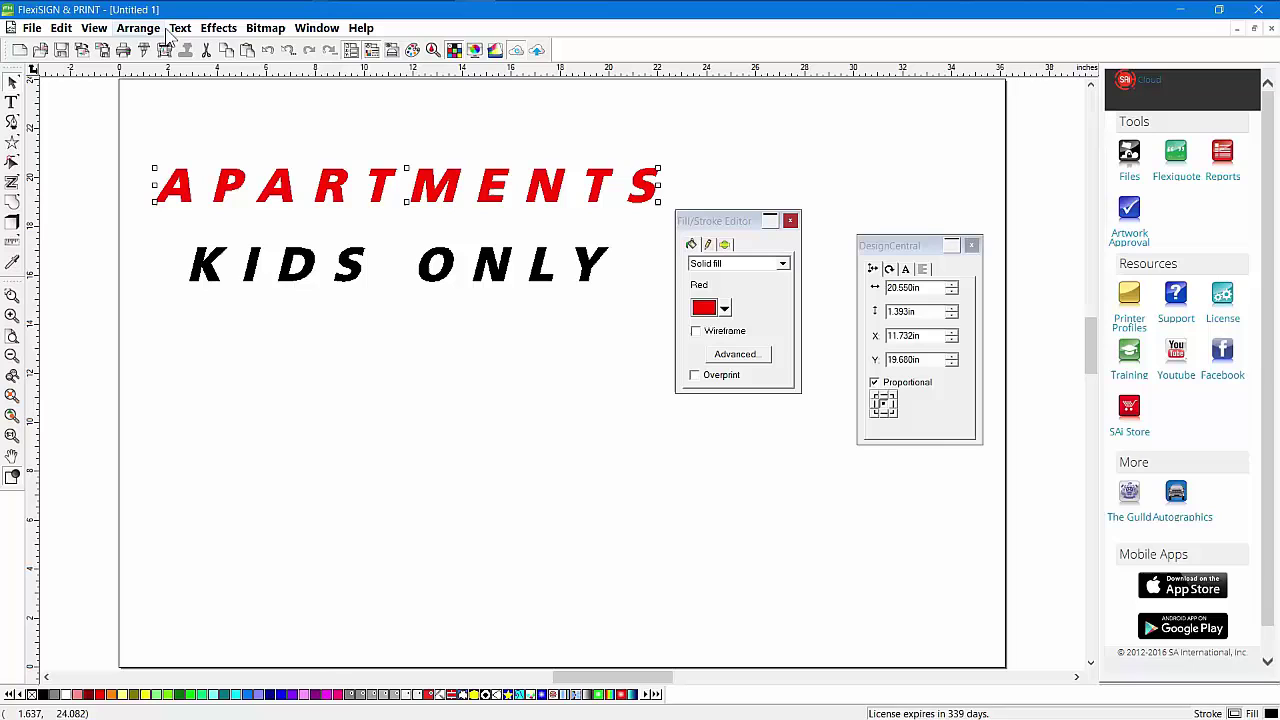
{"action": "left_click", "coordinate": [218, 28]}
{"action": "left_click", "coordinate": [168, 113]}
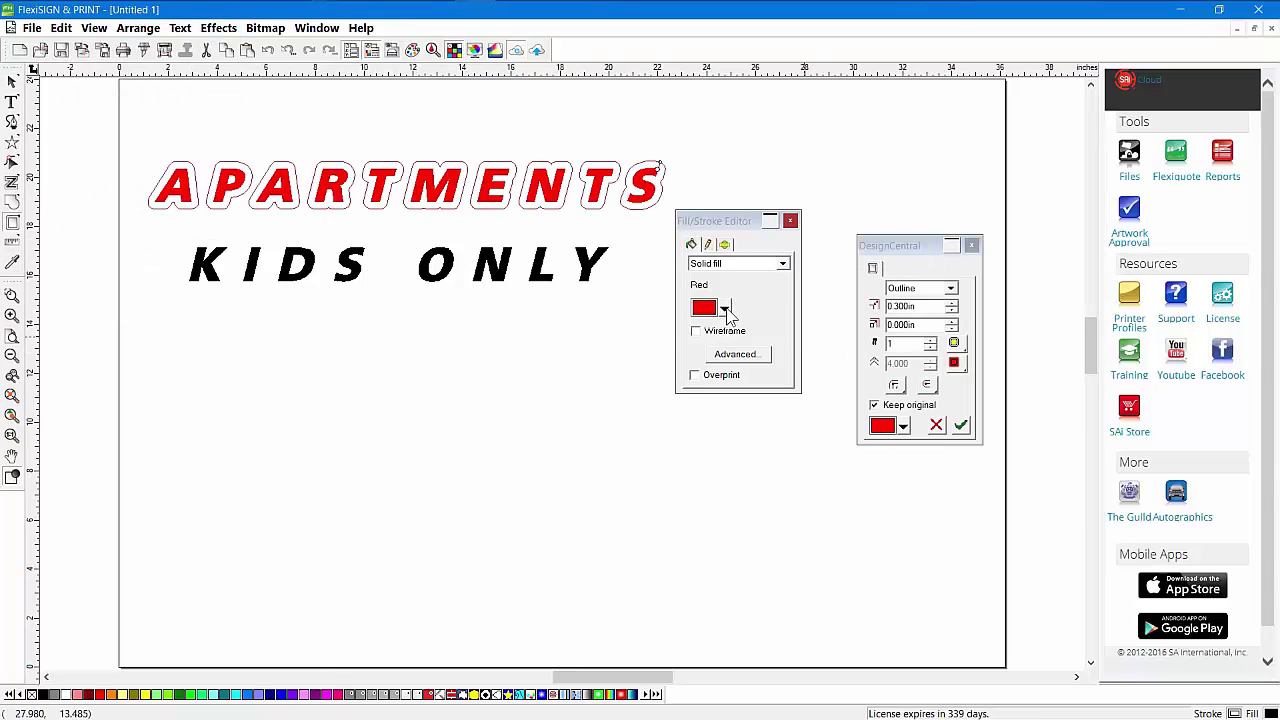
{"action": "left_click", "coordinate": [903, 428]}
{"action": "left_click", "coordinate": [894, 474]}
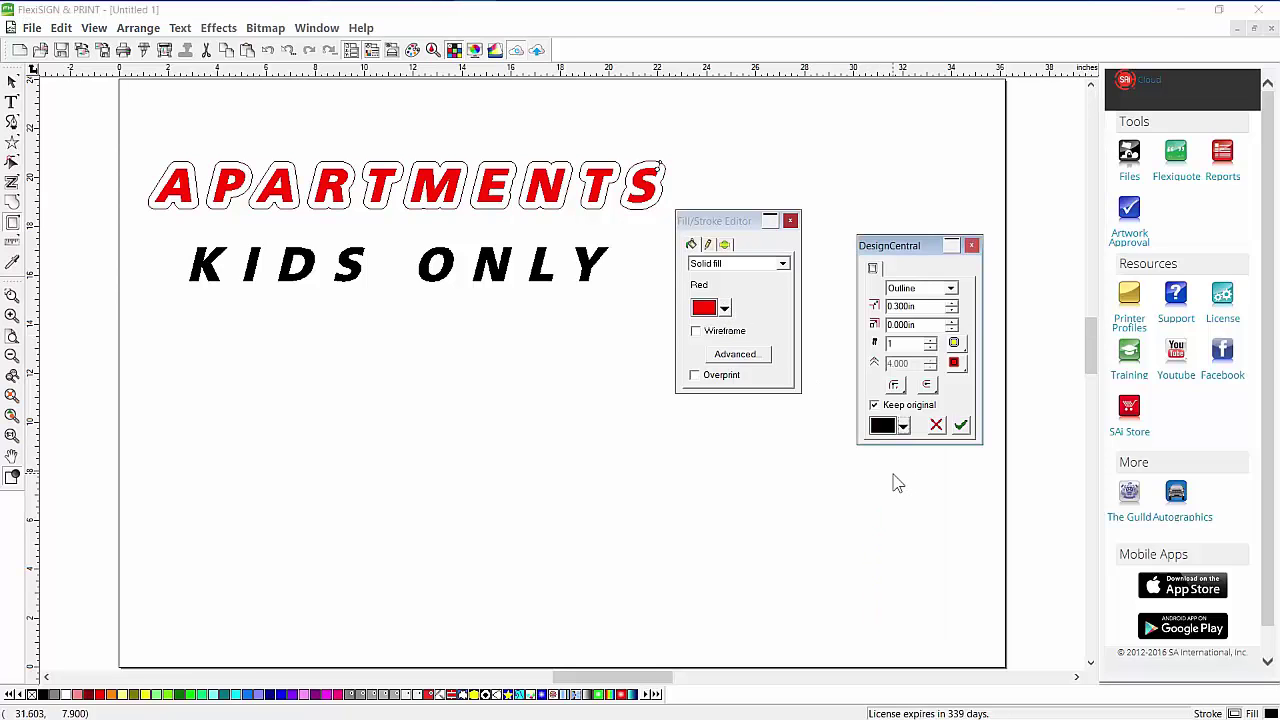
{"action": "left_click", "coordinate": [960, 425]}
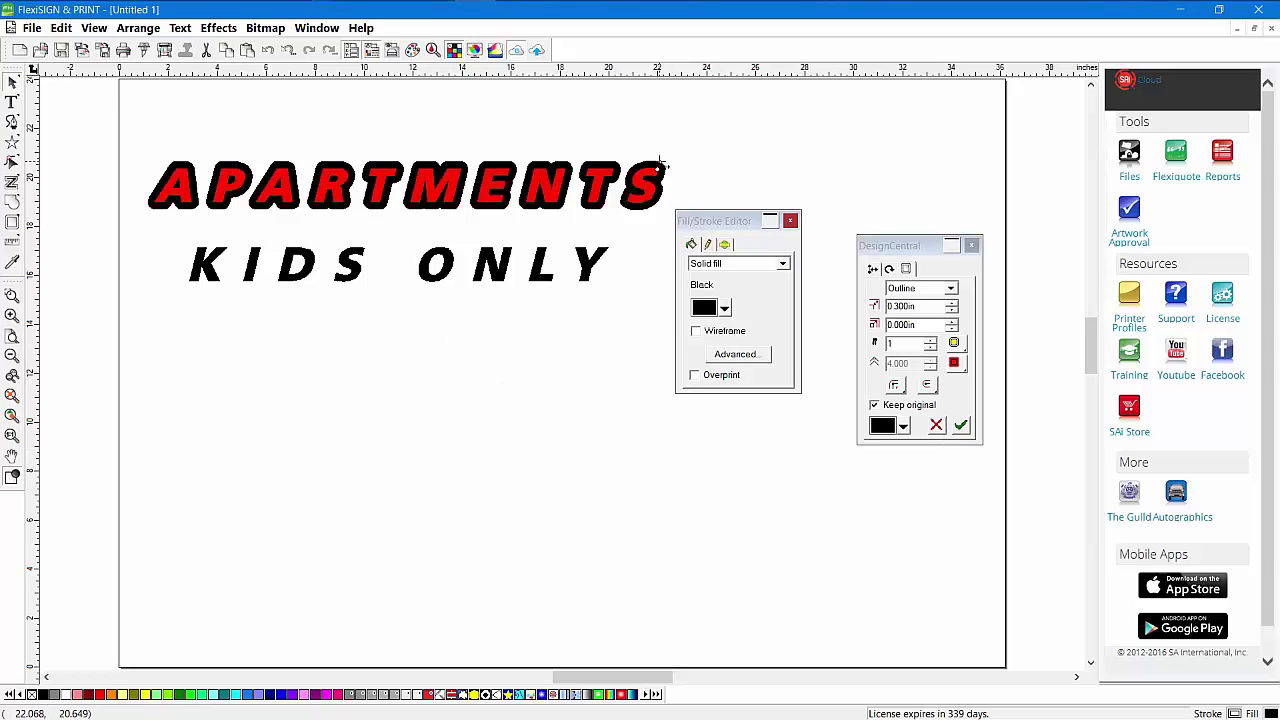
{"action": "left_click_drag", "start_coordinate": [660, 163], "coordinate": [659, 167]}
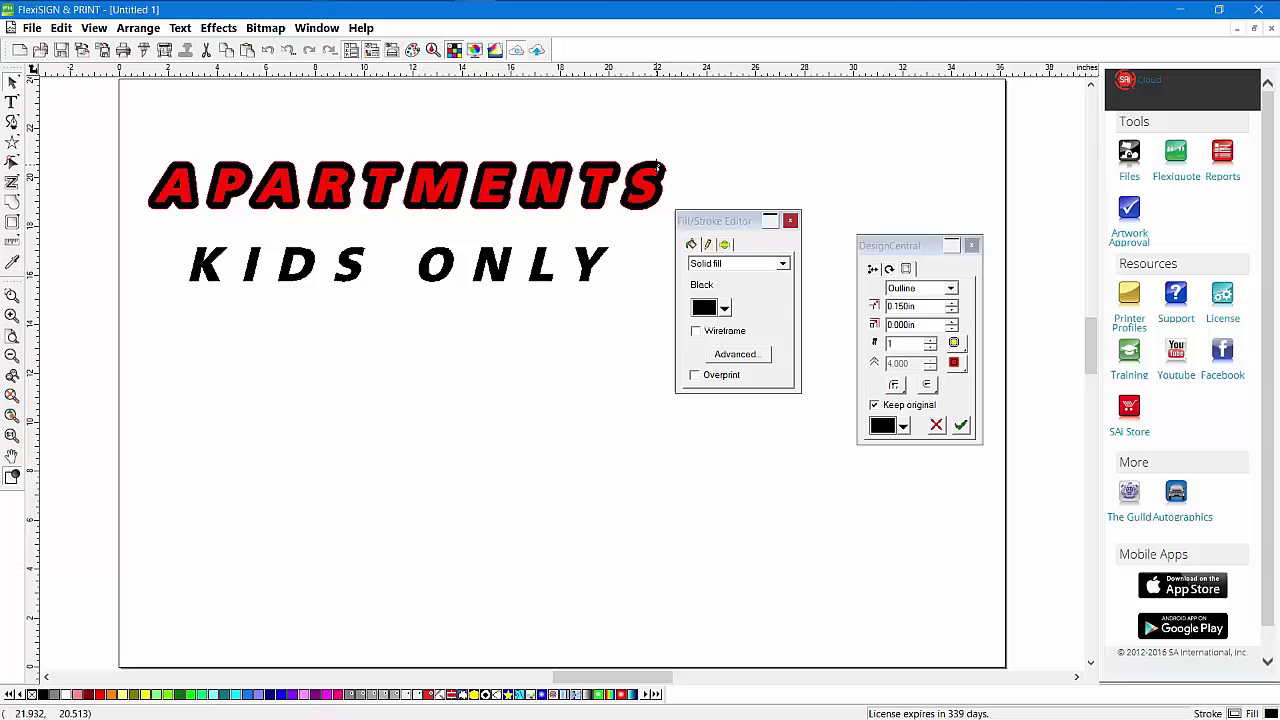
{"action": "left_click", "coordinate": [960, 426]}
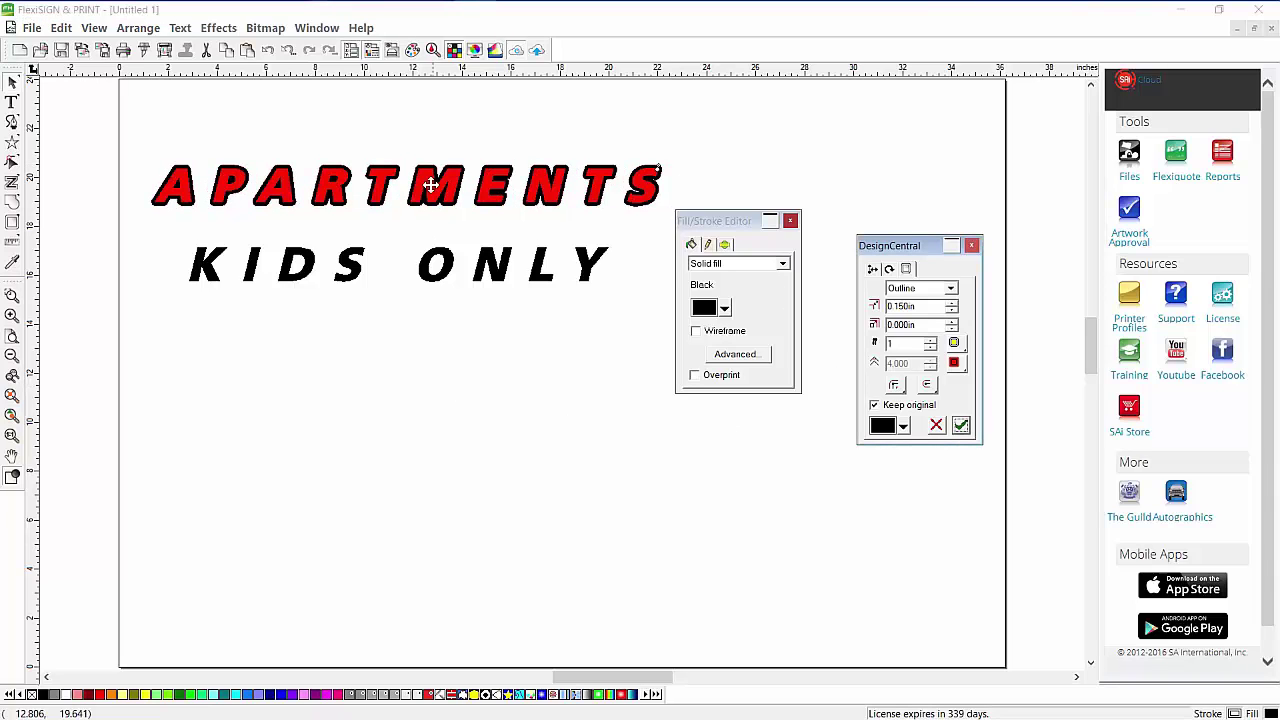
- Warp APARTMENTS with a wave envelope preset, arching it via the corner handle
{"action": "left_click", "coordinate": [218, 28]}
{"action": "mouse_move", "coordinate": [180, 28]}
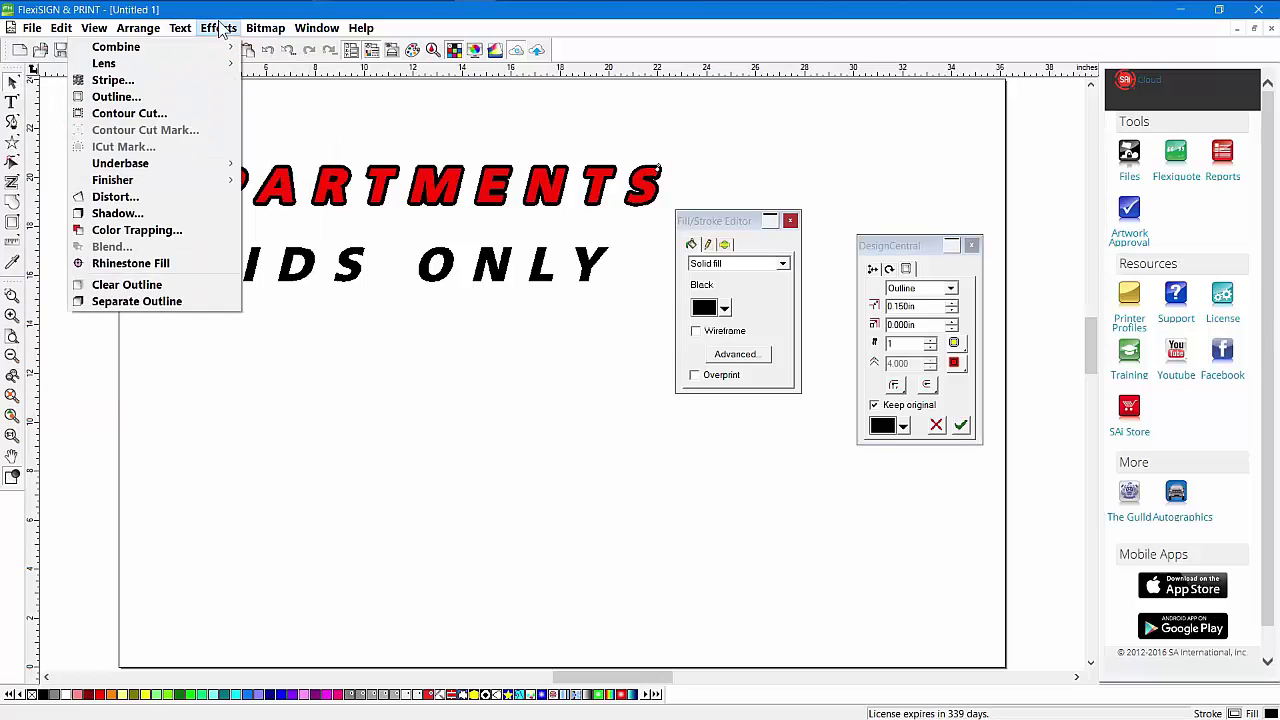
{"action": "left_click", "coordinate": [161, 201]}
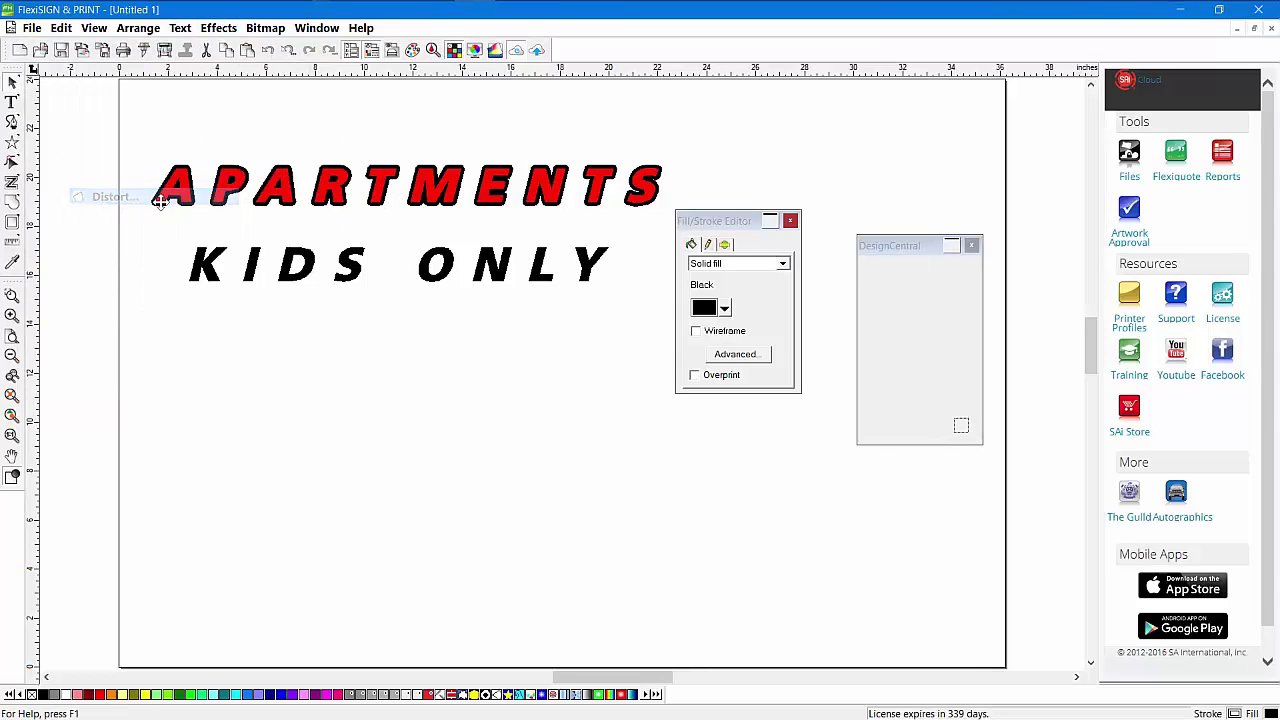
{"action": "left_click", "coordinate": [903, 297]}
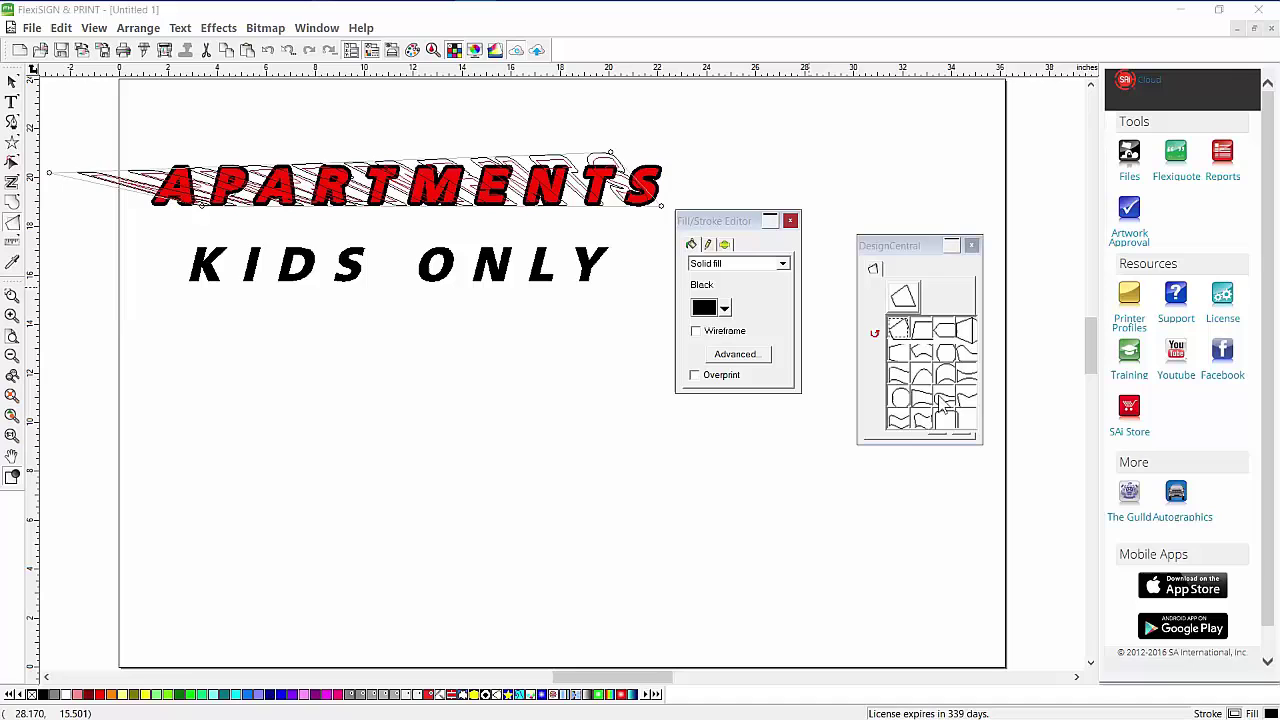
{"action": "left_click", "coordinate": [908, 384]}
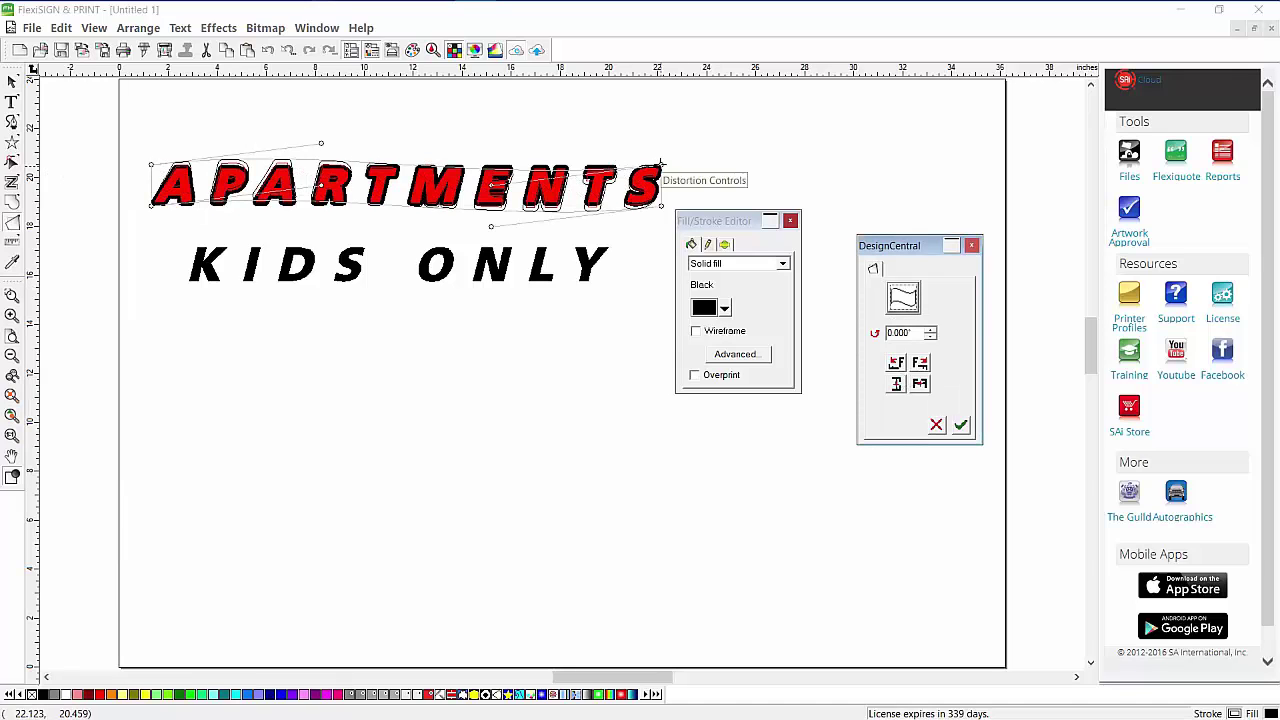
{"action": "left_click_drag", "start_coordinate": [662, 167], "coordinate": [666, 180]}
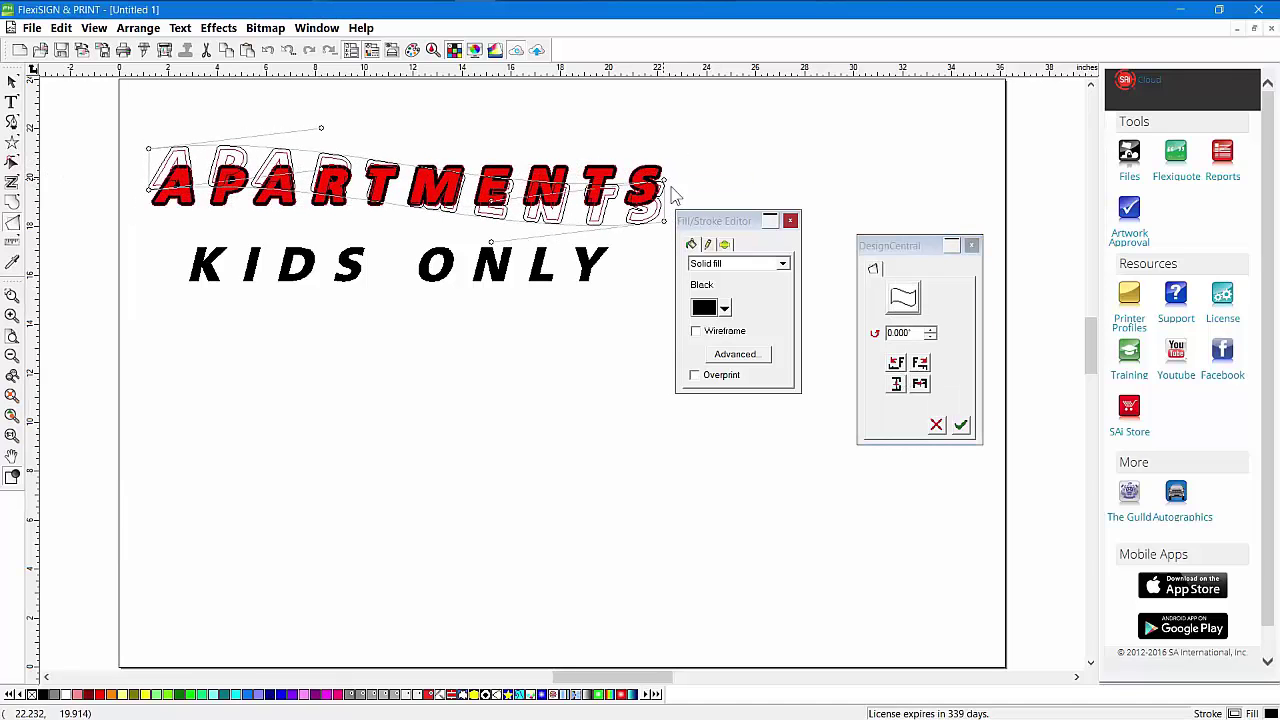
{"action": "left_click", "coordinate": [960, 424]}
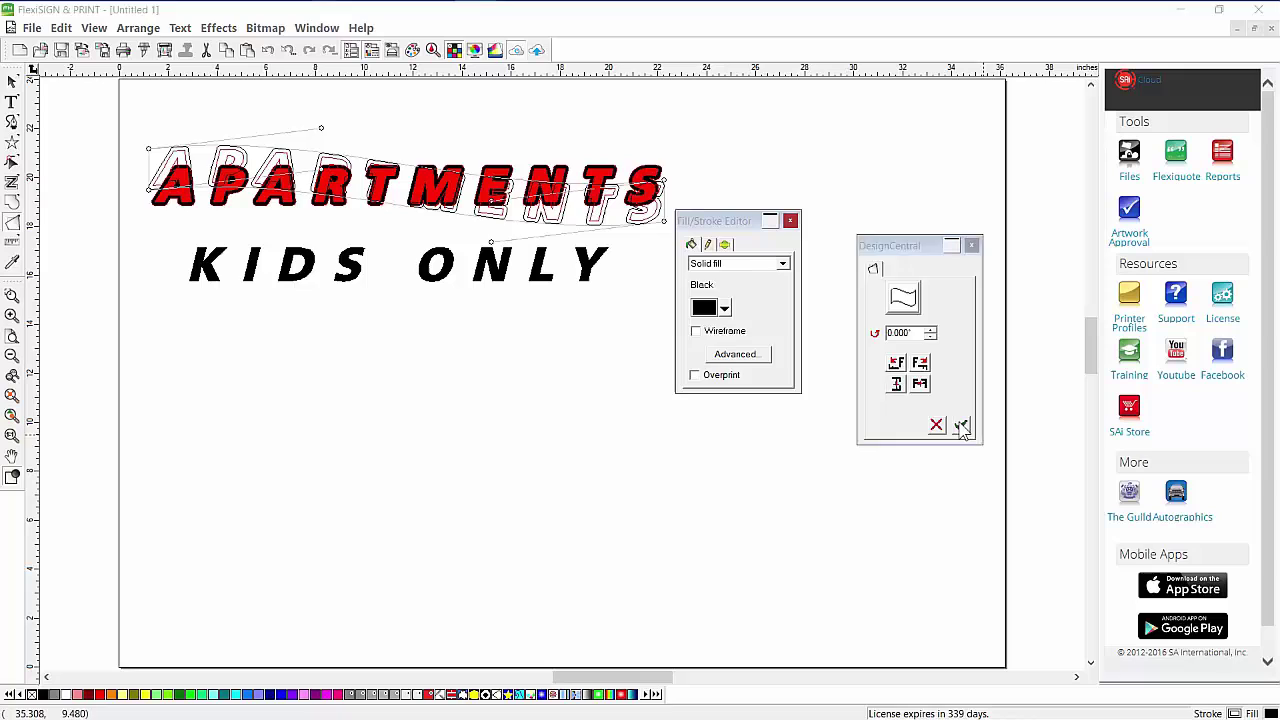
{"action": "left_click", "coordinate": [485, 200]}
{"action": "left_click", "coordinate": [202, 174]}
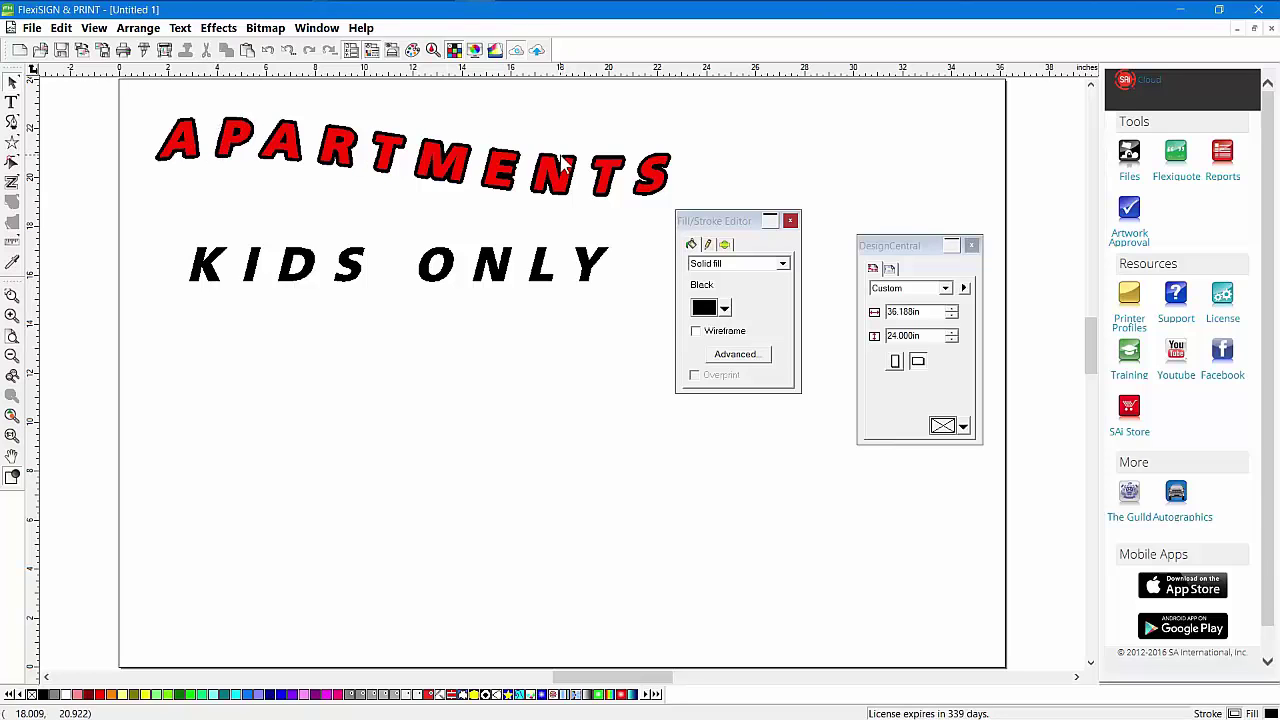
{"action": "left_click", "coordinate": [540, 280]}
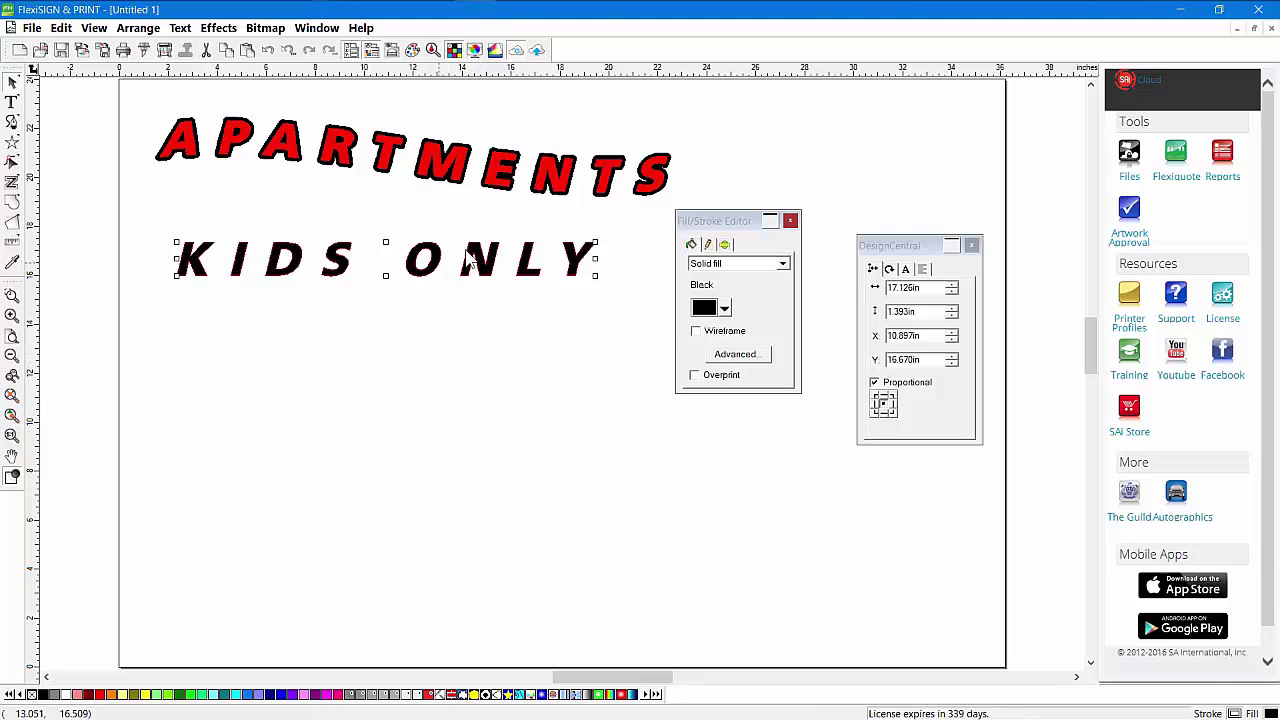
- Copy the APARTMENTS graphic style onto KIDS ONLY and tuck it just beneath APARTMENTS
{"action": "left_click", "coordinate": [401, 204]}
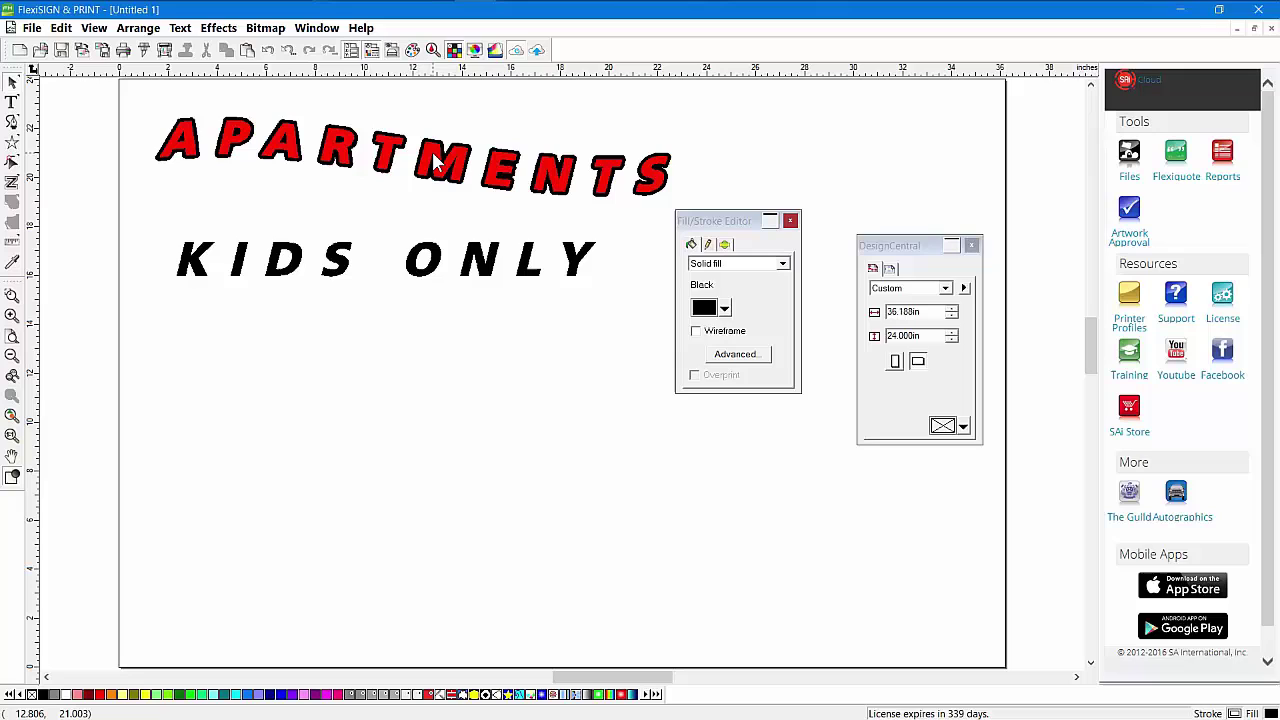
{"action": "left_click", "coordinate": [347, 162]}
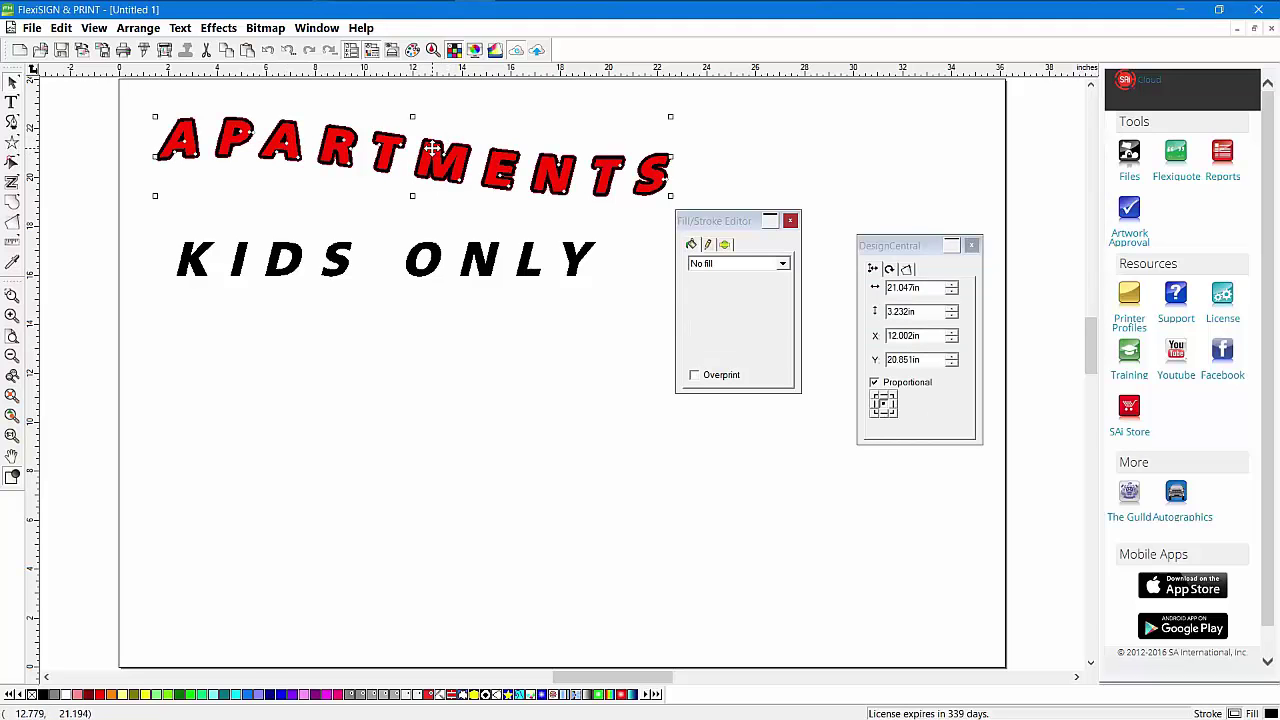
{"action": "right_click", "coordinate": [436, 158]}
{"action": "mouse_move", "coordinate": [498, 264]}
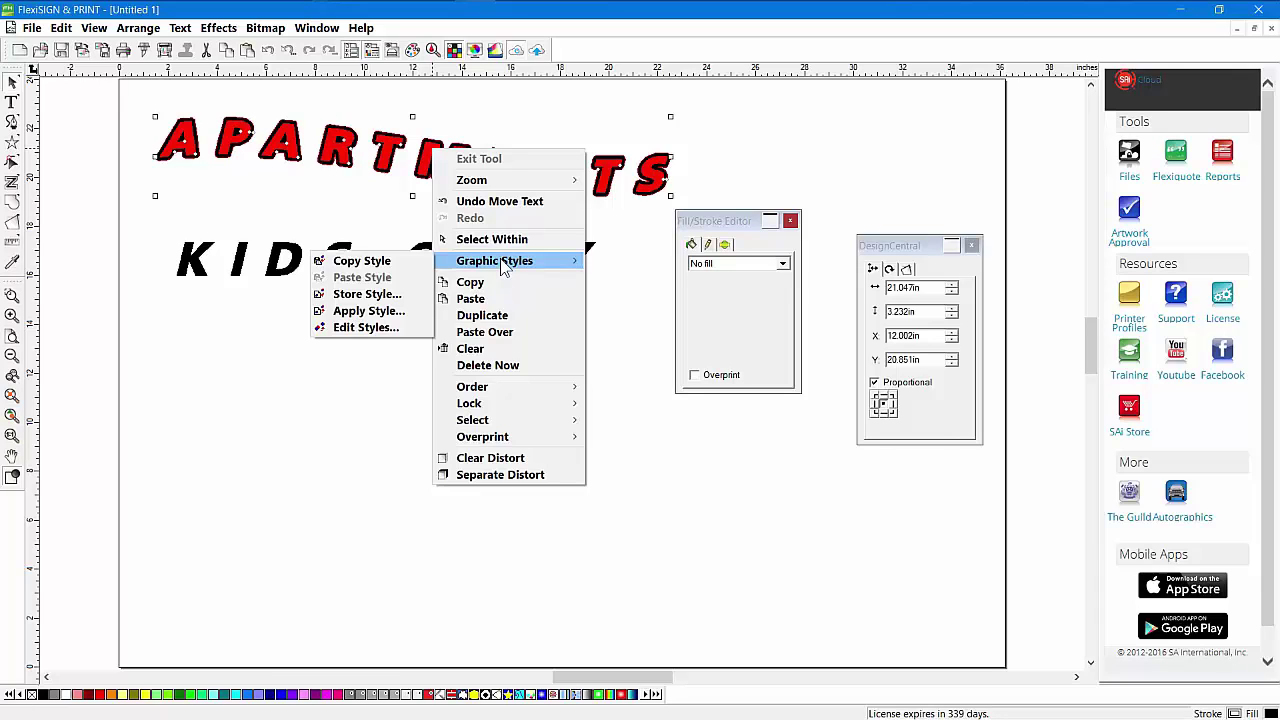
{"action": "left_click", "coordinate": [390, 262]}
{"action": "left_click", "coordinate": [443, 255]}
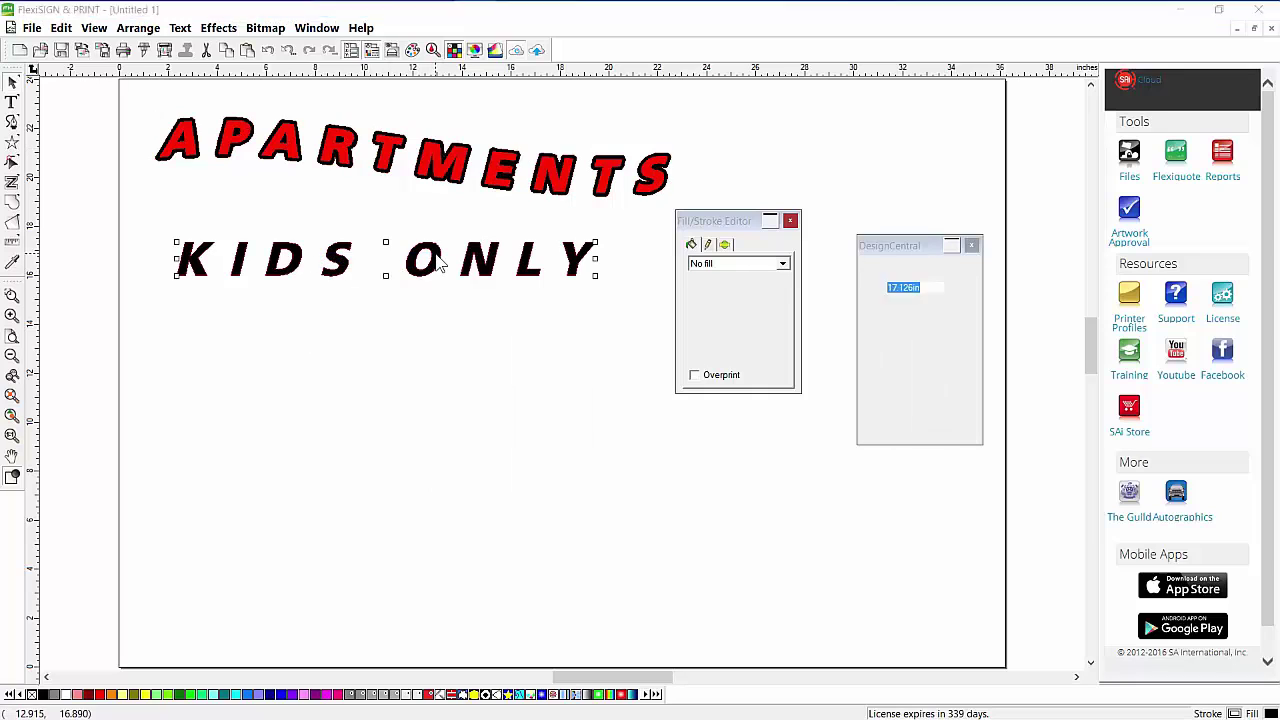
{"action": "right_click", "coordinate": [440, 258]}
{"action": "mouse_move", "coordinate": [470, 365]}
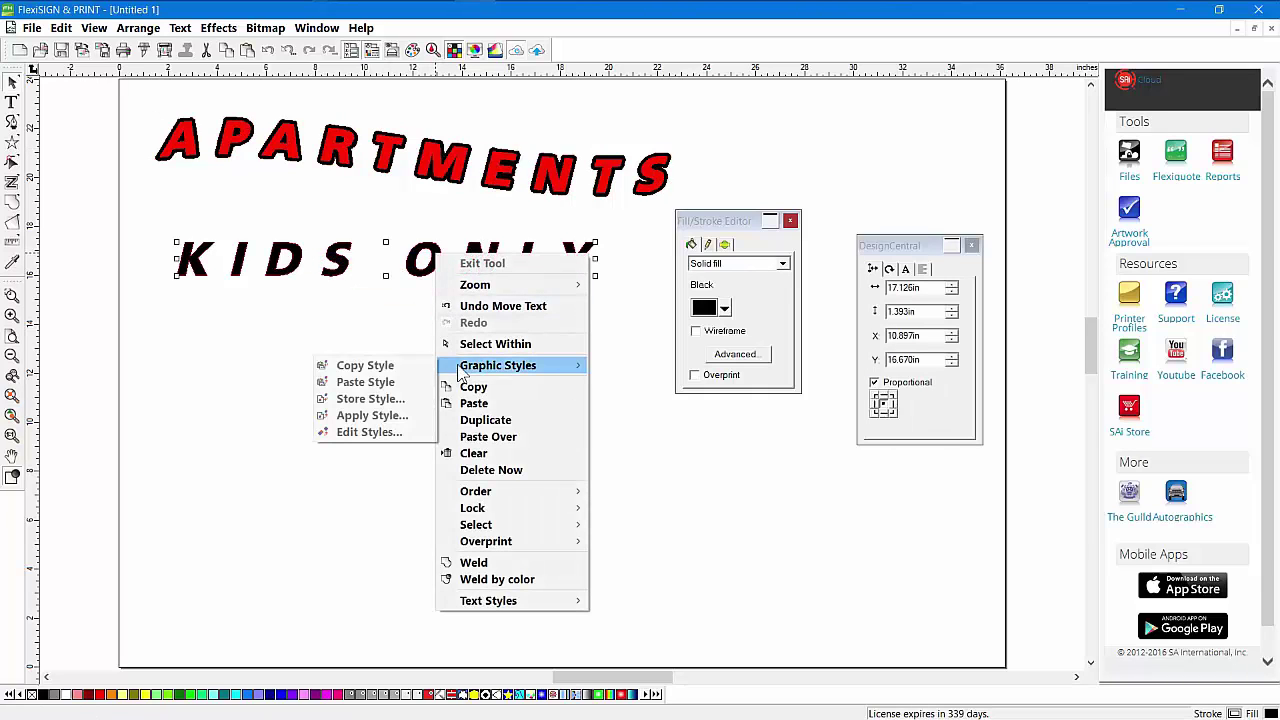
{"action": "left_click", "coordinate": [390, 382]}
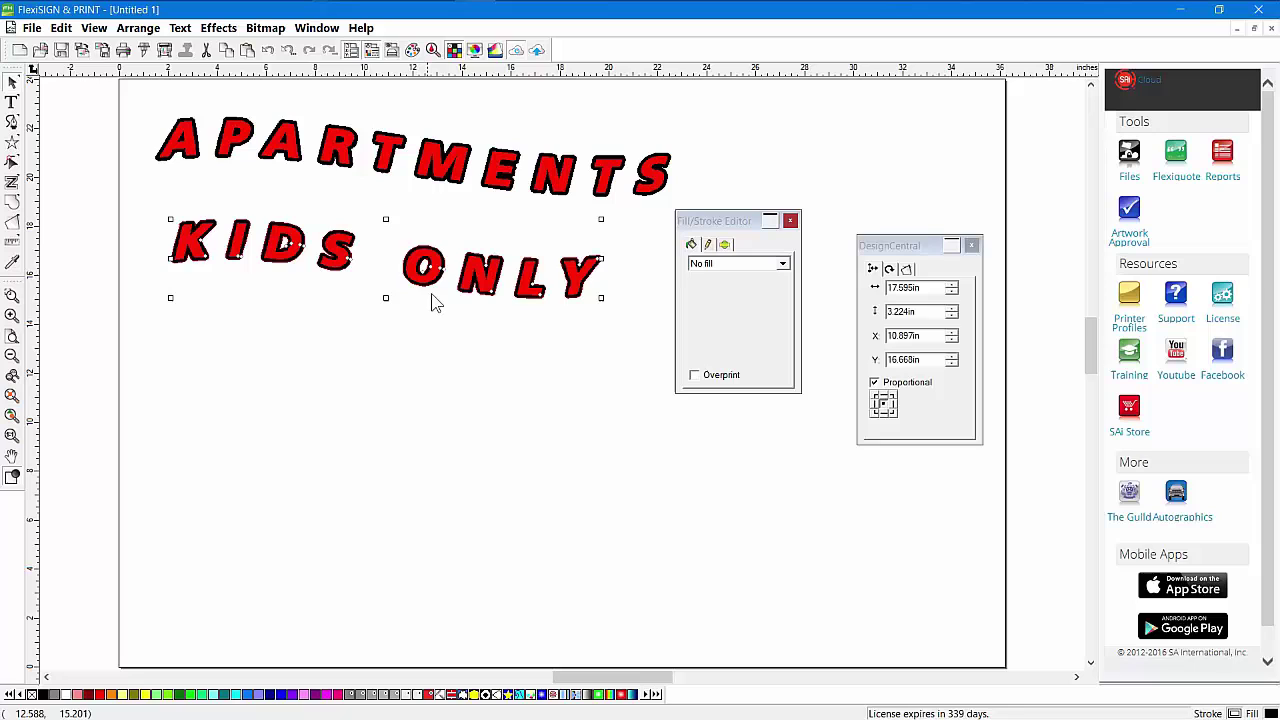
{"action": "left_click_drag", "start_coordinate": [425, 272], "coordinate": [421, 229]}
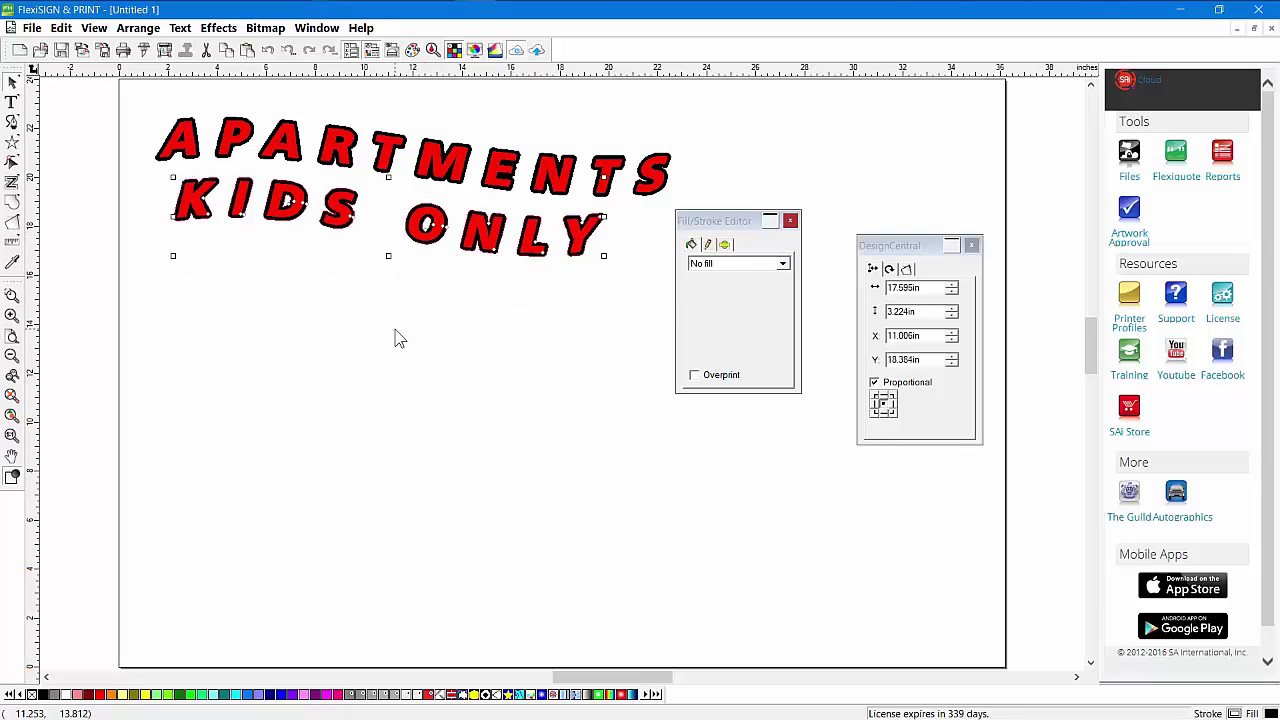
{"action": "left_click", "coordinate": [397, 337]}
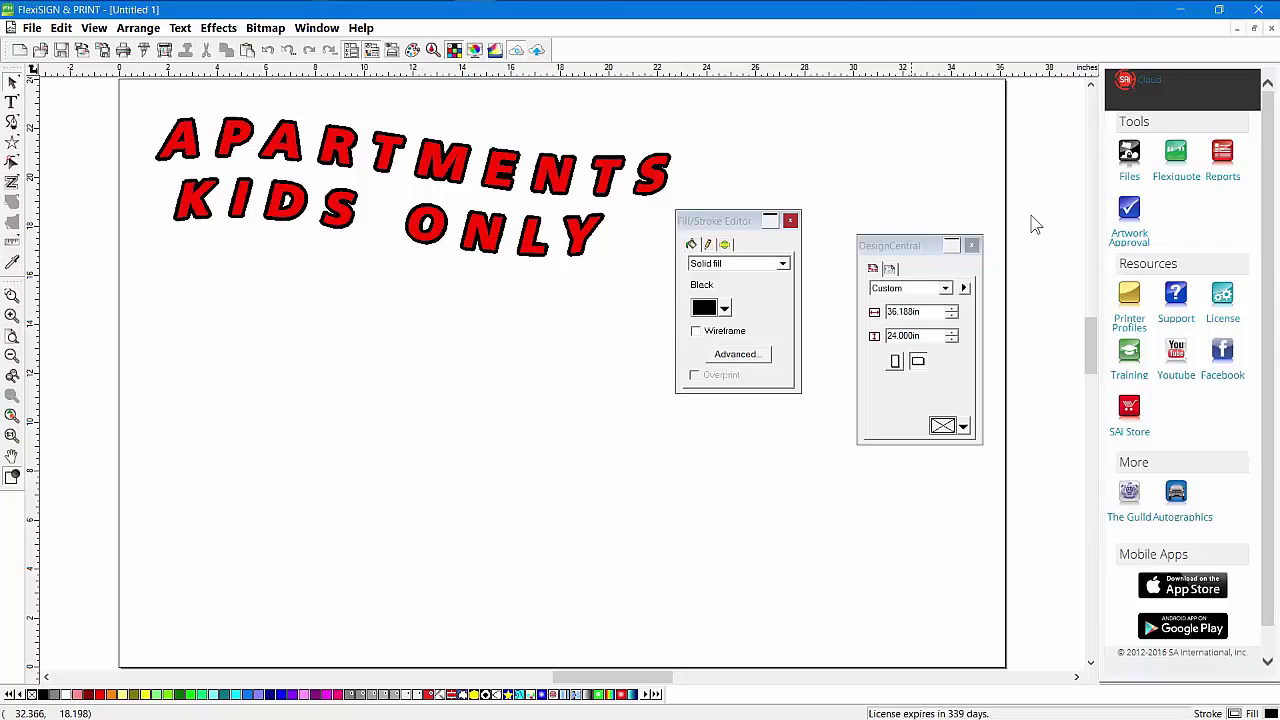
- Close the current drawing without saving and open 1fish.fs
{"action": "left_click", "coordinate": [1175, 103]}
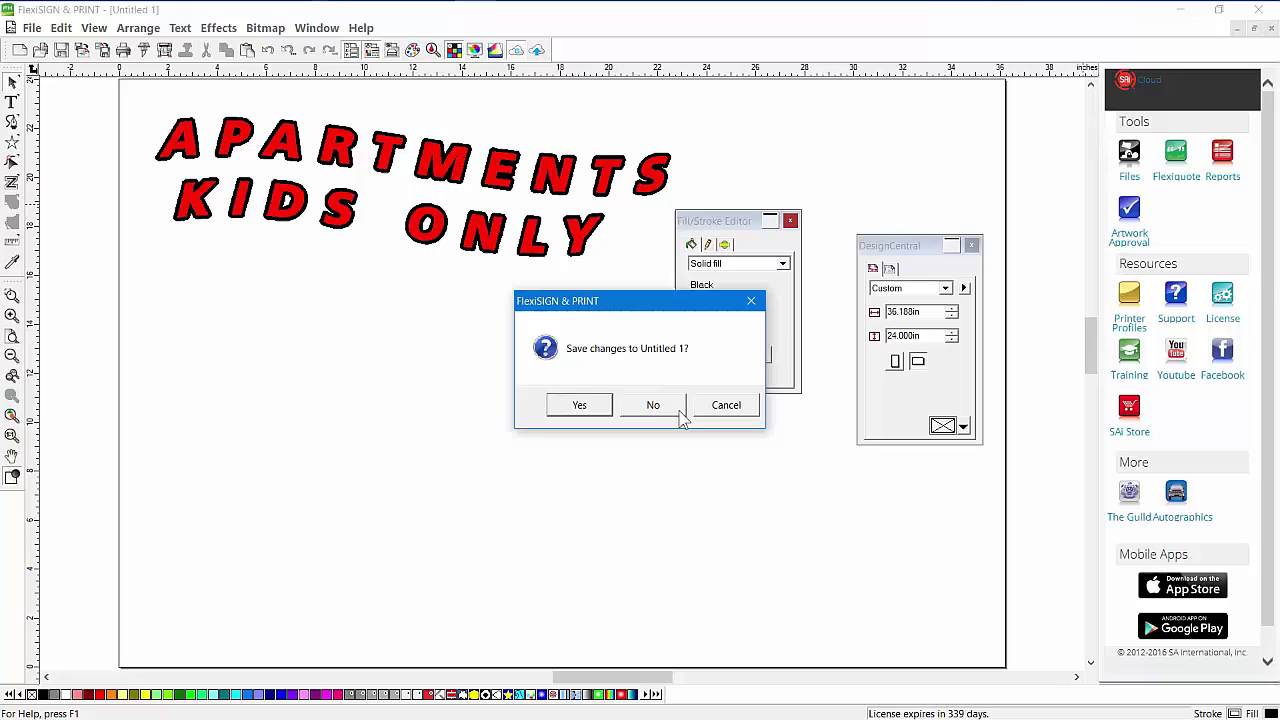
{"action": "left_click", "coordinate": [655, 403]}
{"action": "left_click", "coordinate": [44, 51]}
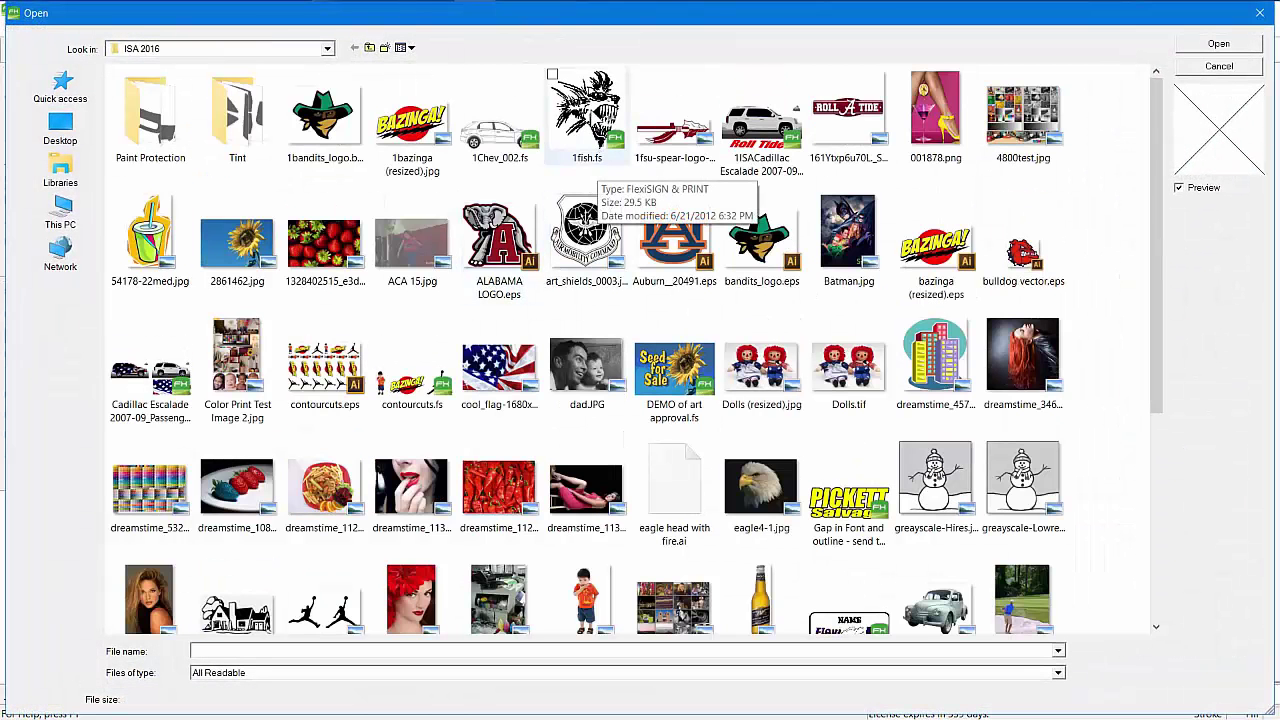
{"action": "double_click", "coordinate": [588, 112]}
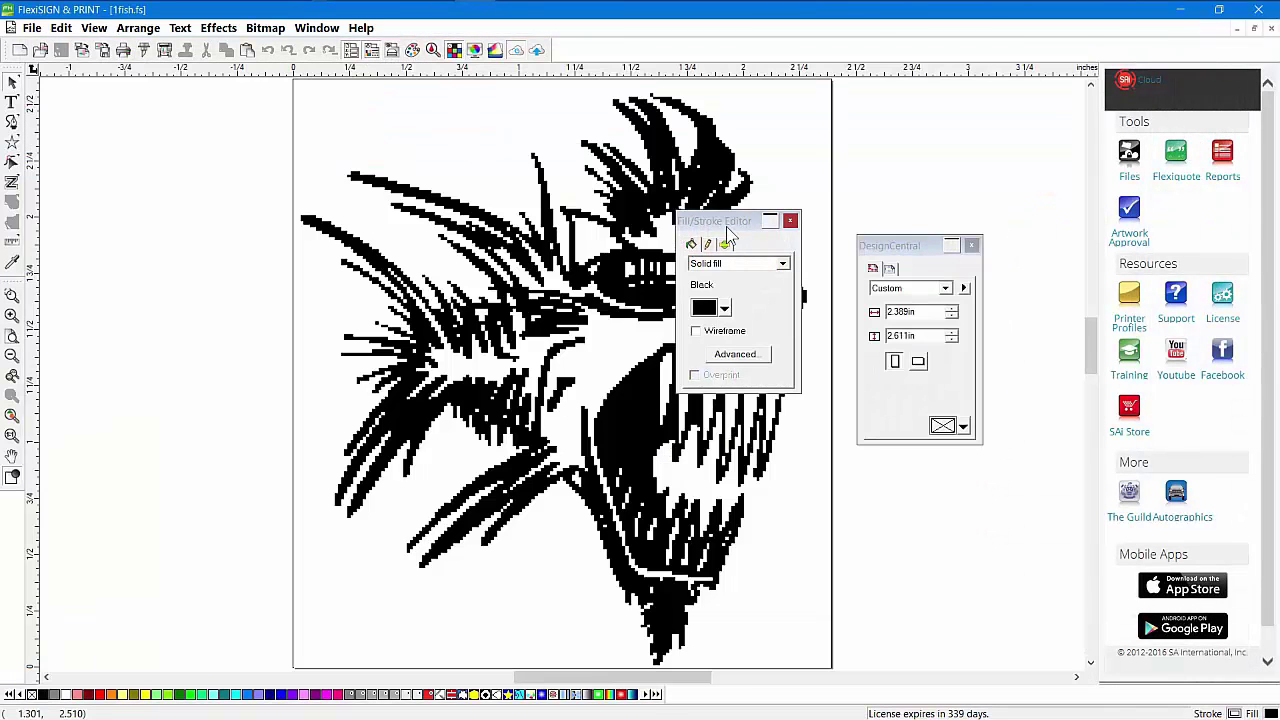
- Hide the page border and check the fish bitmap is 172 x 188 pixels at 72 PPI
{"action": "mouse_move", "coordinate": [726, 226]}
{"action": "left_mouse_down"}
{"action": "mouse_move", "coordinate": [894, 114]}
{"action": "mouse_move", "coordinate": [918, 81]}
{"action": "left_mouse_up"}
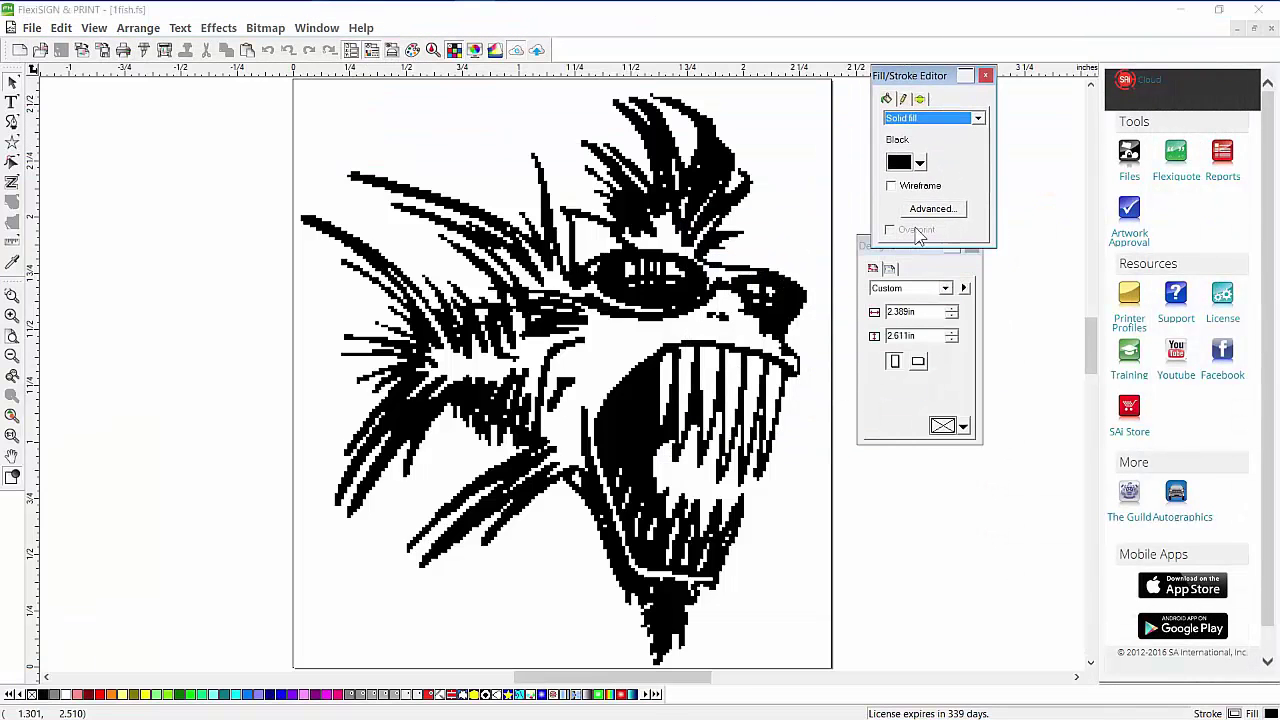
{"action": "left_click", "coordinate": [907, 281]}
{"action": "left_click_drag", "start_coordinate": [910, 255], "coordinate": [910, 306]}
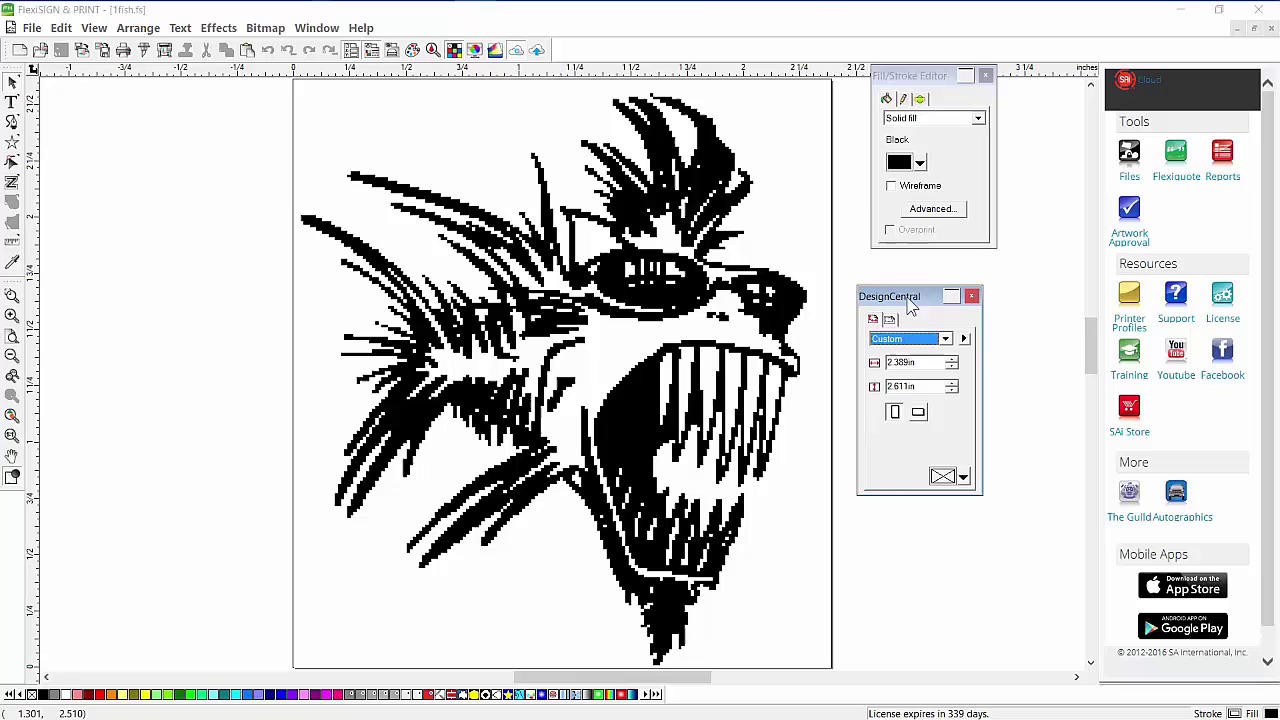
{"action": "left_click", "coordinate": [964, 338]}
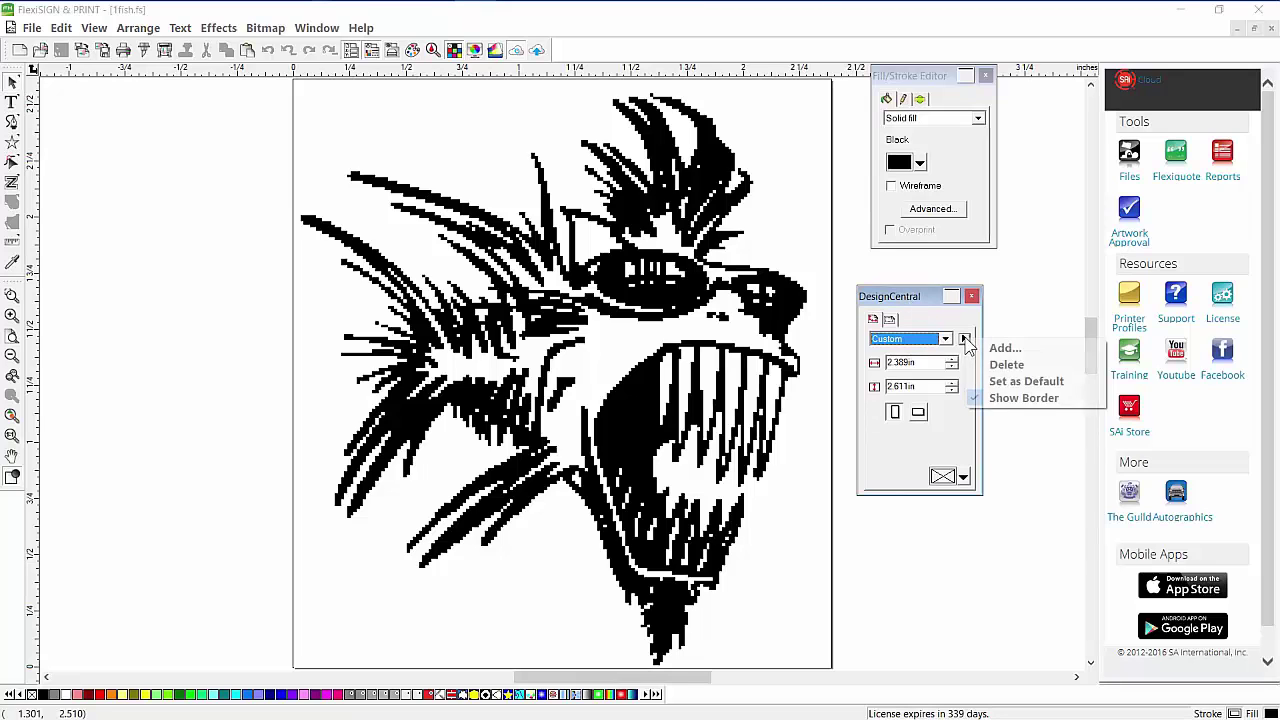
{"action": "left_click", "coordinate": [1023, 398]}
{"action": "left_click", "coordinate": [659, 285]}
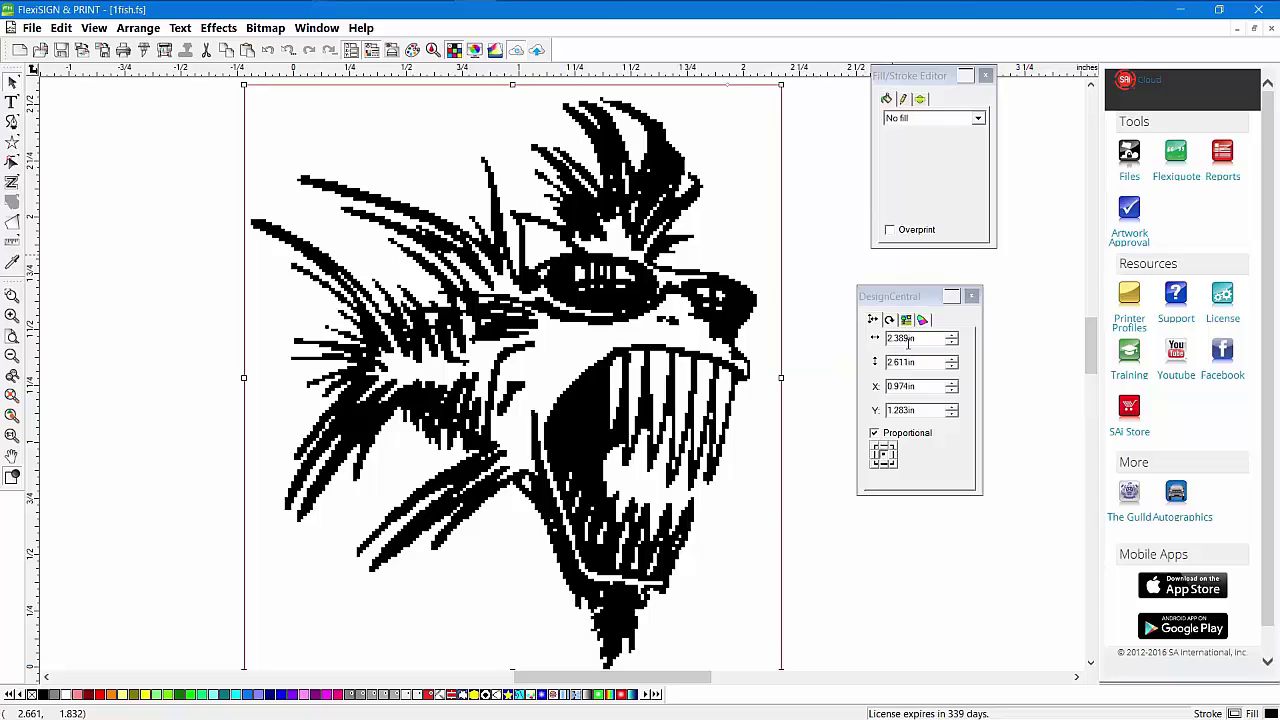
{"action": "left_click", "coordinate": [908, 322]}
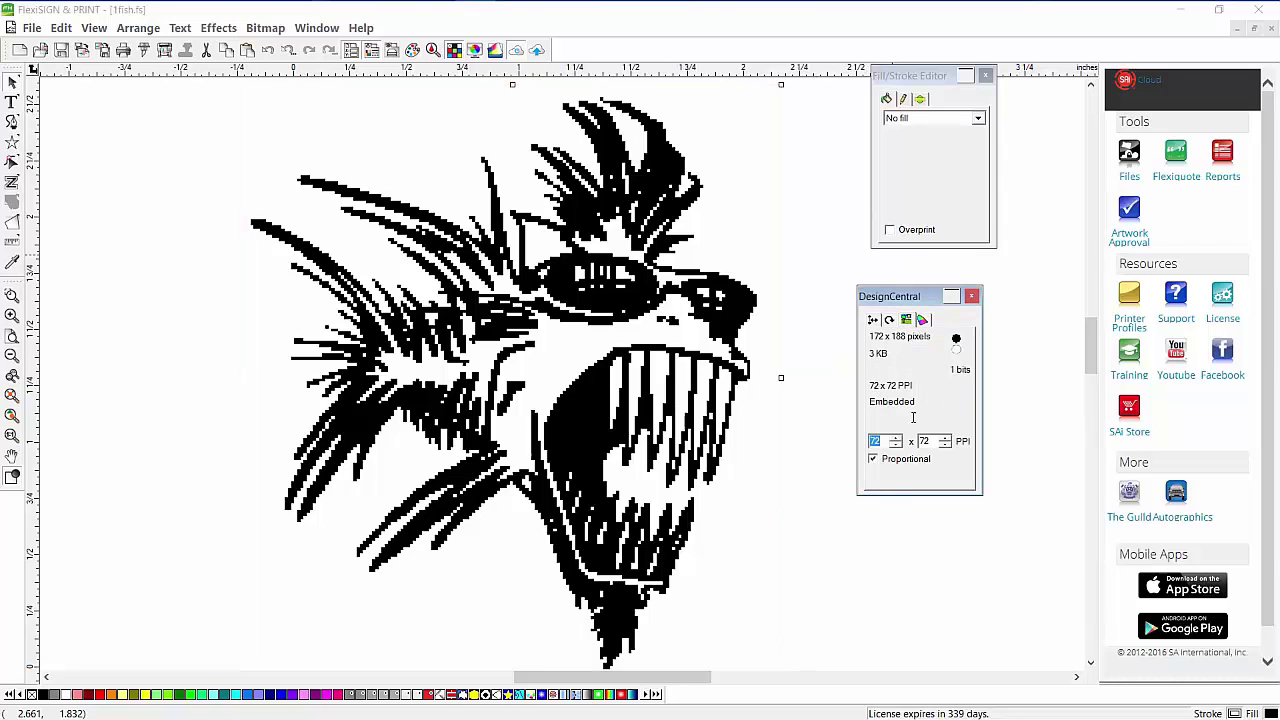
- Vectorize the fish bitmap as Bezier curves and set the pixelated original beside it
{"action": "left_click", "coordinate": [814, 229]}
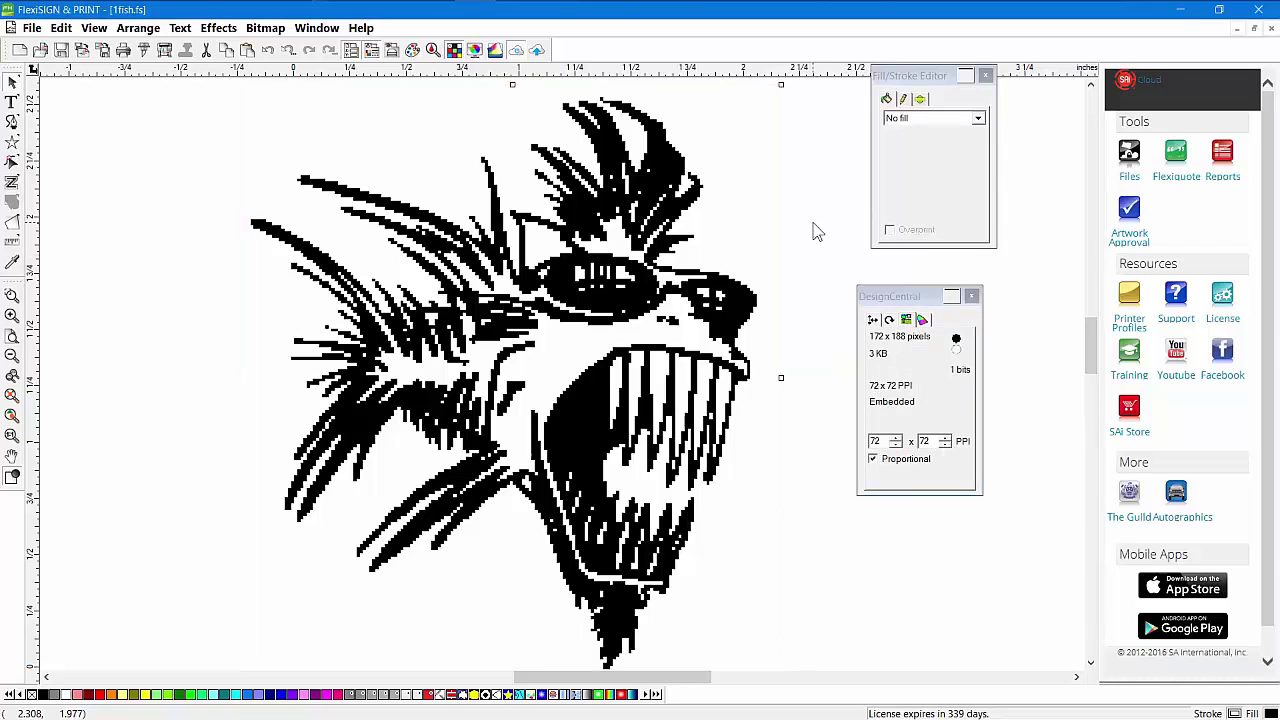
{"action": "left_click", "coordinate": [652, 320]}
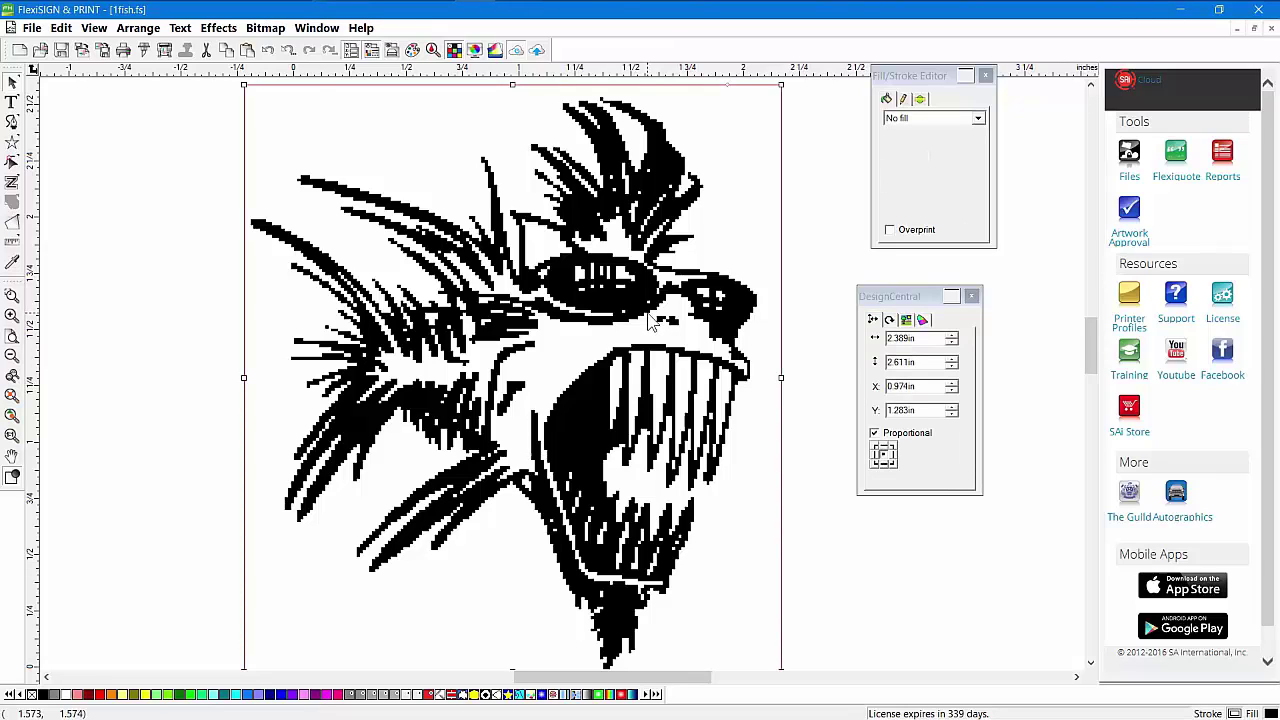
{"action": "left_click", "coordinate": [265, 28]}
{"action": "mouse_move", "coordinate": [230, 168]}
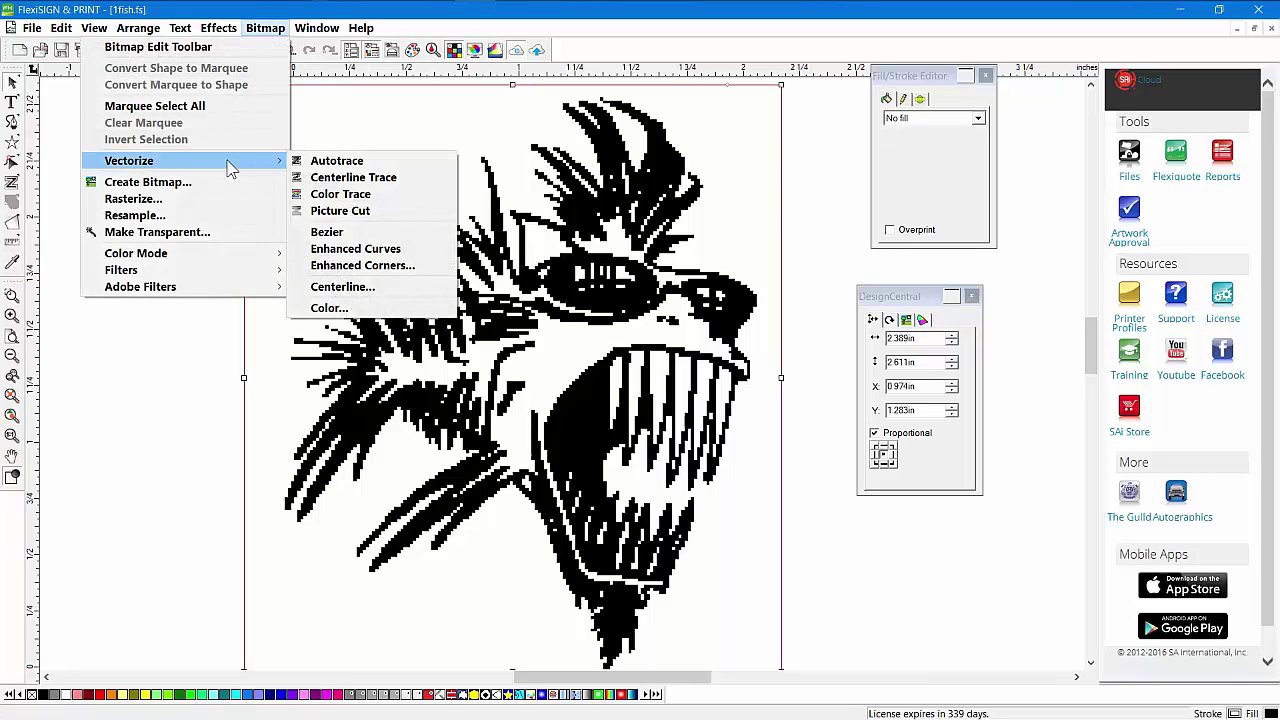
{"action": "left_click", "coordinate": [333, 236]}
{"action": "mouse_move", "coordinate": [746, 189]}
{"action": "left_mouse_down"}
{"action": "mouse_move", "coordinate": [487, 205]}
{"action": "mouse_move", "coordinate": [207, 200]}
{"action": "left_mouse_up"}
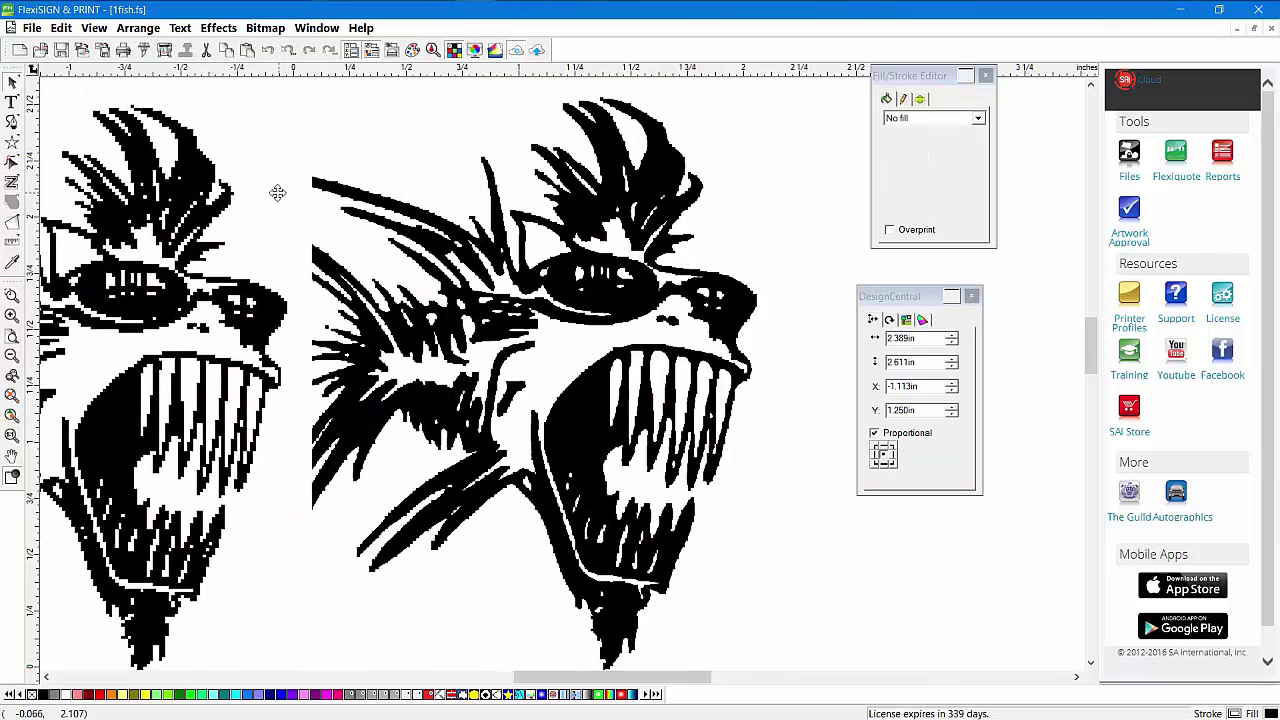
- Close the SAi Cloud panel and Fill/Stroke Editor, and frame both fish in view
{"action": "left_click", "coordinate": [12, 395]}
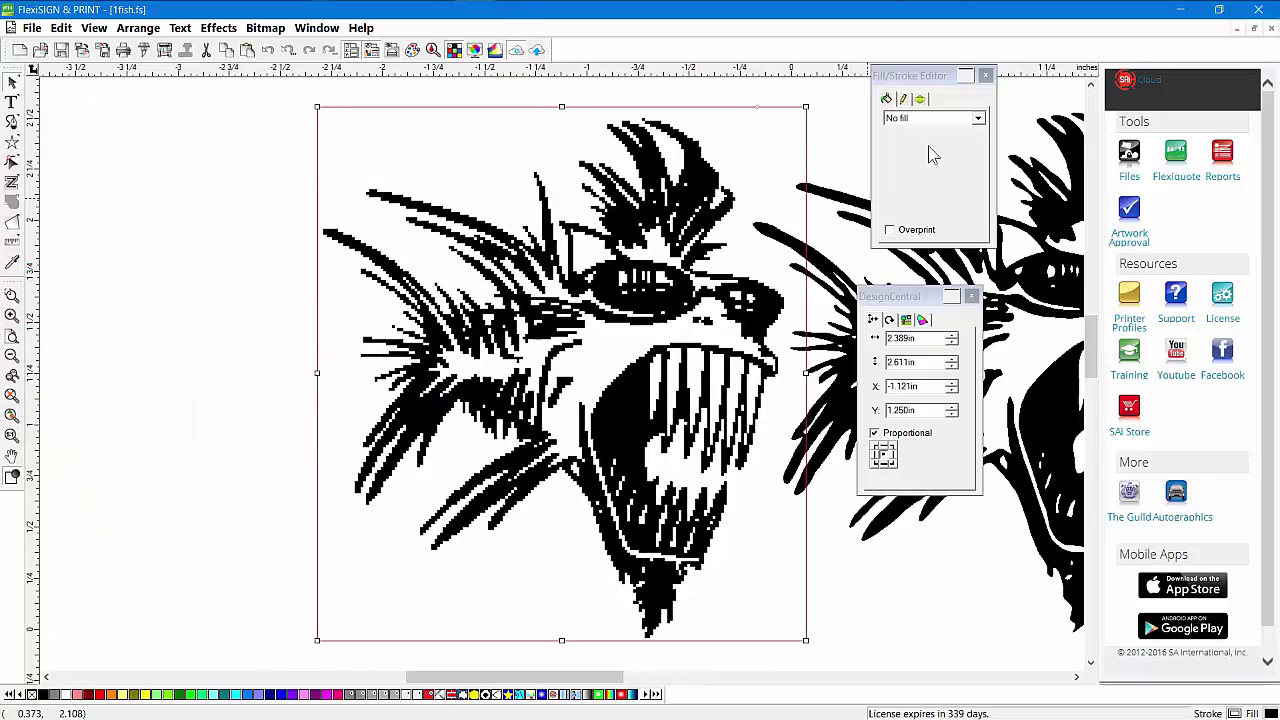
{"action": "left_click", "coordinate": [517, 52]}
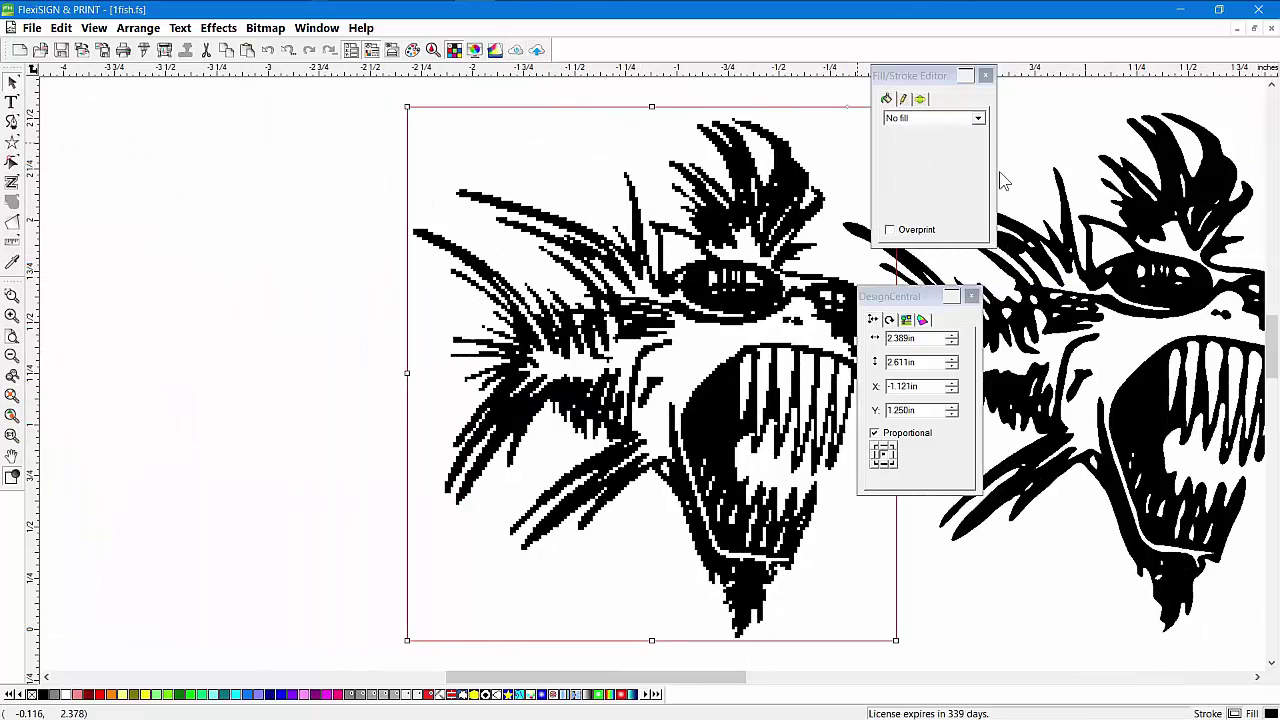
{"action": "left_click", "coordinate": [12, 420]}
{"action": "left_click_drag", "start_coordinate": [950, 82], "coordinate": [1177, 107]}
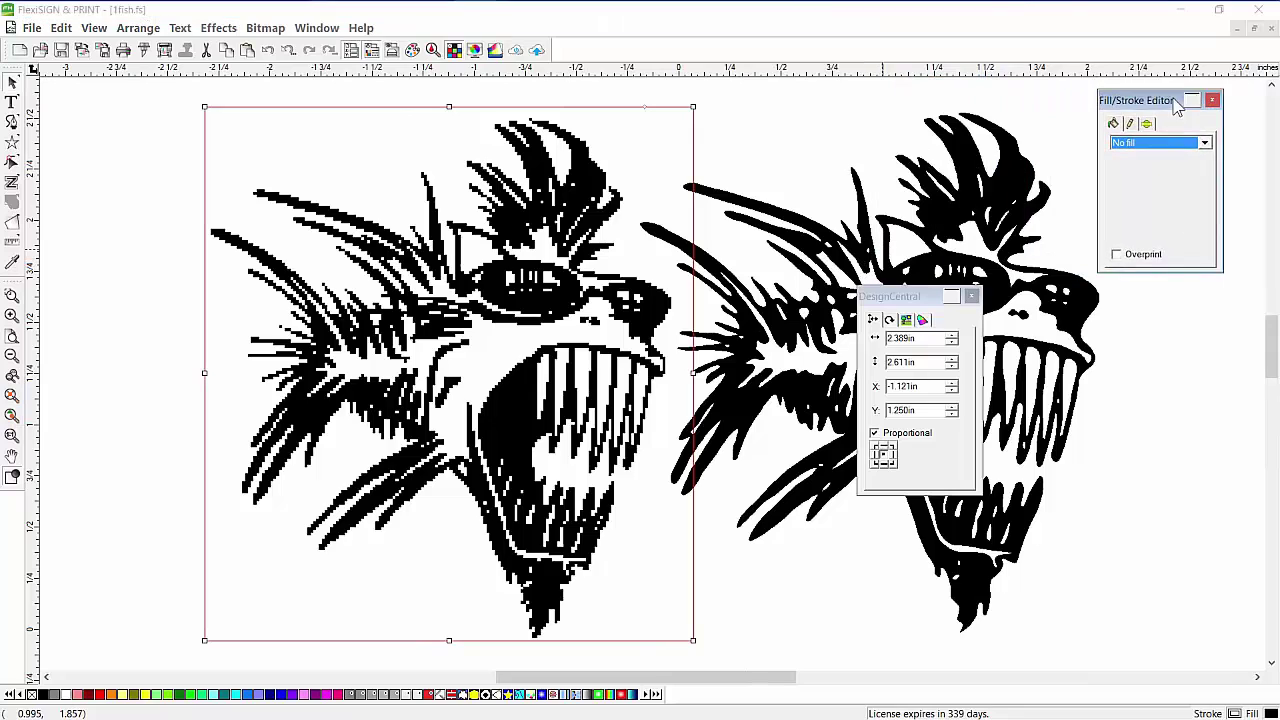
{"action": "left_click", "coordinate": [1212, 100]}
{"action": "mouse_move", "coordinate": [926, 294]}
{"action": "left_mouse_down"}
{"action": "mouse_move", "coordinate": [1168, 160]}
{"action": "mouse_move", "coordinate": [1188, 128]}
{"action": "left_mouse_up"}
{"action": "left_click", "coordinate": [789, 602]}
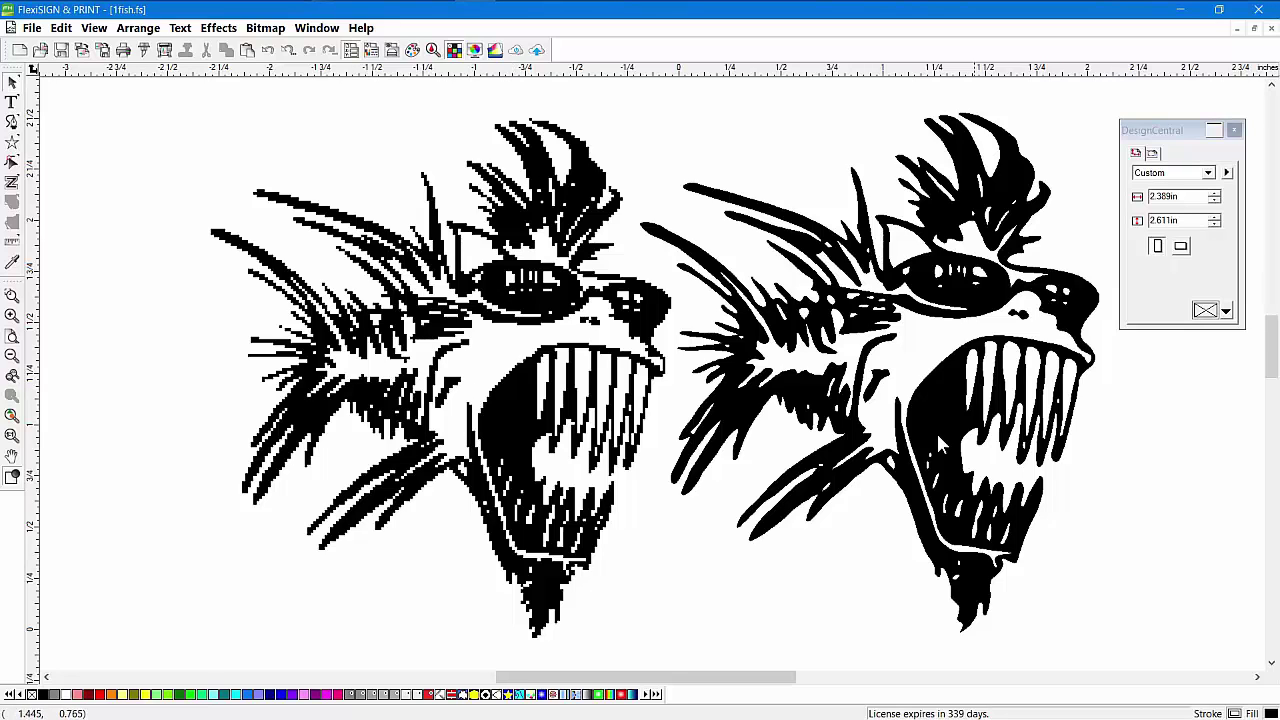
- View the traced fish in wireframe, select its 204 nodes, and review the Vectorize options
{"action": "left_click", "coordinate": [12, 477]}
{"action": "left_click", "coordinate": [12, 162]}
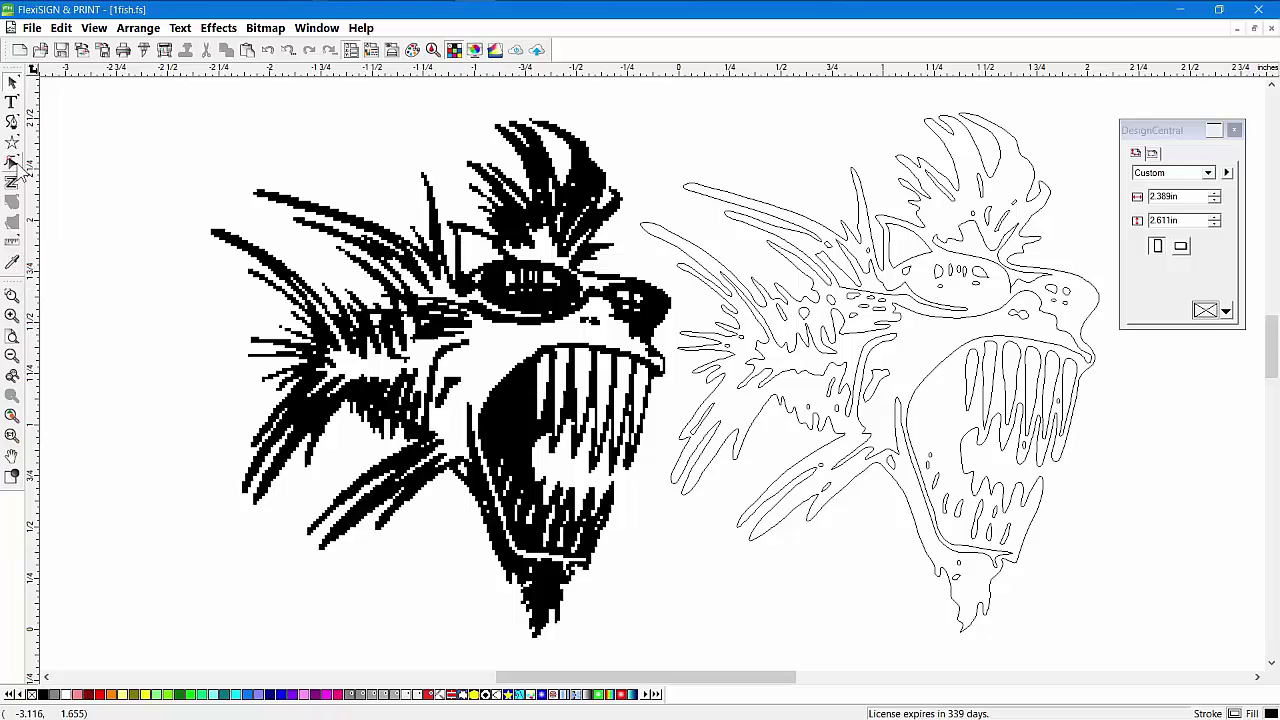
{"action": "left_click_drag", "start_coordinate": [893, 210], "coordinate": [1179, 335]}
{"action": "left_click", "coordinate": [1146, 439]}
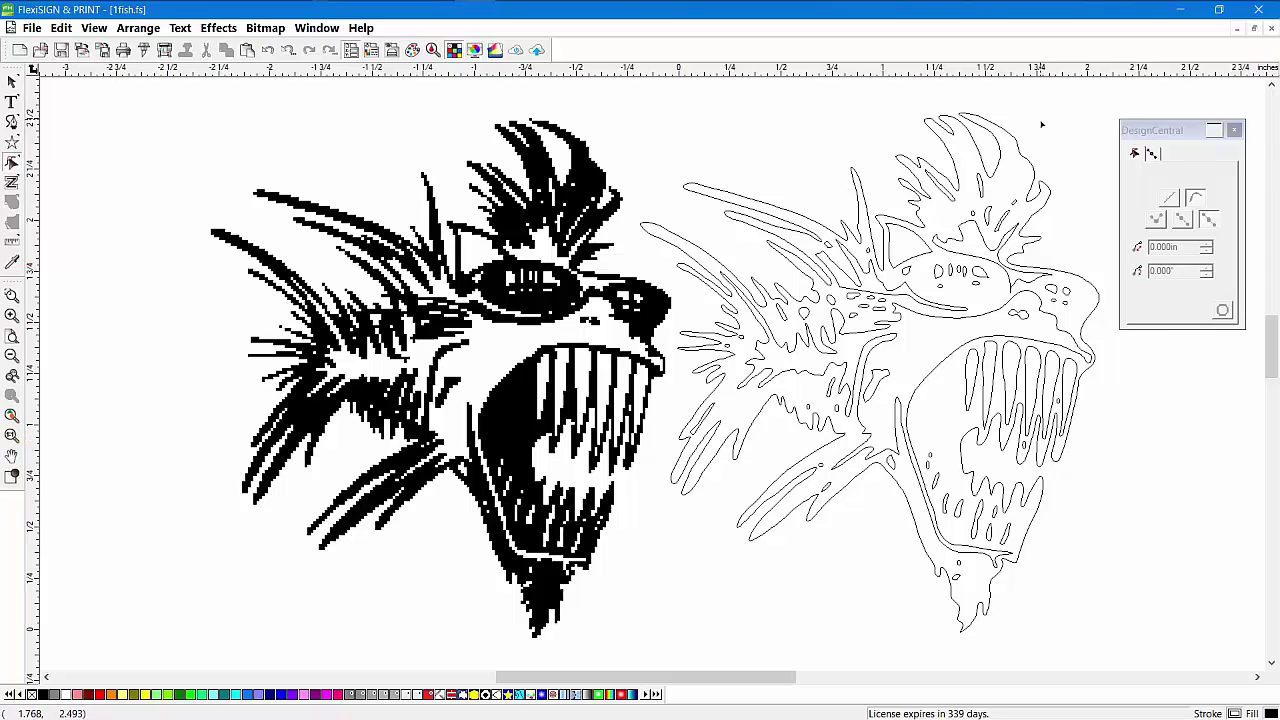
{"action": "left_click", "coordinate": [265, 28]}
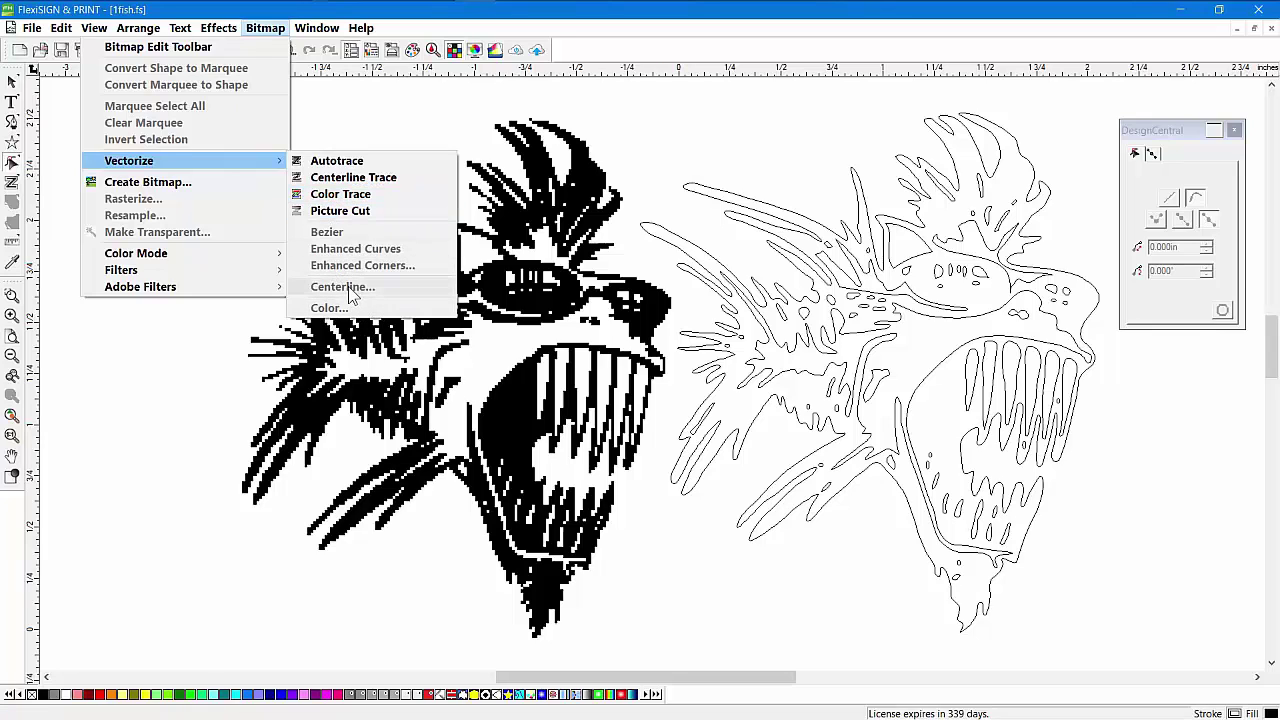
{"action": "left_click", "coordinate": [136, 380]}
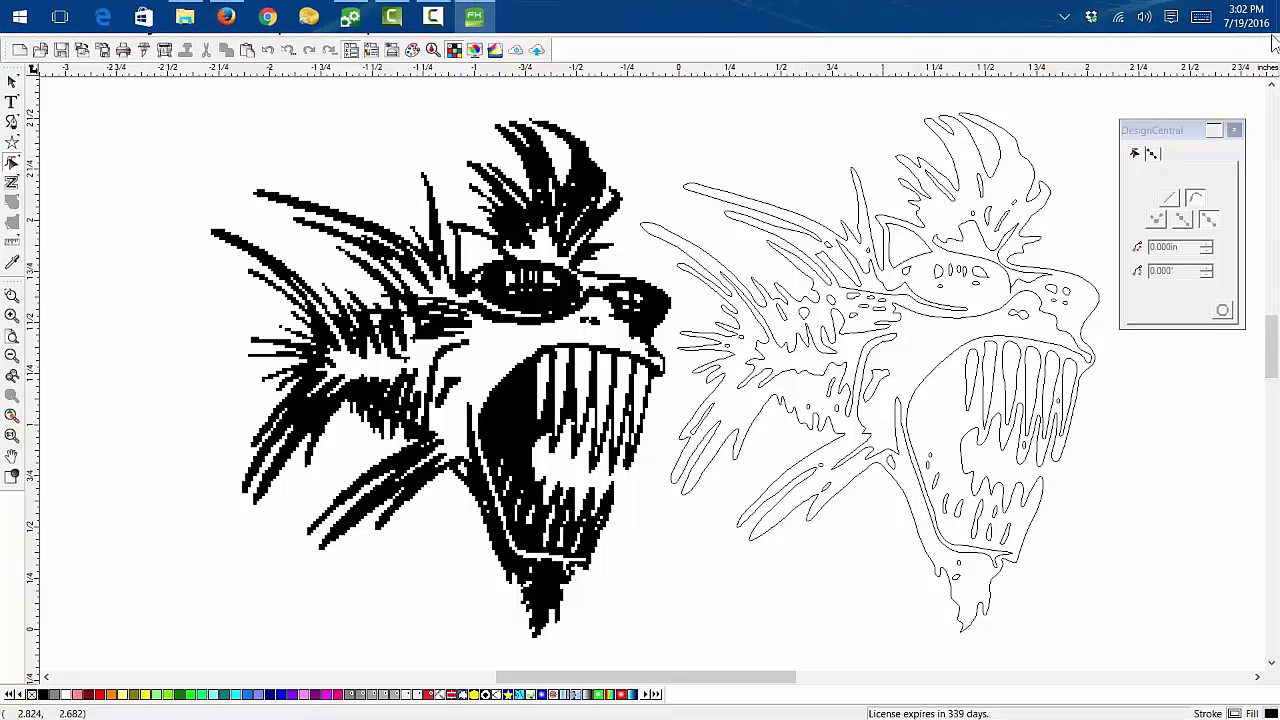
- Close 1fish.fs without saving and open contourcuts.fs
{"action": "left_click", "coordinate": [1258, 9]}
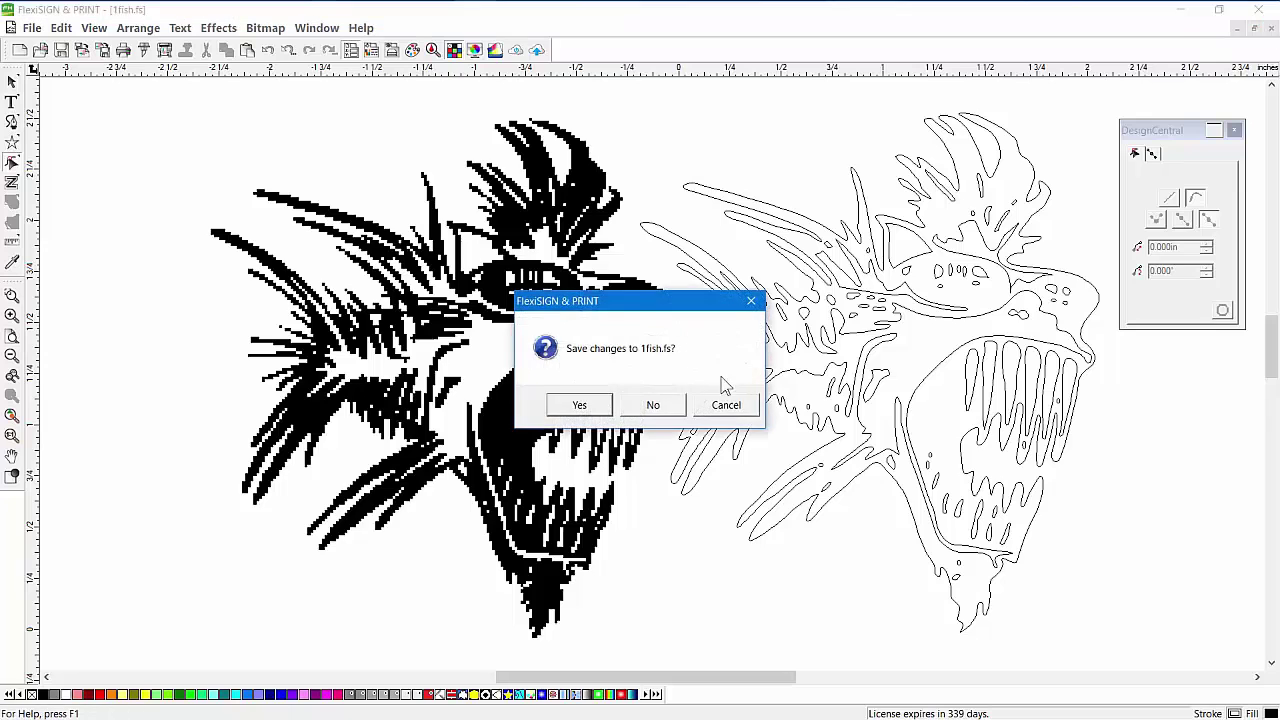
{"action": "left_click", "coordinate": [665, 405]}
{"action": "left_click", "coordinate": [40, 50]}
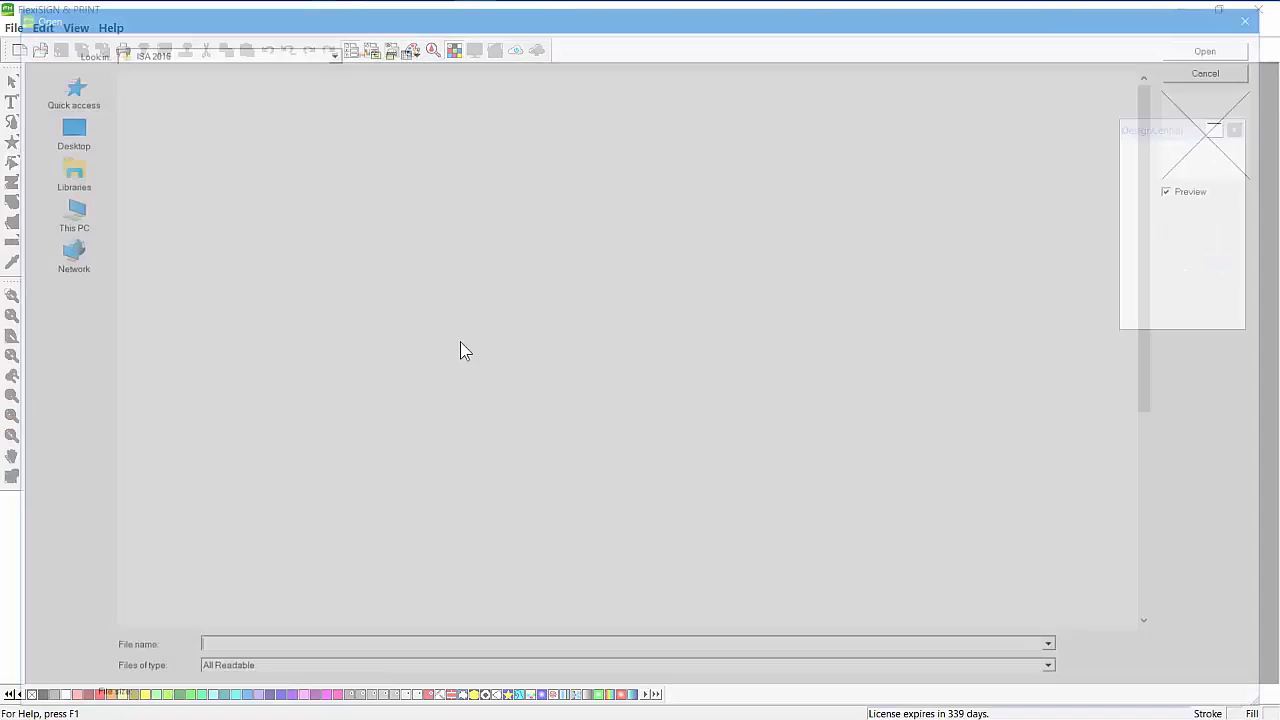
{"action": "double_click", "coordinate": [416, 378]}
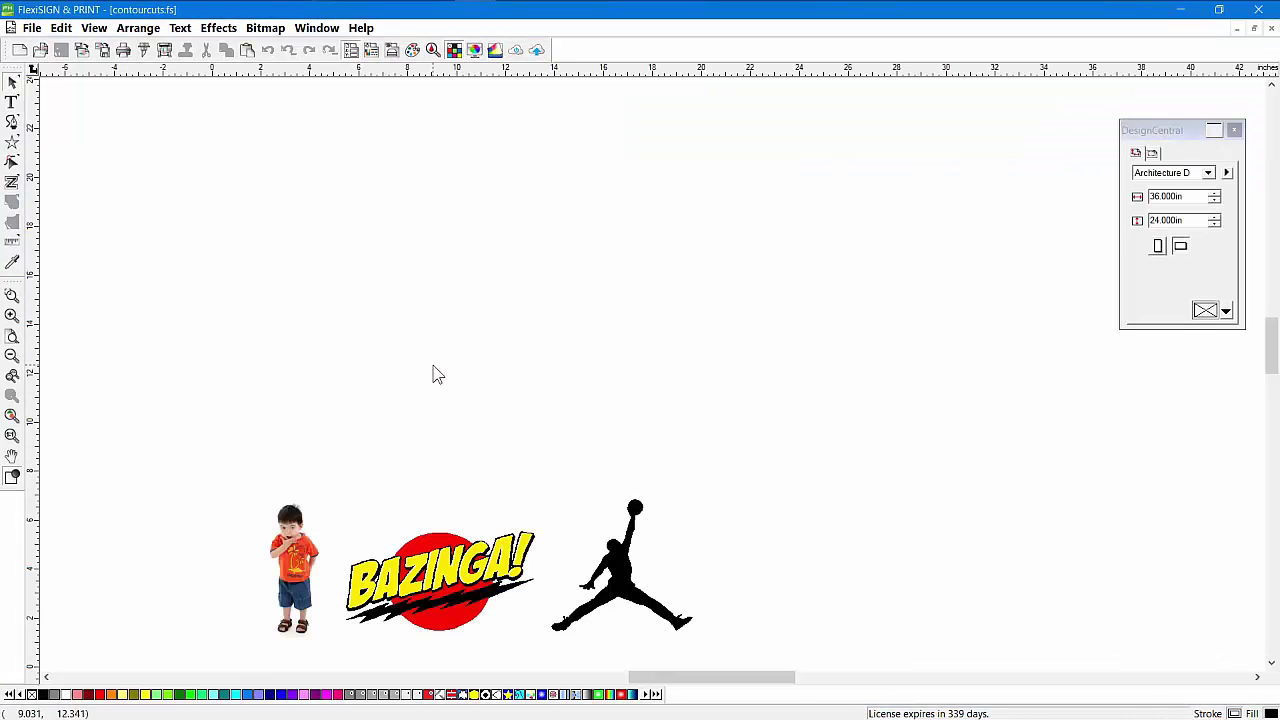
- Move the boy photo to the upper left and enlarge it to 6.660 x 9.990 in
{"action": "left_click", "coordinate": [621, 596]}
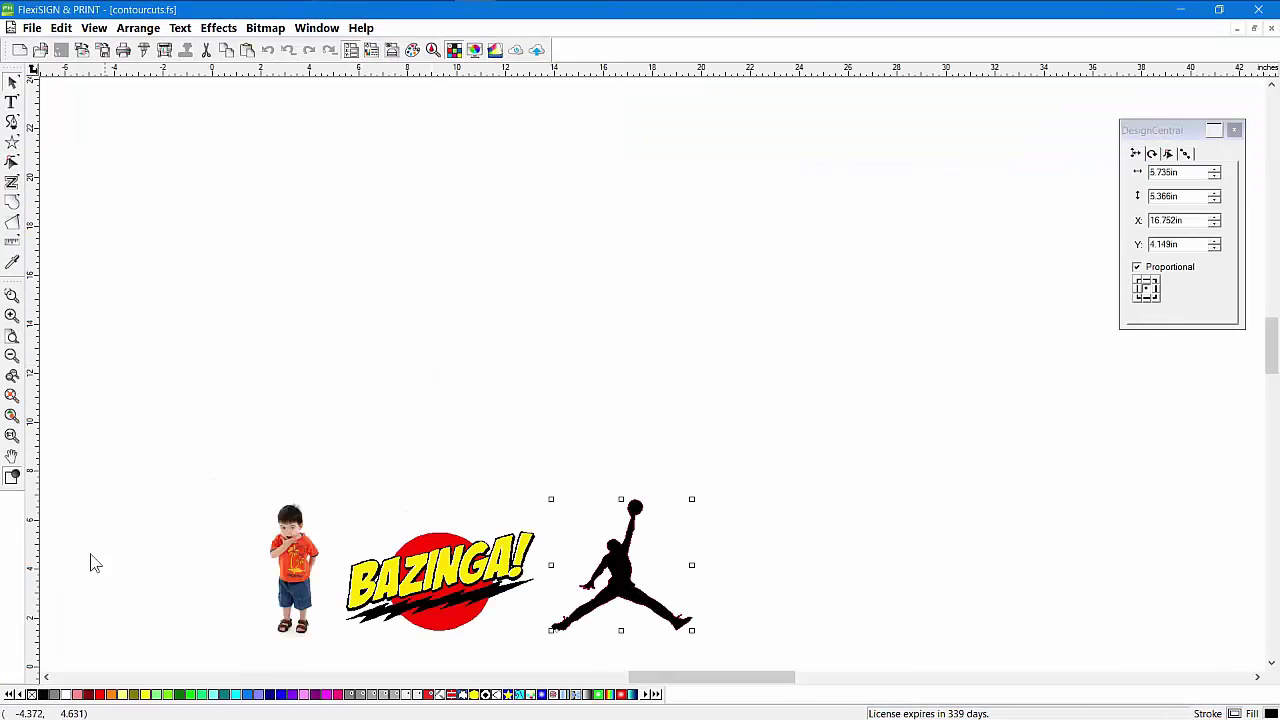
{"action": "left_click", "coordinate": [13, 480]}
{"action": "left_click_drag", "start_coordinate": [288, 580], "coordinate": [282, 245]}
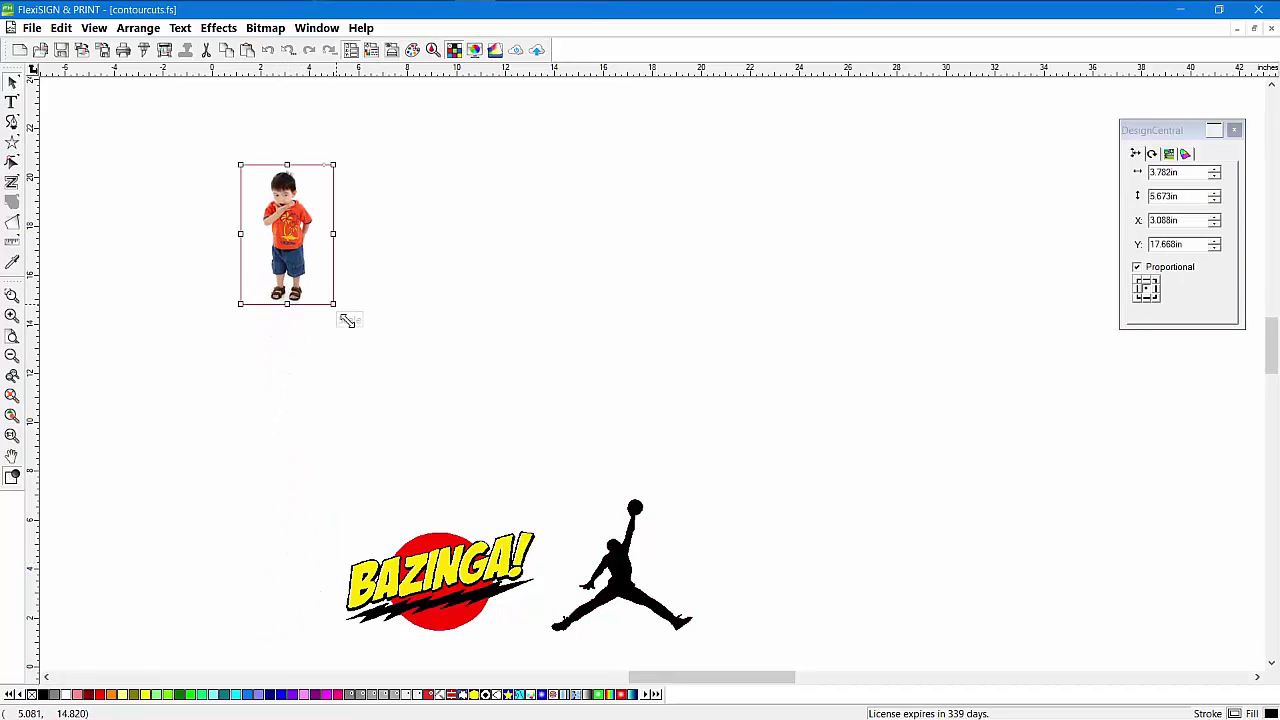
{"action": "left_click_drag", "start_coordinate": [333, 303], "coordinate": [394, 397]}
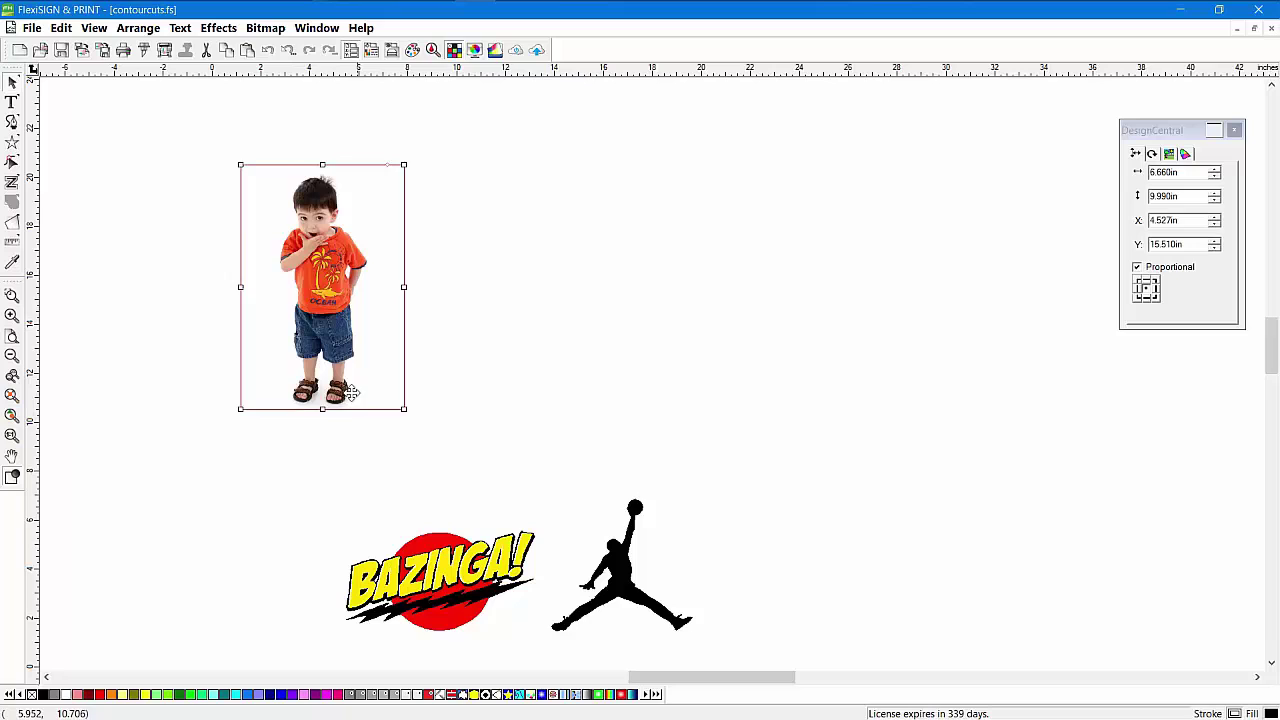
{"action": "left_click_drag", "start_coordinate": [342, 225], "coordinate": [355, 247]}
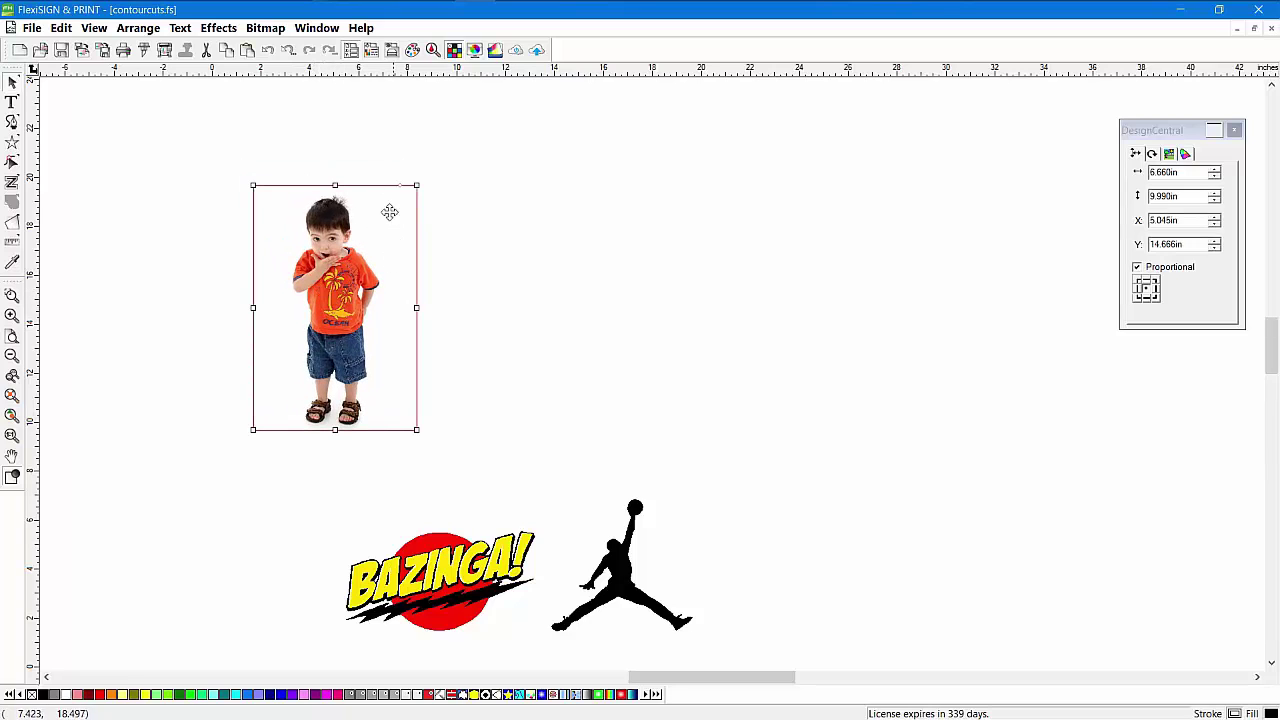
{"action": "left_click", "coordinate": [218, 28]}
{"action": "left_click", "coordinate": [152, 118]}
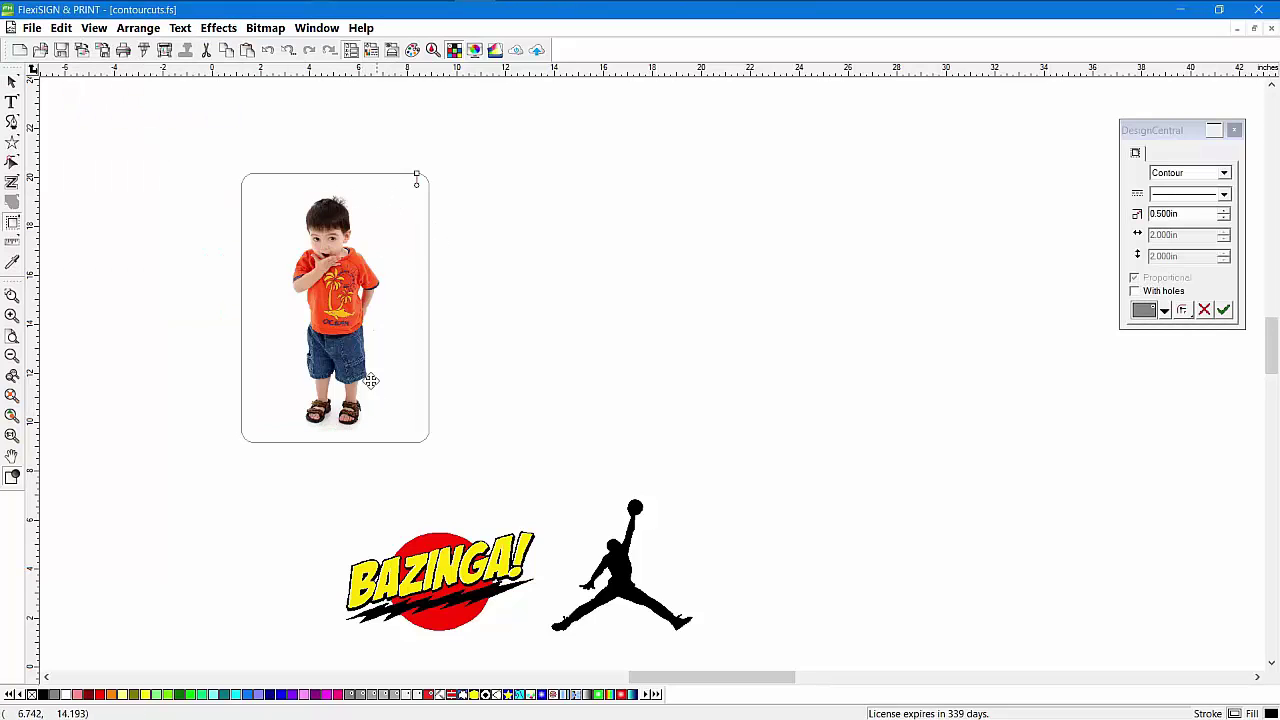
{"action": "key", "text": "Escape"}
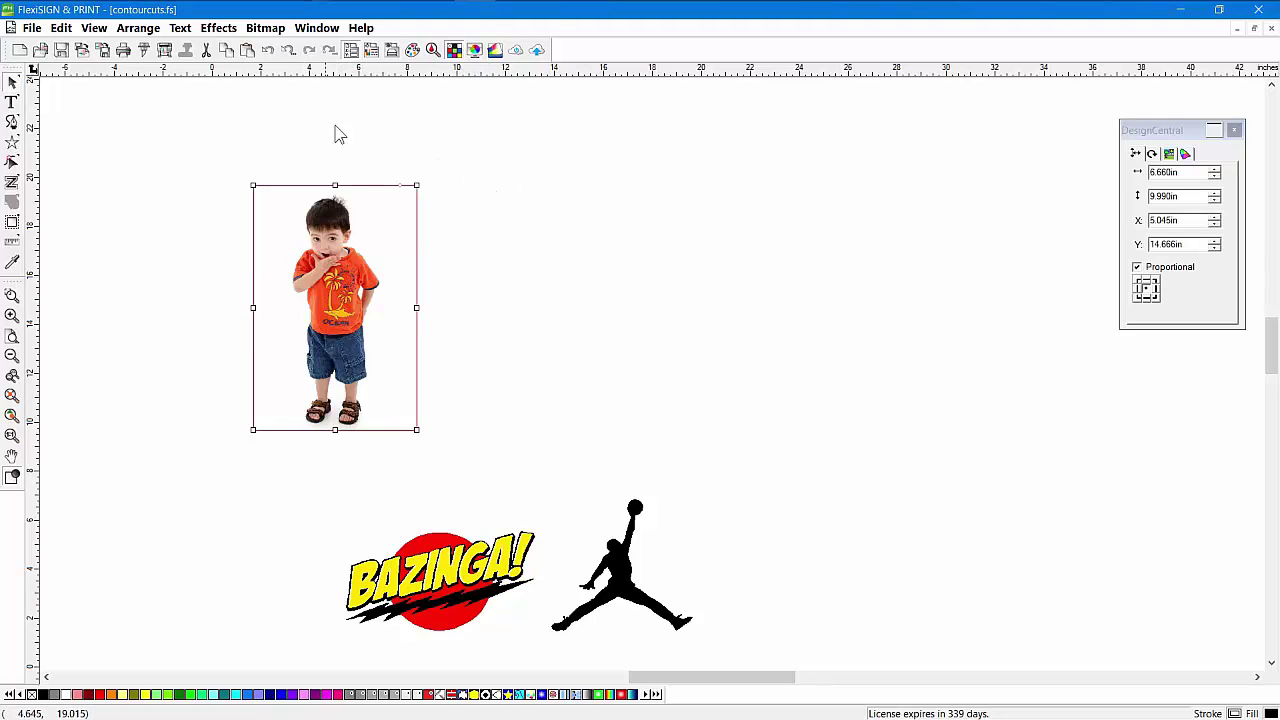
- Make the boy photo's white background transparent with Make Transparent at tolerance 32
{"action": "left_click", "coordinate": [265, 28]}
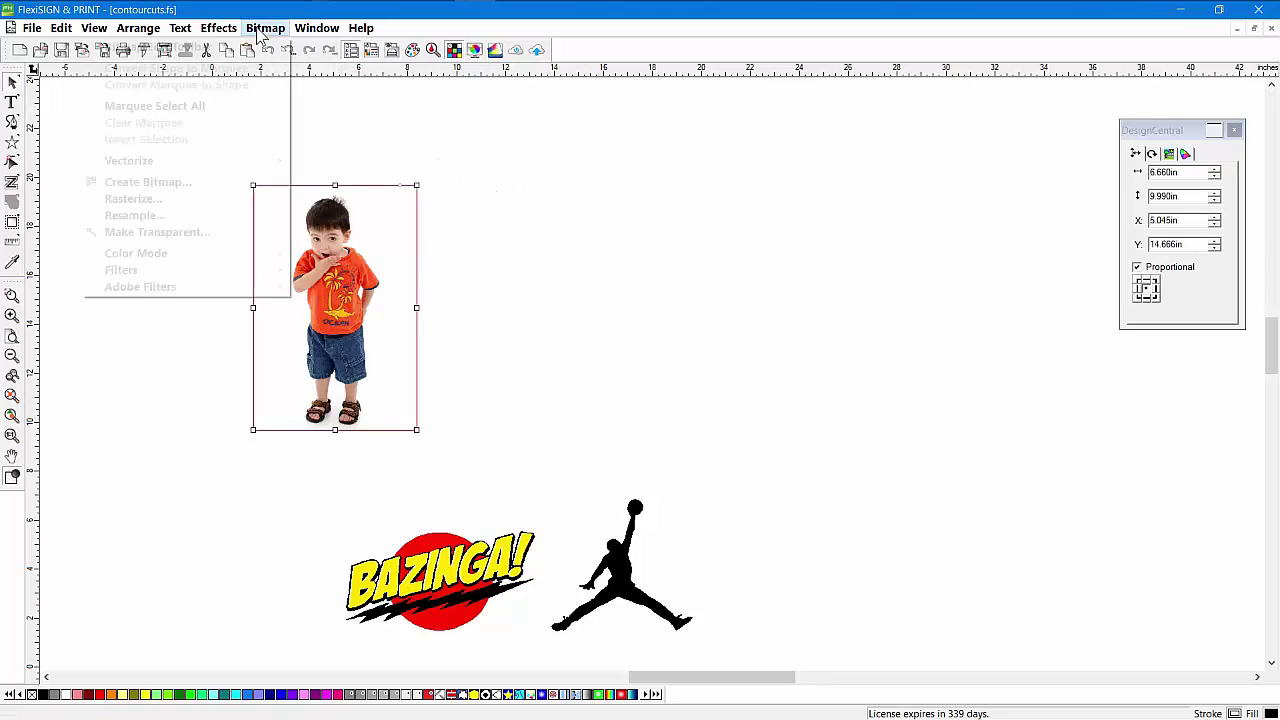
{"action": "left_click", "coordinate": [160, 232]}
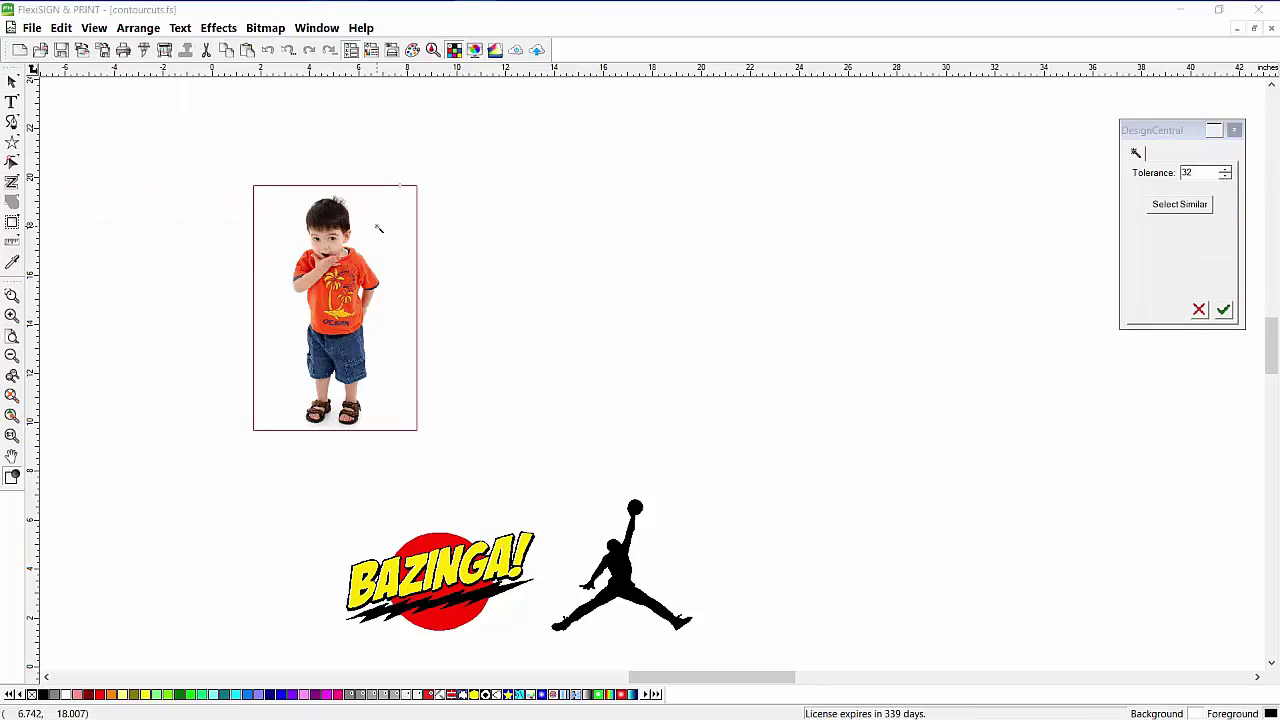
{"action": "left_click", "coordinate": [378, 229]}
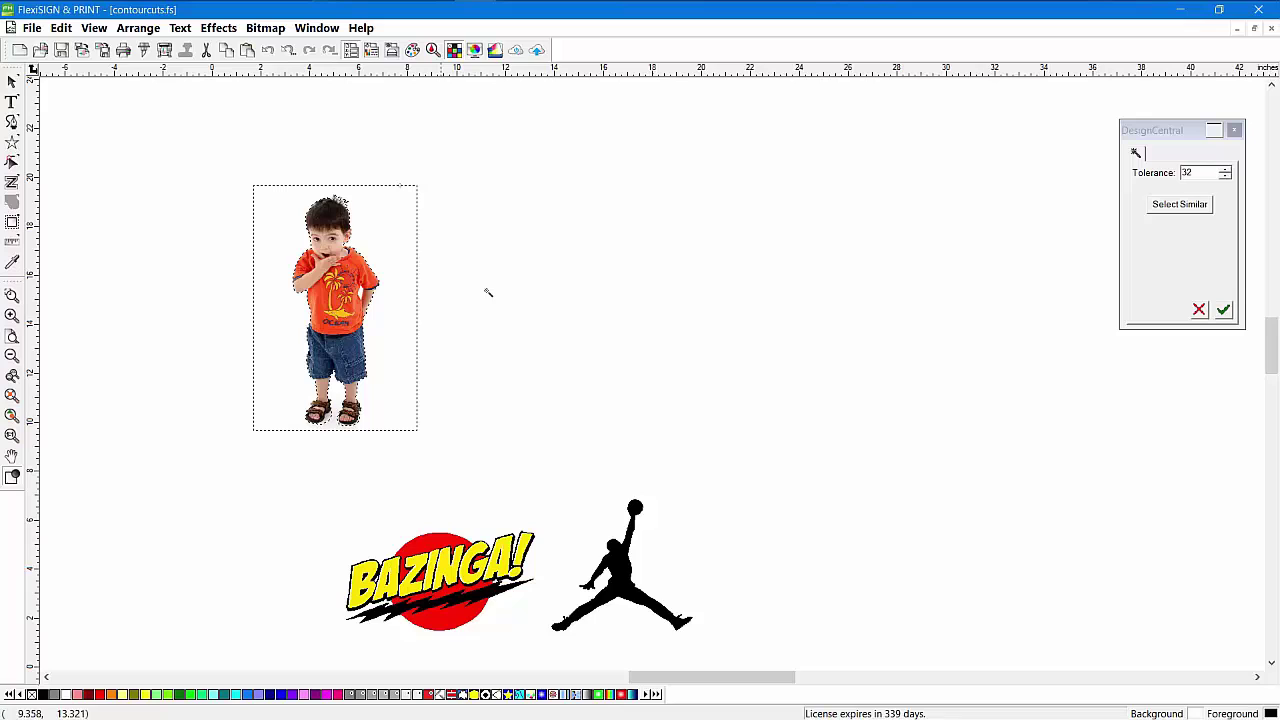
{"action": "left_click", "coordinate": [1224, 310]}
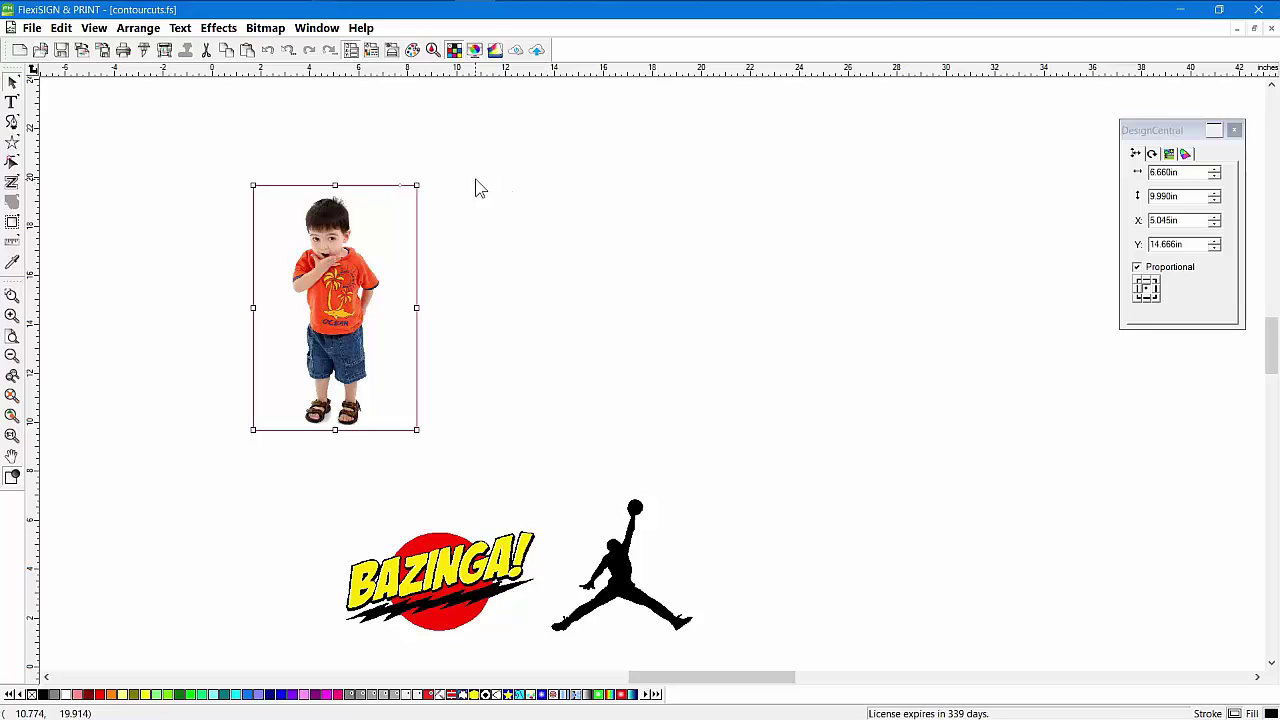
- Apply a contour cut line 0.376in out from the boy photo, toggling the With holes option
{"action": "left_click", "coordinate": [218, 28]}
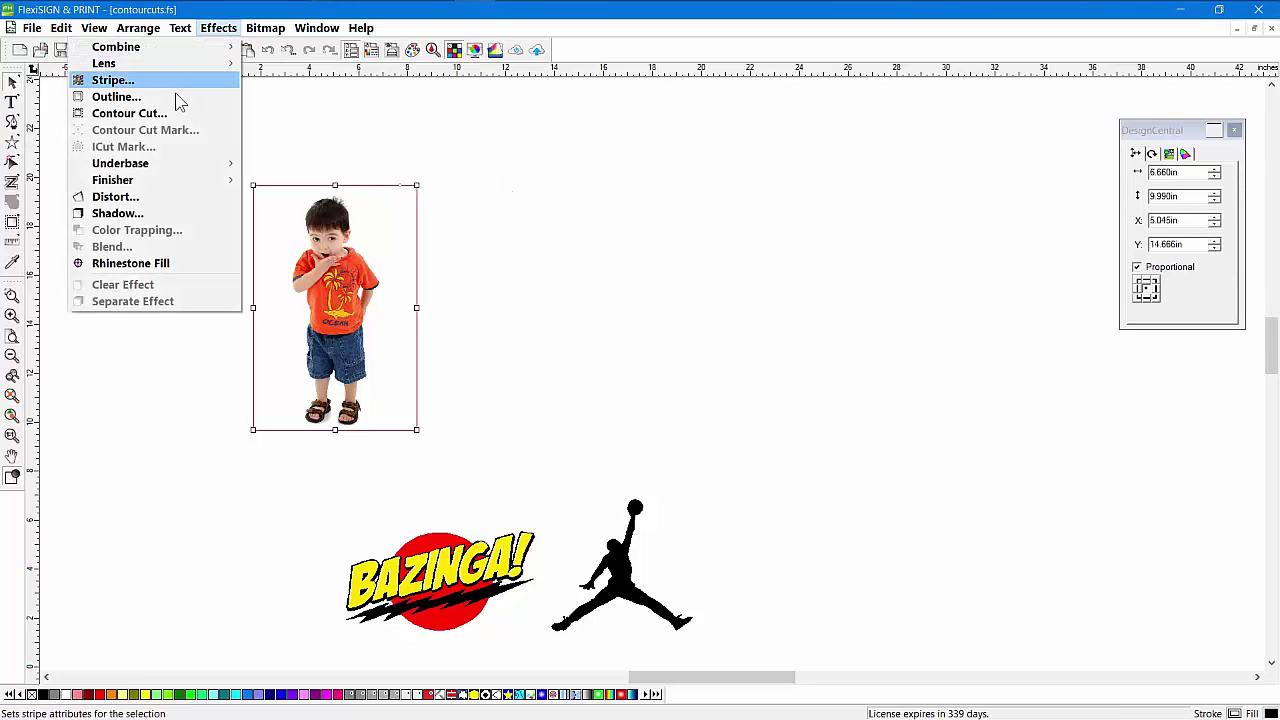
{"action": "left_click", "coordinate": [166, 115]}
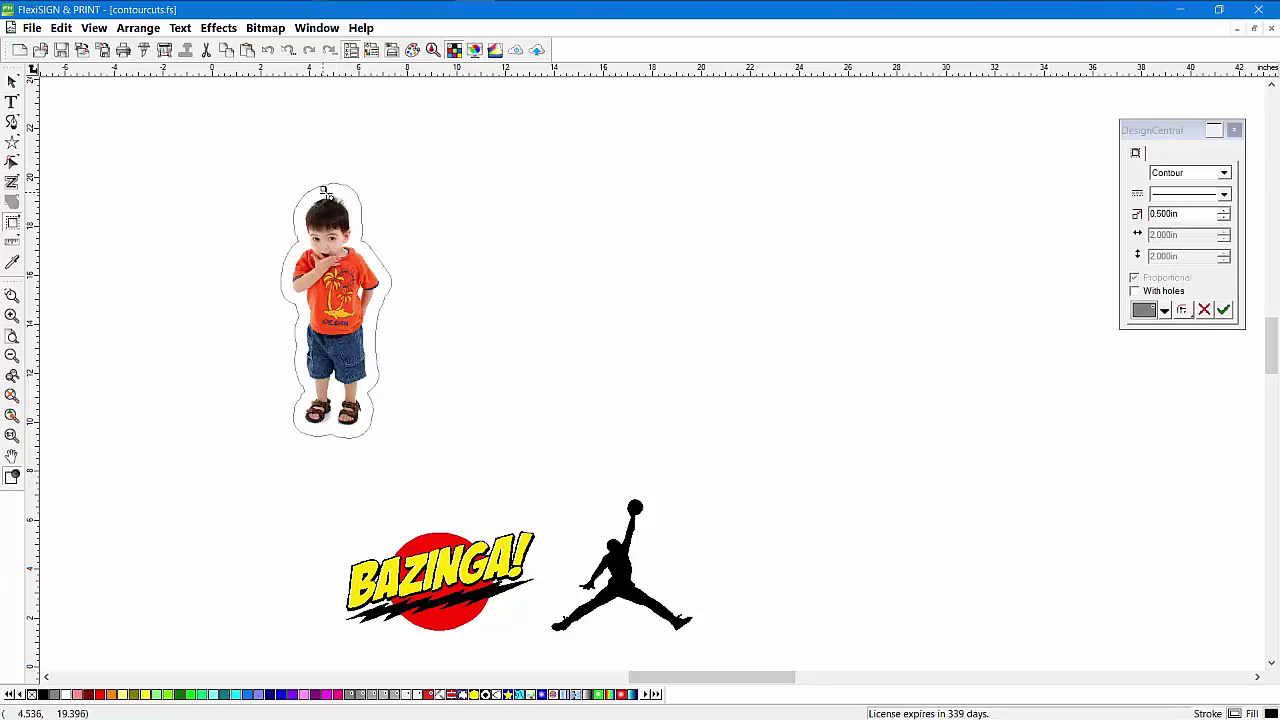
{"action": "left_click_drag", "start_coordinate": [327, 192], "coordinate": [325, 191]}
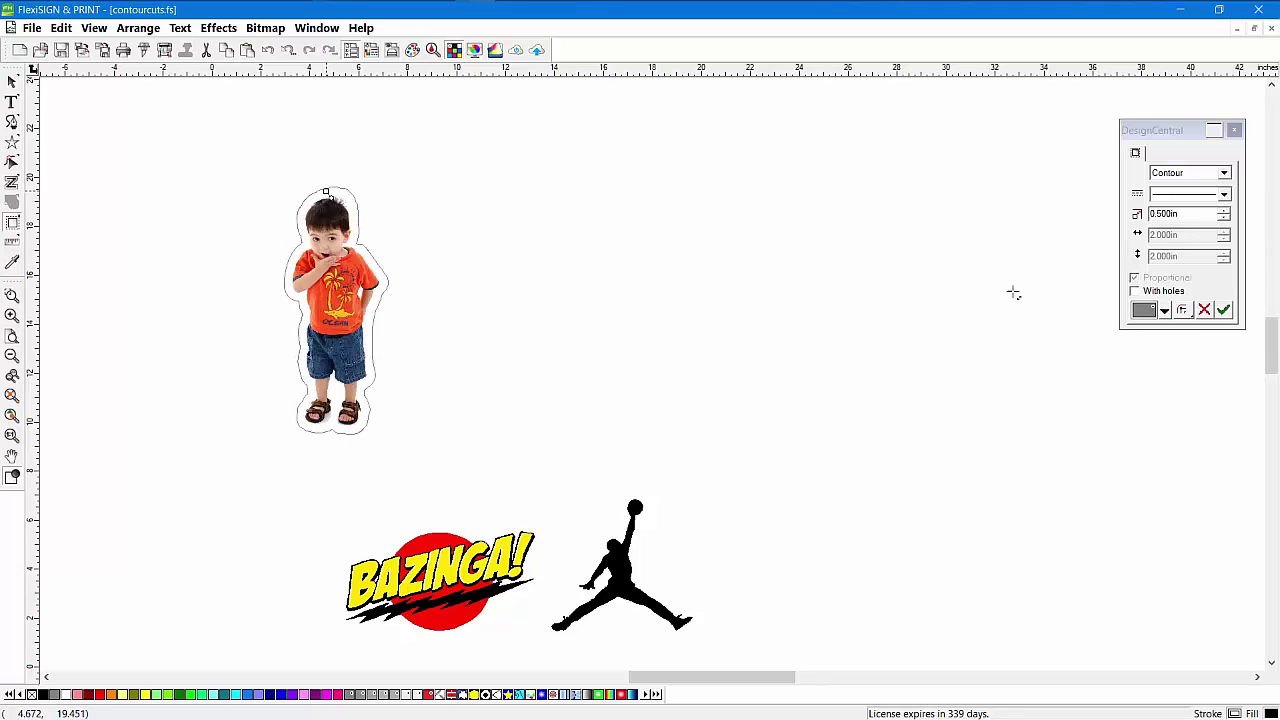
{"action": "left_click_drag", "start_coordinate": [1152, 130], "coordinate": [562, 139]}
{"action": "left_click", "coordinate": [546, 301]}
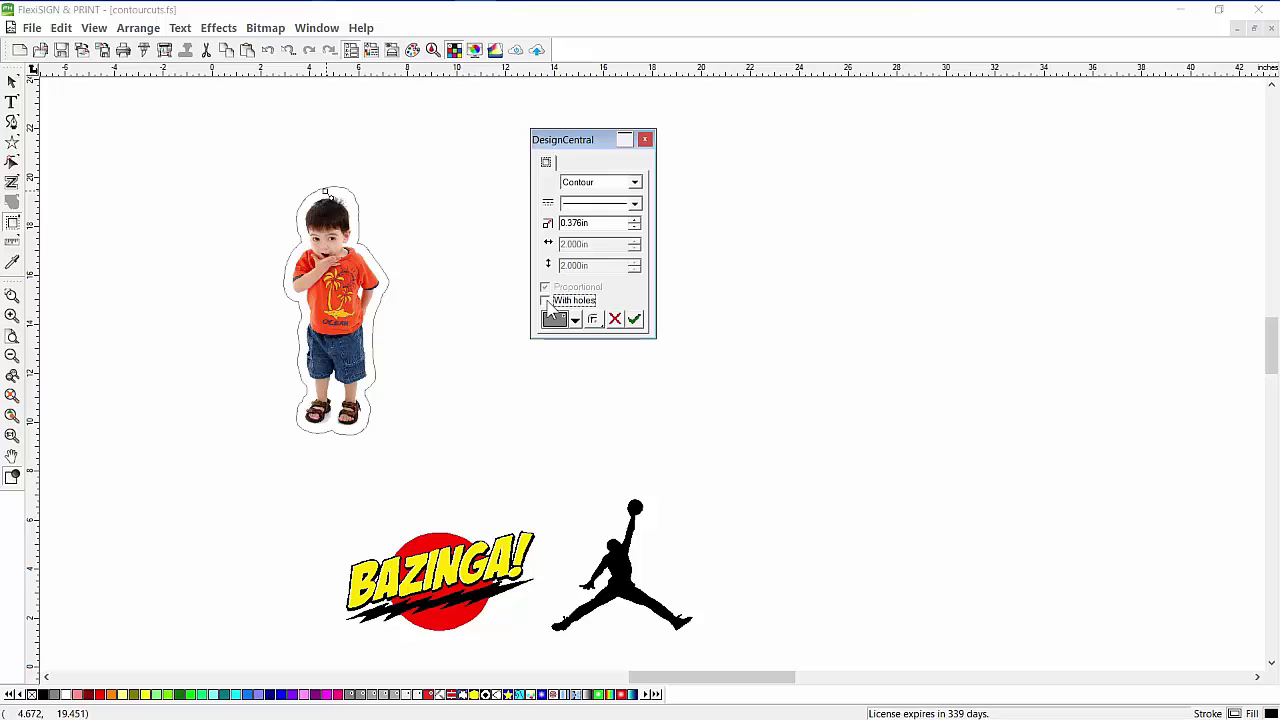
{"action": "left_click", "coordinate": [635, 322]}
- Add a contour cut outline around the BAZINGA graphic
{"action": "left_click_drag", "start_coordinate": [575, 143], "coordinate": [816, 130]}
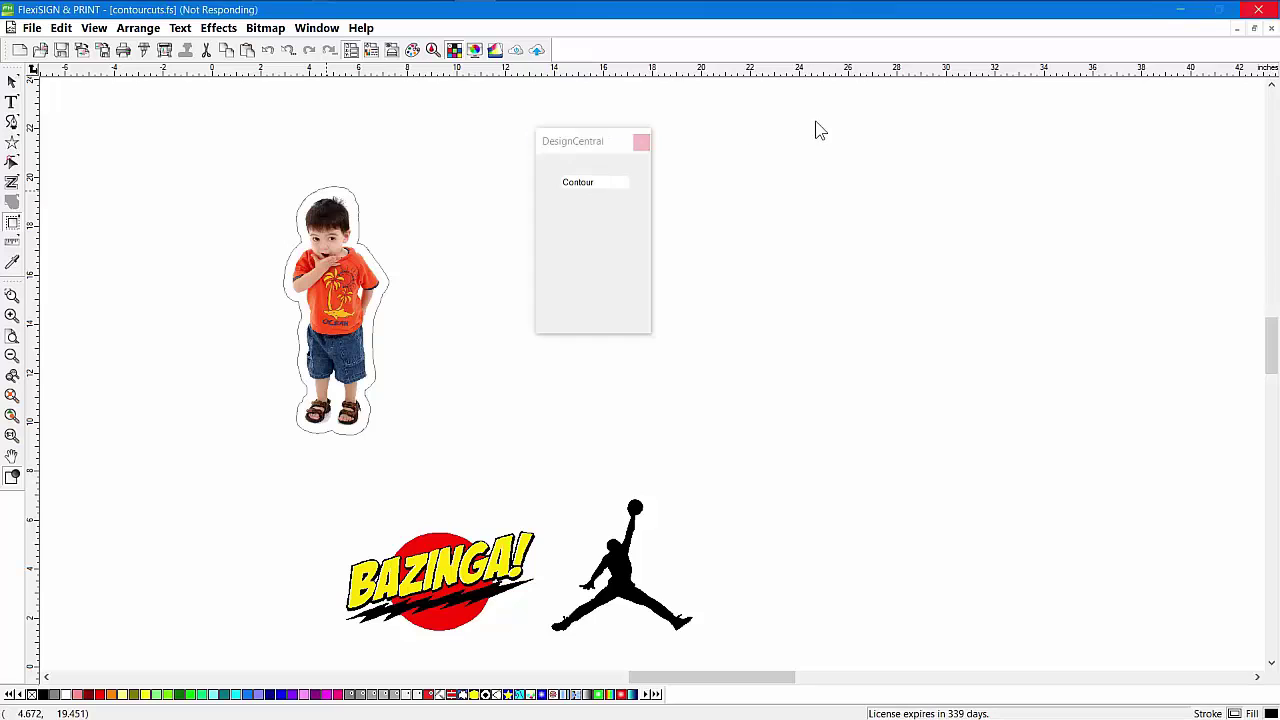
{"action": "left_click_drag", "start_coordinate": [315, 510], "coordinate": [558, 660]}
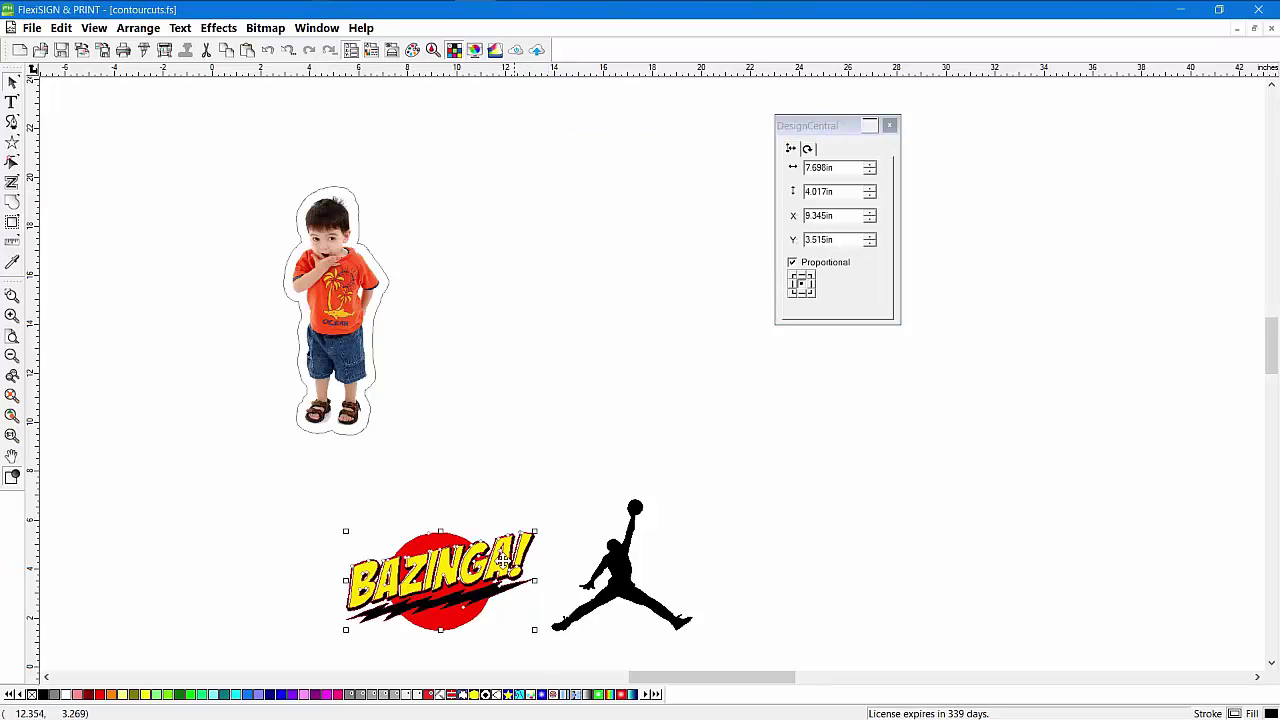
{"action": "left_click", "coordinate": [218, 27]}
{"action": "left_click", "coordinate": [166, 114]}
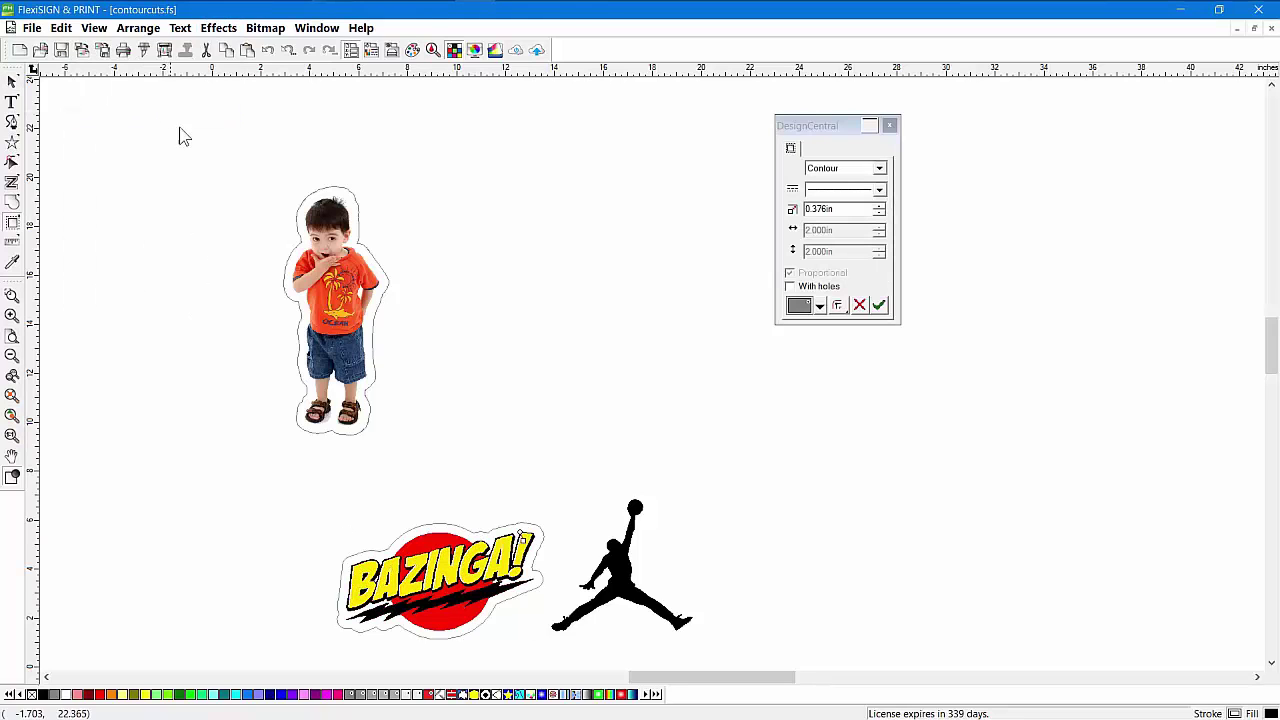
{"action": "left_click", "coordinate": [878, 305]}
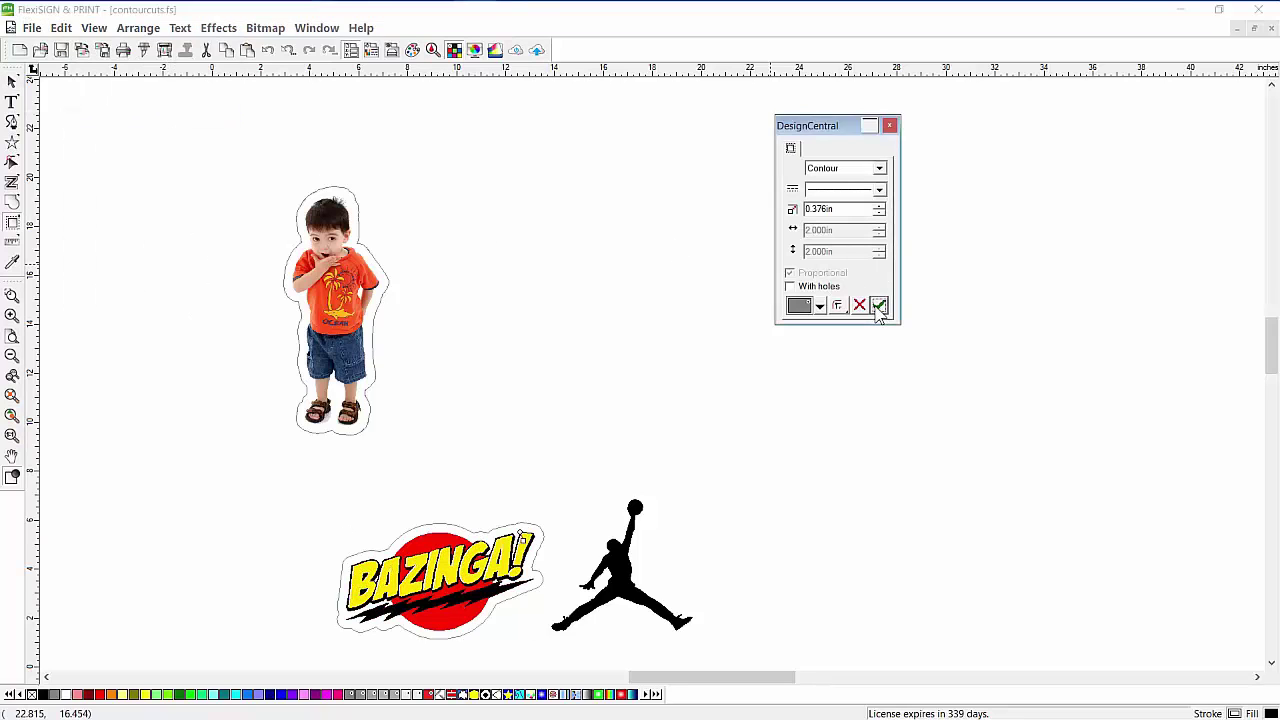
- Contour-cut the Jumpman silhouette and move the boy photo down beside BAZINGA
{"action": "left_click", "coordinate": [627, 582]}
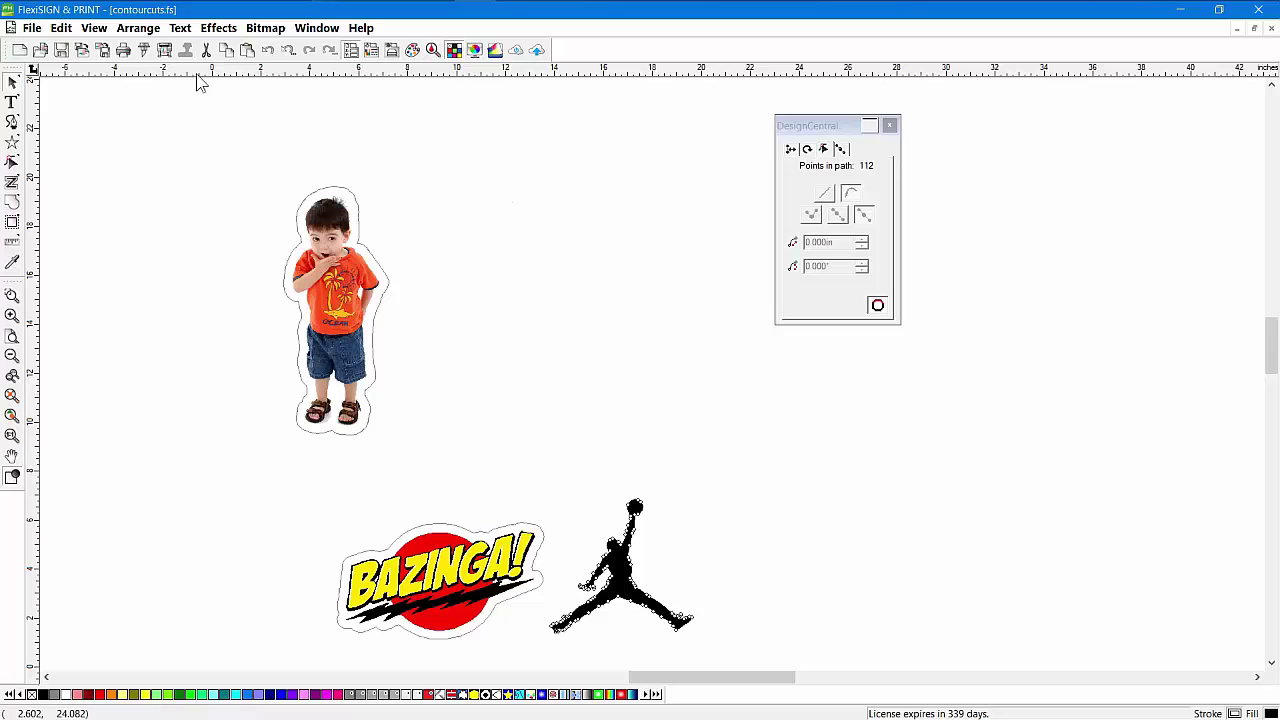
{"action": "left_click", "coordinate": [218, 27]}
{"action": "left_click", "coordinate": [182, 114]}
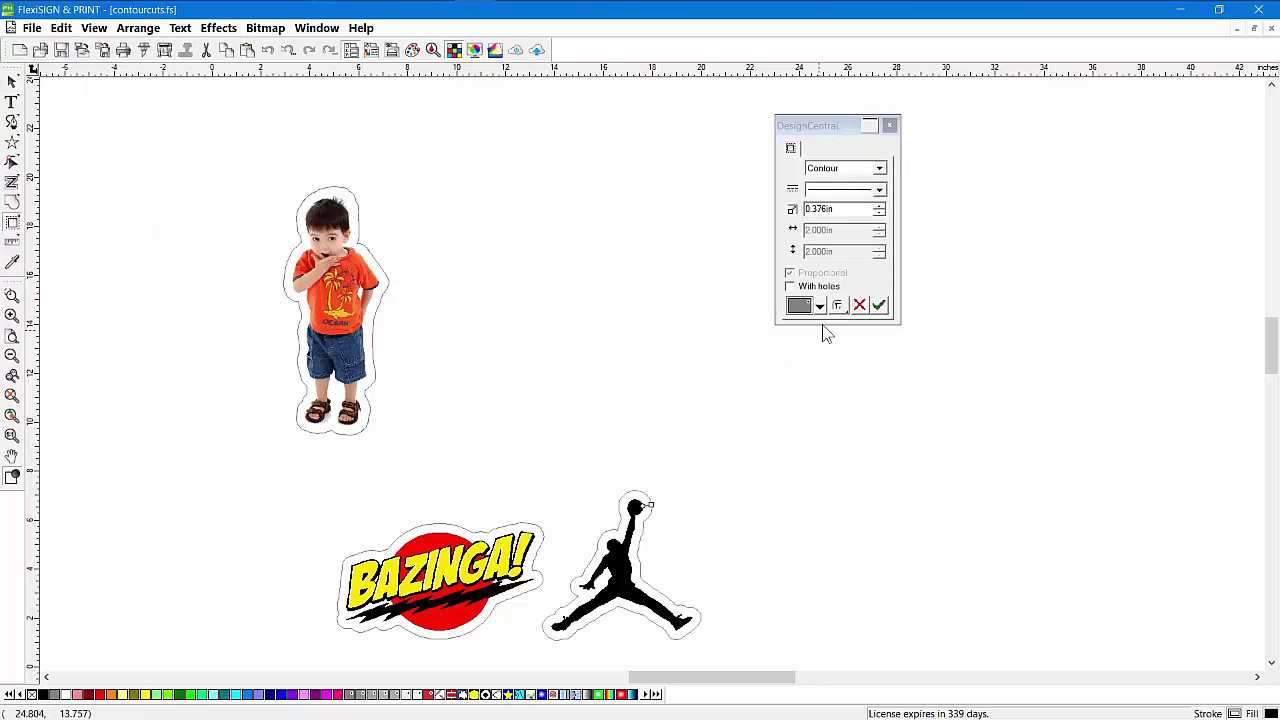
{"action": "left_click", "coordinate": [879, 306]}
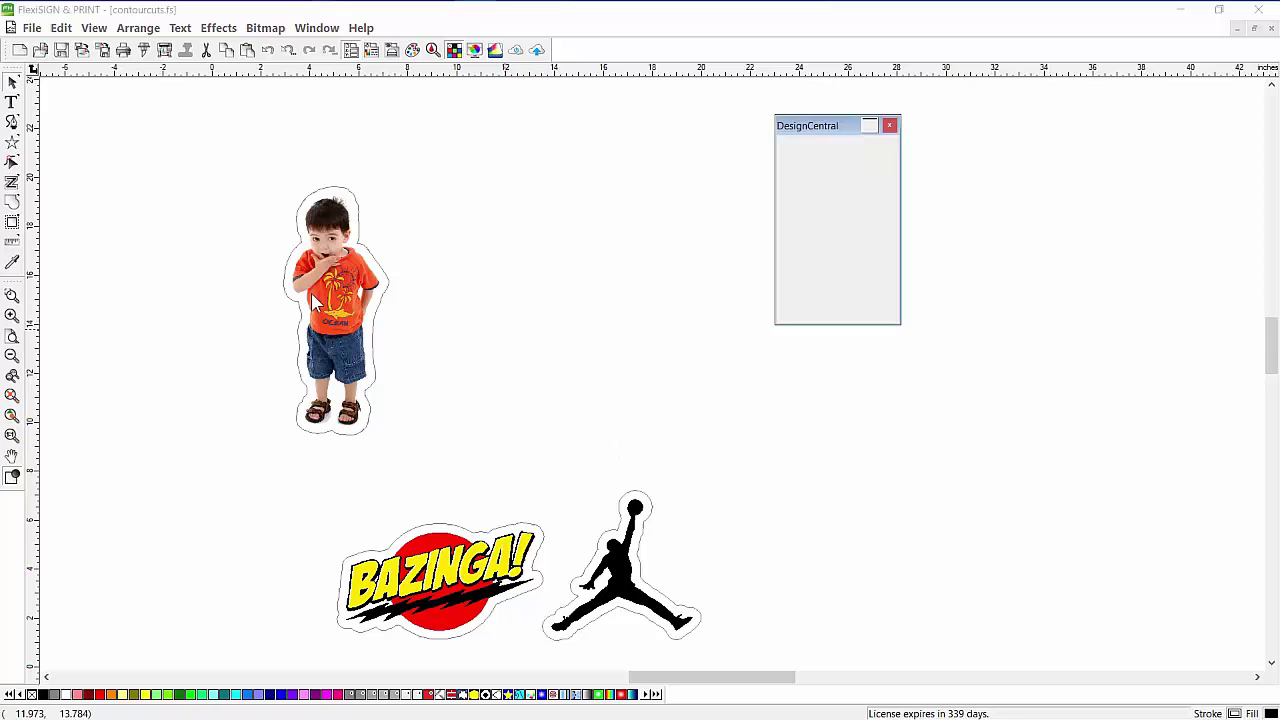
{"action": "left_click_drag", "start_coordinate": [333, 250], "coordinate": [280, 431]}
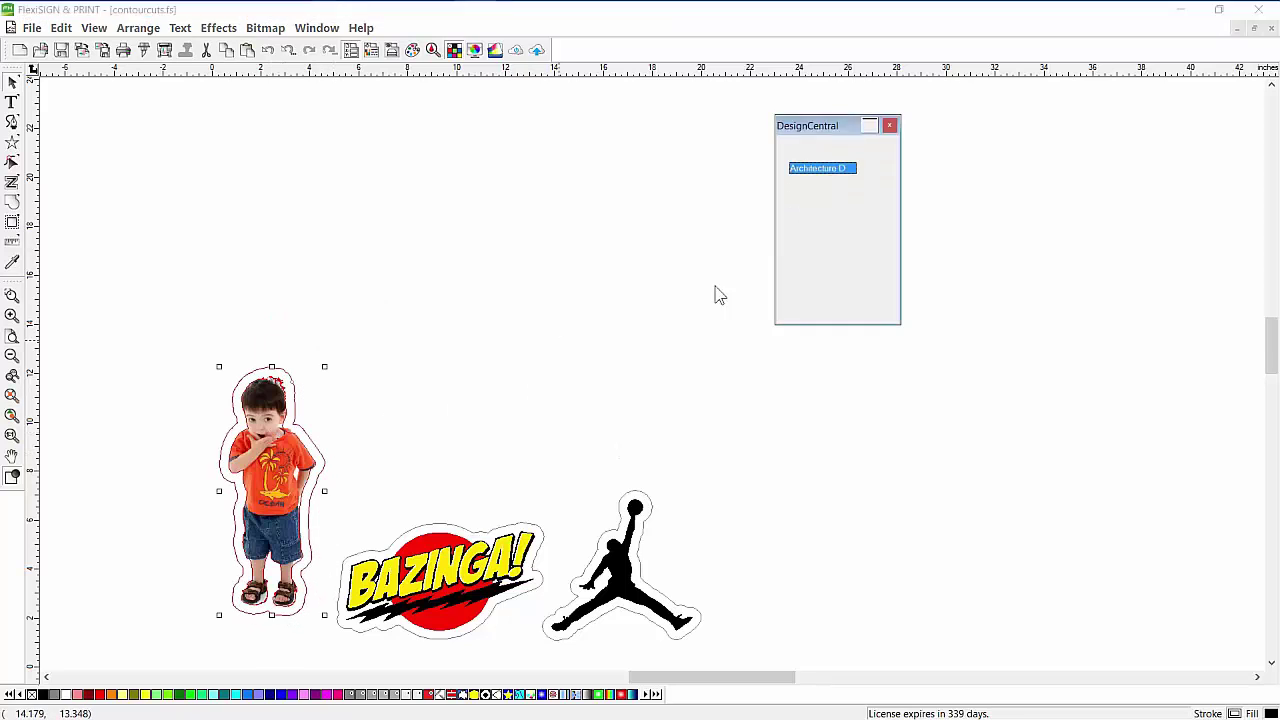
- Show the 36 × 24in page border from the page options
{"action": "left_click", "coordinate": [717, 291]}
{"action": "left_click", "coordinate": [882, 168]}
{"action": "left_click", "coordinate": [924, 234]}
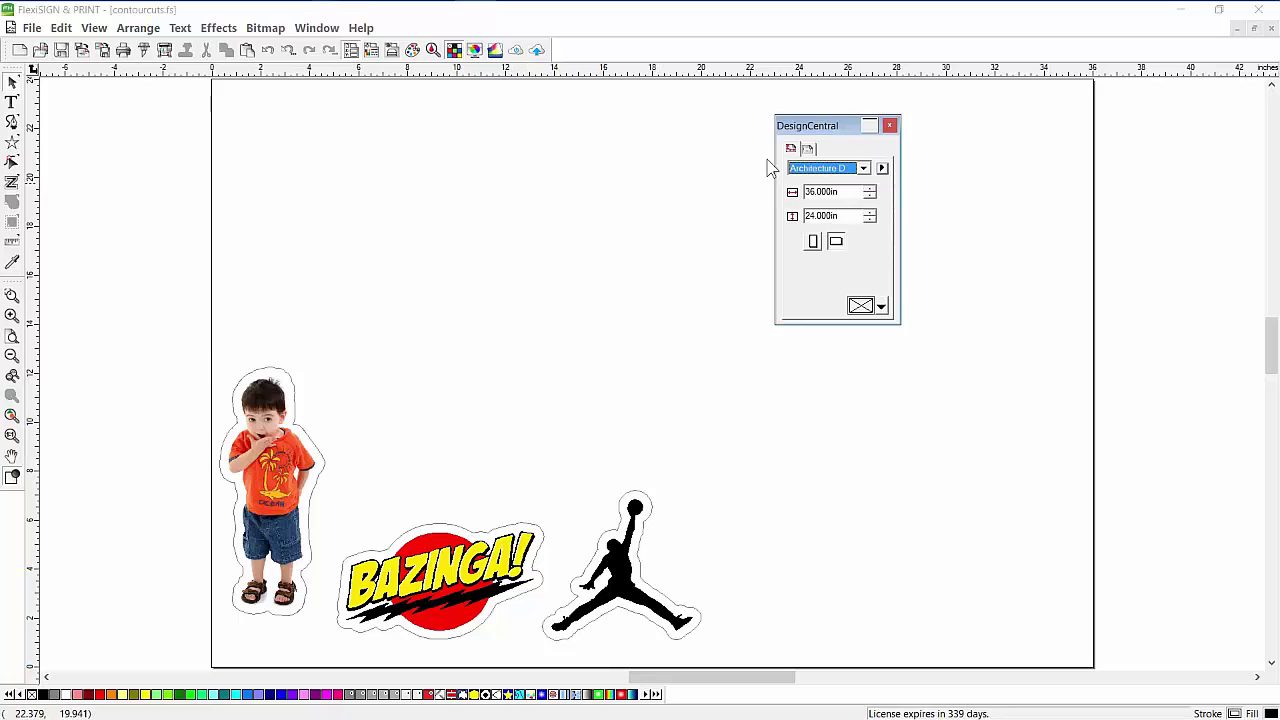
{"action": "left_click_drag", "start_coordinate": [806, 126], "coordinate": [1082, 133]}
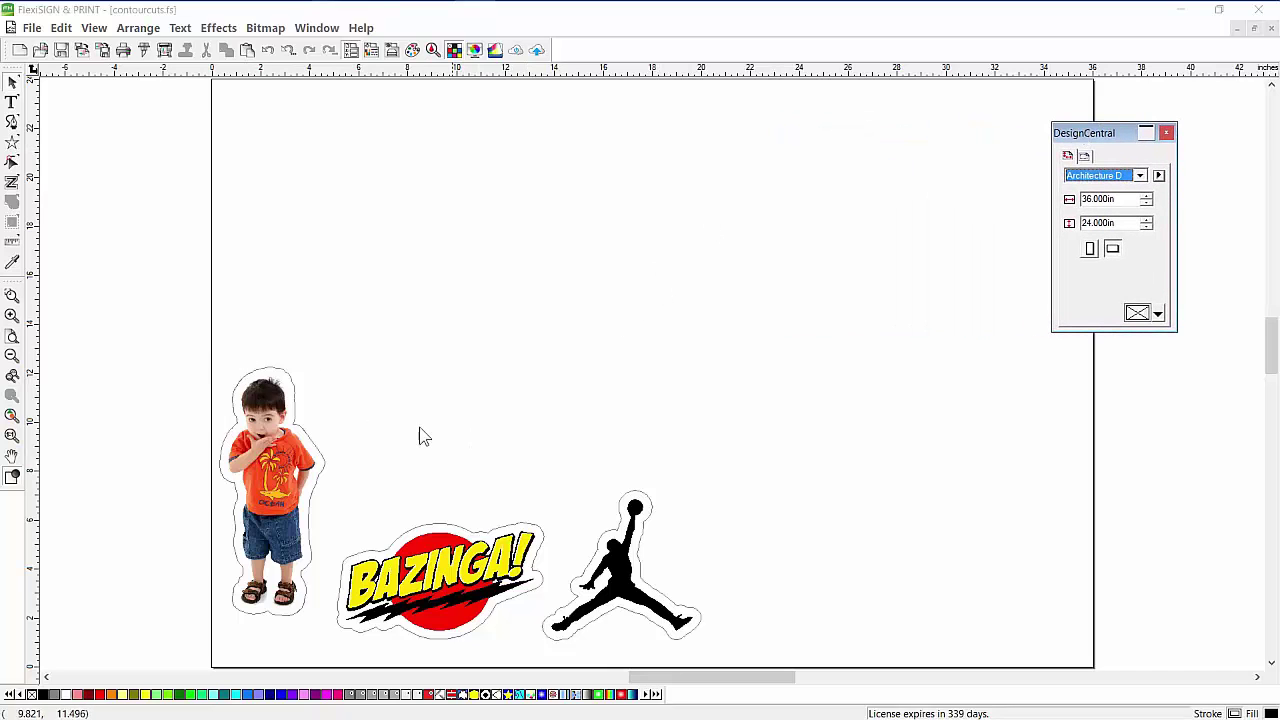
- Shrink the boy photo to about 2.8in wide and place it in the sticker row
{"action": "left_click_drag", "start_coordinate": [192, 347], "coordinate": [345, 630]}
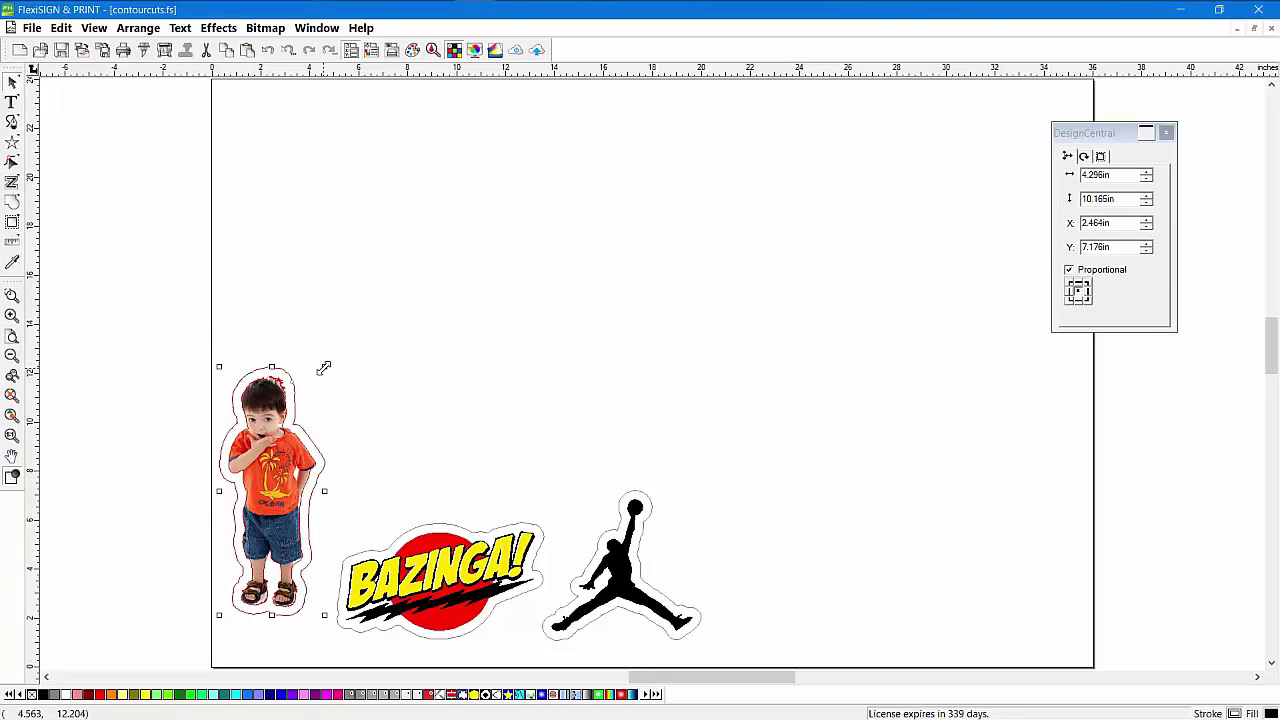
{"action": "left_click_drag", "start_coordinate": [324, 367], "coordinate": [287, 451]}
{"action": "left_click_drag", "start_coordinate": [261, 533], "coordinate": [289, 568]}
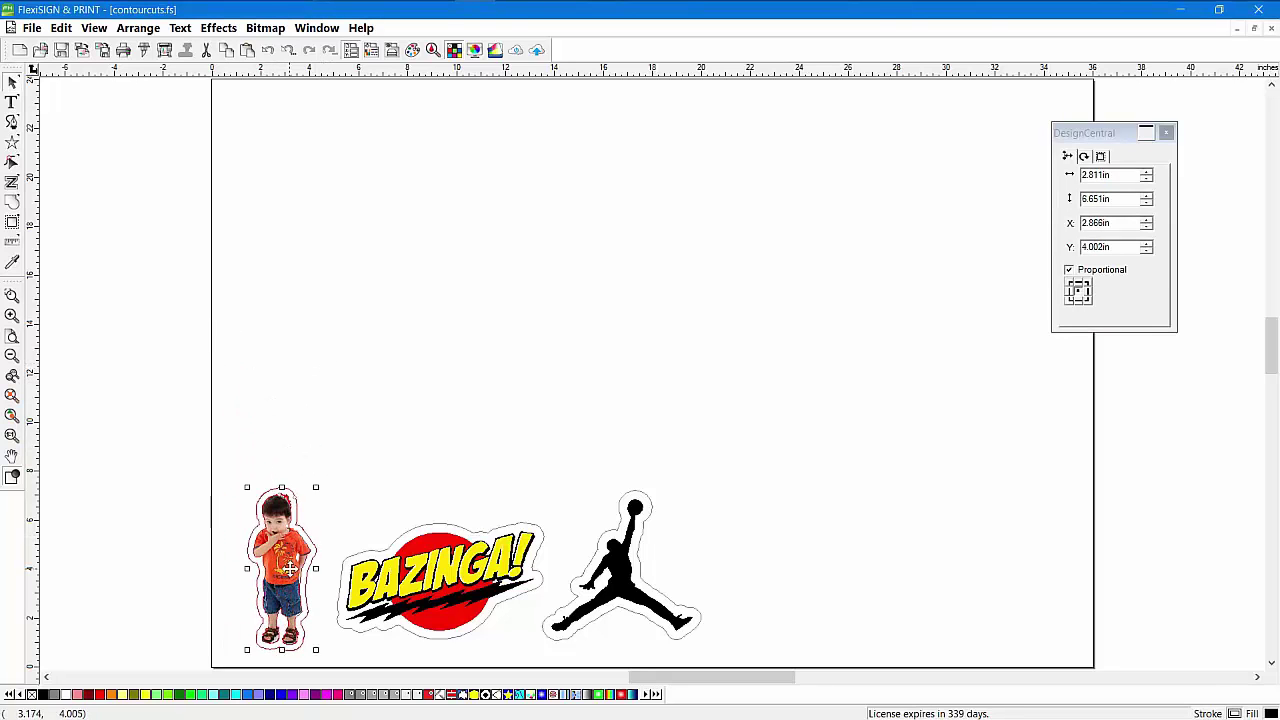
- Duplicate the three-sticker row twice upward, then undo the top copied row
{"action": "left_click_drag", "start_coordinate": [741, 677], "coordinate": [738, 675]}
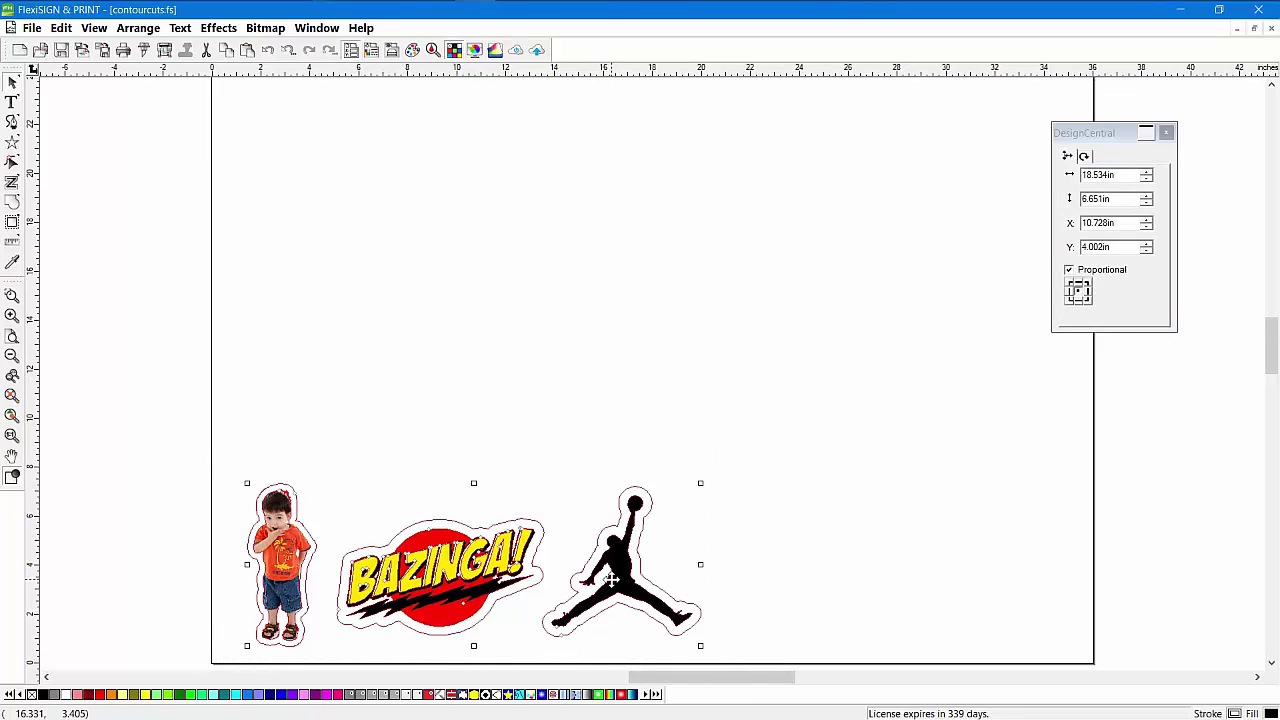
{"action": "left_click_drag", "start_coordinate": [612, 578], "coordinate": [606, 405]}
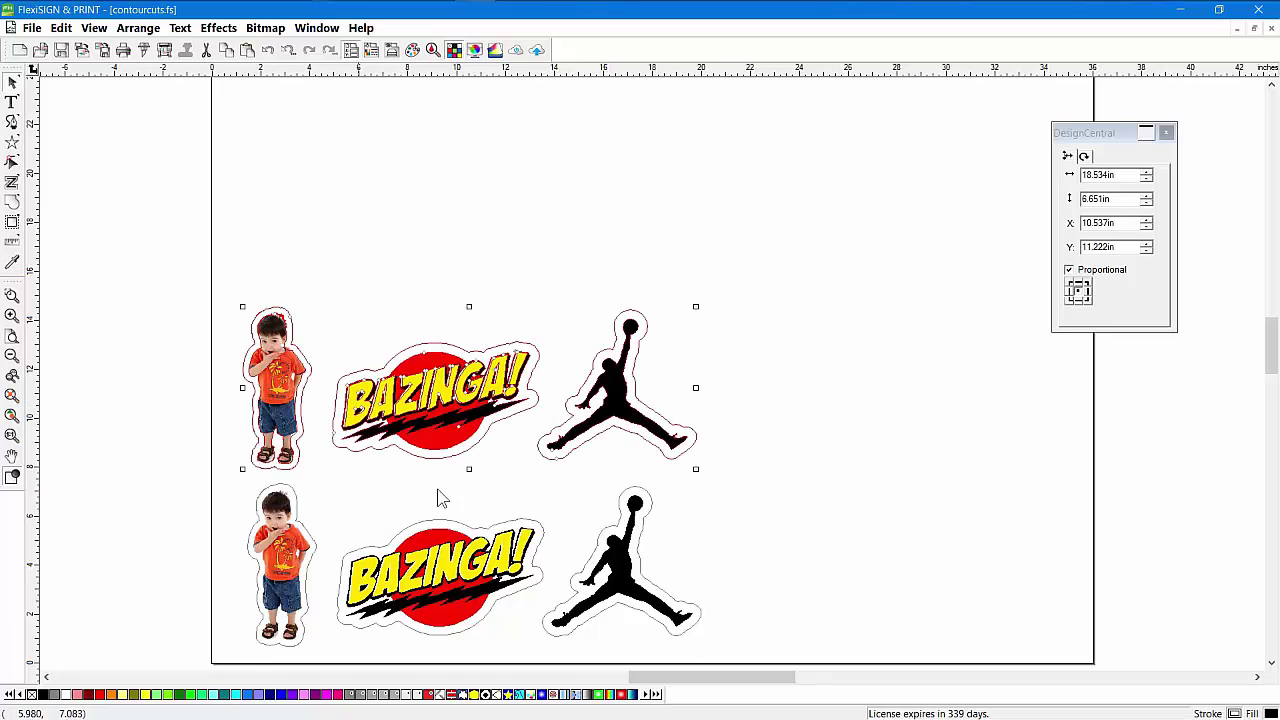
{"action": "left_click_drag", "start_coordinate": [613, 398], "coordinate": [609, 231]}
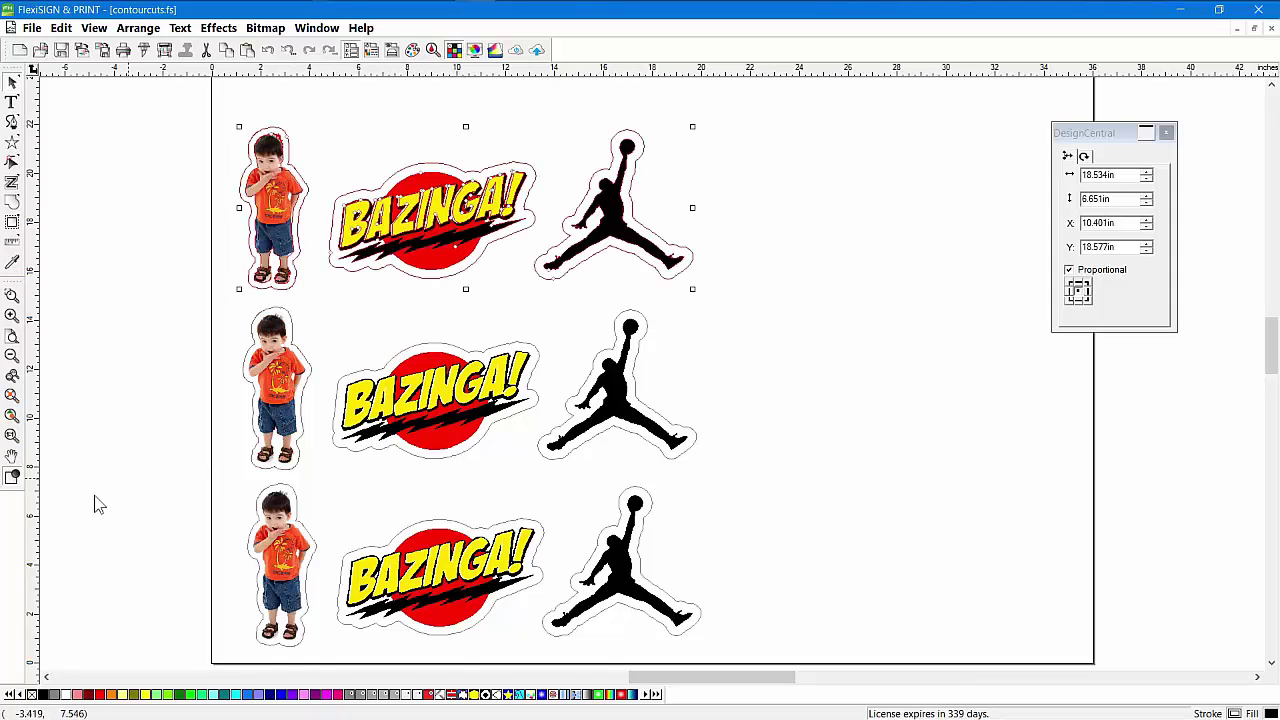
{"action": "left_click", "coordinate": [12, 336]}
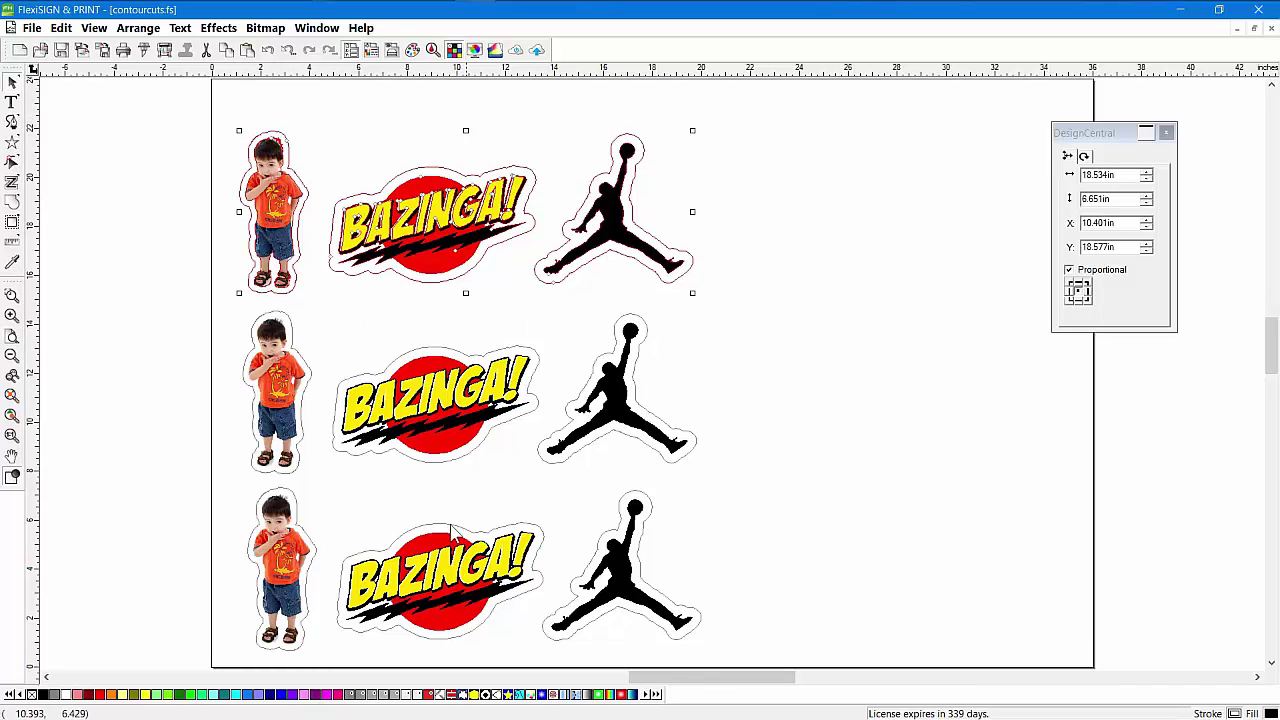
{"action": "left_click", "coordinate": [272, 55]}
- Remove the remaining copied row, then set True Shape Nest to 5 copies at 0.100in spacing
{"action": "left_click", "coordinate": [272, 55]}
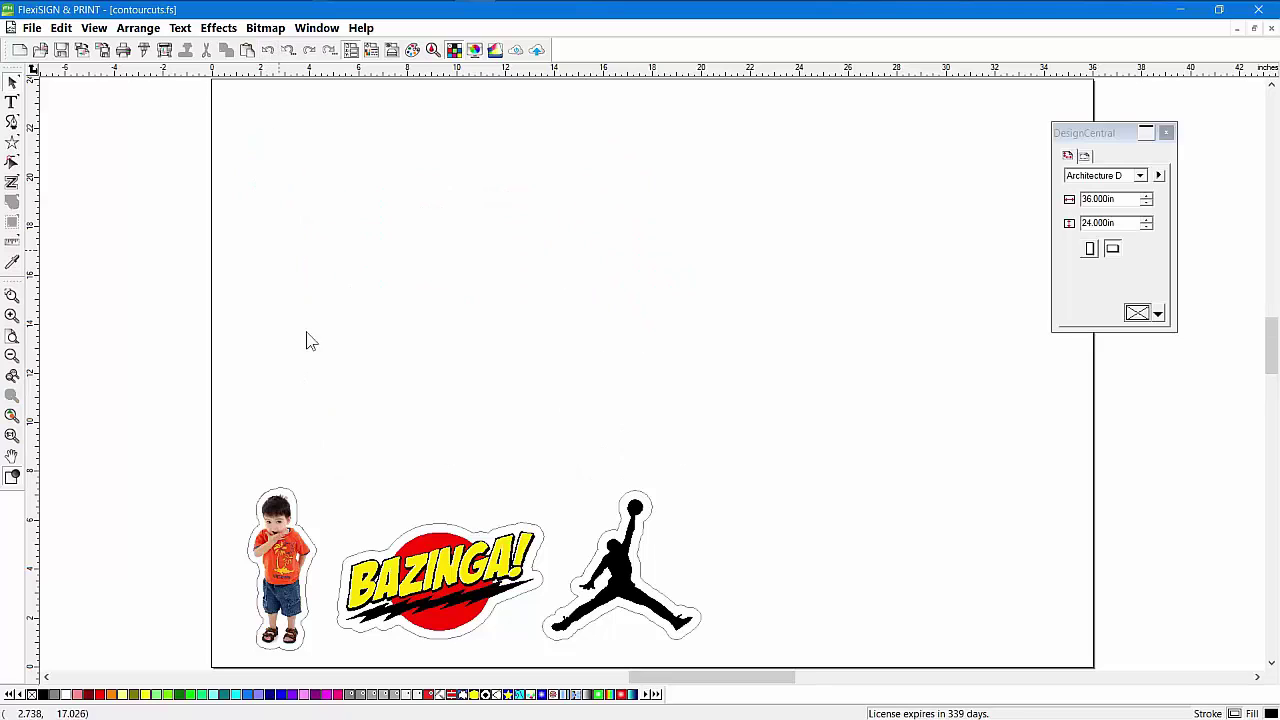
{"action": "left_click_drag", "start_coordinate": [213, 437], "coordinate": [734, 654]}
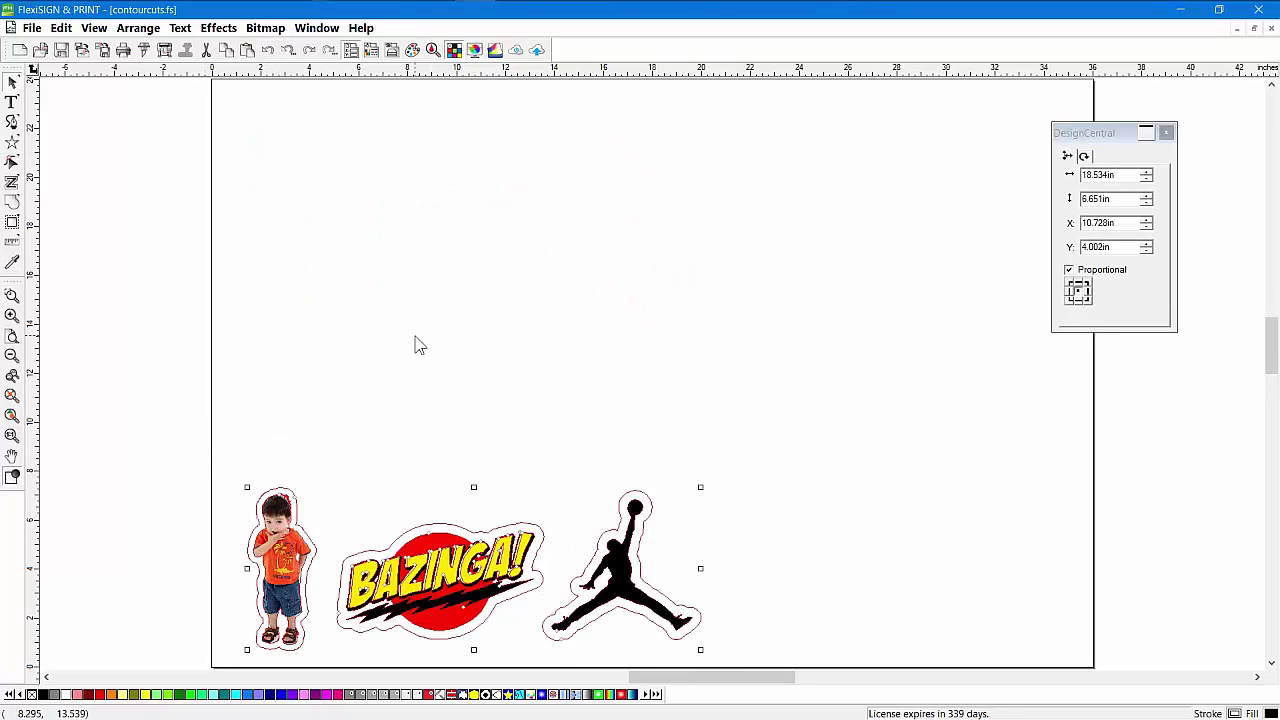
{"action": "left_click", "coordinate": [139, 29]}
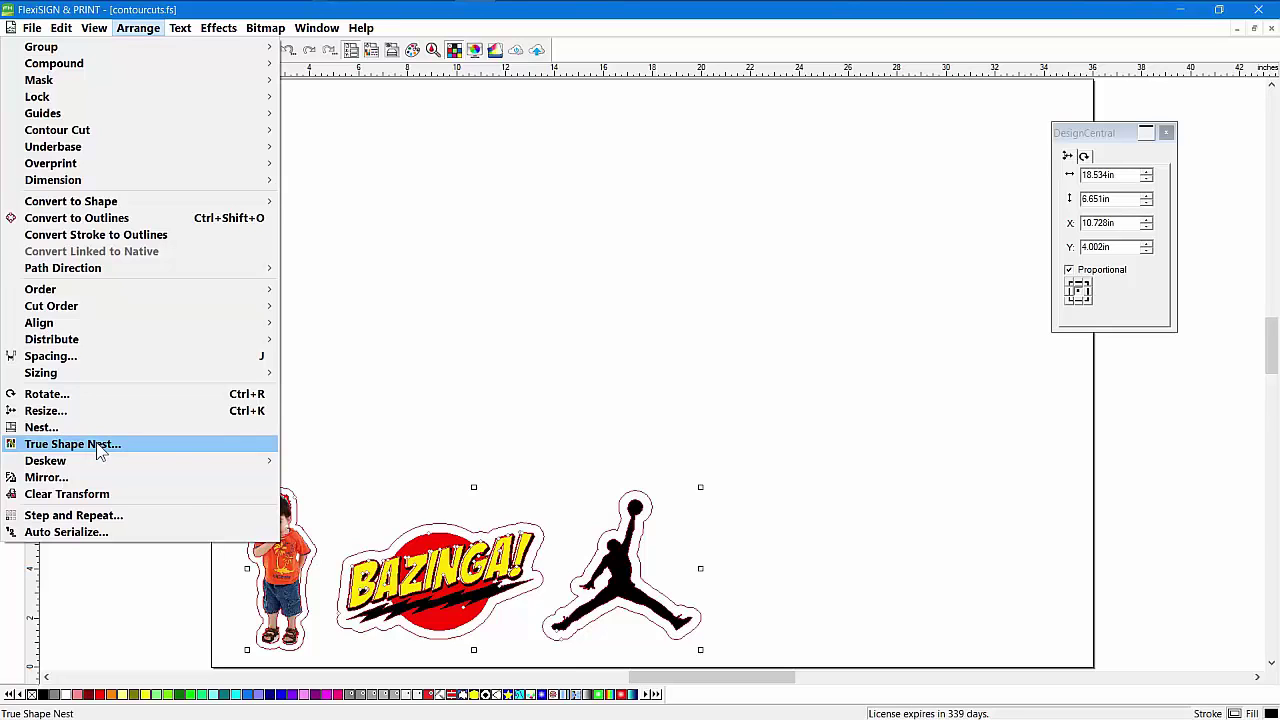
{"action": "left_click", "coordinate": [98, 452]}
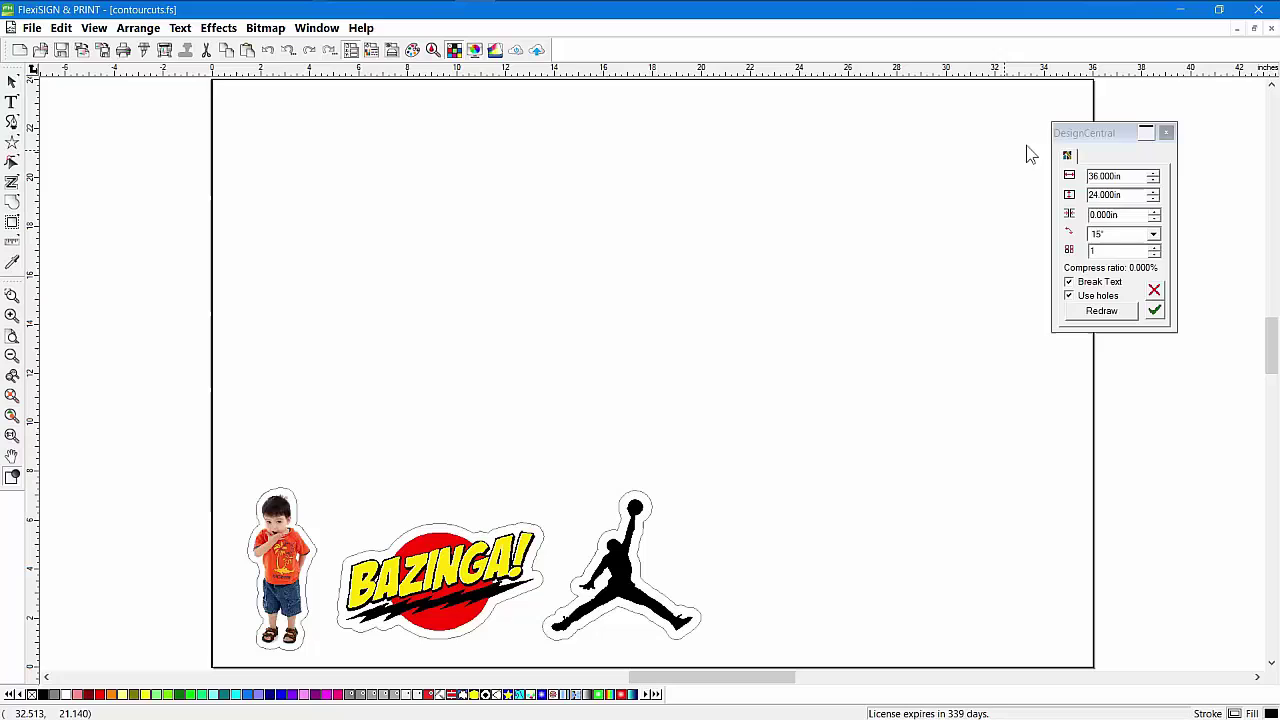
{"action": "left_click_drag", "start_coordinate": [1065, 132], "coordinate": [775, 120]}
{"action": "left_click", "coordinate": [864, 240]}
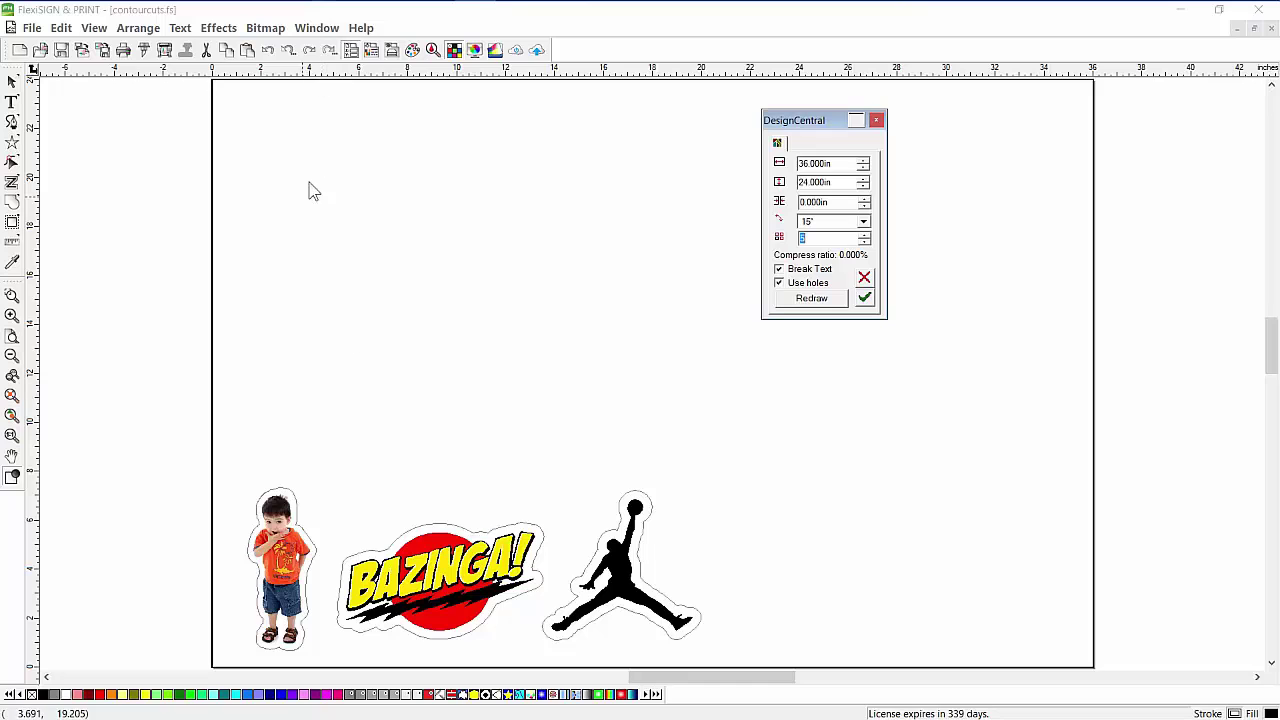
{"action": "left_click", "coordinate": [778, 270]}
{"action": "left_click", "coordinate": [864, 199]}
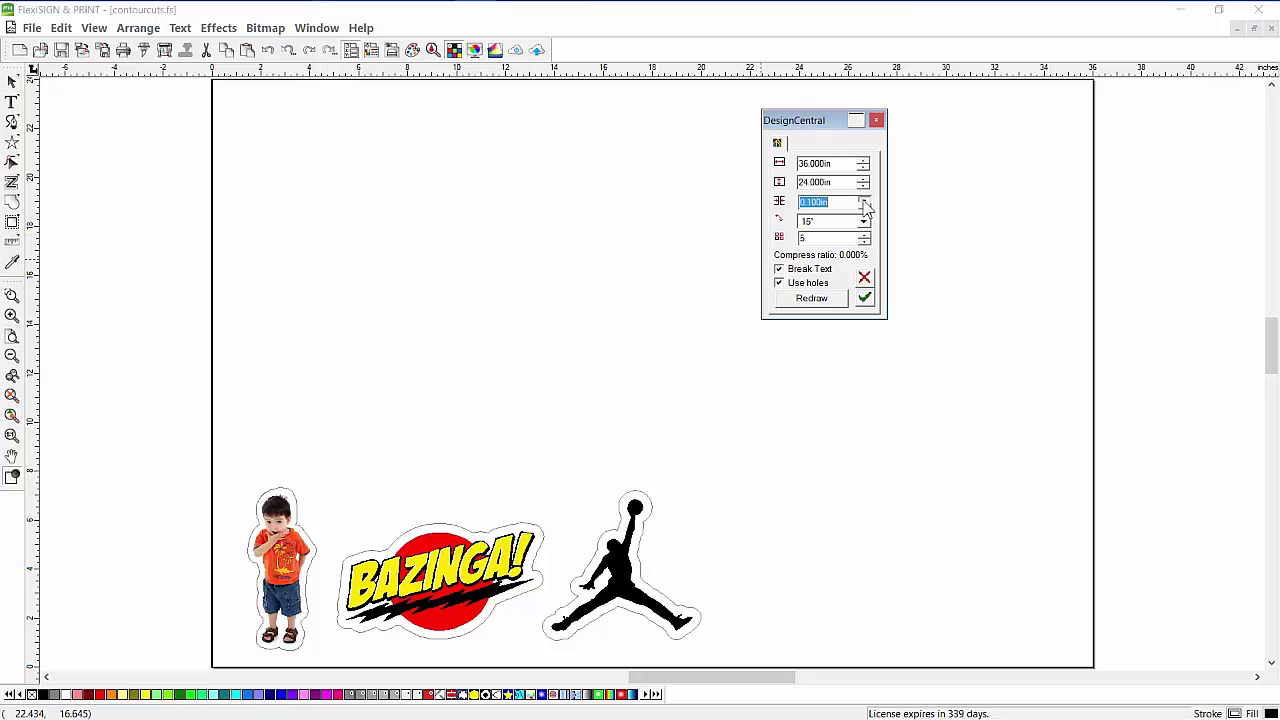
{"action": "left_click", "coordinate": [823, 302]}
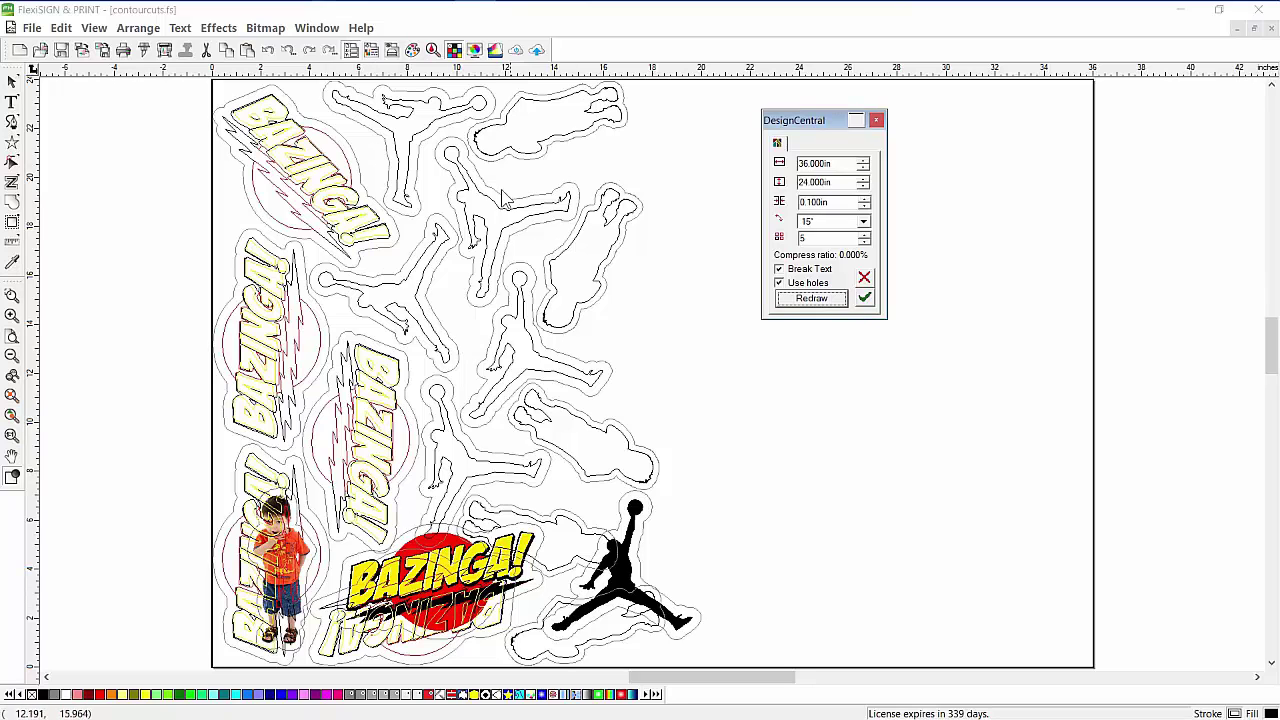
{"action": "left_click", "coordinate": [865, 299]}
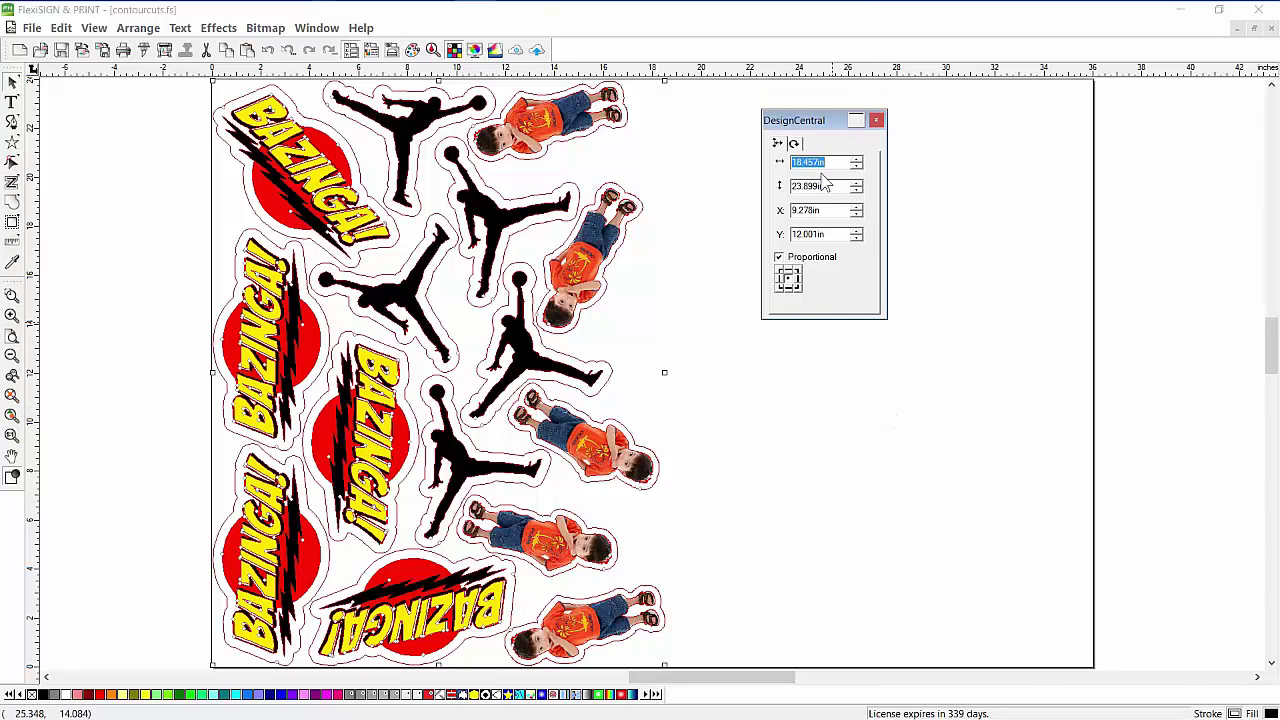
{"action": "left_click_drag", "start_coordinate": [808, 128], "coordinate": [1064, 140]}
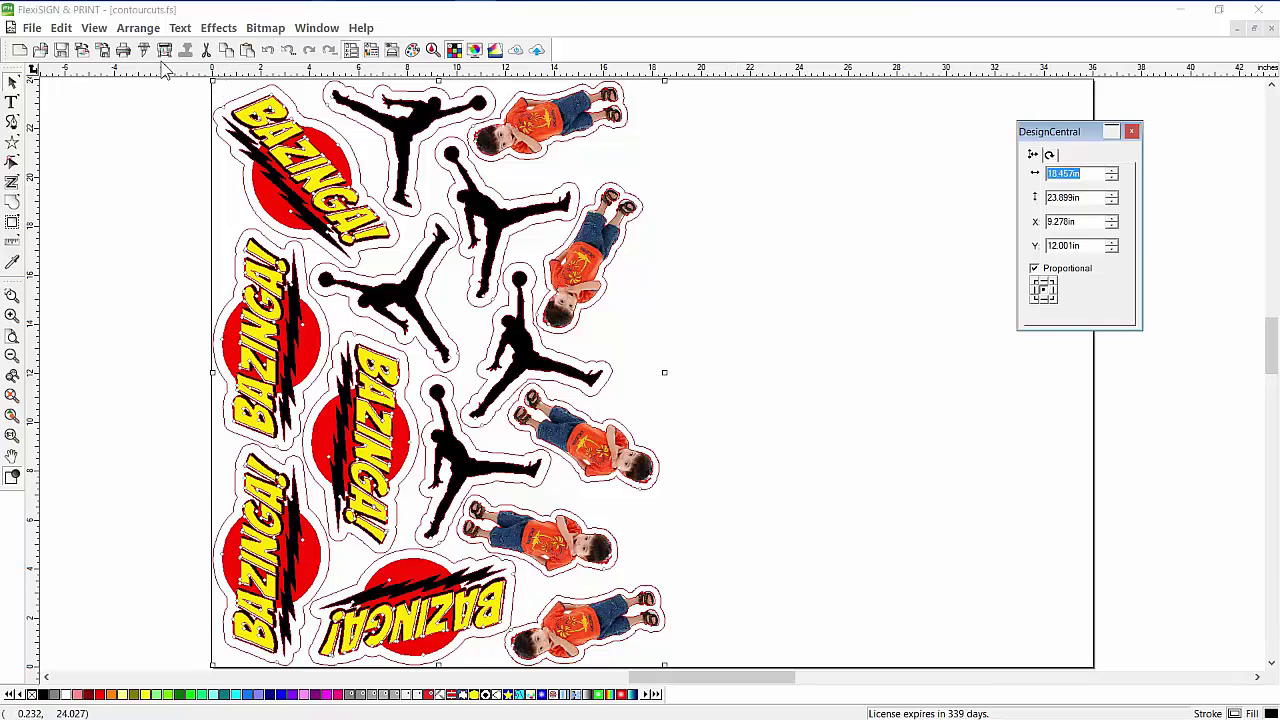
- Reorder the cut paths with a new cut origin, optimized start points and Maximize sort
{"action": "left_click", "coordinate": [138, 30]}
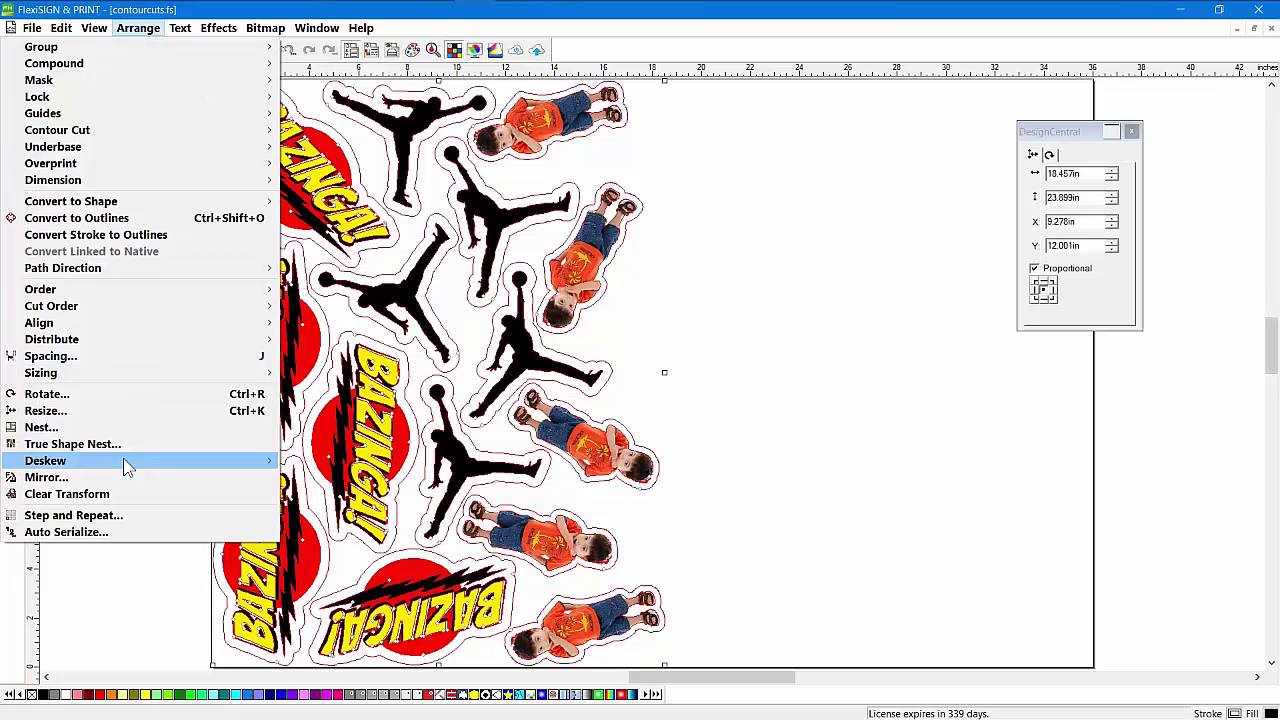
{"action": "mouse_move", "coordinate": [143, 313]}
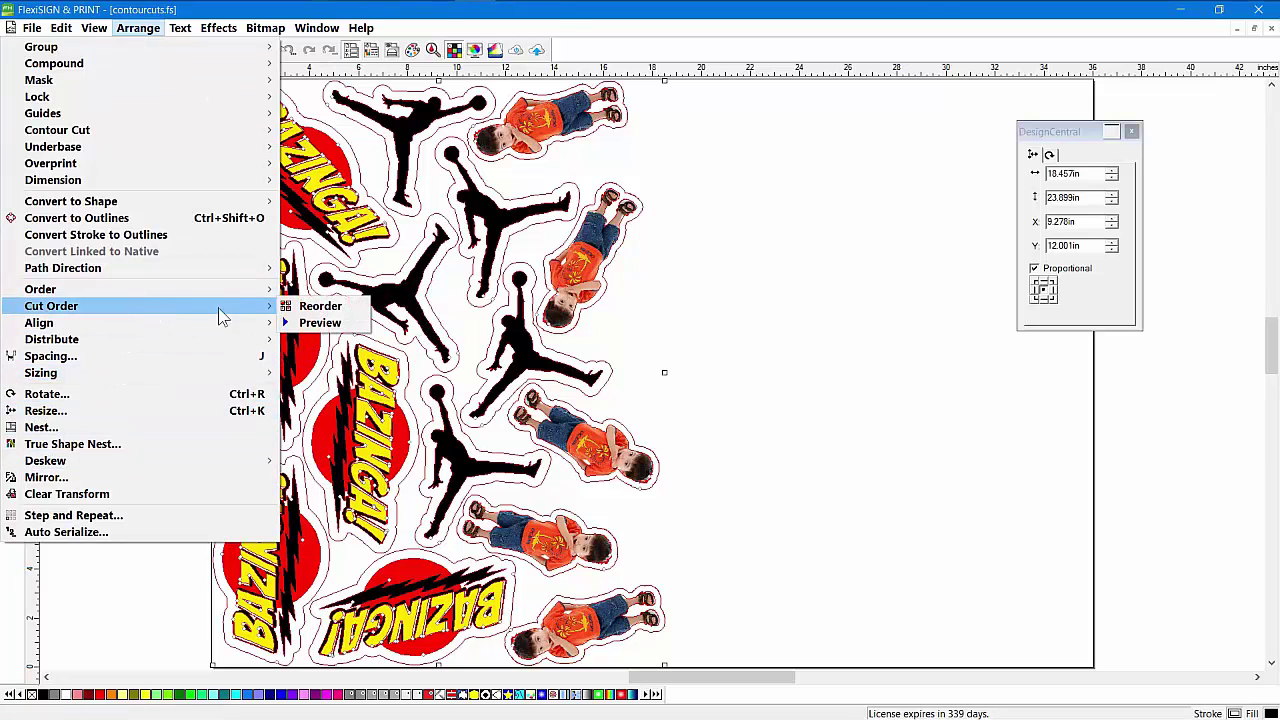
{"action": "left_click", "coordinate": [318, 307]}
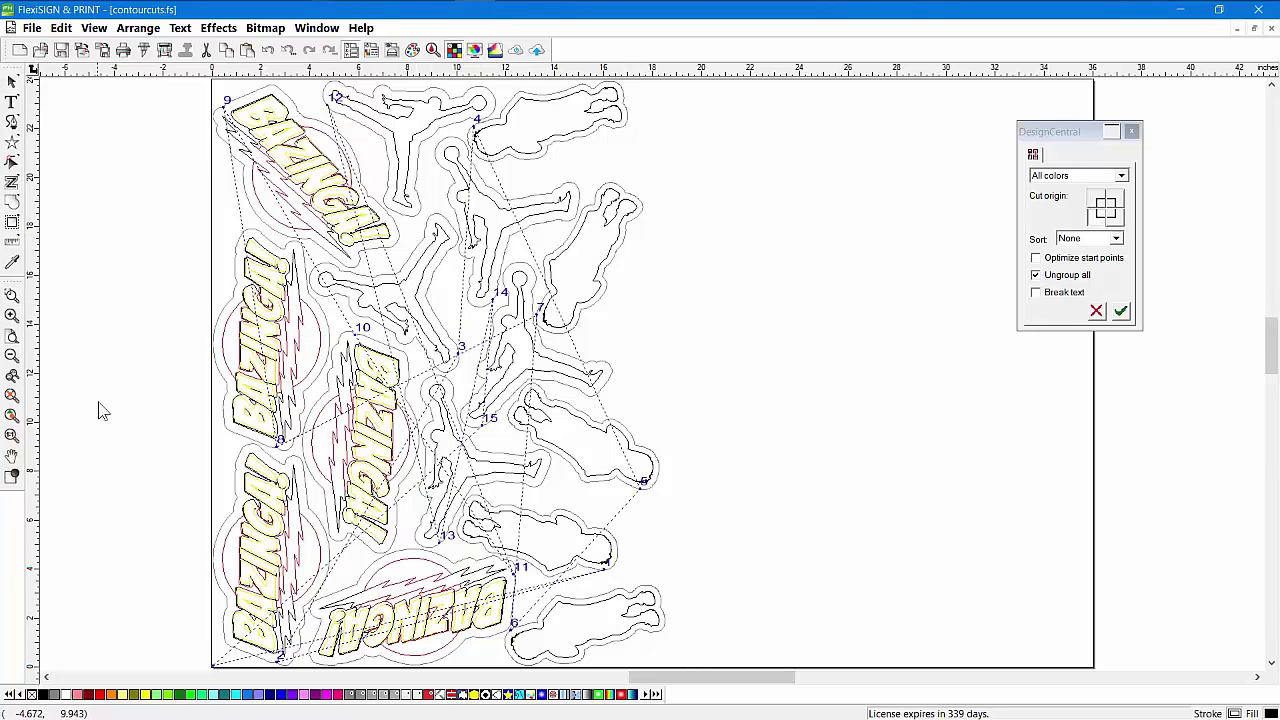
{"action": "left_click", "coordinate": [1117, 226]}
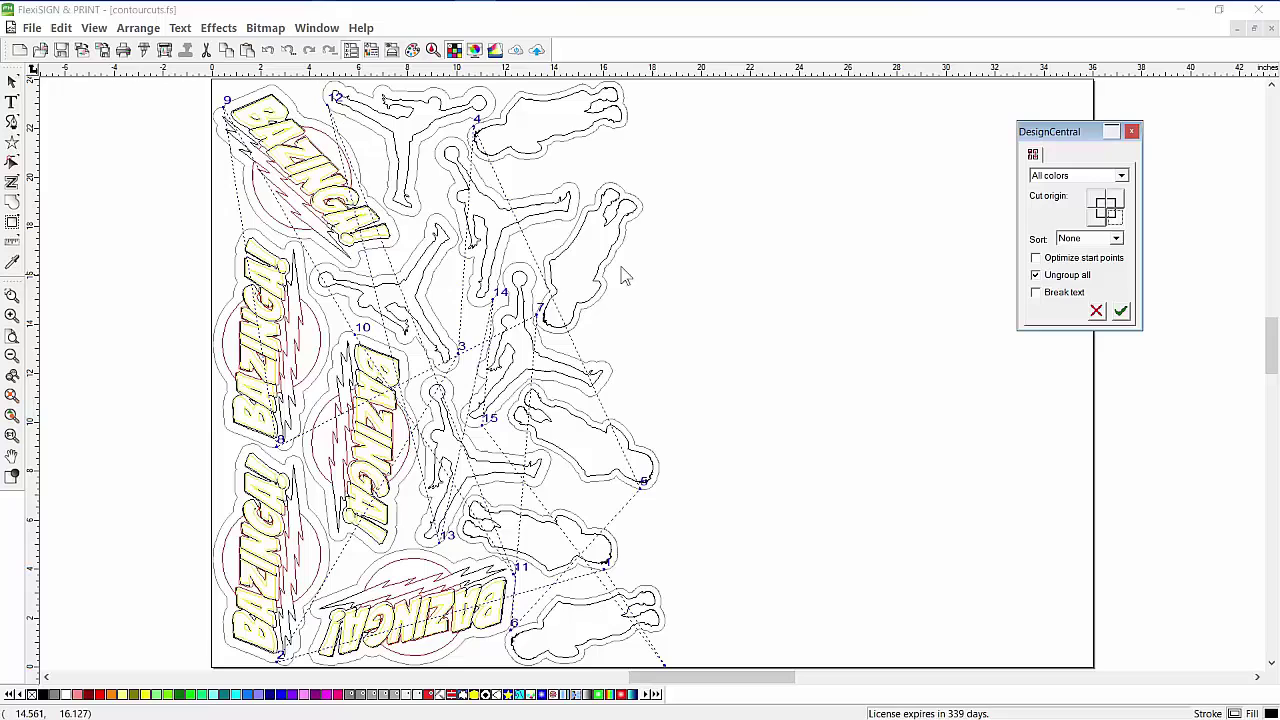
{"action": "left_click", "coordinate": [1037, 259]}
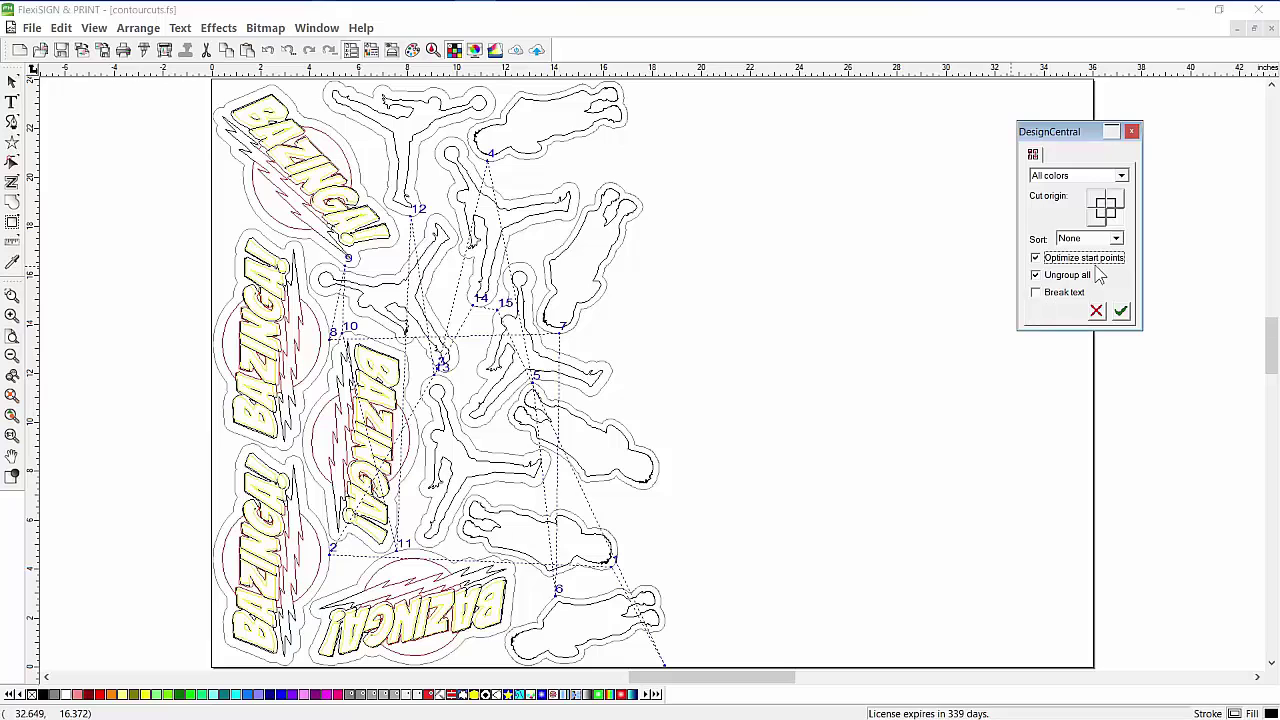
{"action": "left_click", "coordinate": [1086, 242]}
{"action": "left_click", "coordinate": [1090, 286]}
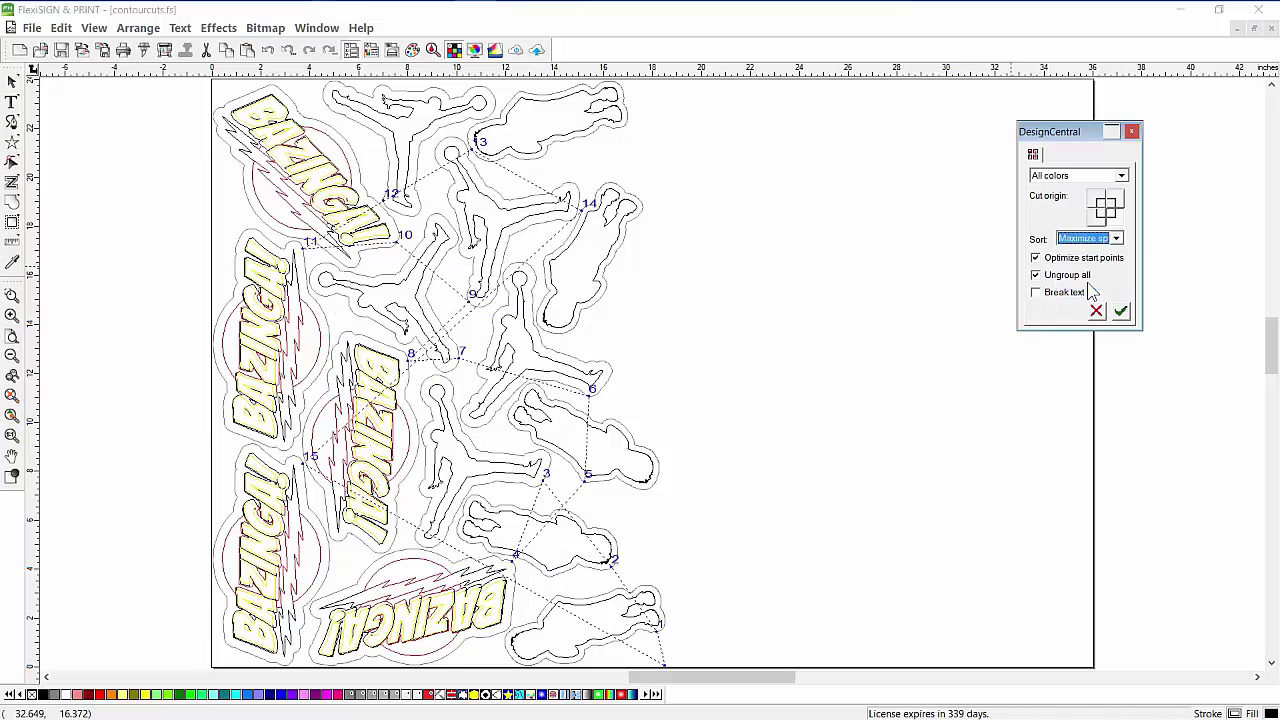
{"action": "left_click", "coordinate": [1121, 313]}
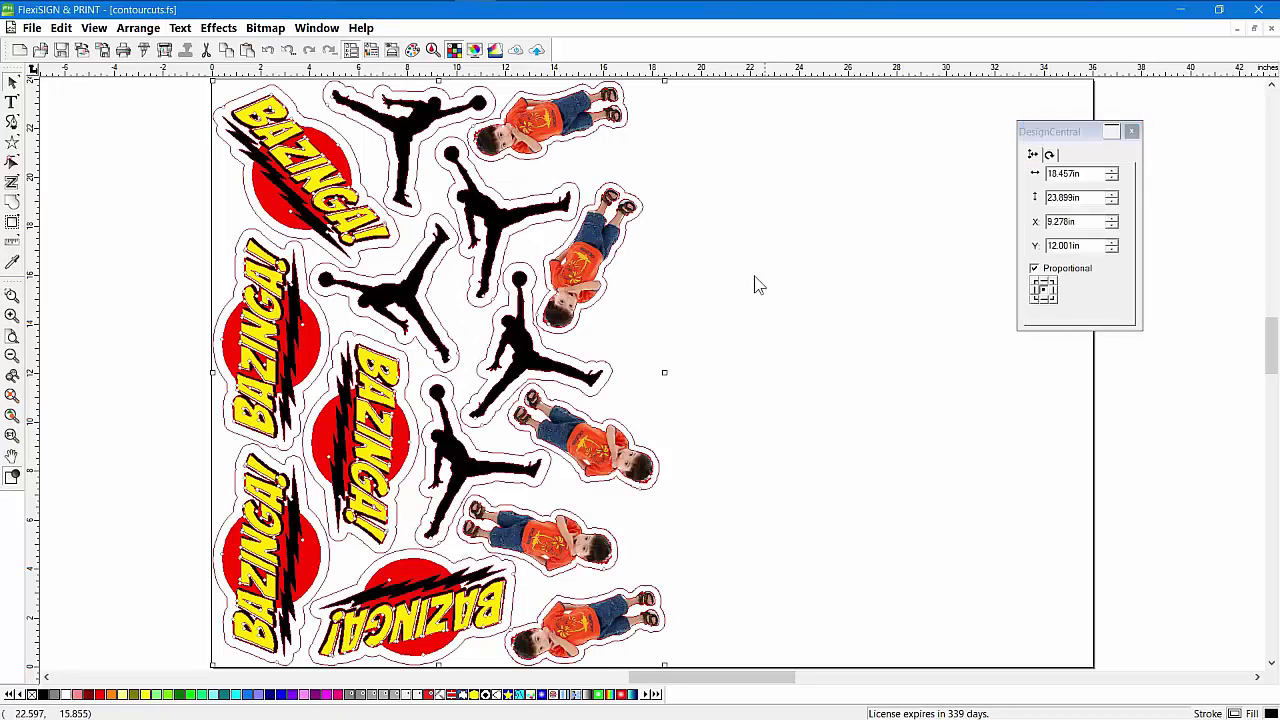
{"action": "left_click", "coordinate": [134, 31]}
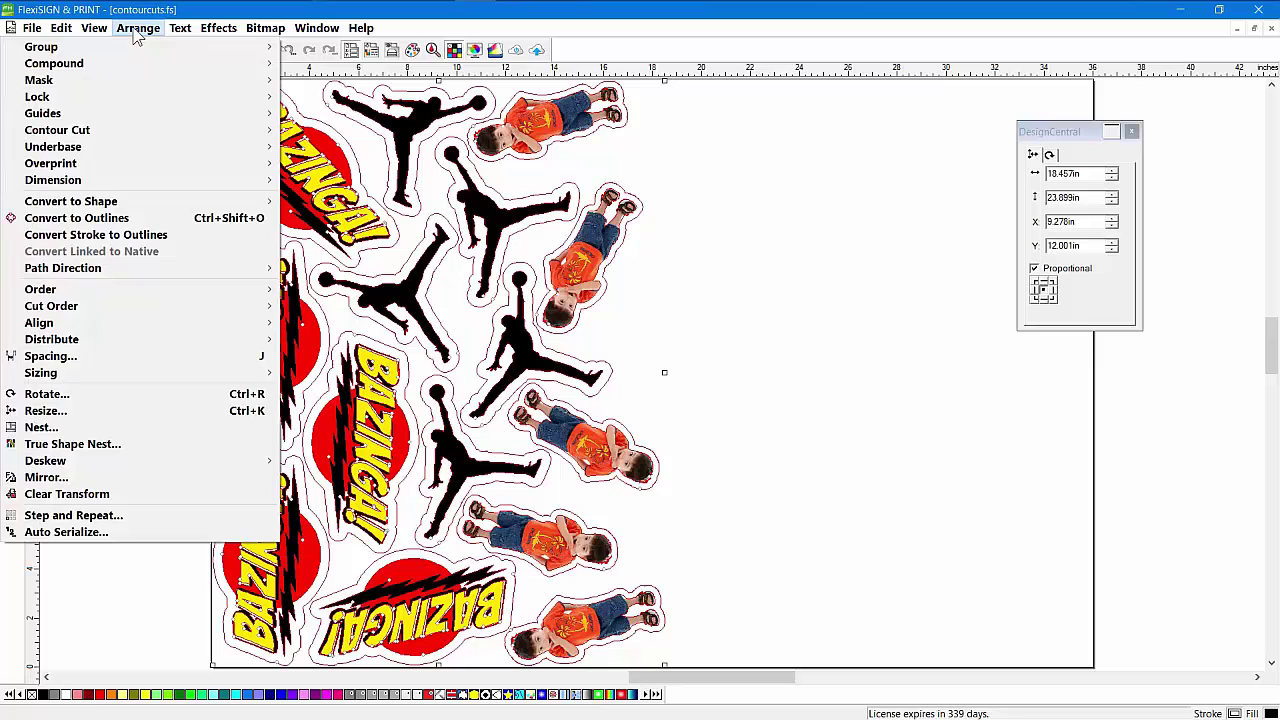
{"action": "mouse_move", "coordinate": [125, 315]}
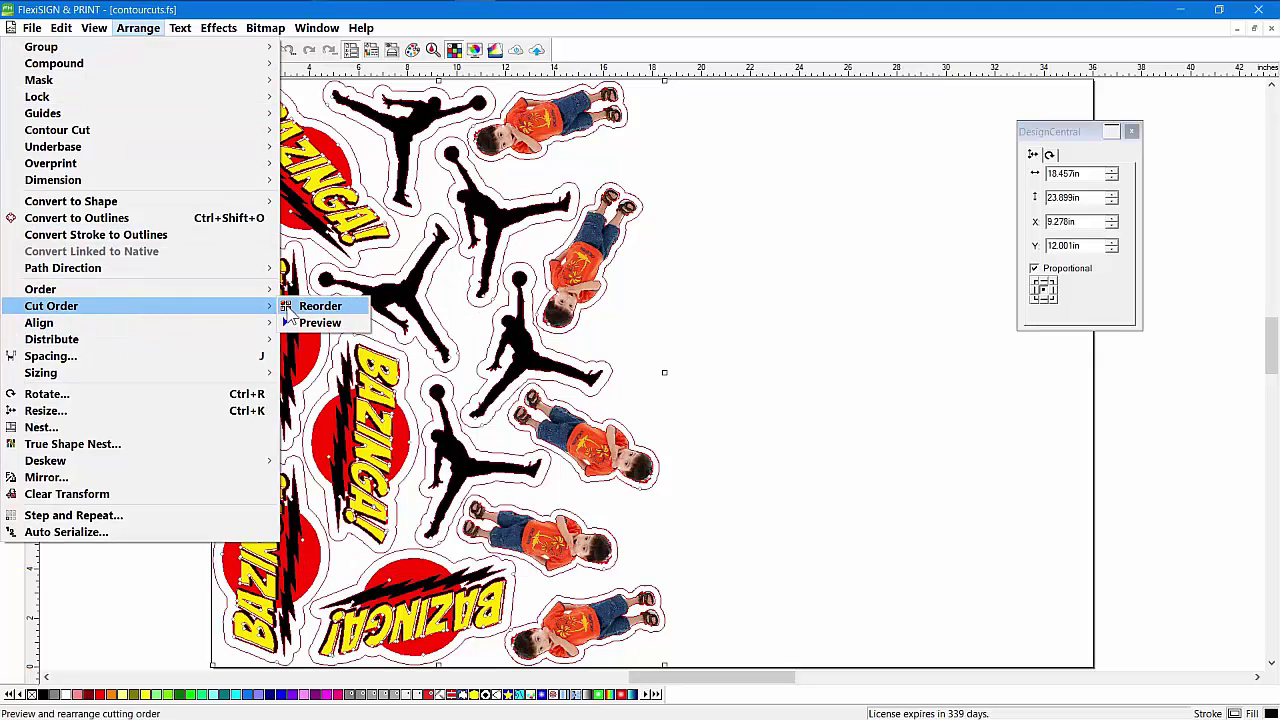
{"action": "left_click", "coordinate": [312, 322]}
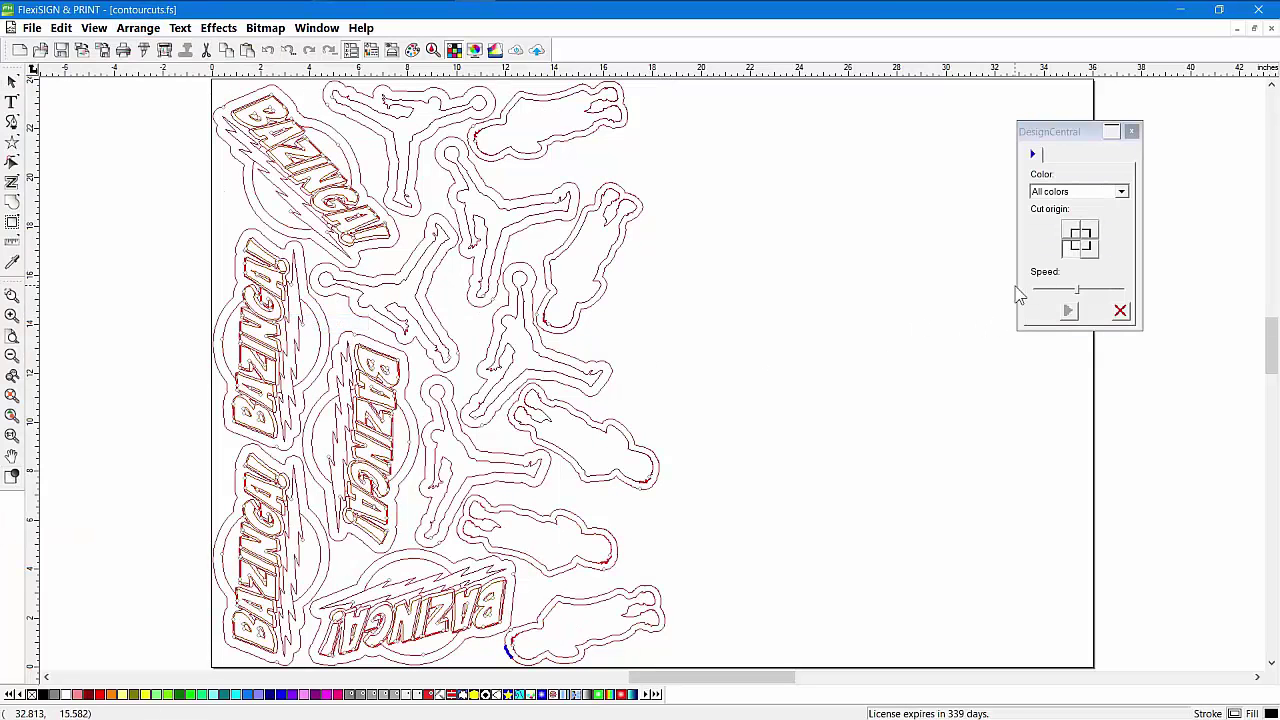
{"action": "left_click", "coordinate": [1097, 258]}
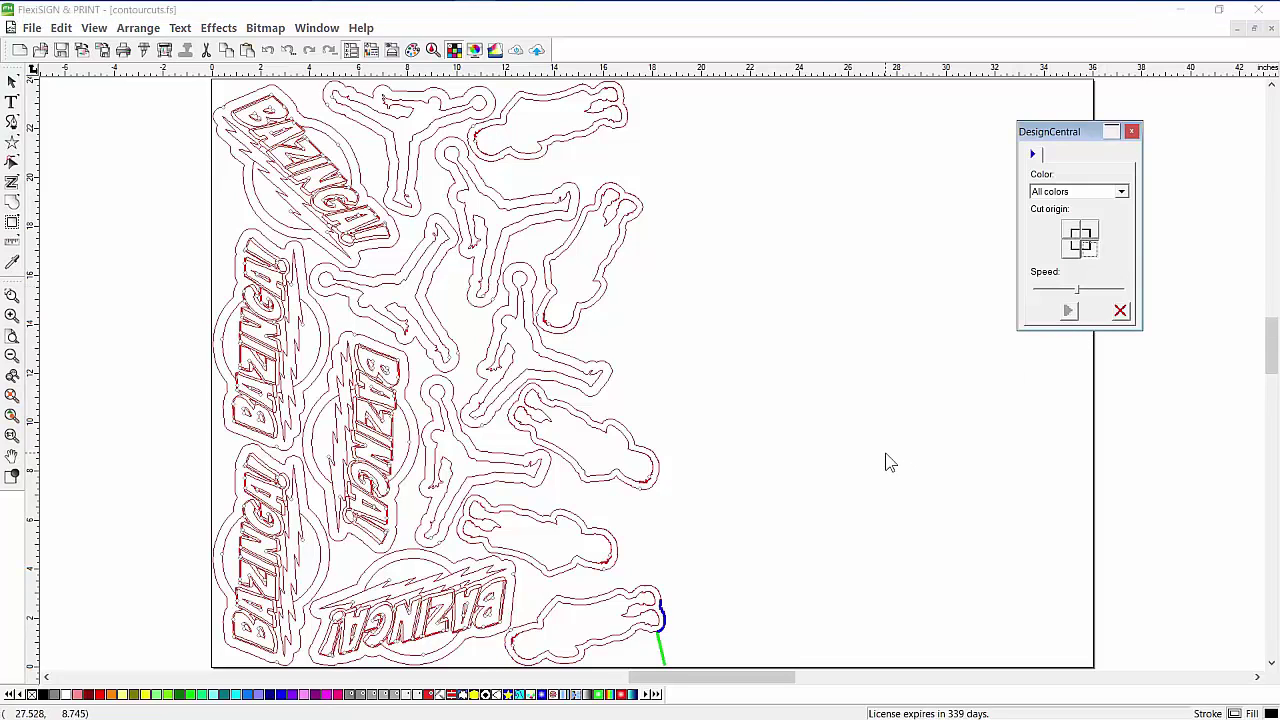
{"action": "left_click_drag", "start_coordinate": [1078, 291], "coordinate": [1130, 298]}
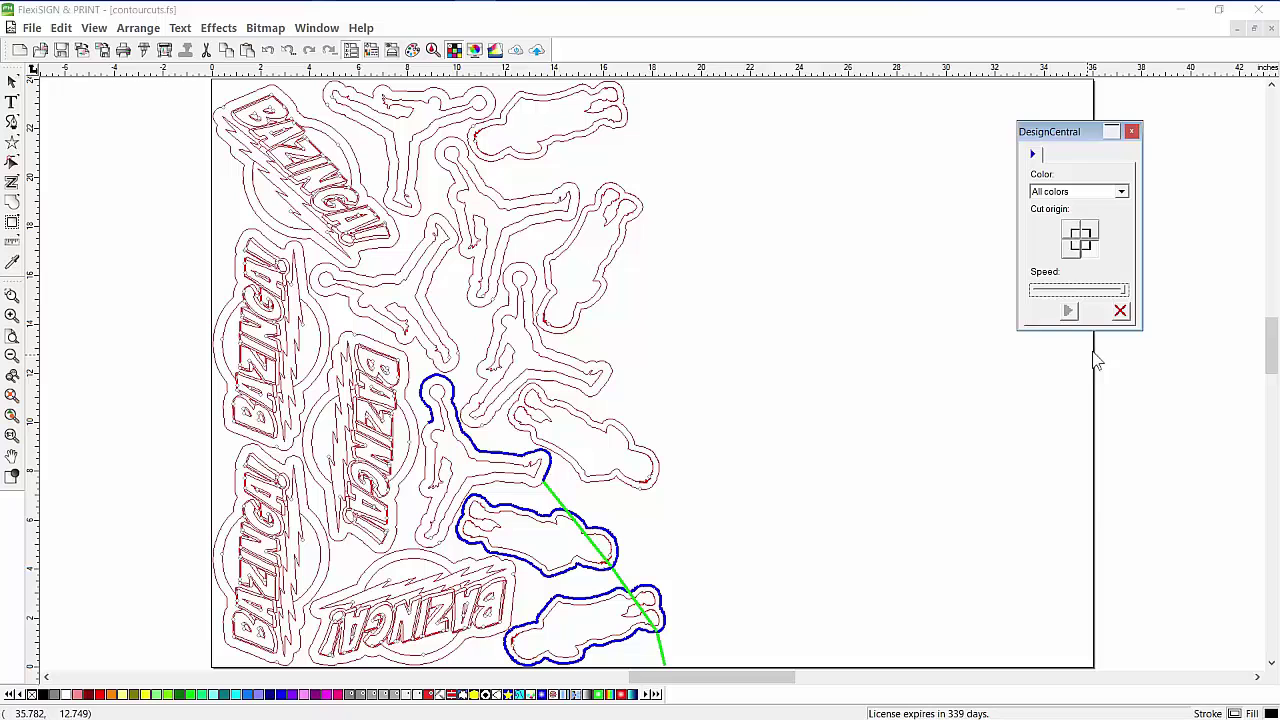
{"action": "left_click", "coordinate": [1121, 313]}
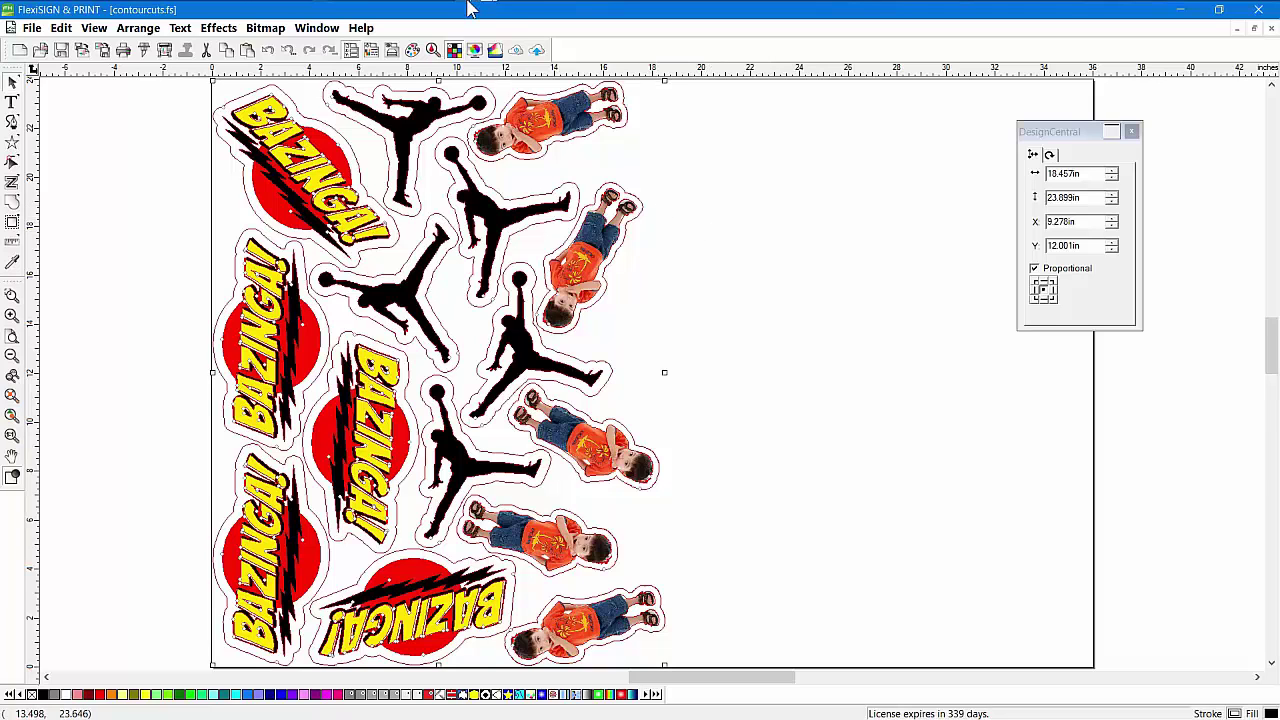
- Switch to Production Manager and open Job Properties for the held strawberry JPEG job
{"action": "mouse_move", "coordinate": [400, 27]}
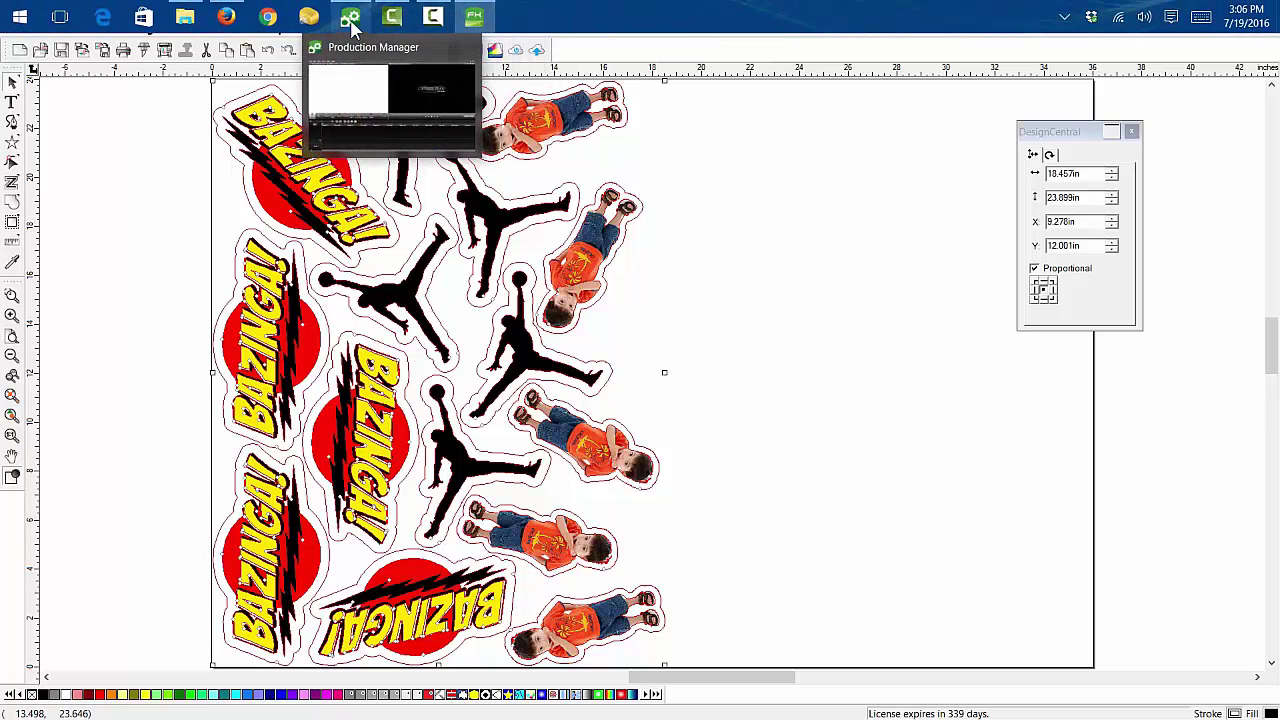
{"action": "left_click", "coordinate": [350, 17]}
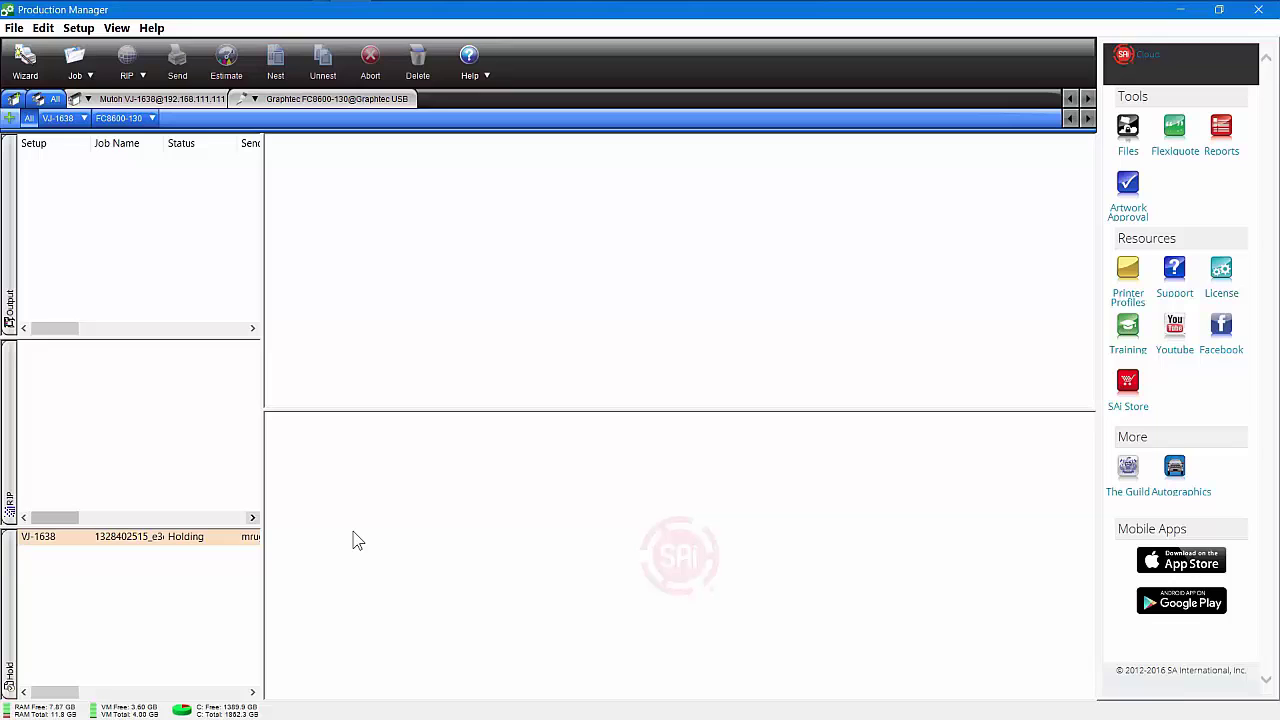
{"action": "left_click", "coordinate": [120, 540]}
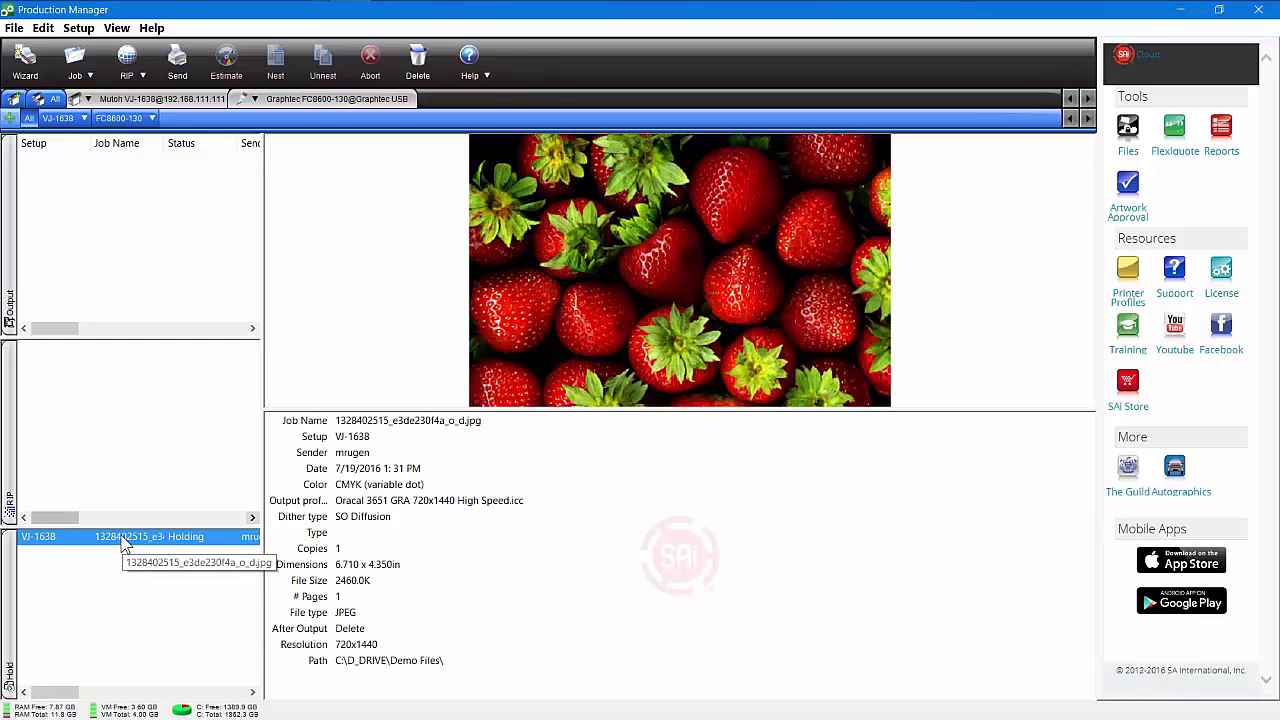
{"action": "double_click", "coordinate": [145, 545]}
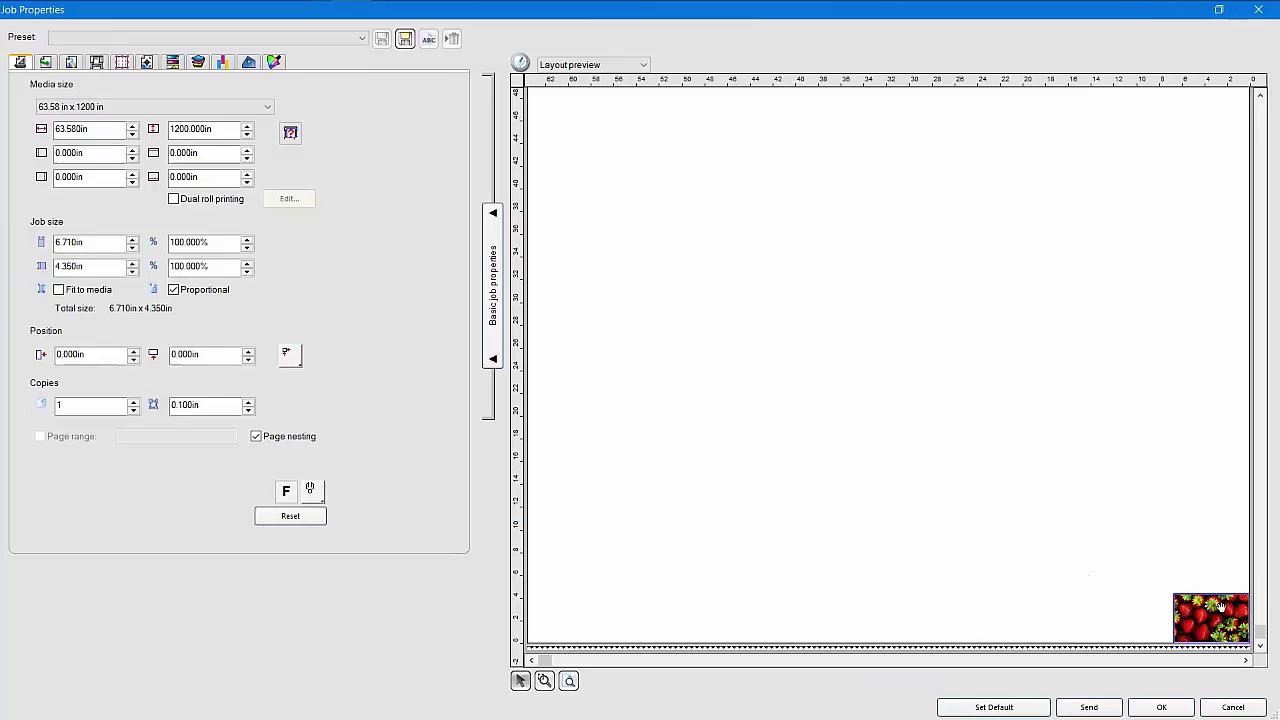
- Enlarge the strawberry image to 58.970 × 38.229 in and shift it to X 1.936in
{"action": "left_click", "coordinate": [1186, 605]}
{"action": "left_click_drag", "start_coordinate": [1174, 594], "coordinate": [582, 212]}
{"action": "mouse_move", "coordinate": [805, 346]}
{"action": "left_mouse_down"}
{"action": "mouse_move", "coordinate": [789, 340]}
{"action": "mouse_move", "coordinate": [797, 370]}
{"action": "left_mouse_up"}
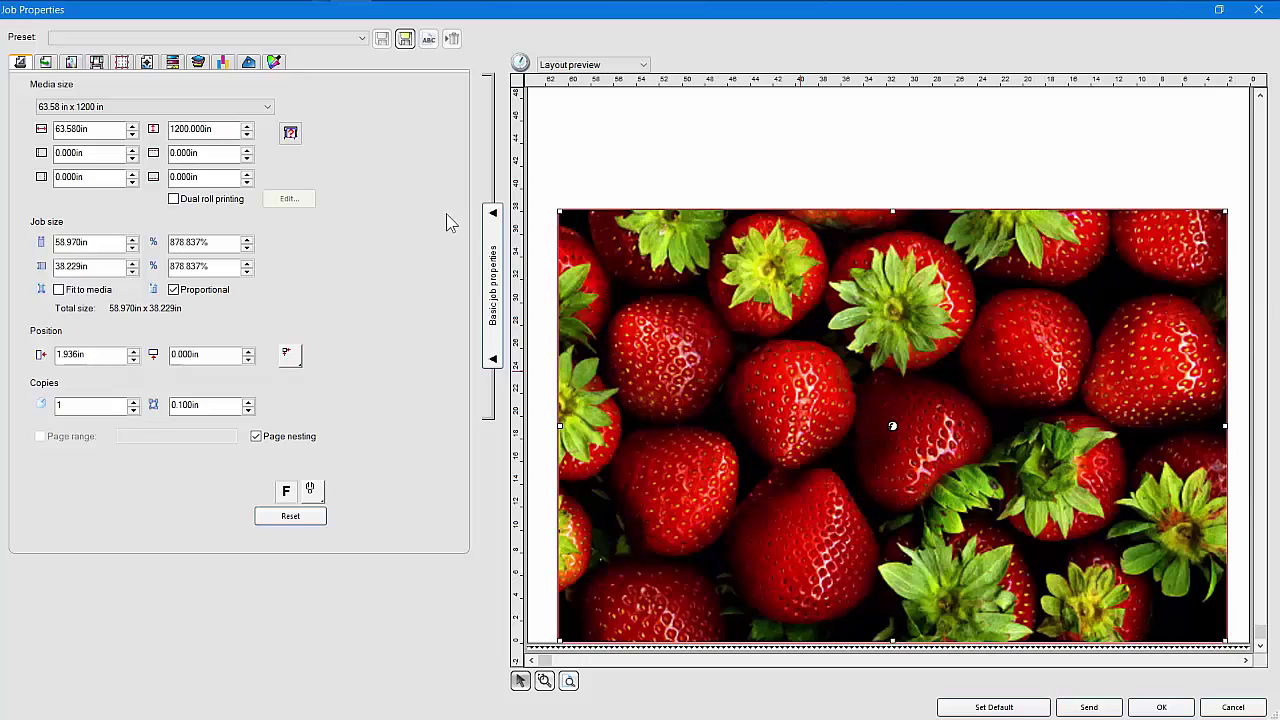
- Enable grommets, 2in fold margins and 1in bleed, then accept the job settings
{"action": "left_click", "coordinate": [248, 60]}
{"action": "left_click", "coordinate": [36, 83]}
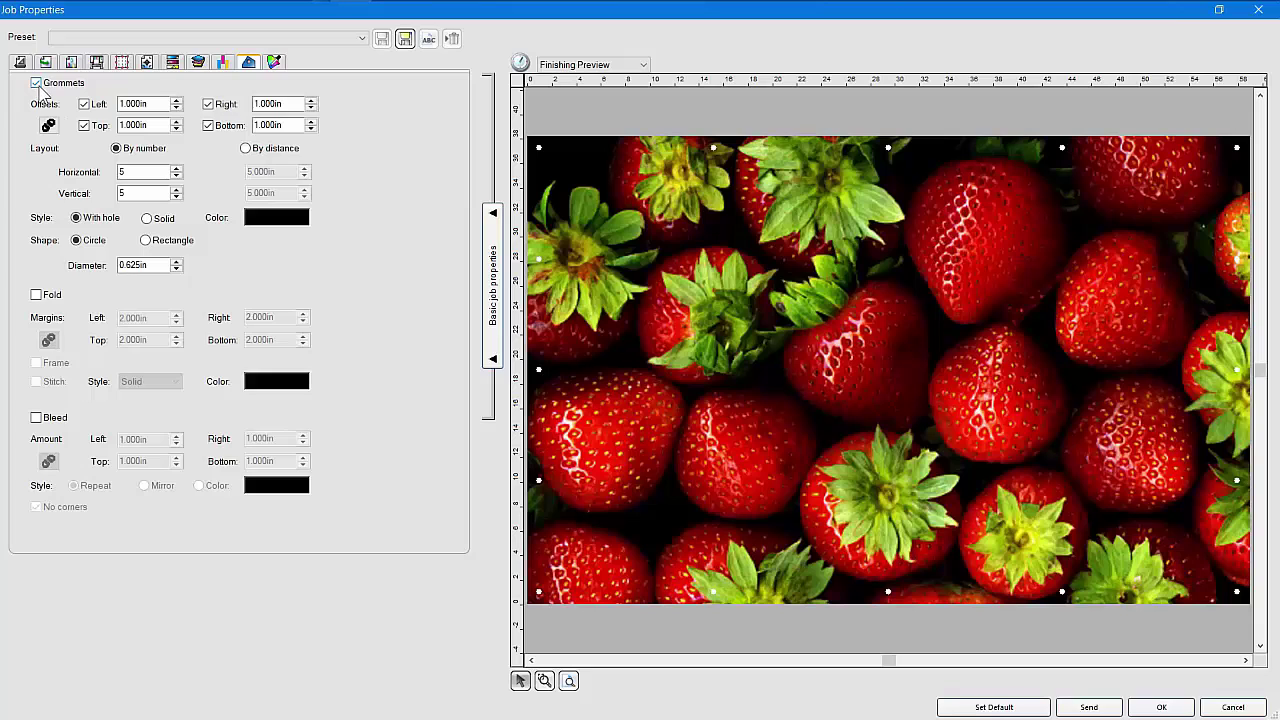
{"action": "left_click", "coordinate": [36, 295]}
{"action": "left_click", "coordinate": [36, 418]}
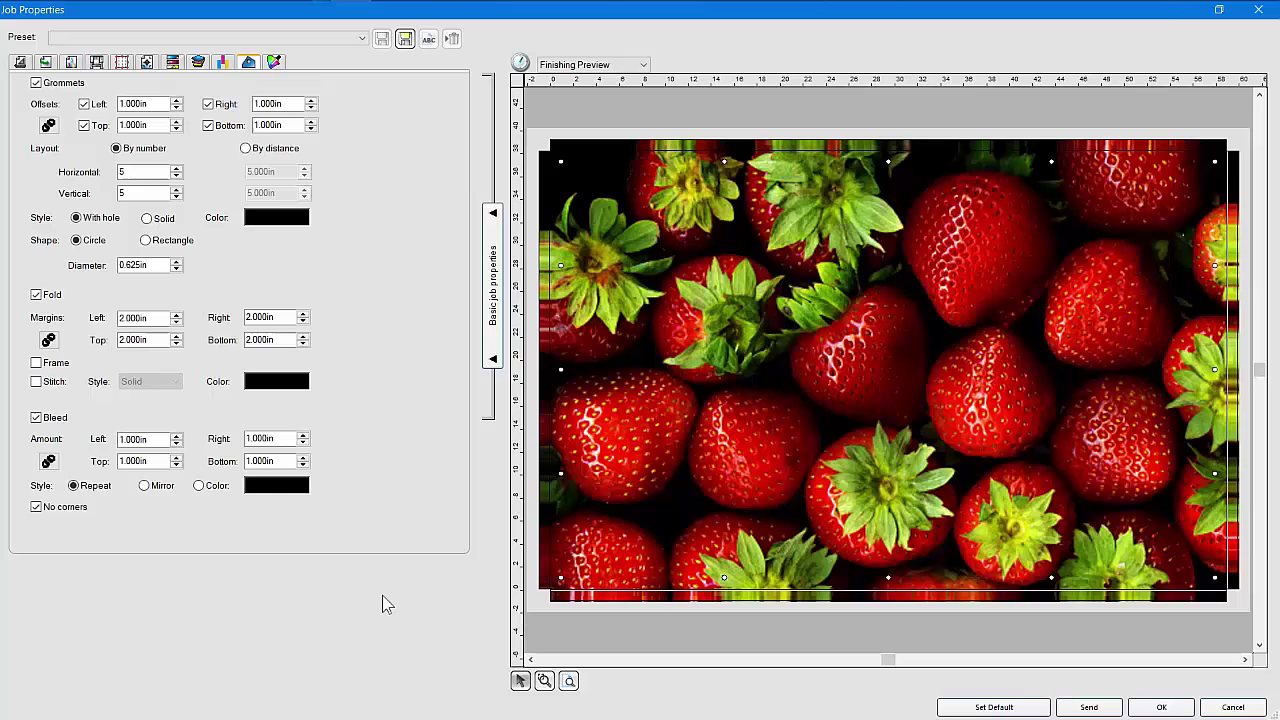
{"action": "left_click", "coordinate": [1233, 707]}
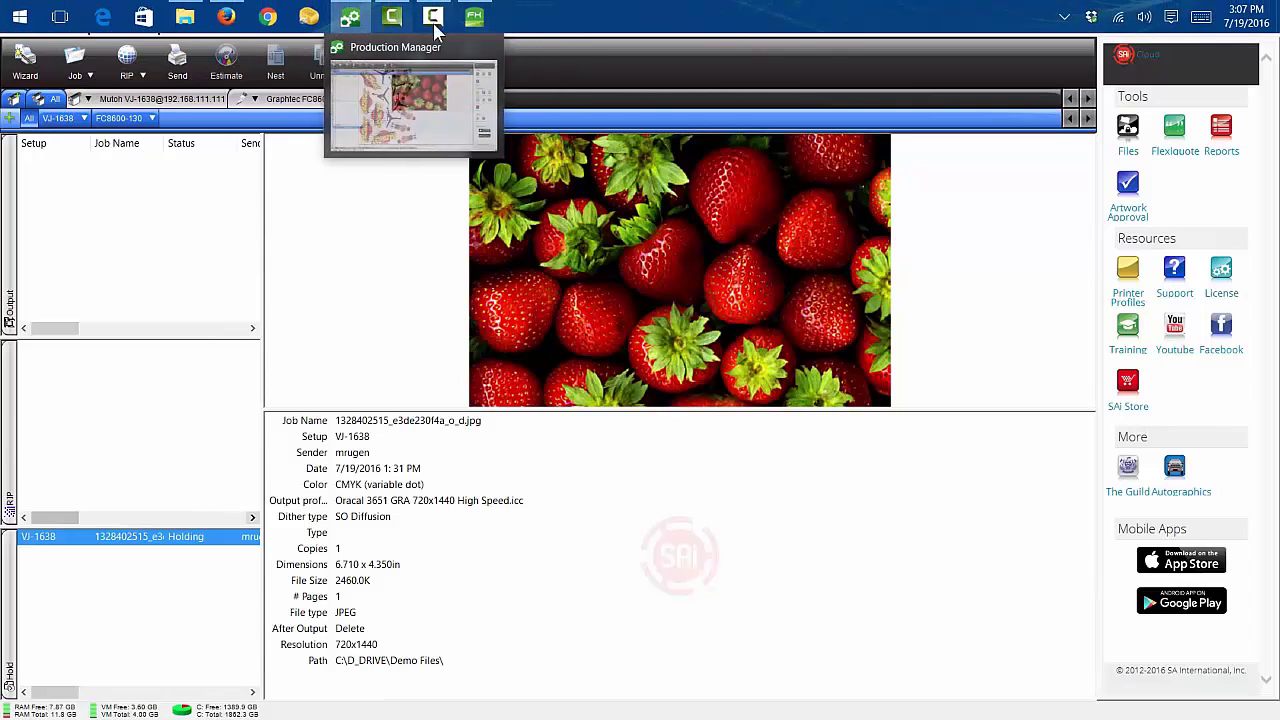
- Return to the FlexiSIGN window showing contourcuts.fs with its nested sticker block
{"action": "left_click", "coordinate": [474, 10]}
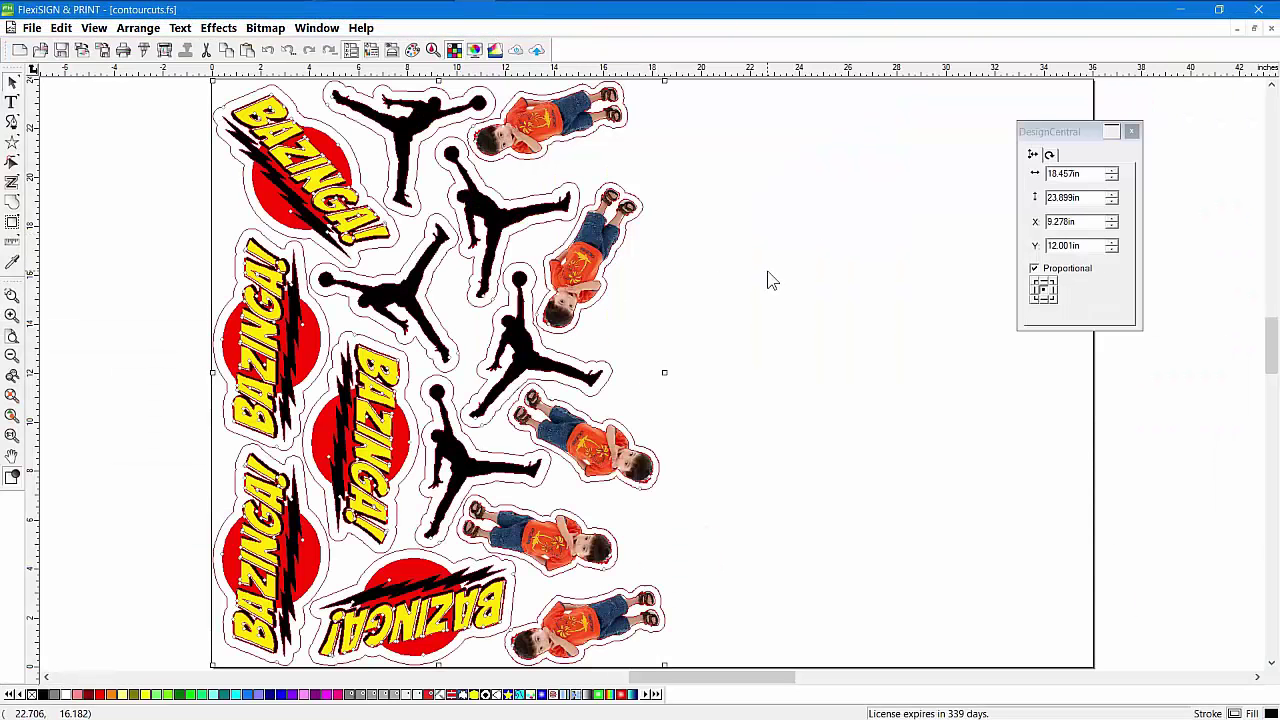